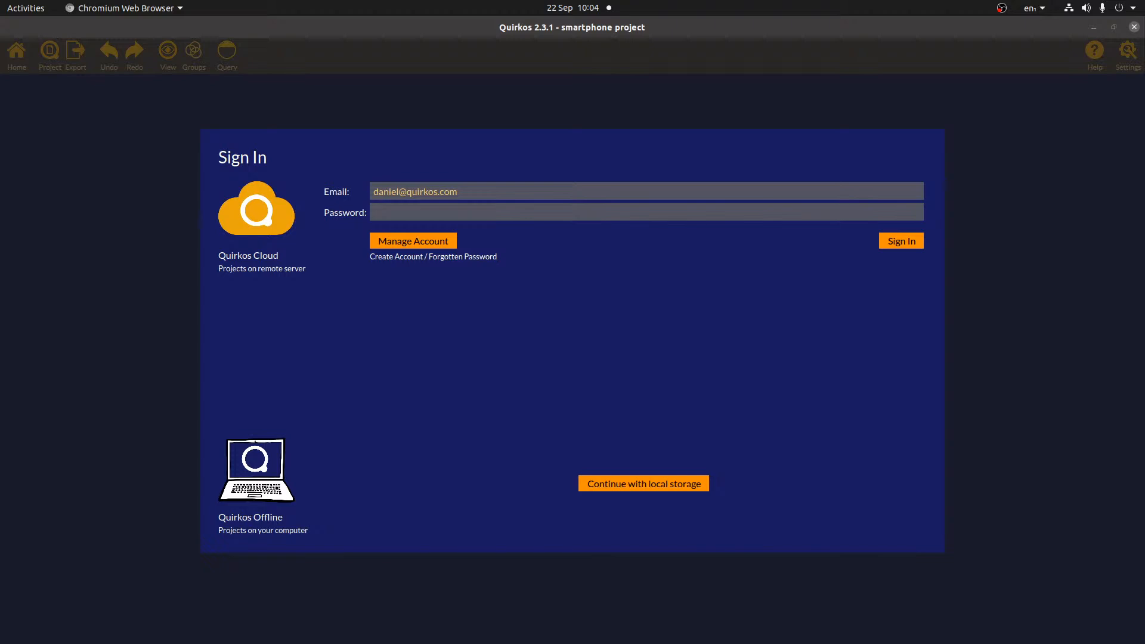
- Launch Firefox and open the Licences page on the Quirkos website
{"action": "left_click", "coordinate": [719, 363]}
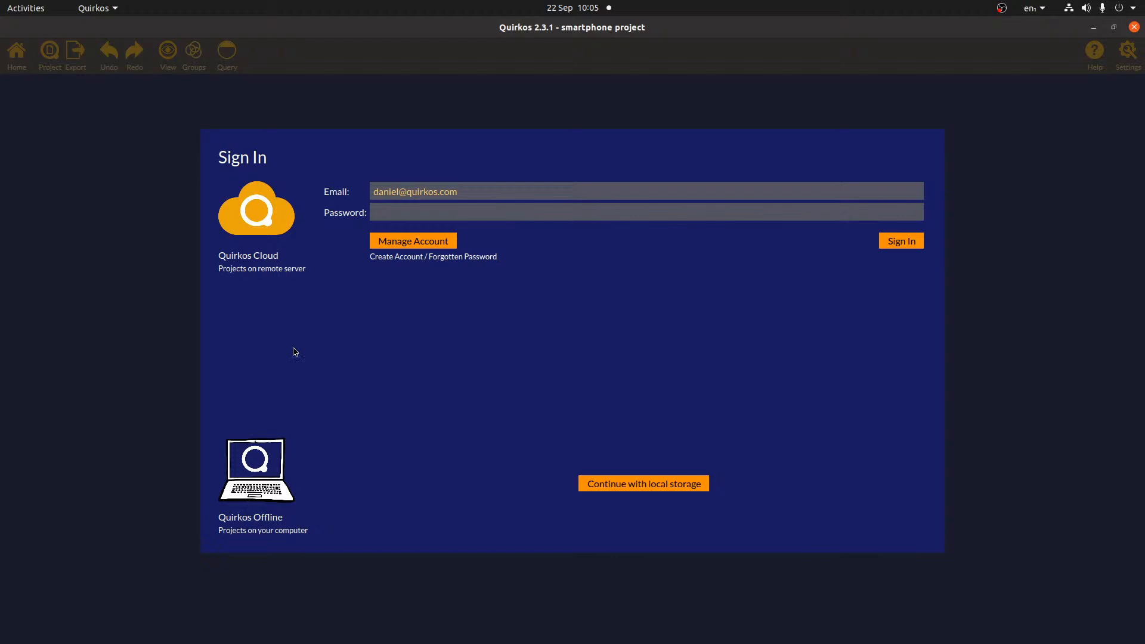
{"action": "mouse_move", "coordinate": [1, 287]}
{"action": "left_click", "coordinate": [25, 116]}
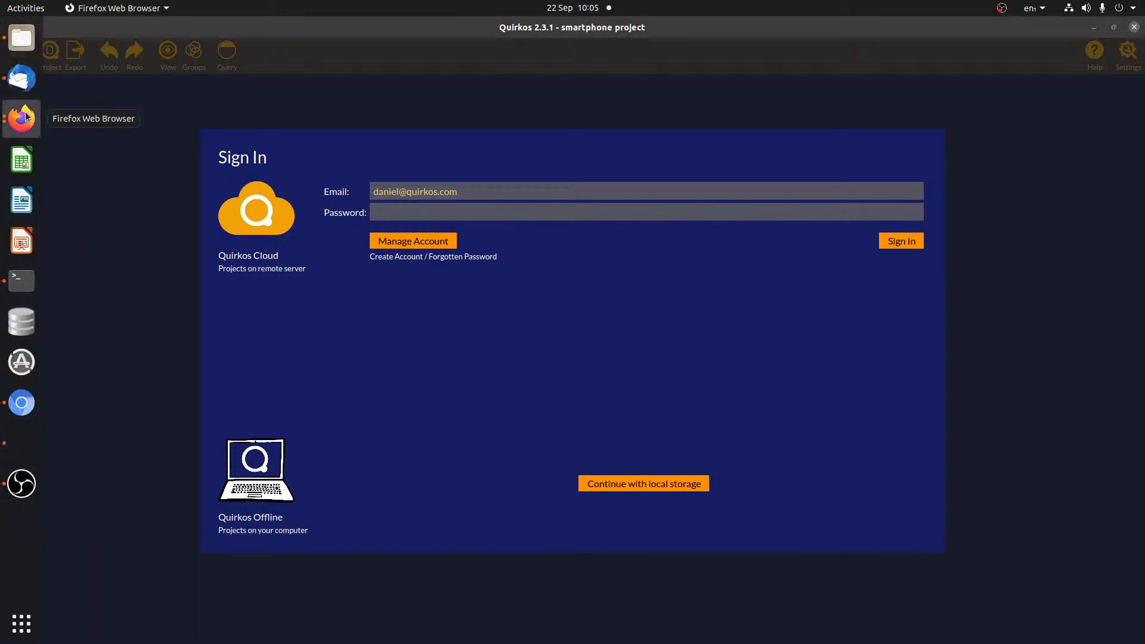
{"action": "left_click", "coordinate": [26, 116]}
{"action": "left_click", "coordinate": [168, 217]}
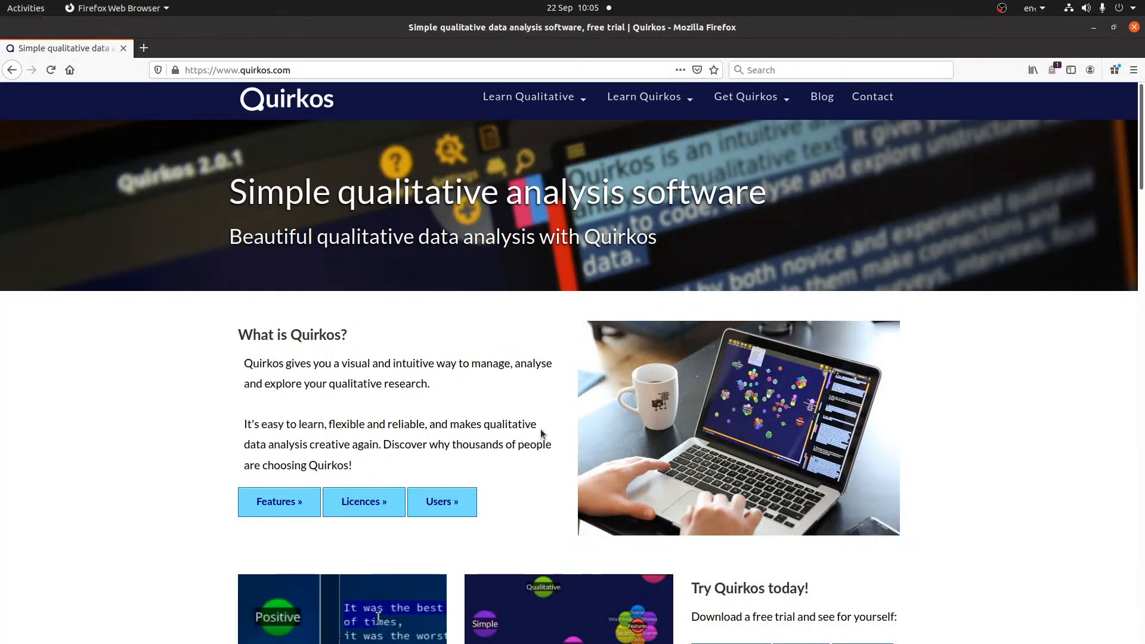
{"action": "scroll", "coordinate": [541, 427], "scroll_direction": "down", "scroll_amount": 5}
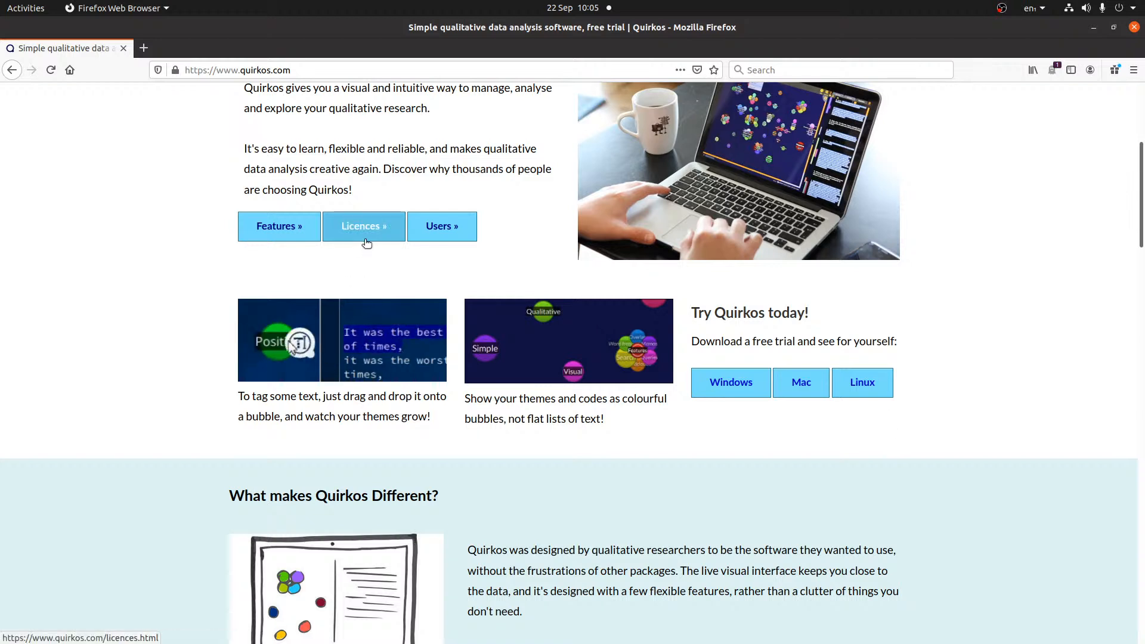
{"action": "left_click", "coordinate": [388, 238]}
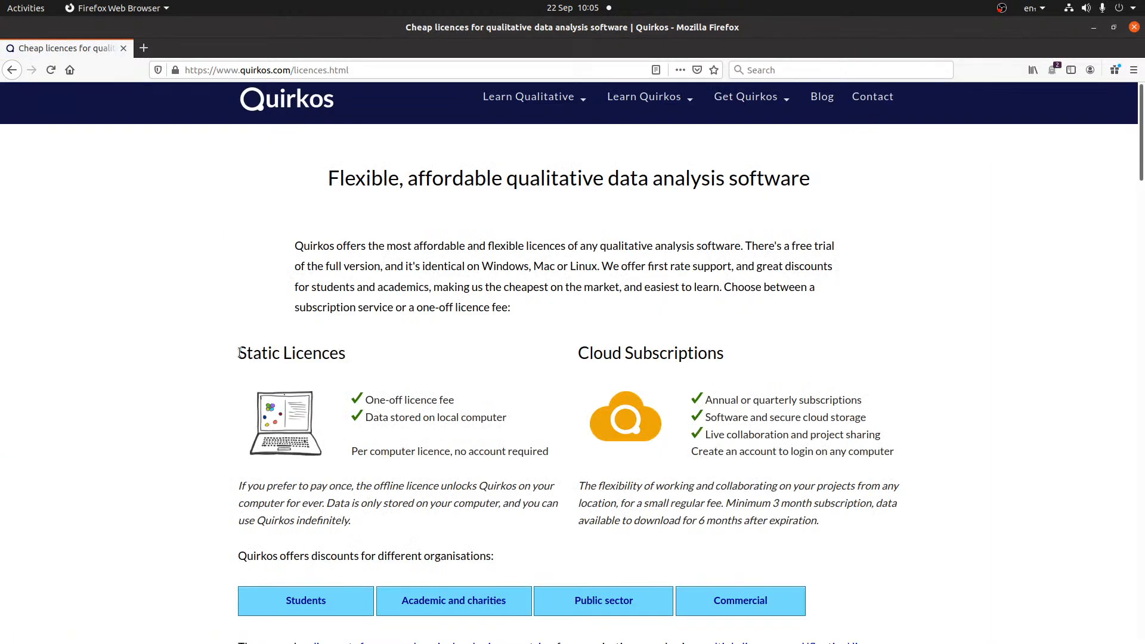
- Highlight the Static Licences and Cloud Subscriptions headings to compare them
{"action": "left_click_drag", "start_coordinate": [237, 352], "coordinate": [380, 349]}
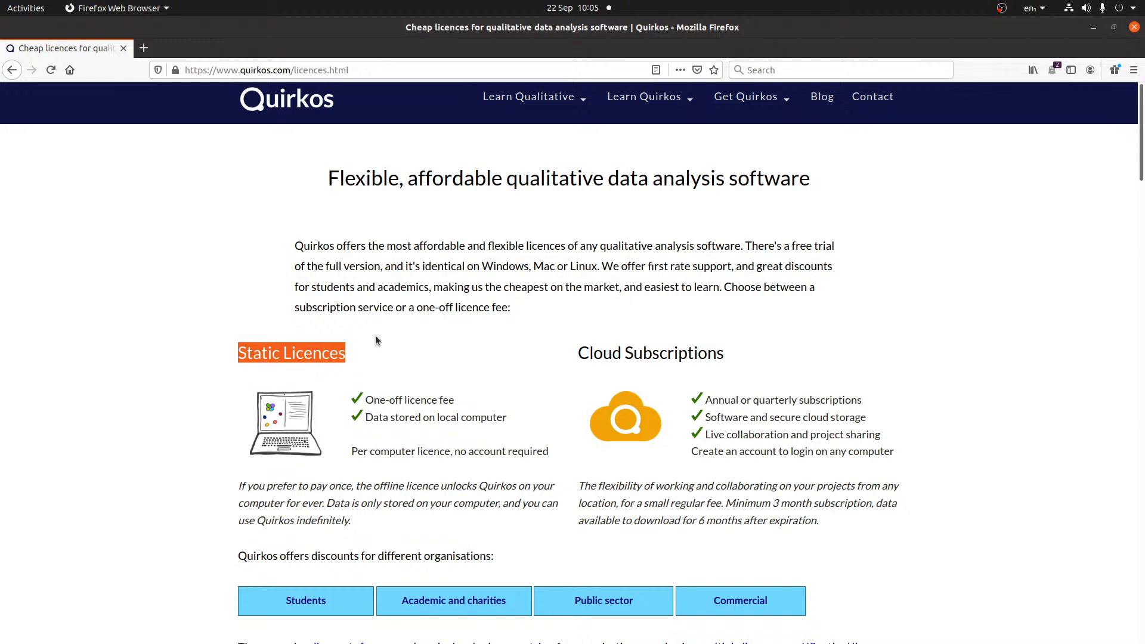
{"action": "left_click_drag", "start_coordinate": [574, 353], "coordinate": [853, 362]}
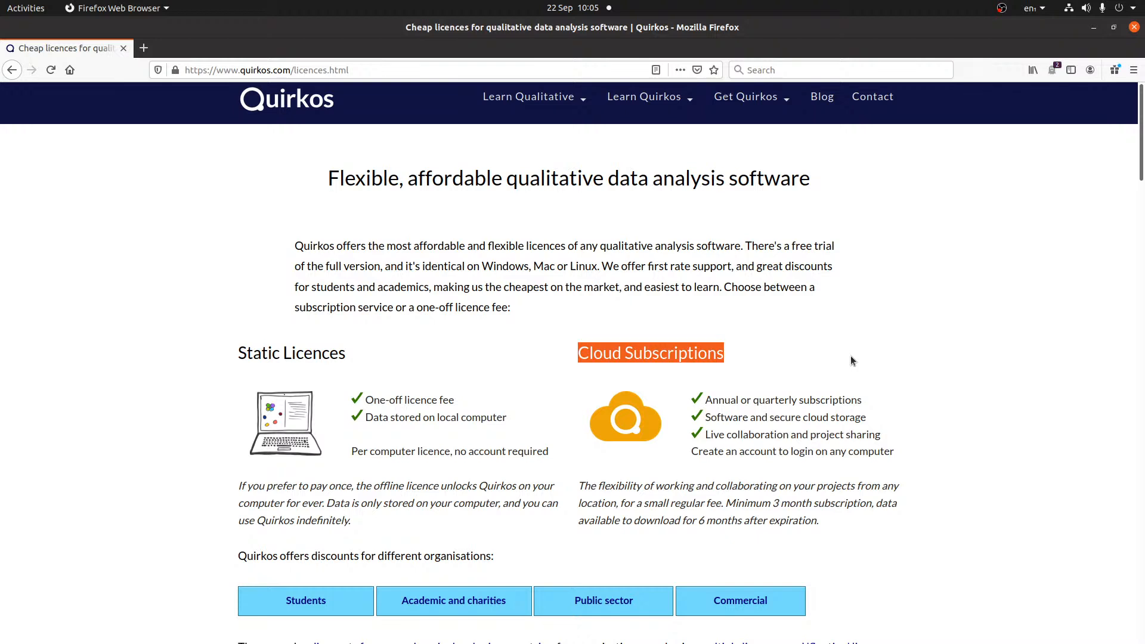
{"action": "left_click", "coordinate": [843, 350]}
{"action": "scroll", "coordinate": [842, 352], "scroll_direction": "down", "scroll_amount": 5}
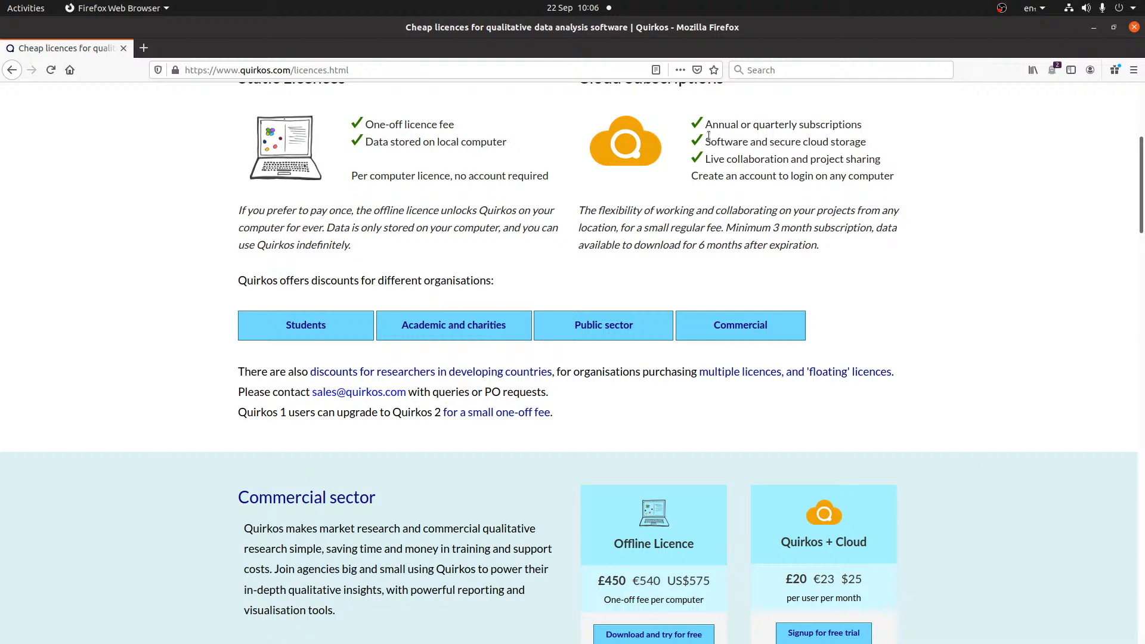
{"action": "scroll", "coordinate": [884, 230], "scroll_direction": "up", "scroll_amount": 1}
{"action": "left_click_drag", "start_coordinate": [576, 118], "coordinate": [754, 126]}
{"action": "left_click", "coordinate": [798, 165]}
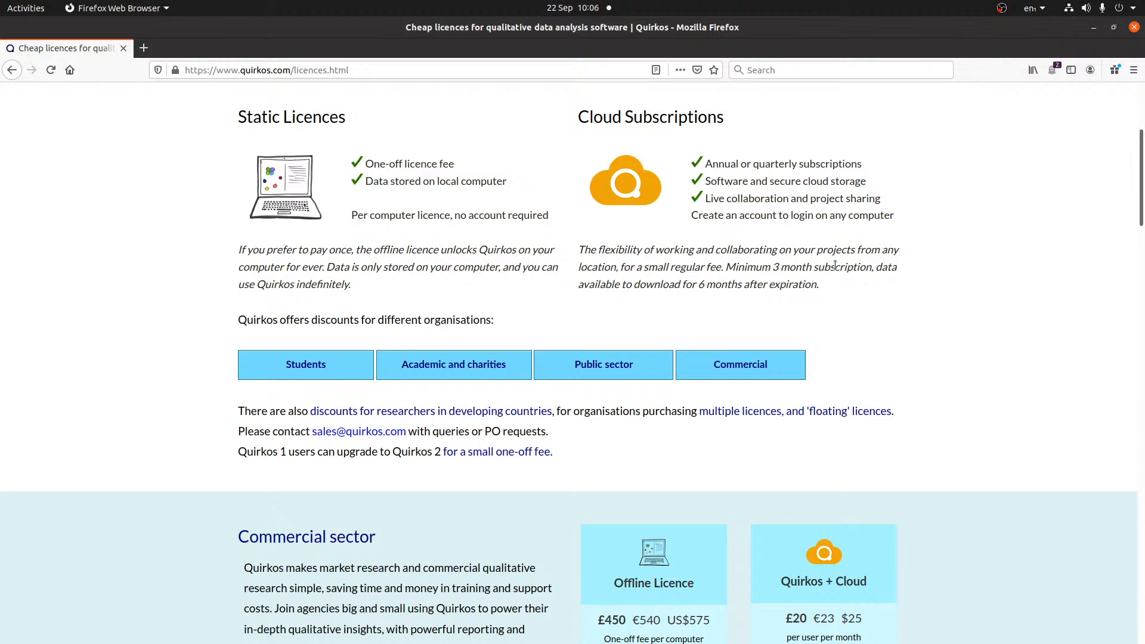
- Browse the Get Quirkos download page and account link, then minimize Firefox
{"action": "left_click", "coordinate": [511, 363]}
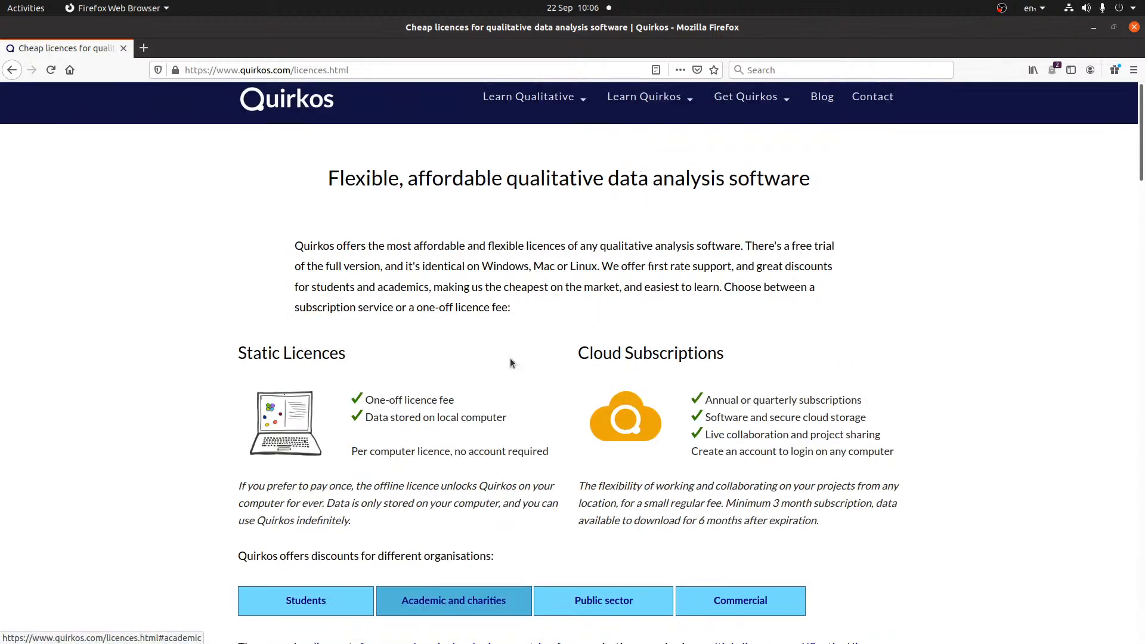
{"action": "left_click", "coordinate": [749, 96]}
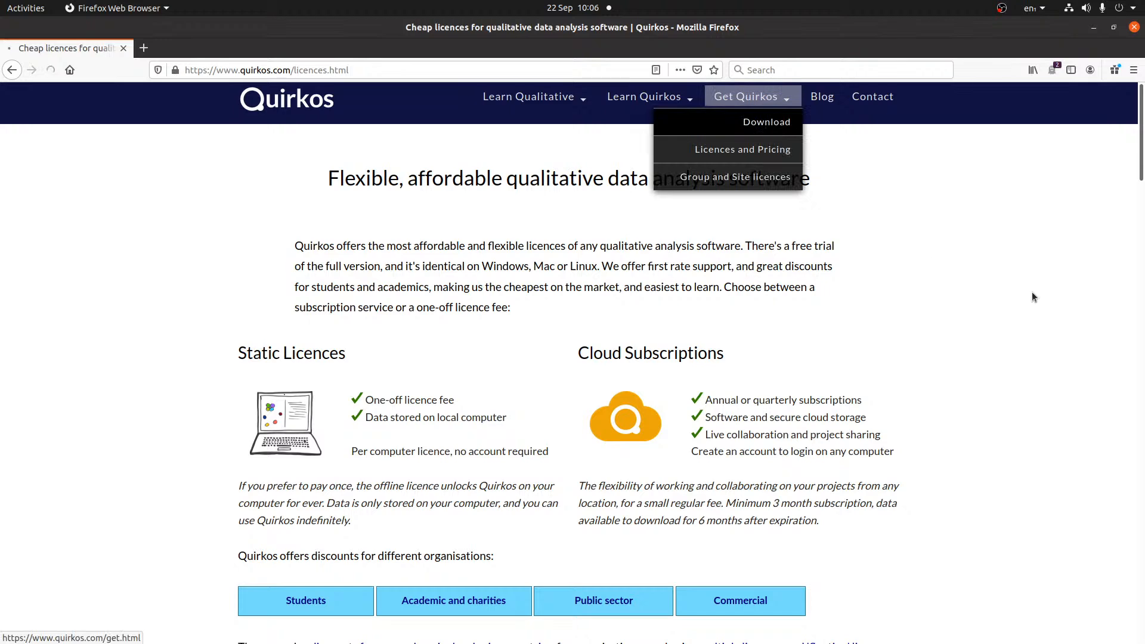
{"action": "scroll", "coordinate": [866, 406], "scroll_direction": "down", "scroll_amount": 5}
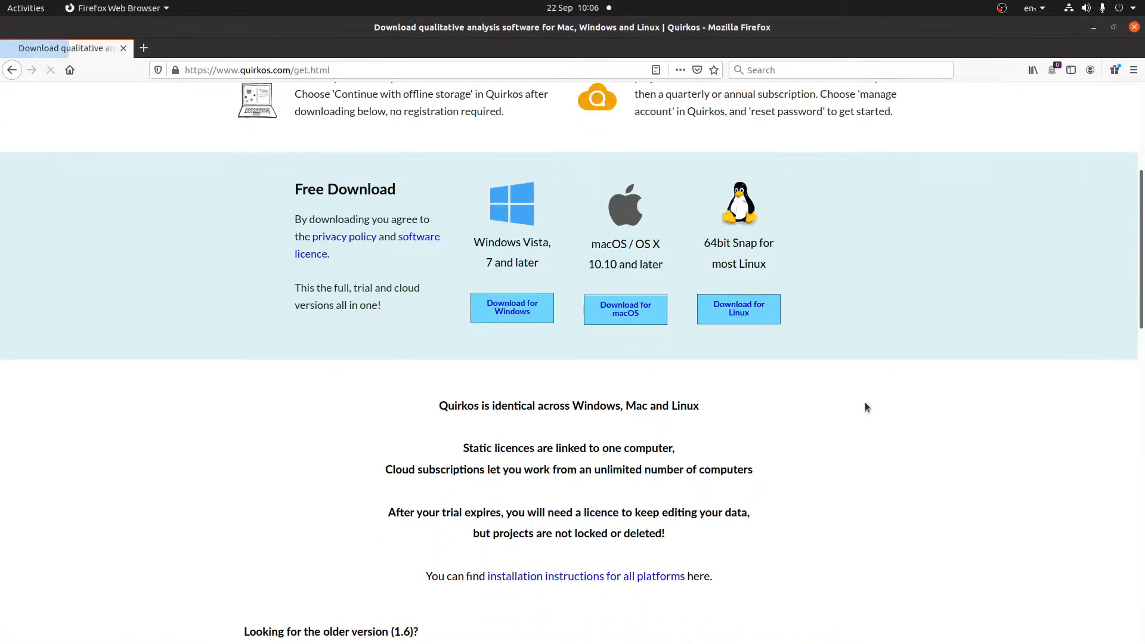
{"action": "left_click", "coordinate": [515, 310]}
{"action": "scroll", "coordinate": [912, 351], "scroll_direction": "up", "scroll_amount": 5}
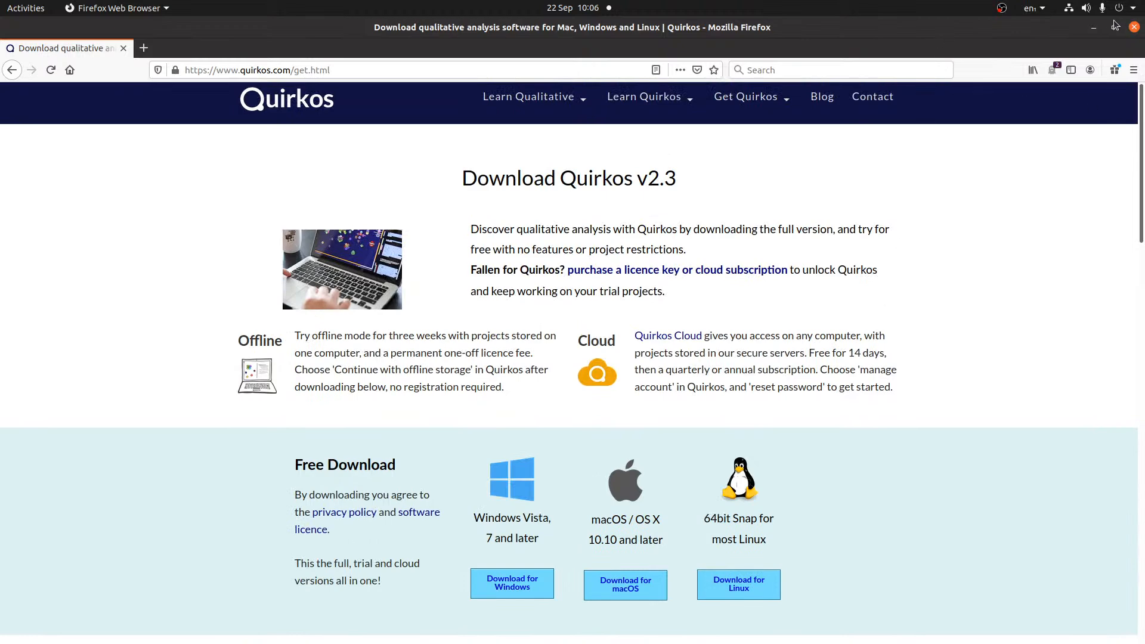
{"action": "left_click", "coordinate": [1093, 27]}
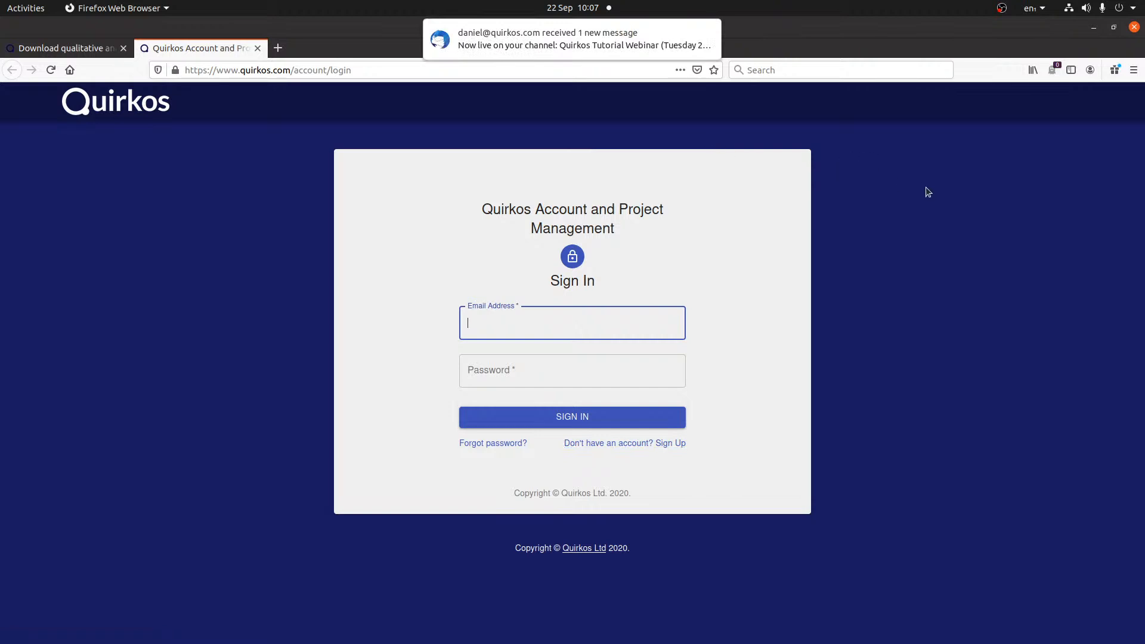
- Minimize Firefox so the Quirkos Sign In screen is visible
{"action": "mouse_move", "coordinate": [2, 294]}
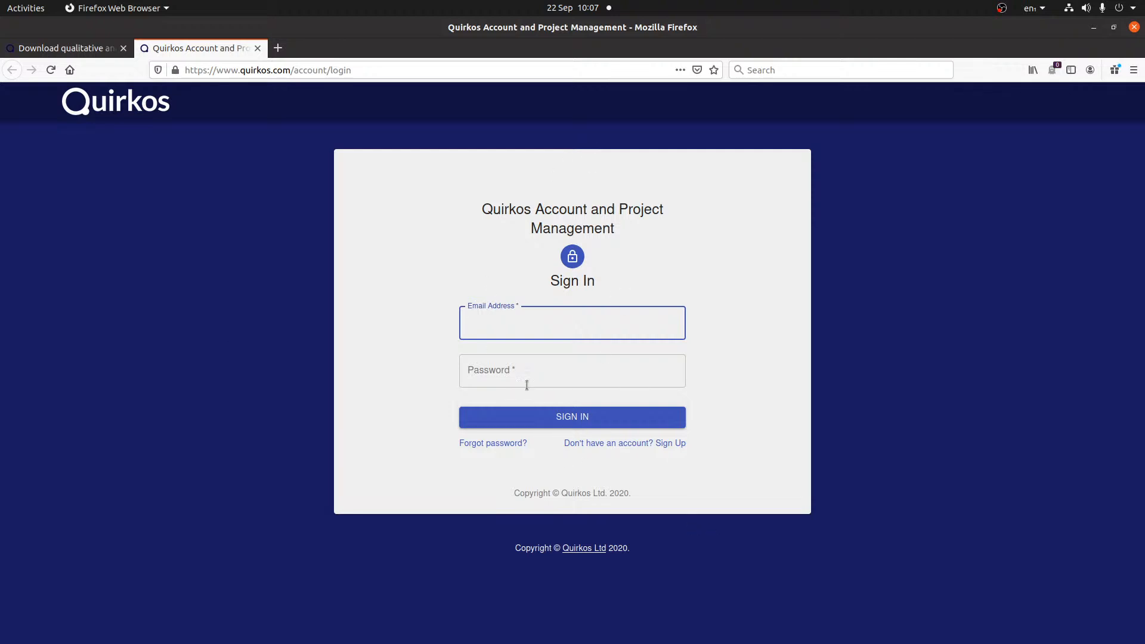
{"action": "left_click", "coordinate": [1094, 28]}
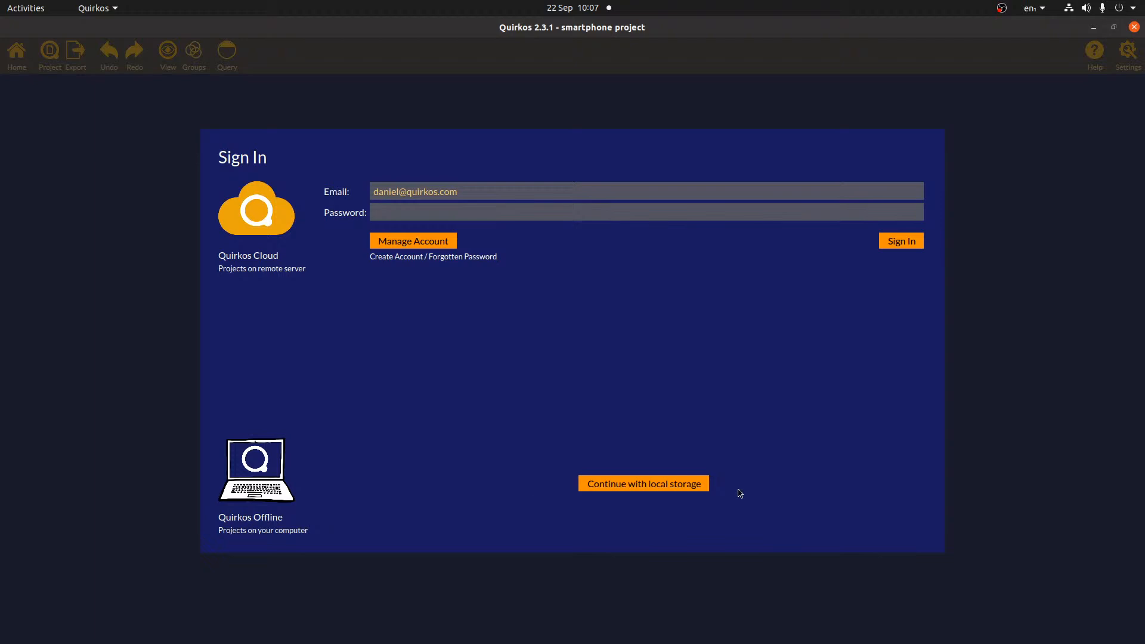
- Sign in to Quirkos Cloud with the account password, reaching the Welcome project list
{"action": "left_click", "coordinate": [593, 486]}
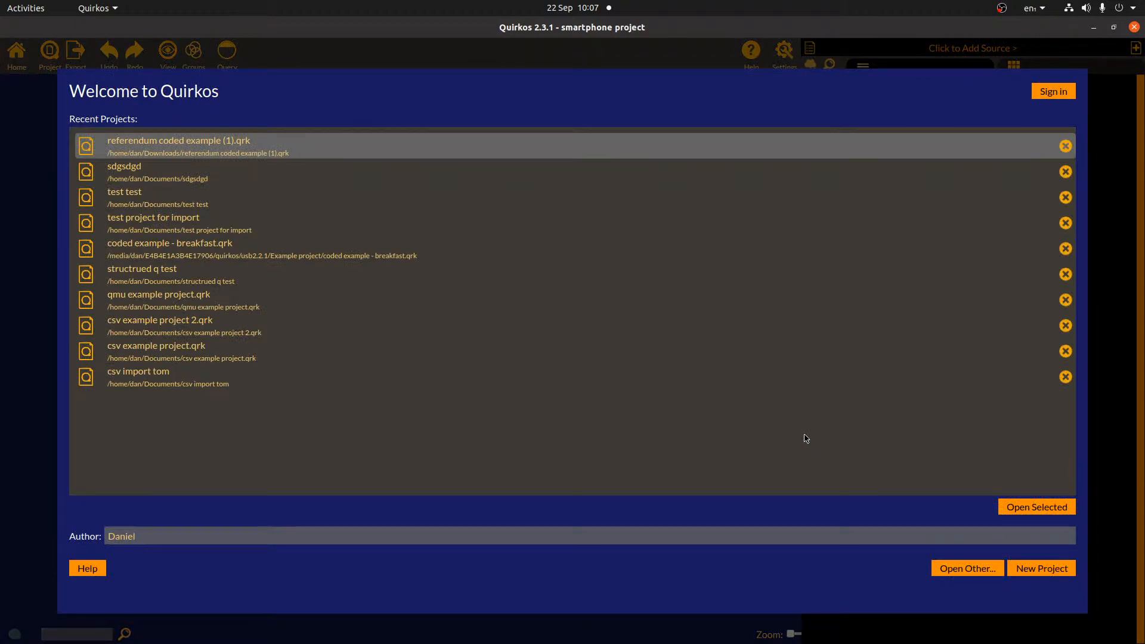
{"action": "left_click", "coordinate": [1051, 93]}
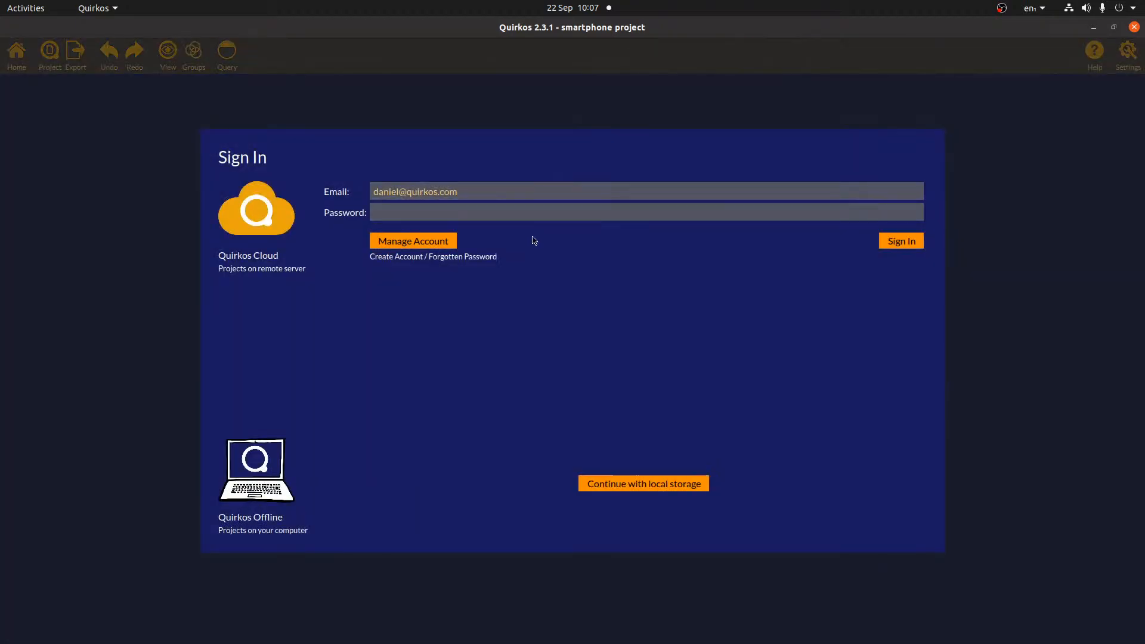
{"action": "left_click", "coordinate": [528, 206]}
{"action": "type", "text": "********"}
{"action": "key", "text": "BackSpace"}
{"action": "key", "text": "BackSpace"}
{"action": "key", "text": "BackSpace"}
{"action": "key", "text": "BackSpace"}
{"action": "key", "text": "BackSpace"}
{"action": "key", "text": "BackSpace"}
{"action": "type", "text": "**"}
{"action": "type", "text": "•••••••"}
{"action": "key", "text": "Return"}
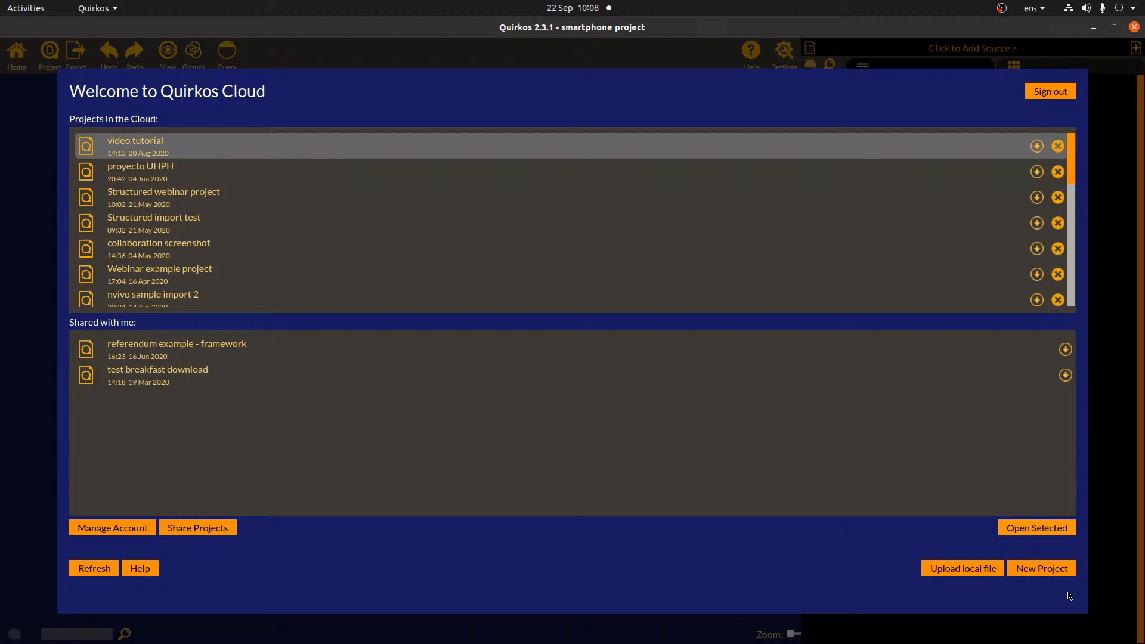
- Create a new cloud project titled 'Smartphone example project' with password protection off
{"action": "left_click", "coordinate": [1042, 568]}
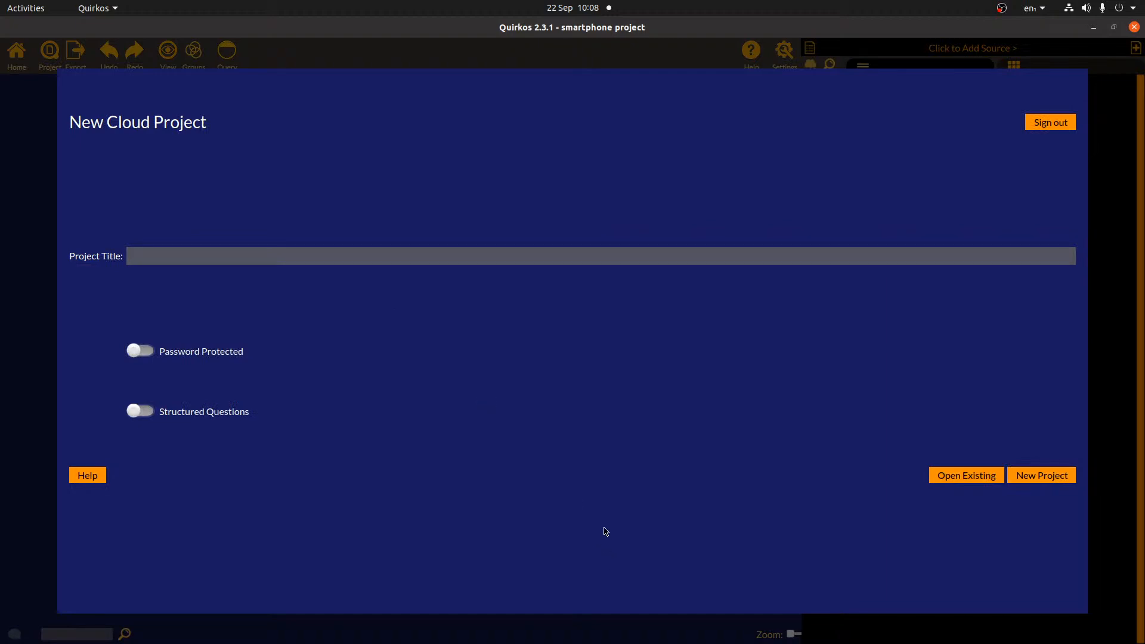
{"action": "type", "text": "Smartphone example project"}
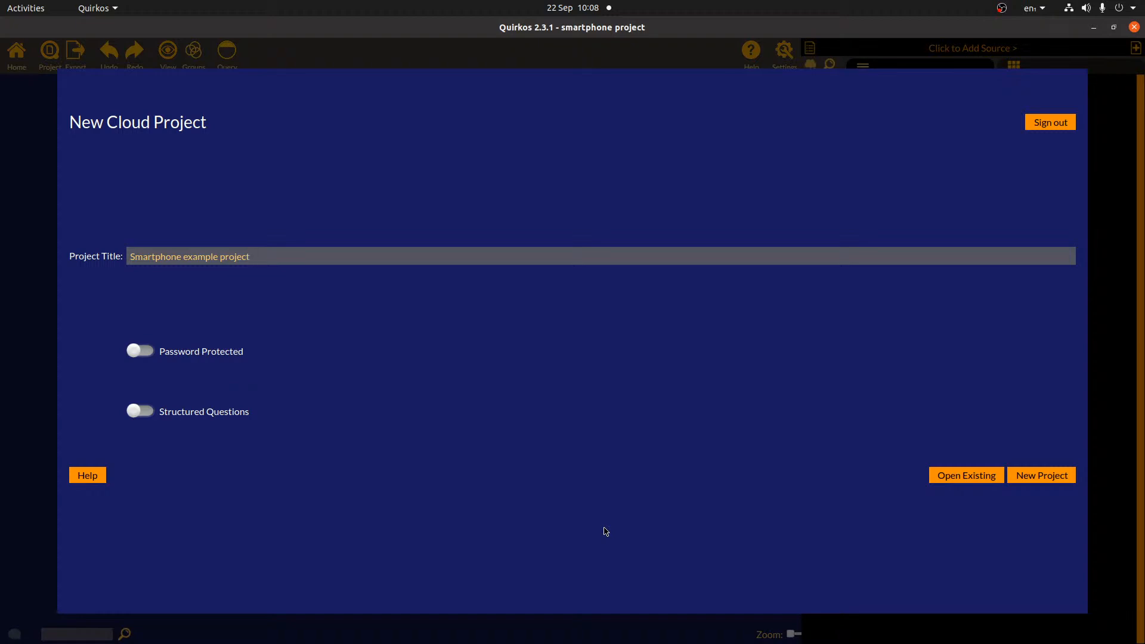
{"action": "left_click", "coordinate": [146, 351]}
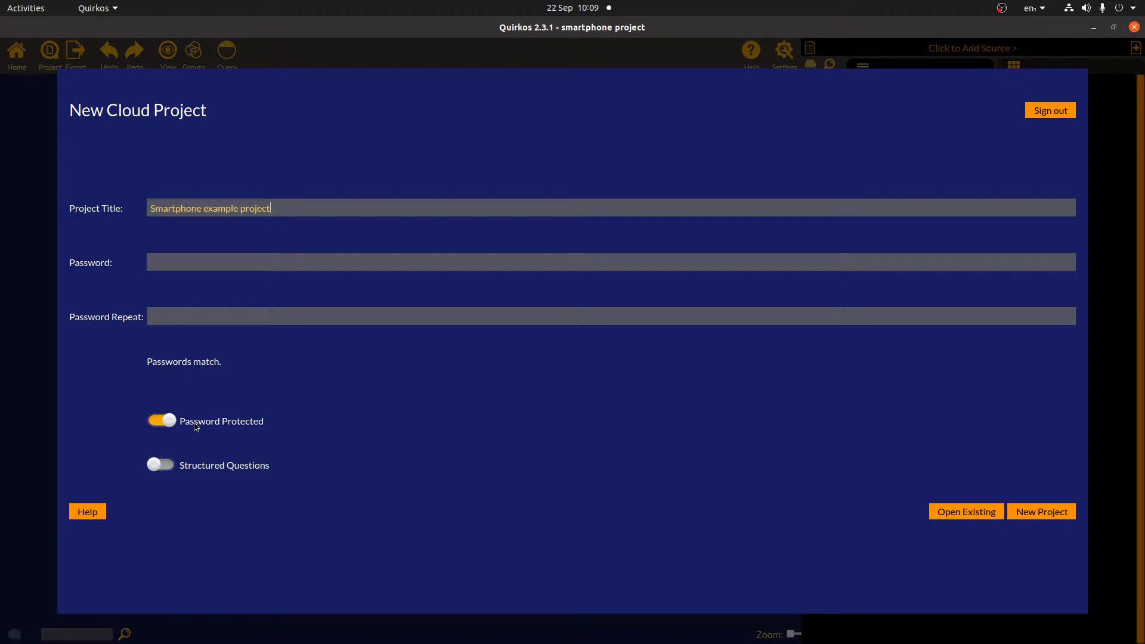
{"action": "left_click", "coordinate": [155, 421]}
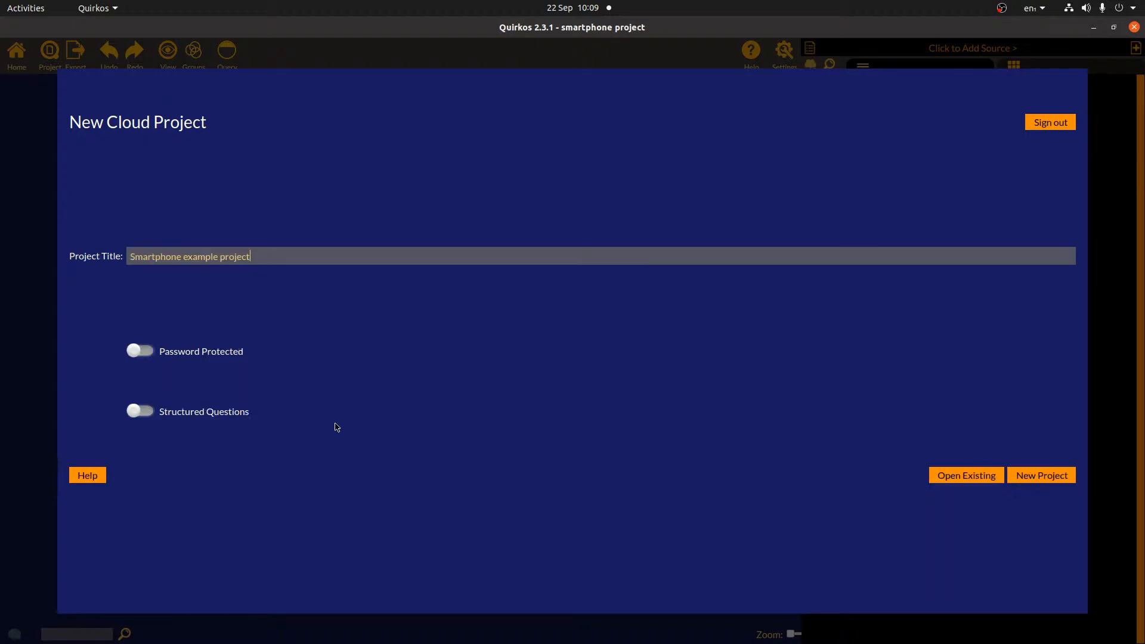
{"action": "left_click", "coordinate": [147, 415]}
{"action": "left_click", "coordinate": [140, 409]}
{"action": "left_click", "coordinate": [1065, 475]}
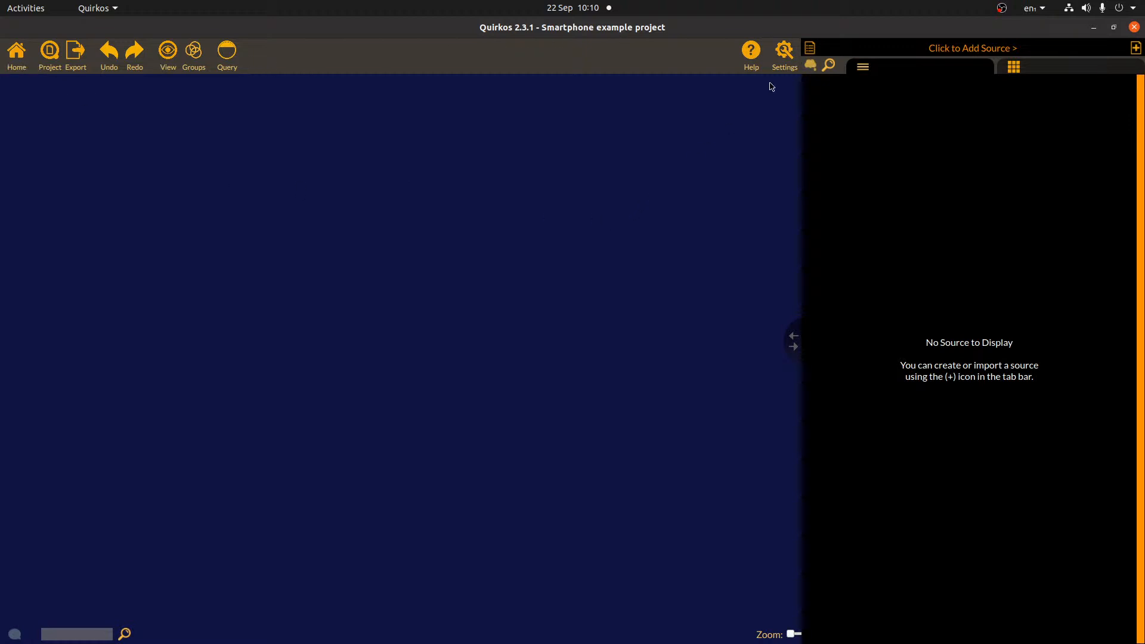
{"action": "left_click_drag", "start_coordinate": [792, 336], "coordinate": [711, 378]}
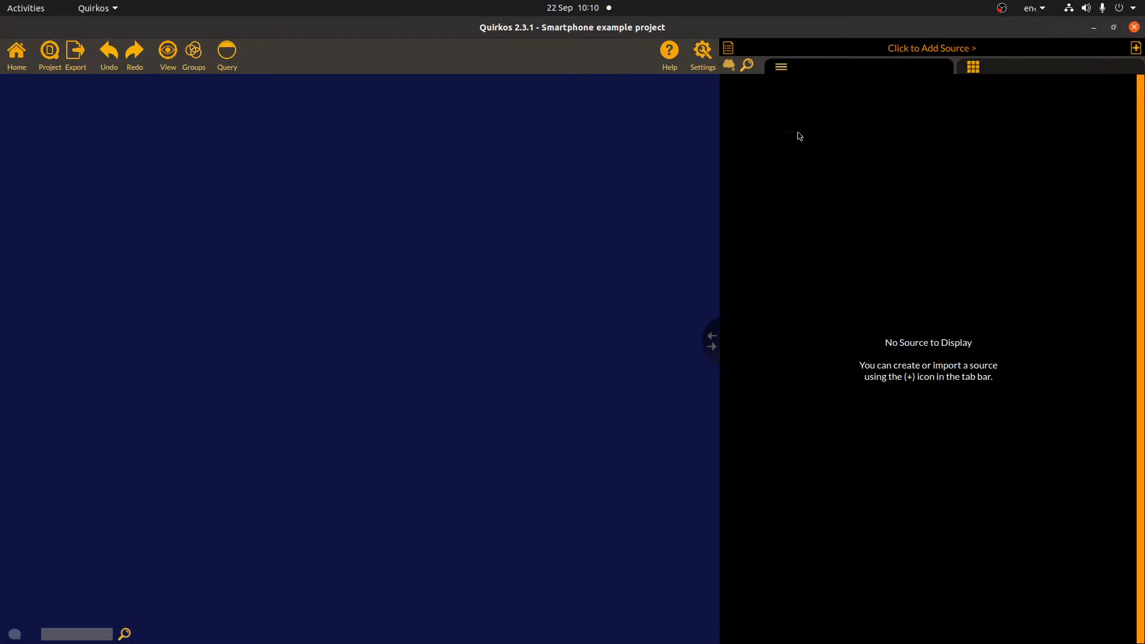
- Widen the quirk canvas beside the source panel and bring up the add-source menu
{"action": "left_click_drag", "start_coordinate": [712, 339], "coordinate": [967, 349]}
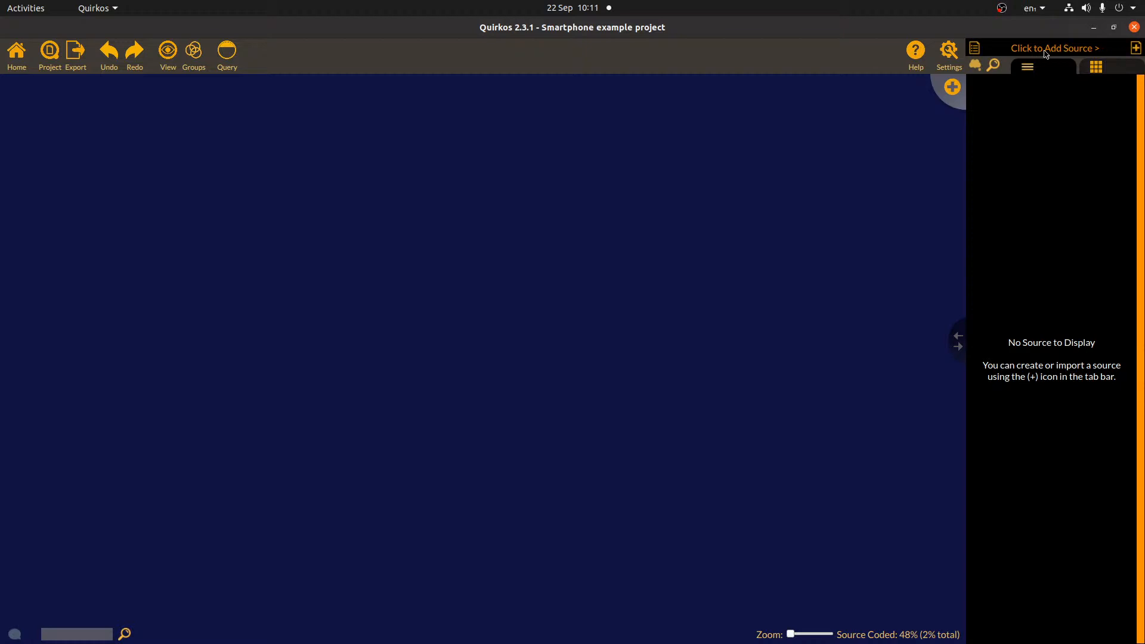
{"action": "left_click", "coordinate": [1139, 52]}
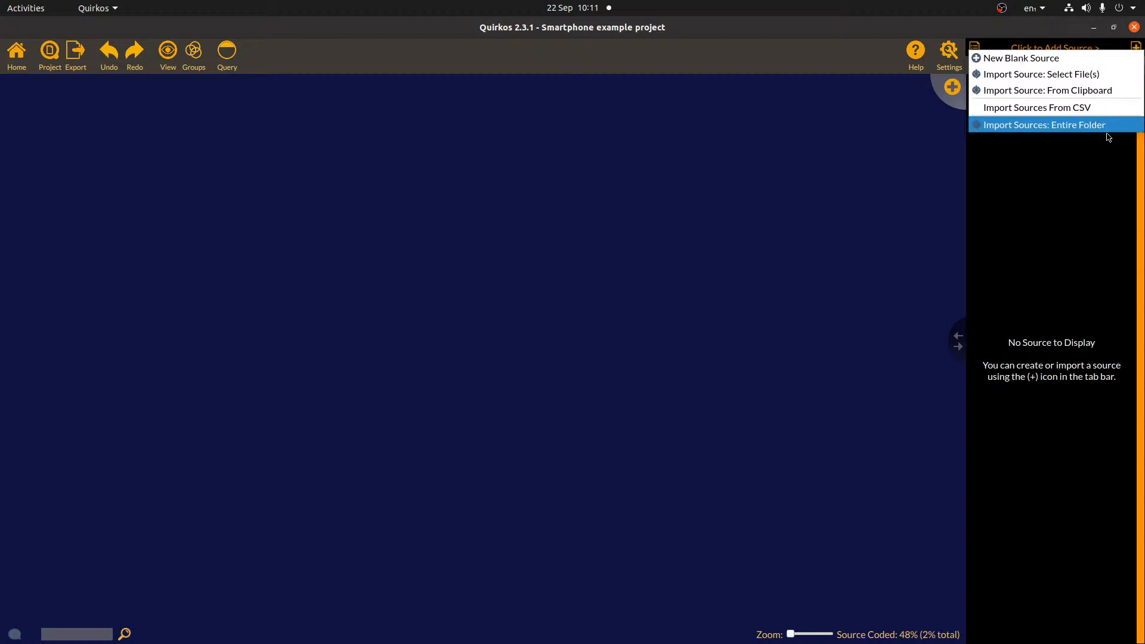
- Import smartphone-article.pdf plus the Simon, Lin and Chris .docx files from Desktop/smartphone
{"action": "left_click", "coordinate": [1095, 73]}
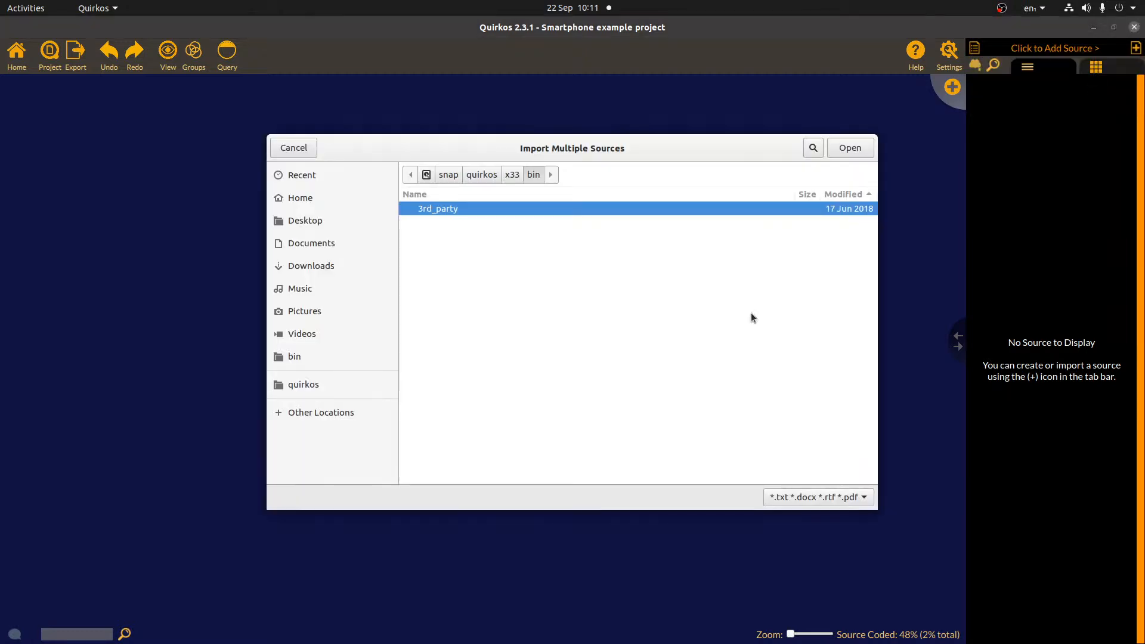
{"action": "left_click", "coordinate": [325, 221]}
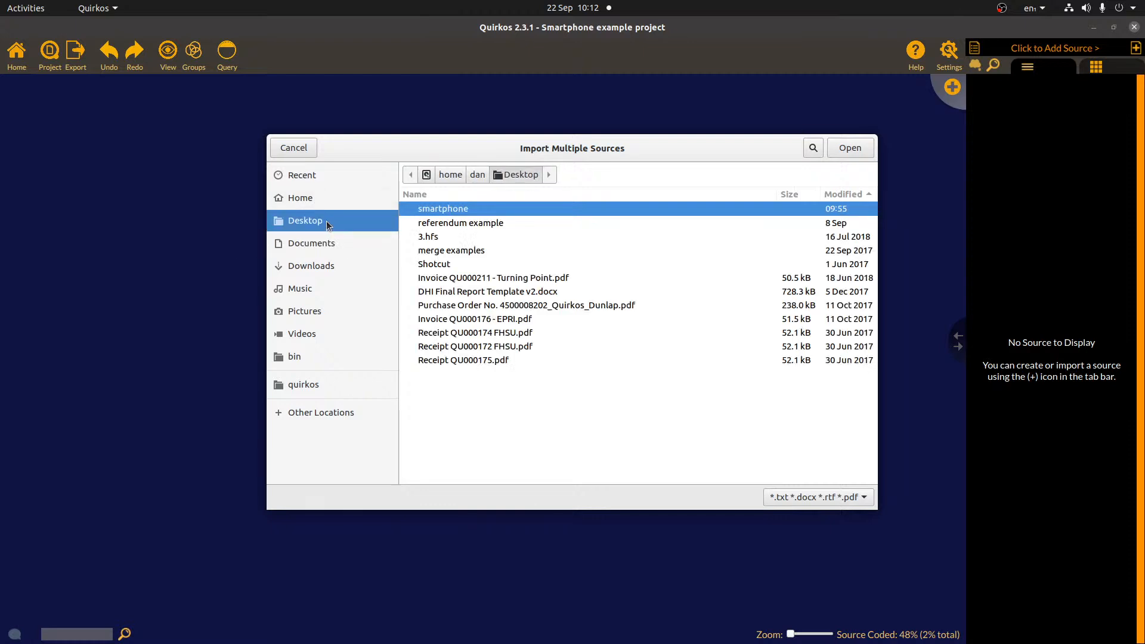
{"action": "double_click", "coordinate": [477, 208]}
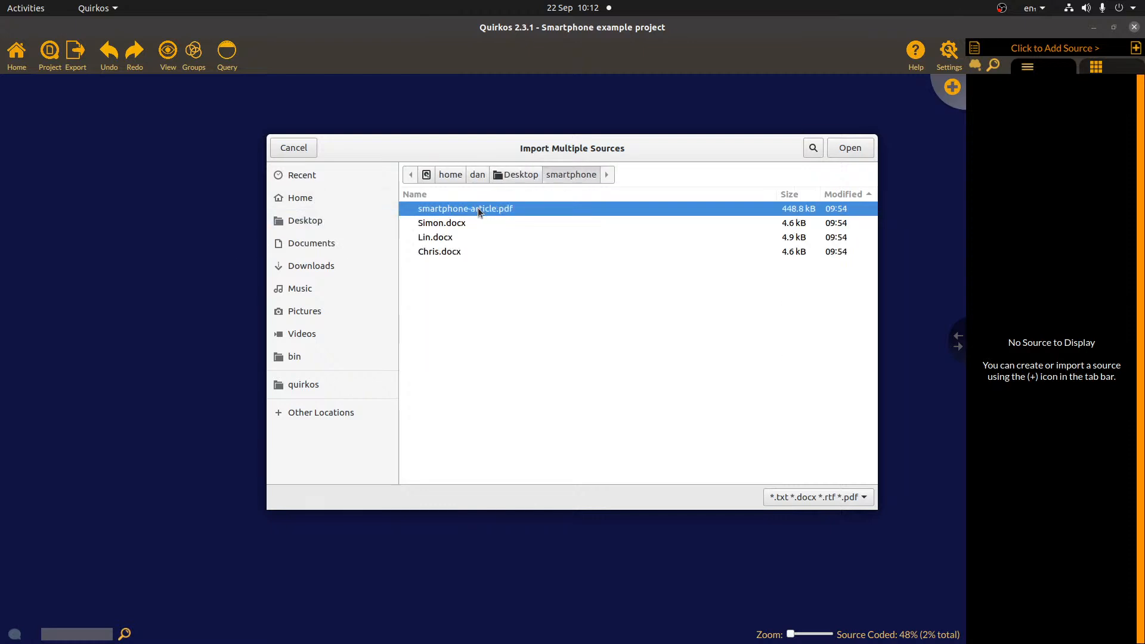
{"action": "left_click", "coordinate": [481, 223]}
{"action": "left_click", "coordinate": [482, 237]}
{"action": "left_click", "coordinate": [483, 251]}
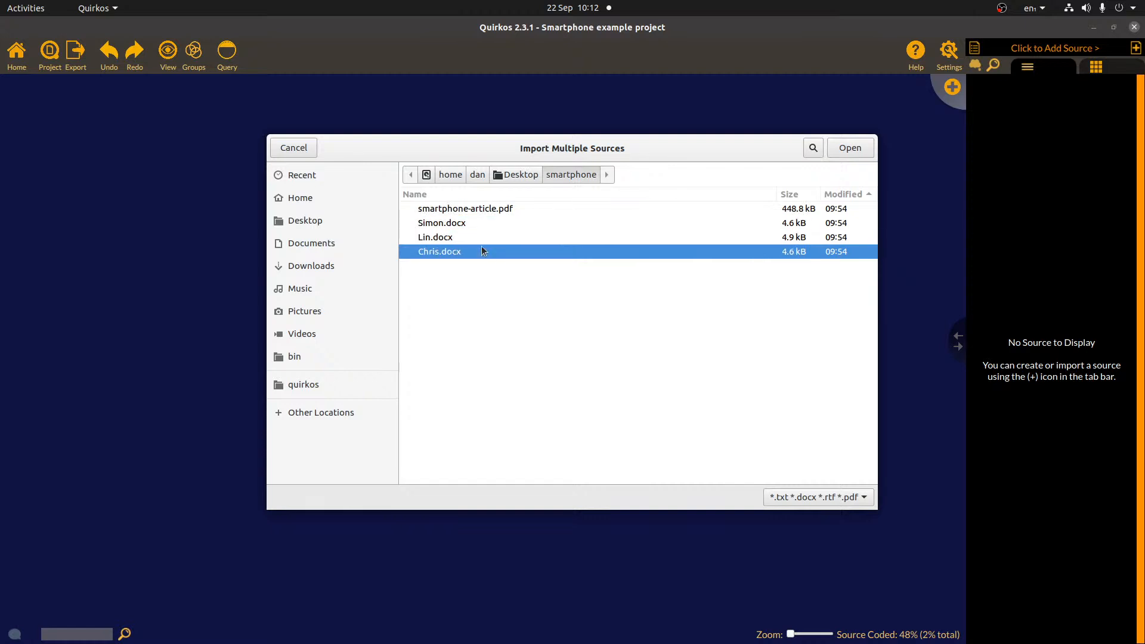
{"action": "left_click", "coordinate": [488, 207]}
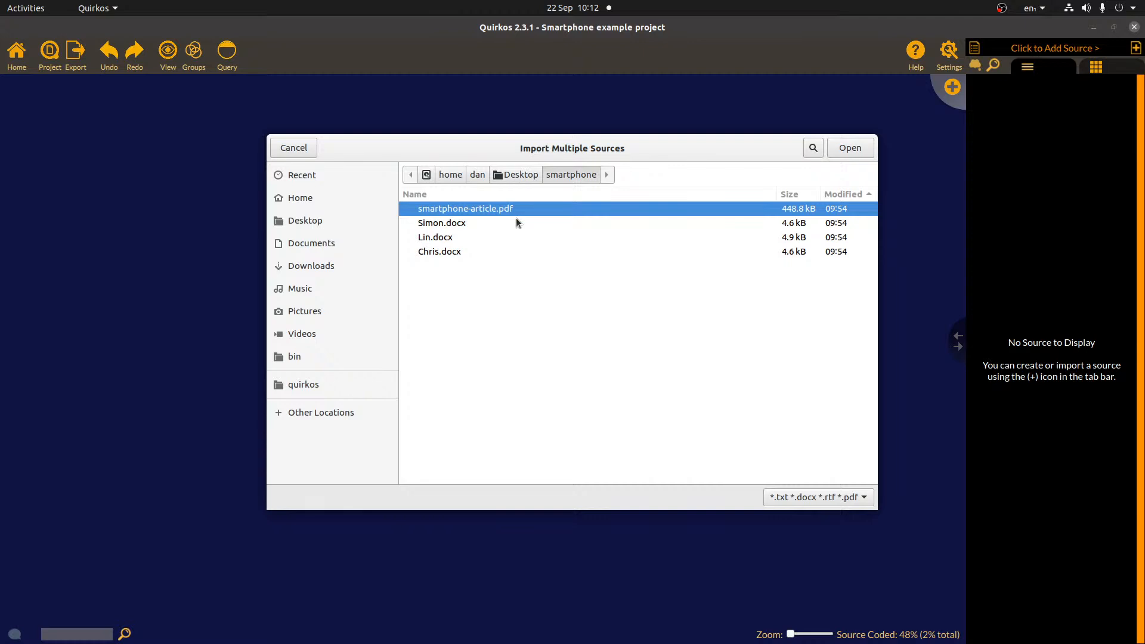
{"action": "left_click", "coordinate": [445, 253], "text": "shift"}
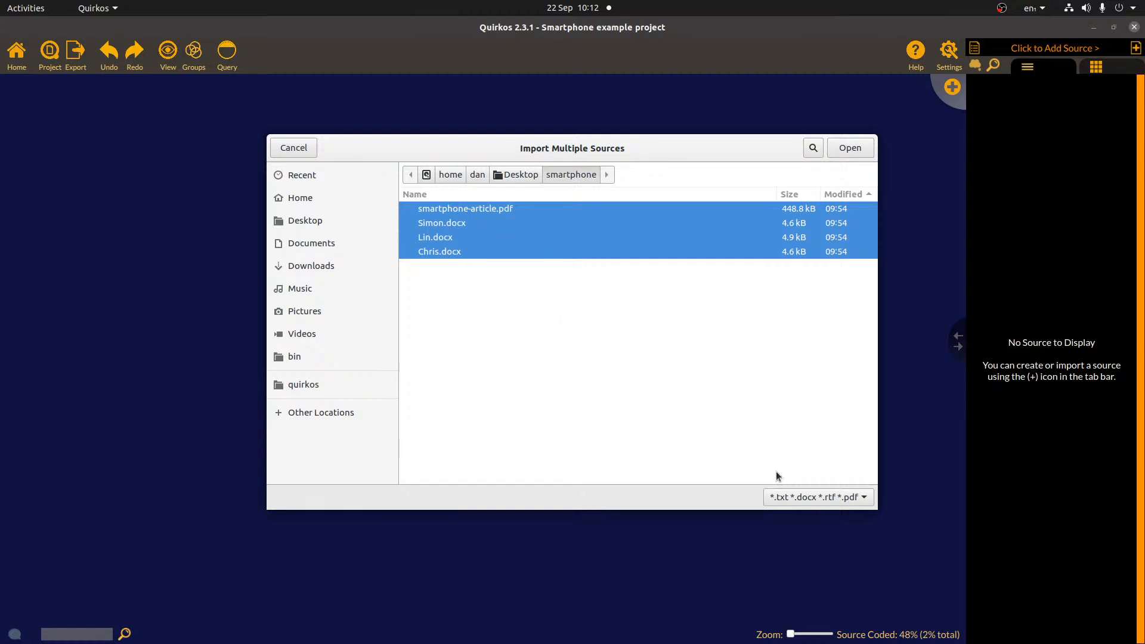
{"action": "left_click", "coordinate": [849, 148]}
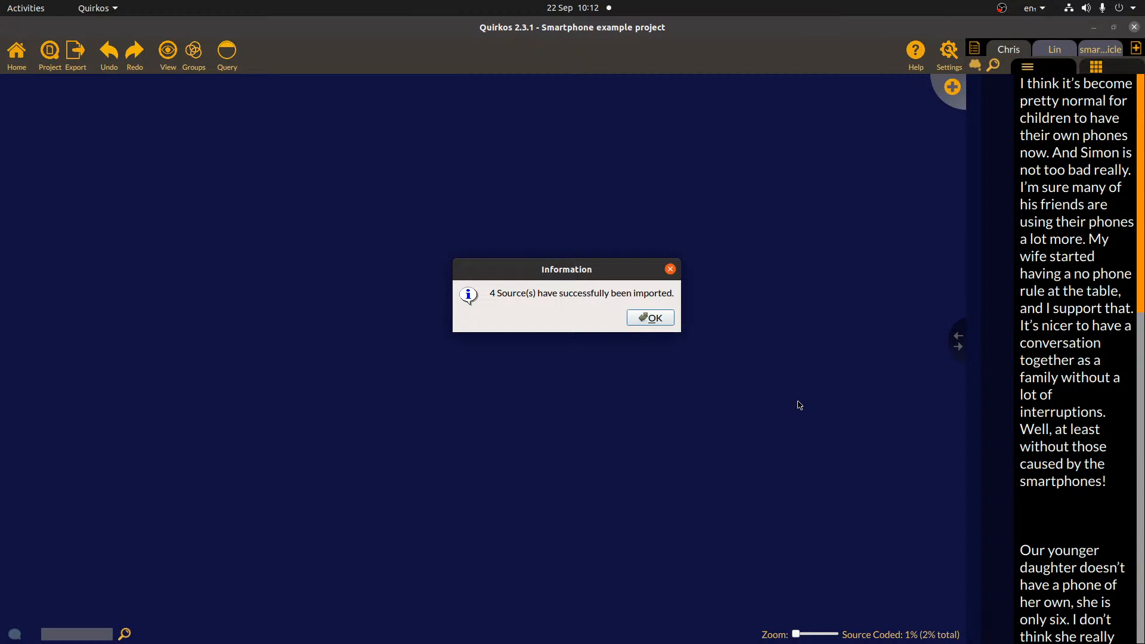
- Dismiss the import confirmation and view the Lin, smartphone-article and Chris sources
{"action": "left_click", "coordinate": [642, 318]}
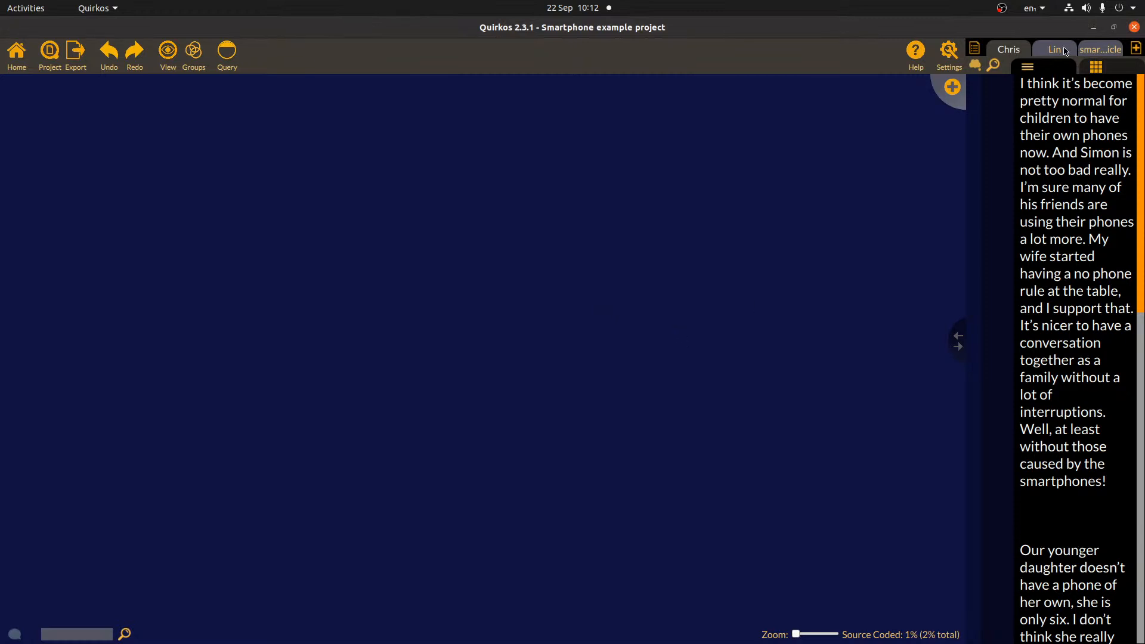
{"action": "left_click", "coordinate": [1053, 52]}
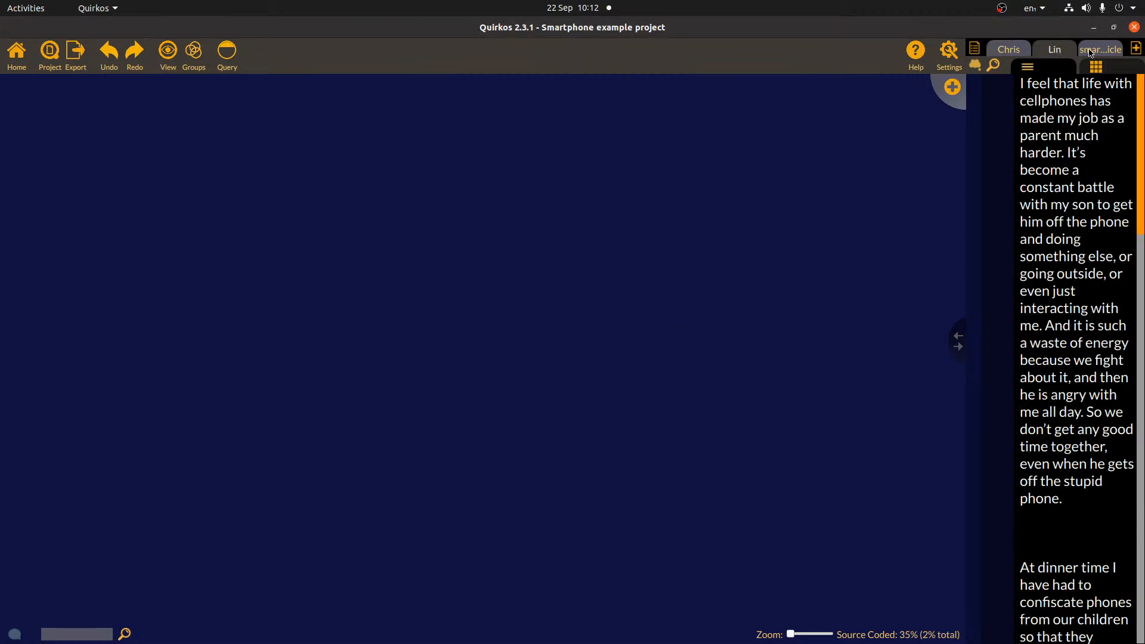
{"action": "left_click", "coordinate": [1104, 51]}
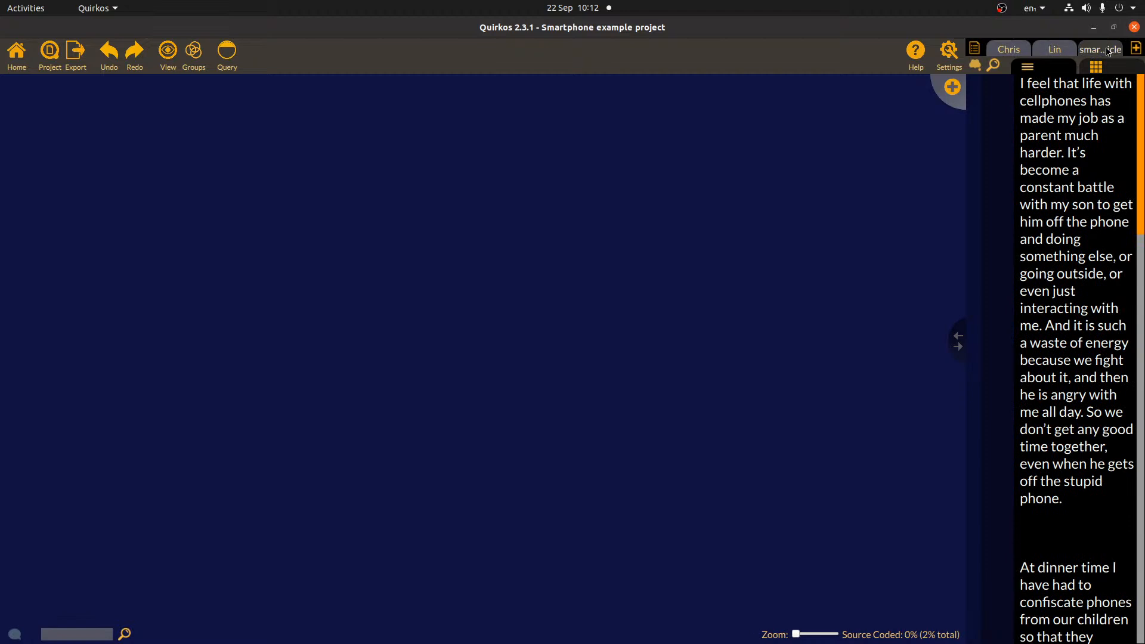
{"action": "left_click", "coordinate": [1005, 53]}
{"action": "left_click", "coordinate": [1054, 51]}
{"action": "left_click", "coordinate": [1096, 51]}
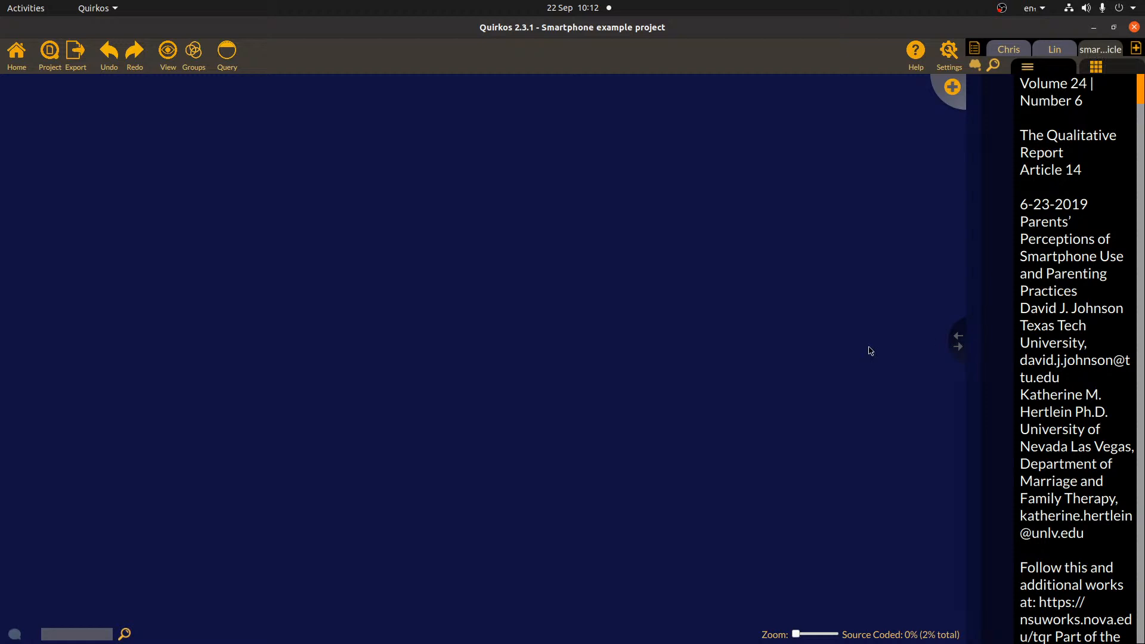
- Widen the text panel and open Simon's interview transcript from the sources list
{"action": "left_click_drag", "start_coordinate": [948, 343], "coordinate": [762, 345]}
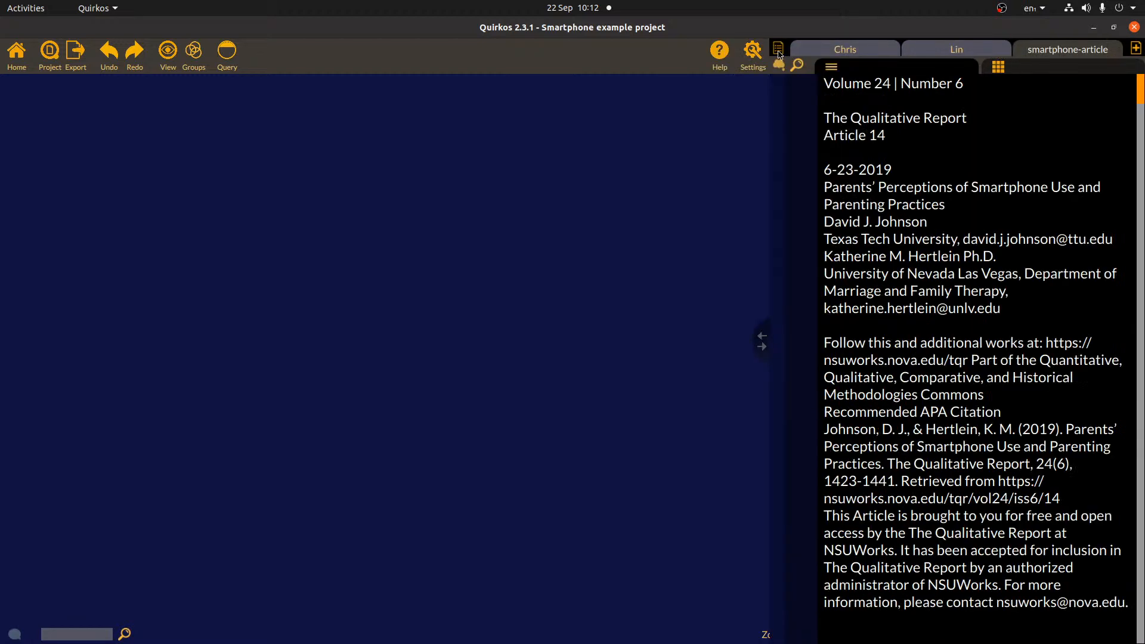
{"action": "left_click", "coordinate": [778, 53]}
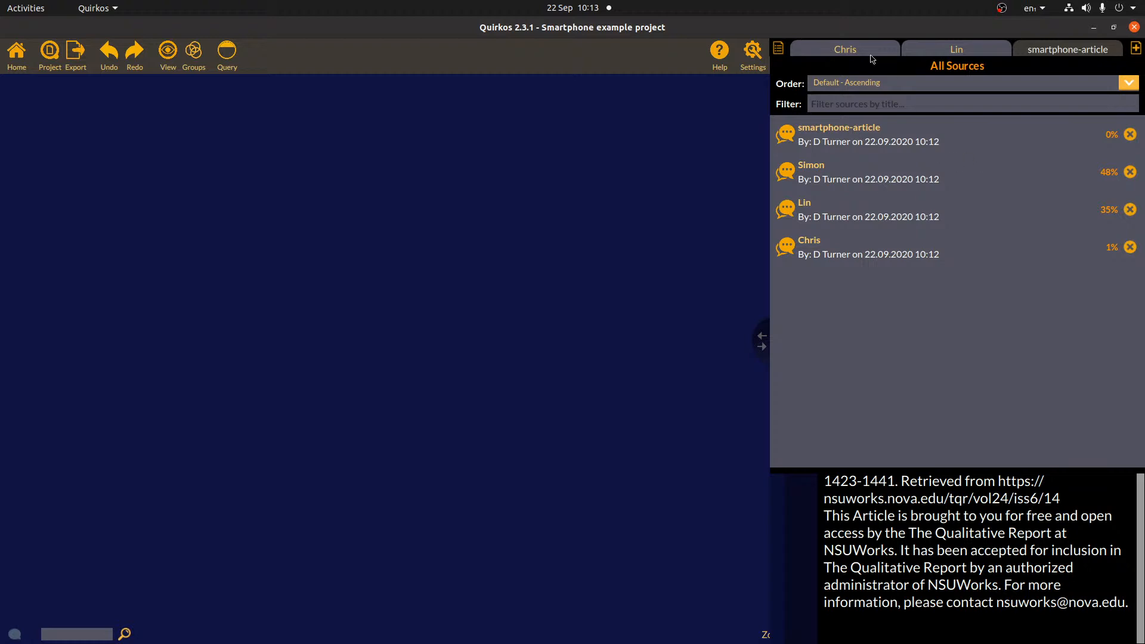
{"action": "double_click", "coordinate": [901, 180]}
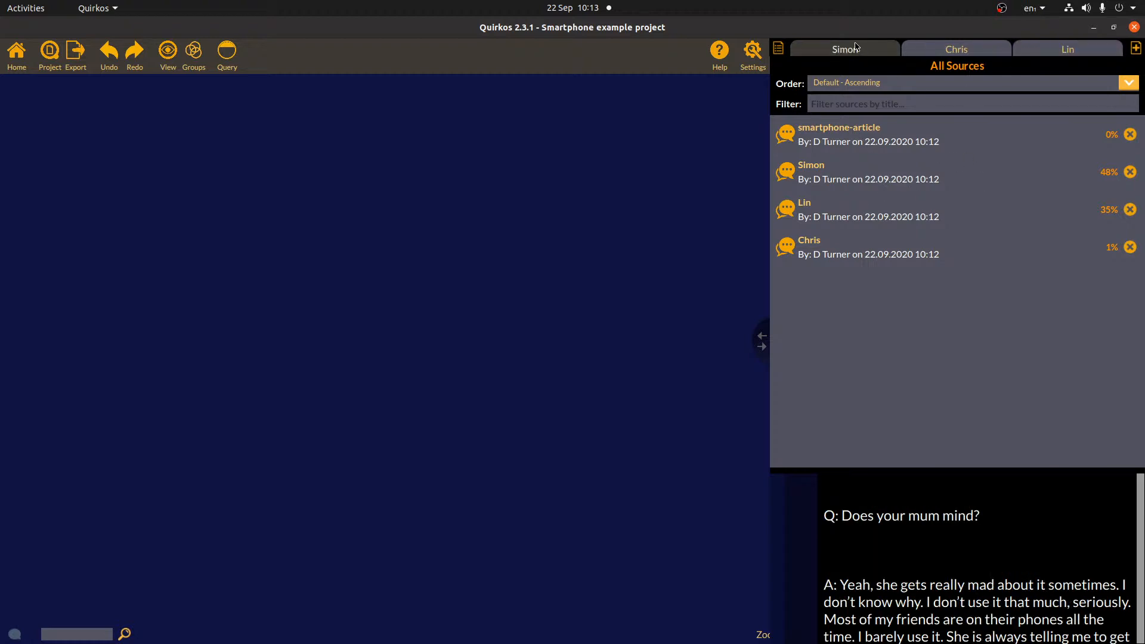
{"action": "left_click", "coordinate": [985, 505]}
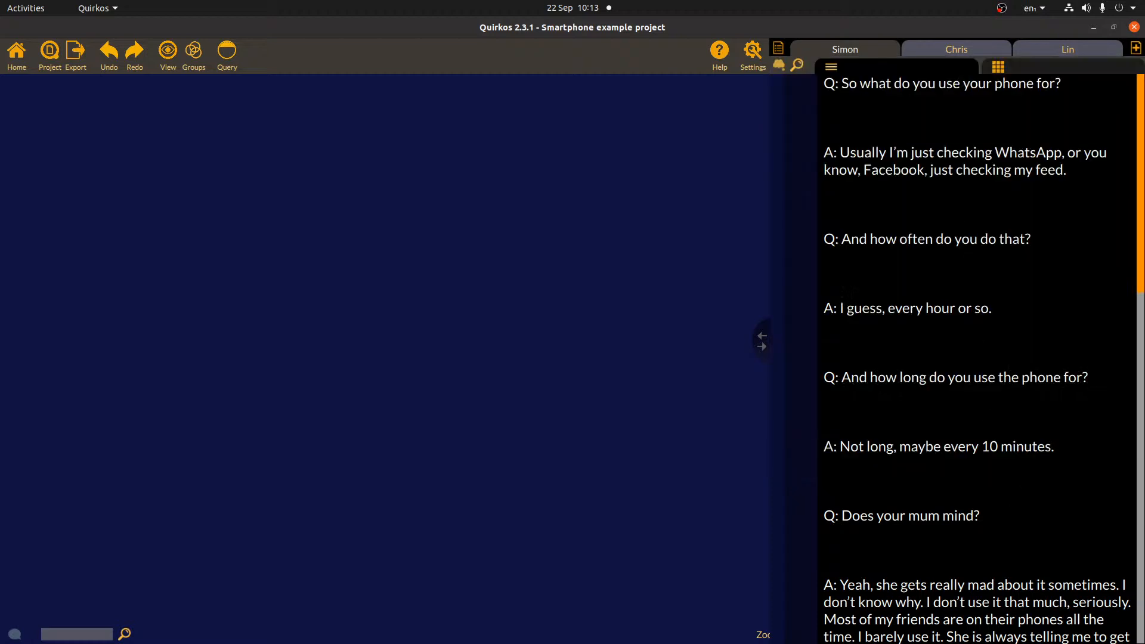
{"action": "left_click_drag", "start_coordinate": [1140, 156], "coordinate": [1137, 188]}
- Add an Age property with value 12 to the Simon source's properties
{"action": "left_click", "coordinate": [1010, 70]}
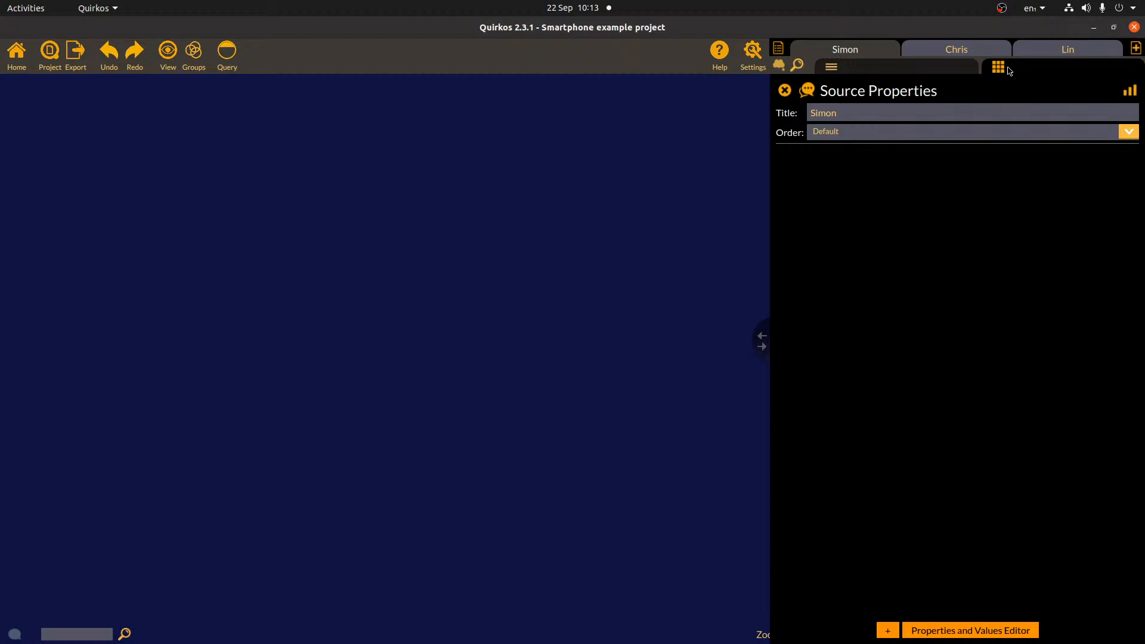
{"action": "left_click", "coordinate": [1068, 70]}
{"action": "left_click", "coordinate": [1068, 70]}
{"action": "left_click", "coordinate": [891, 634]}
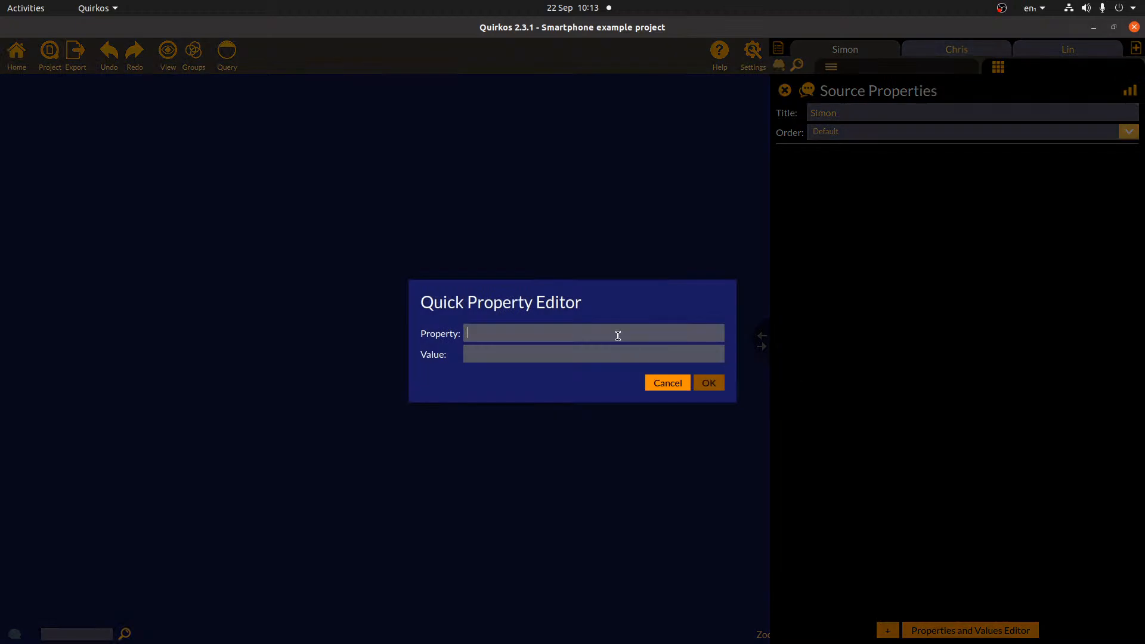
{"action": "type", "text": "Age"}
{"action": "type", "text": "12"}
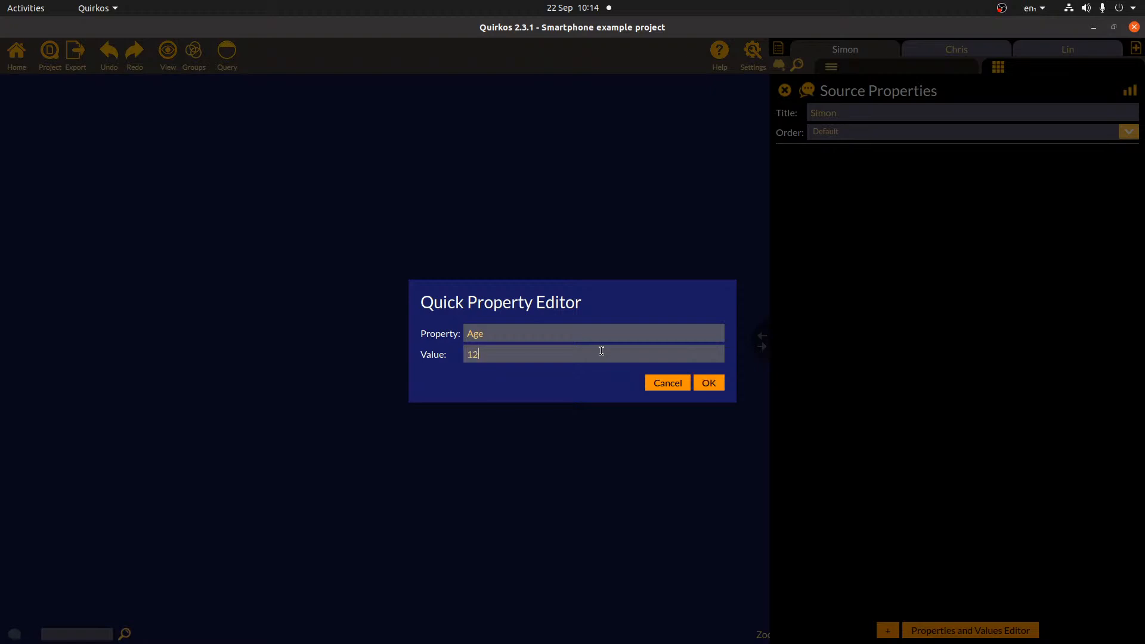
{"action": "left_click", "coordinate": [707, 389]}
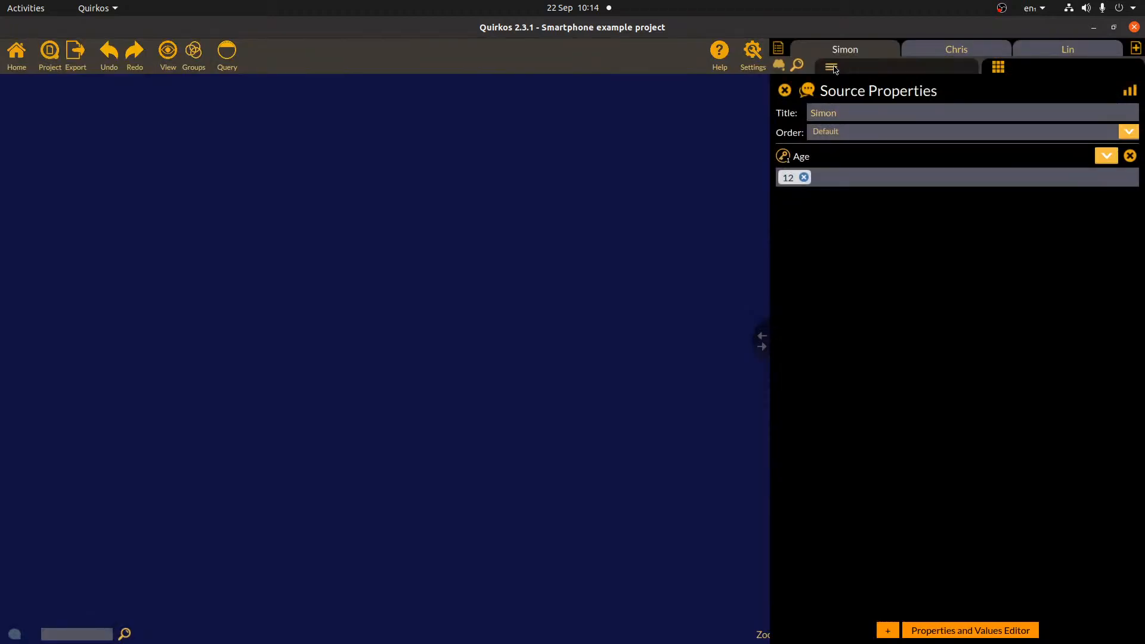
{"action": "left_click", "coordinate": [906, 63]}
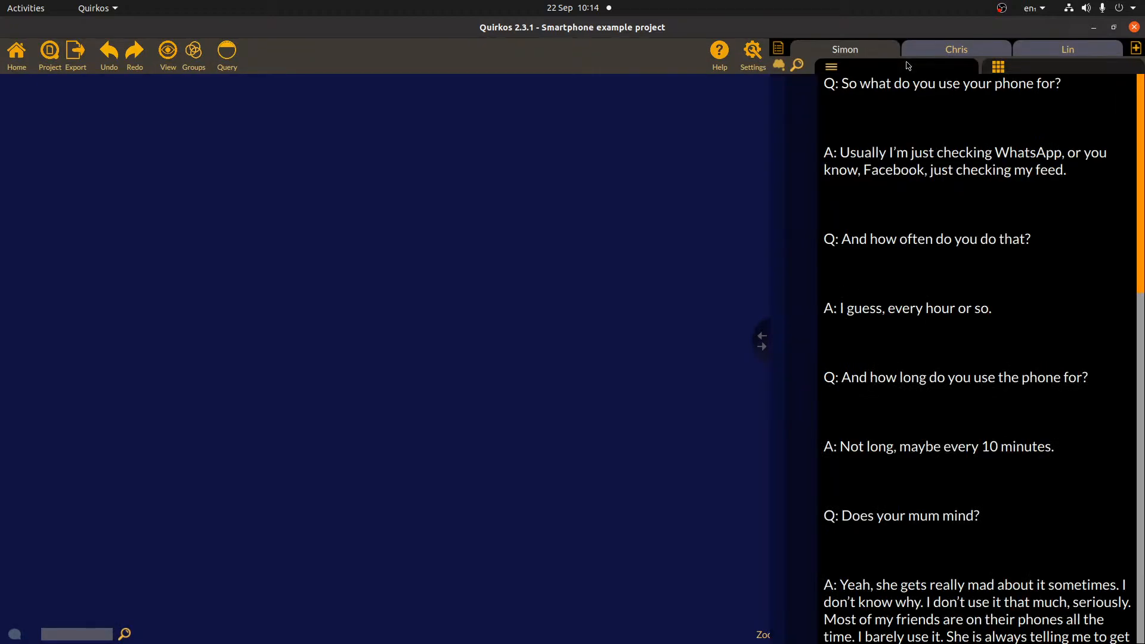
{"action": "left_click", "coordinate": [1047, 73]}
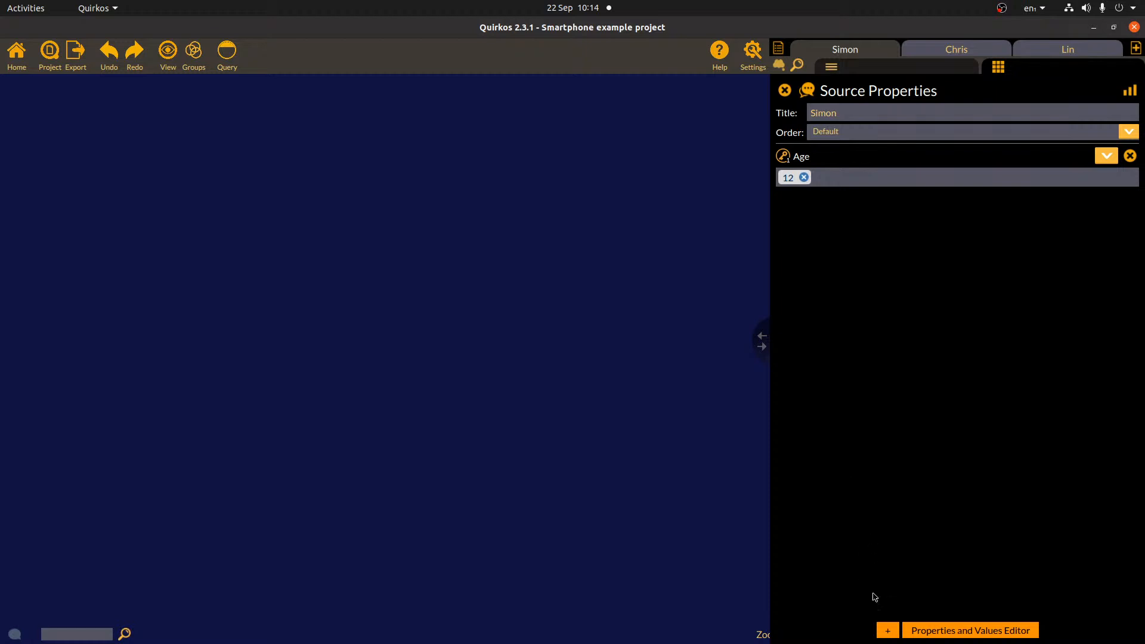
- Add a Family role property with the value Child to Simon's source, then view Chris's properties
{"action": "left_click", "coordinate": [888, 630]}
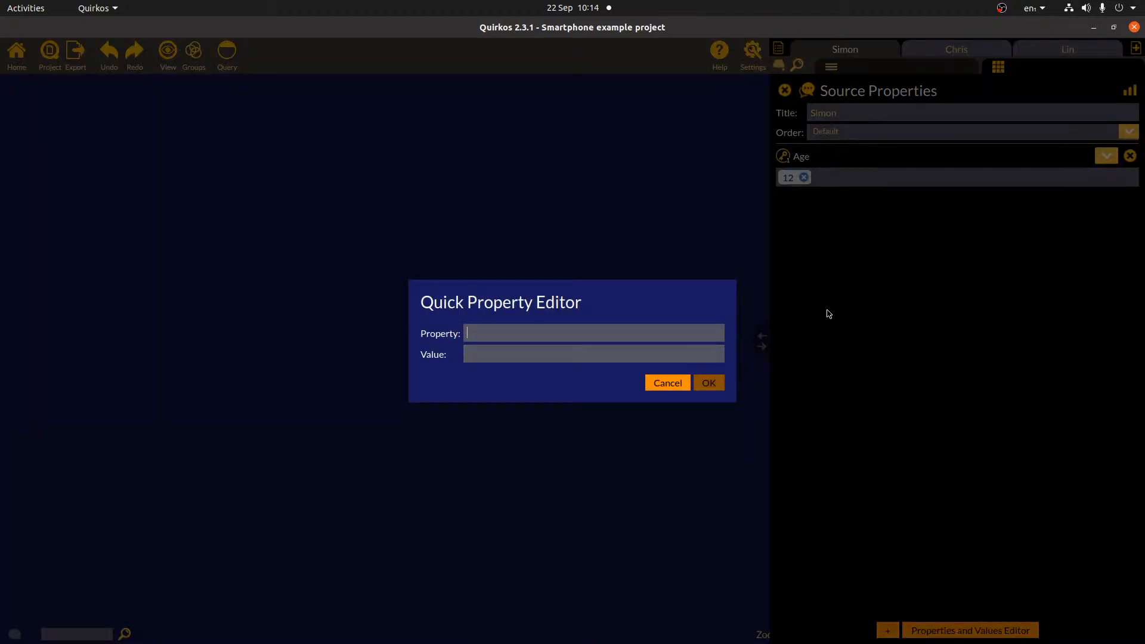
{"action": "type", "text": "Family role"}
{"action": "key", "text": "Tab"}
{"action": "type", "text": "Child"}
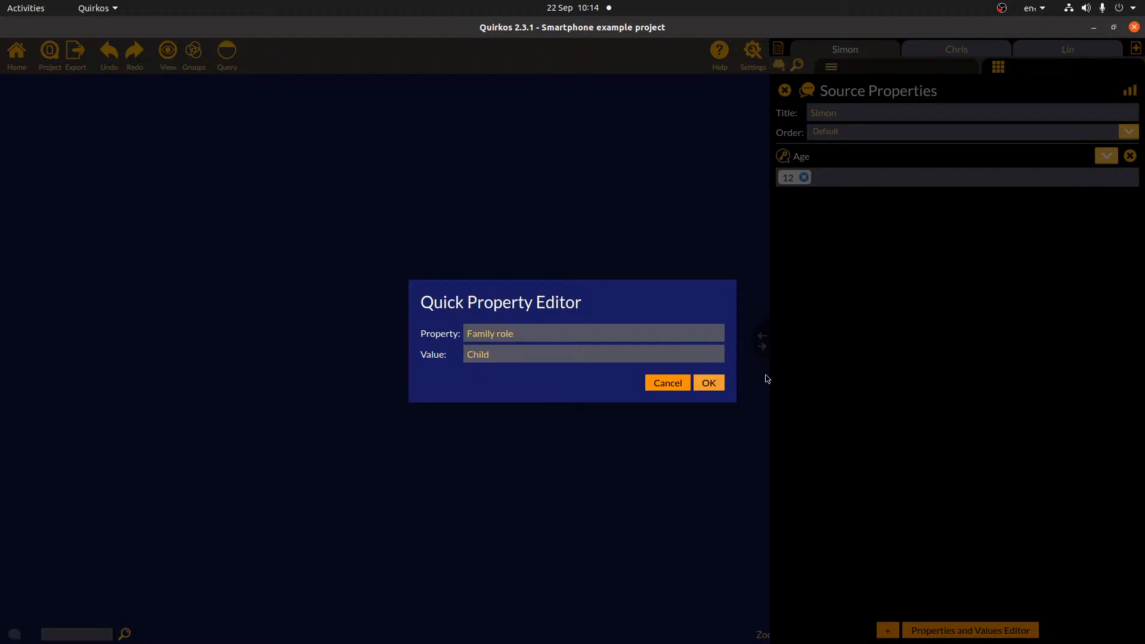
{"action": "left_click", "coordinate": [715, 388]}
{"action": "left_click", "coordinate": [971, 47]}
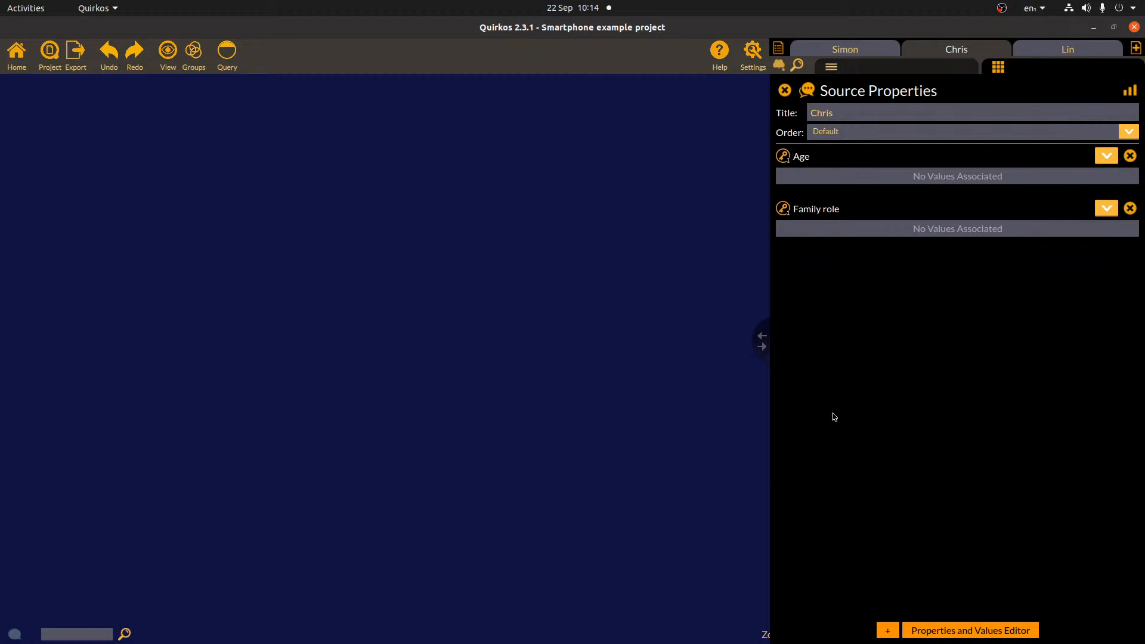
- Give Chris an Age of 32 and a Family role of Father
{"action": "left_click", "coordinate": [1106, 156]}
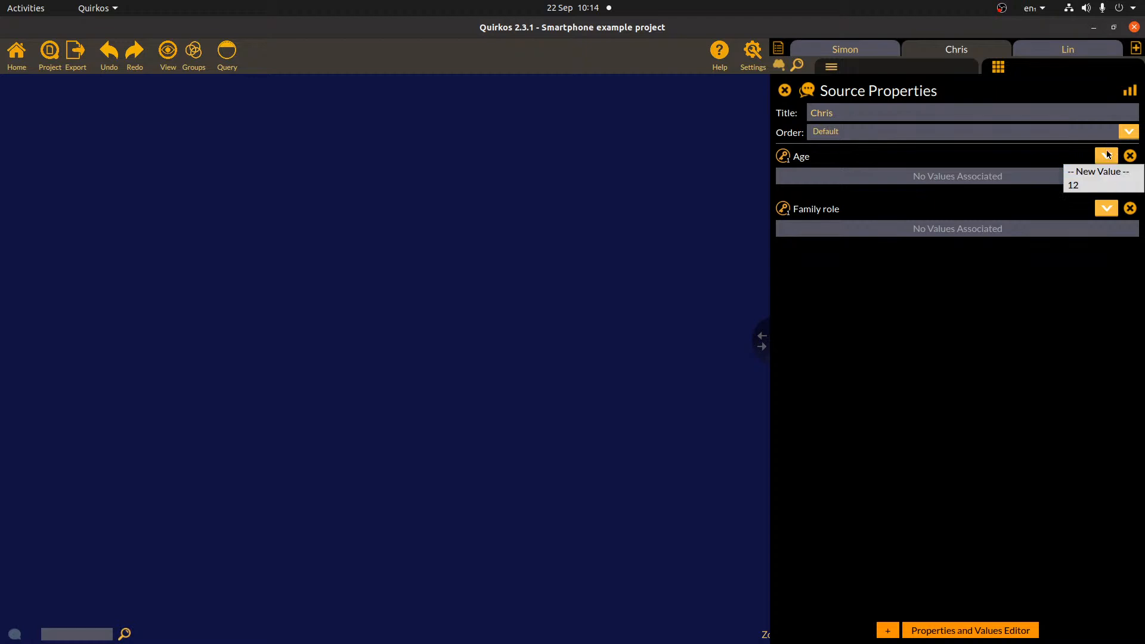
{"action": "left_click", "coordinate": [1101, 172]}
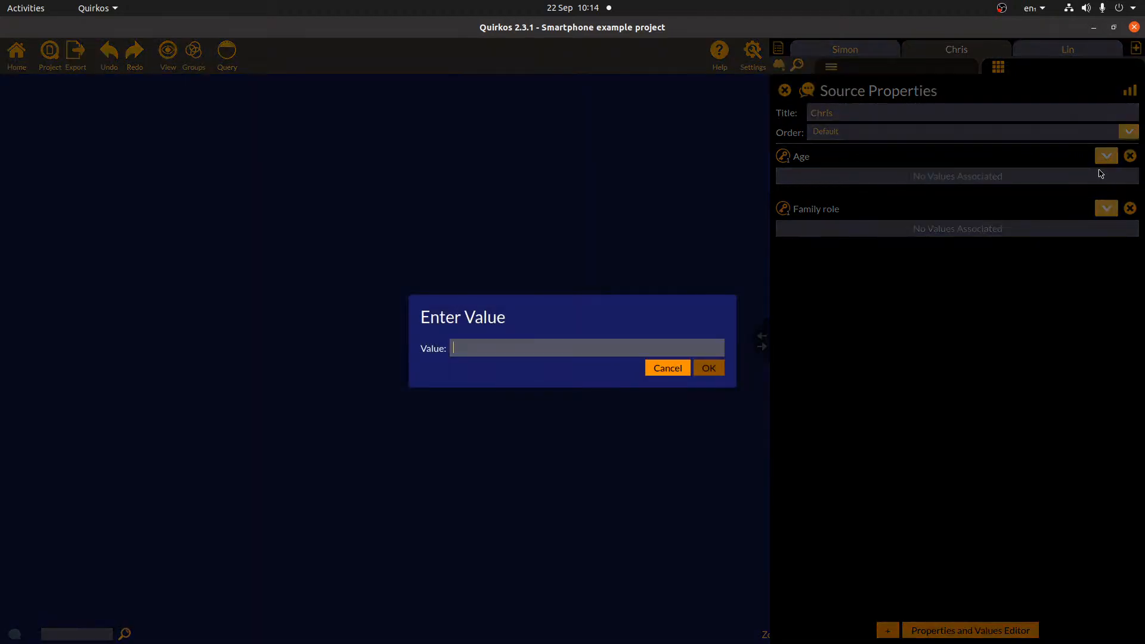
{"action": "type", "text": "32"}
{"action": "left_click", "coordinate": [708, 367]}
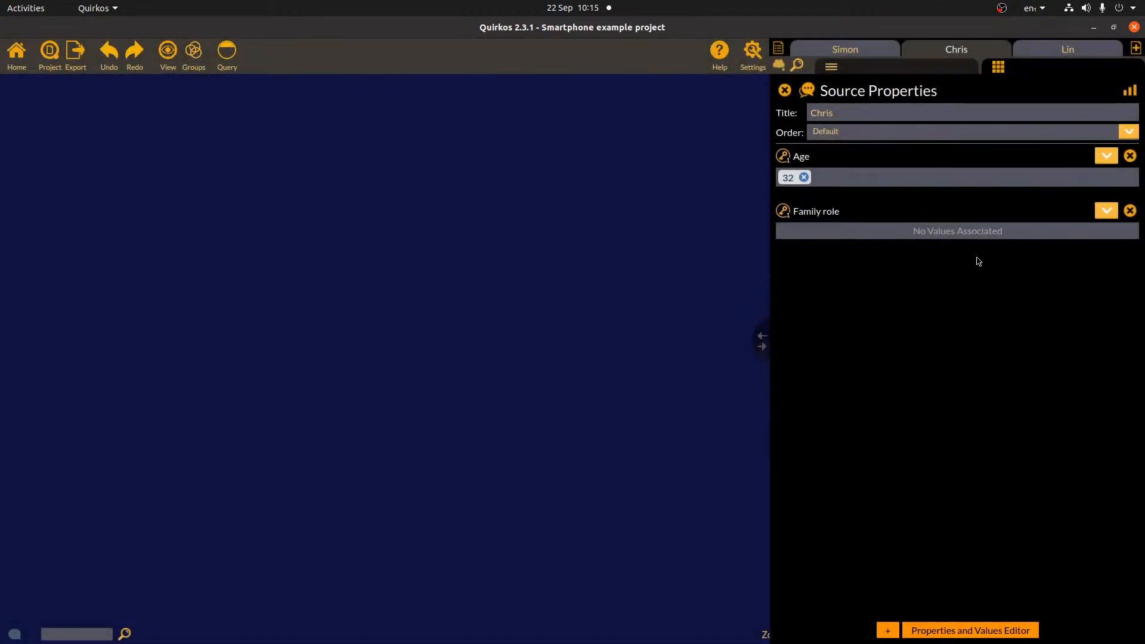
{"action": "left_click", "coordinate": [1105, 212]}
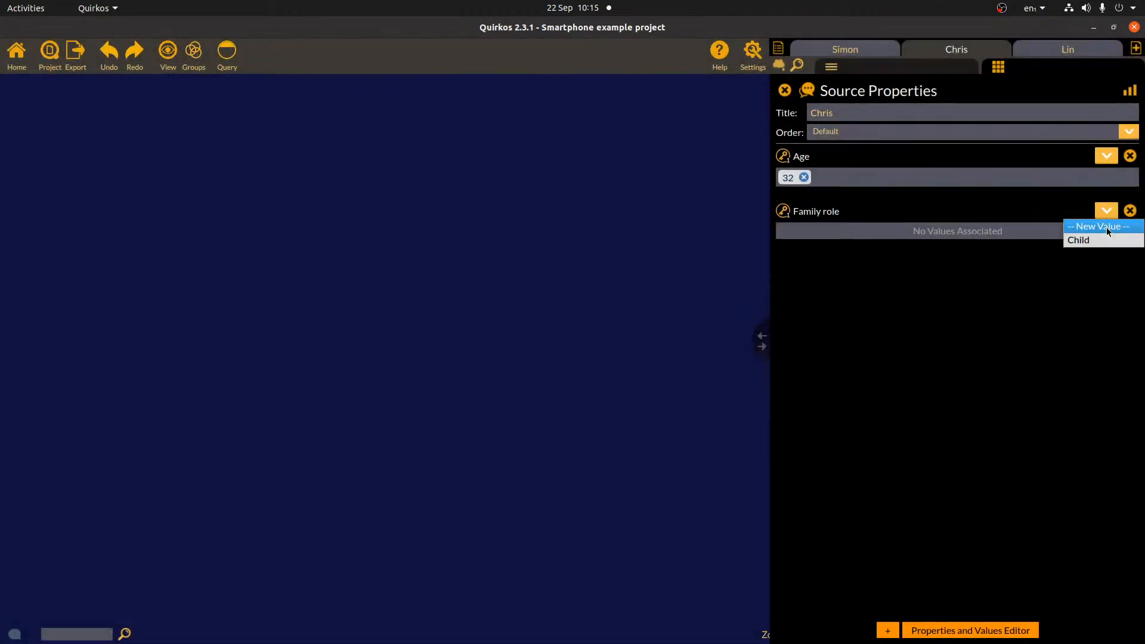
{"action": "left_click", "coordinate": [1107, 227]}
{"action": "type", "text": "Father"}
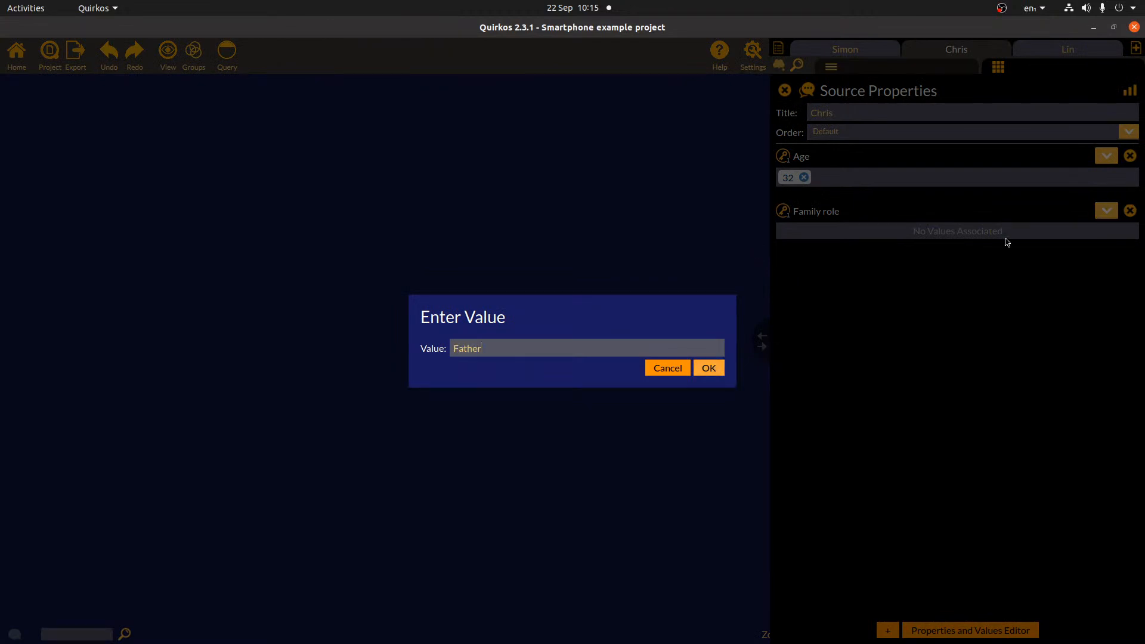
{"action": "key", "text": "Return"}
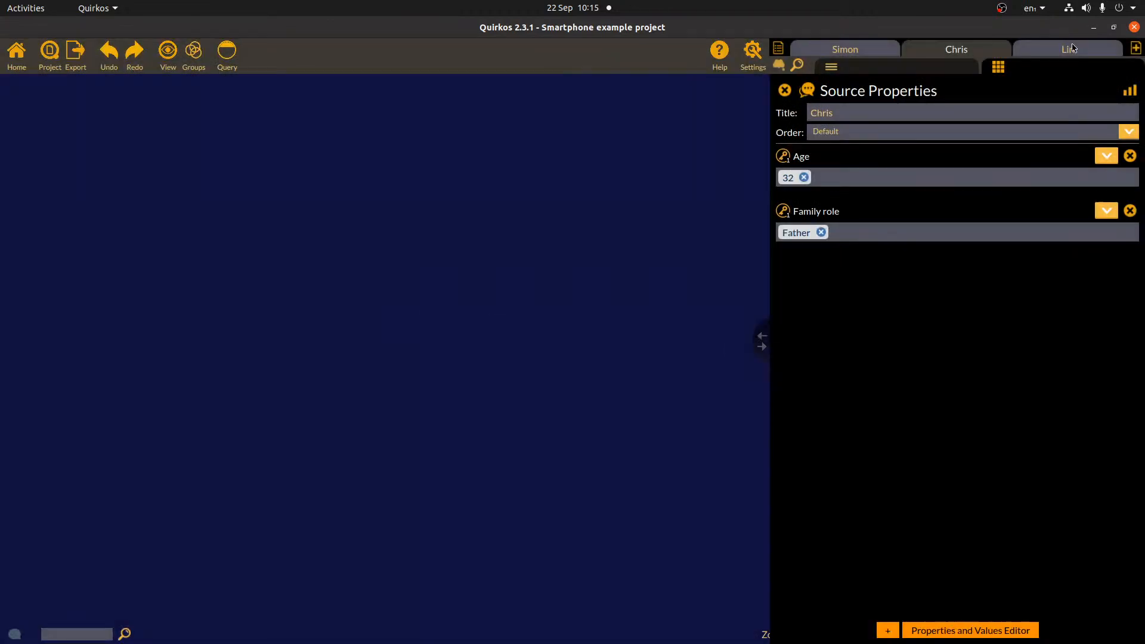
- Give Lin an Age of 33
{"action": "left_click", "coordinate": [1077, 52]}
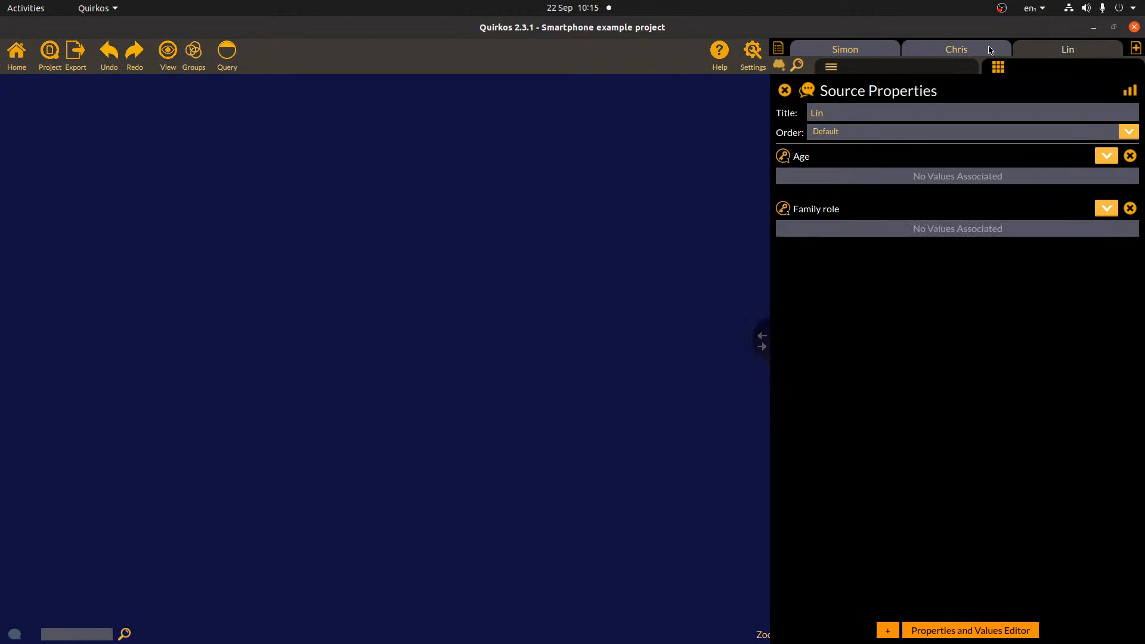
{"action": "left_click", "coordinate": [1106, 156]}
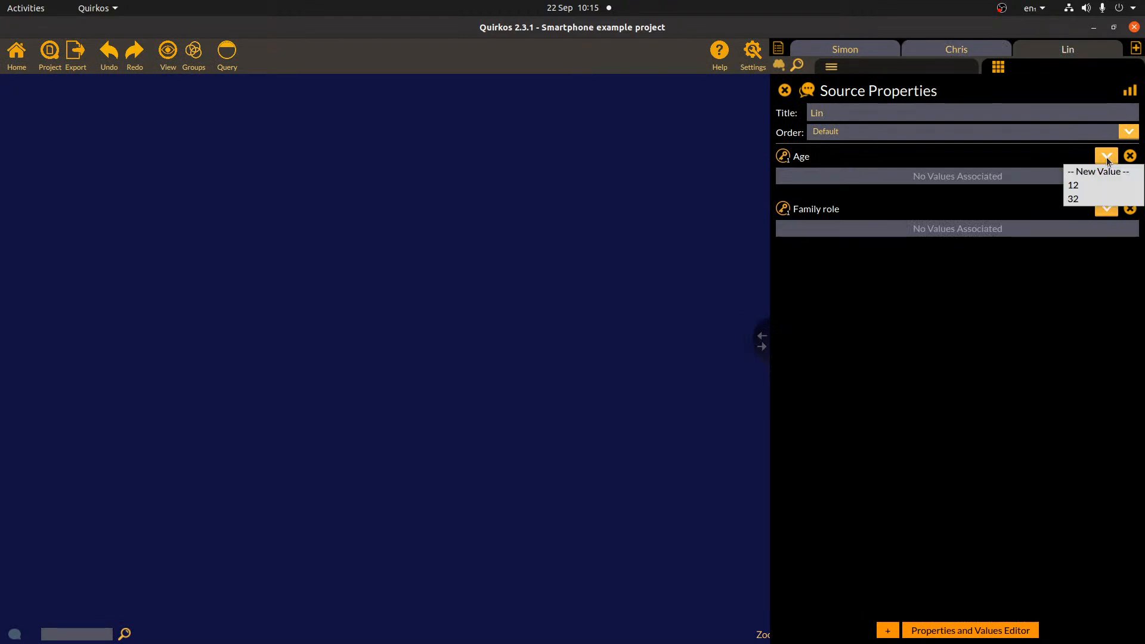
{"action": "left_click", "coordinate": [1091, 169]}
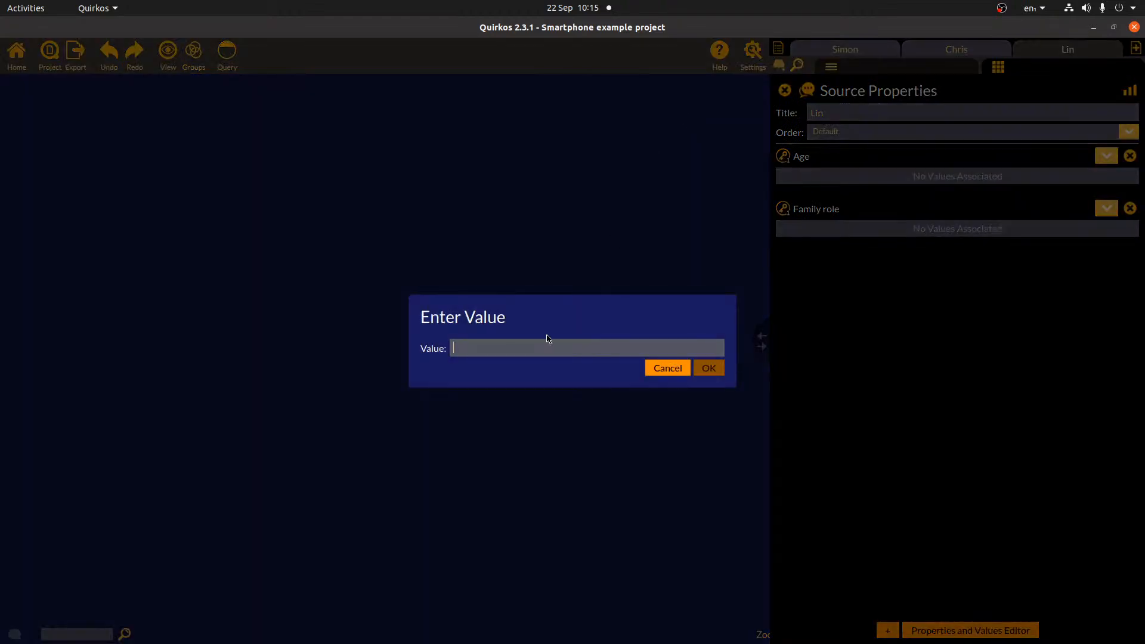
{"action": "type", "text": "33"}
{"action": "left_click", "coordinate": [708, 369]}
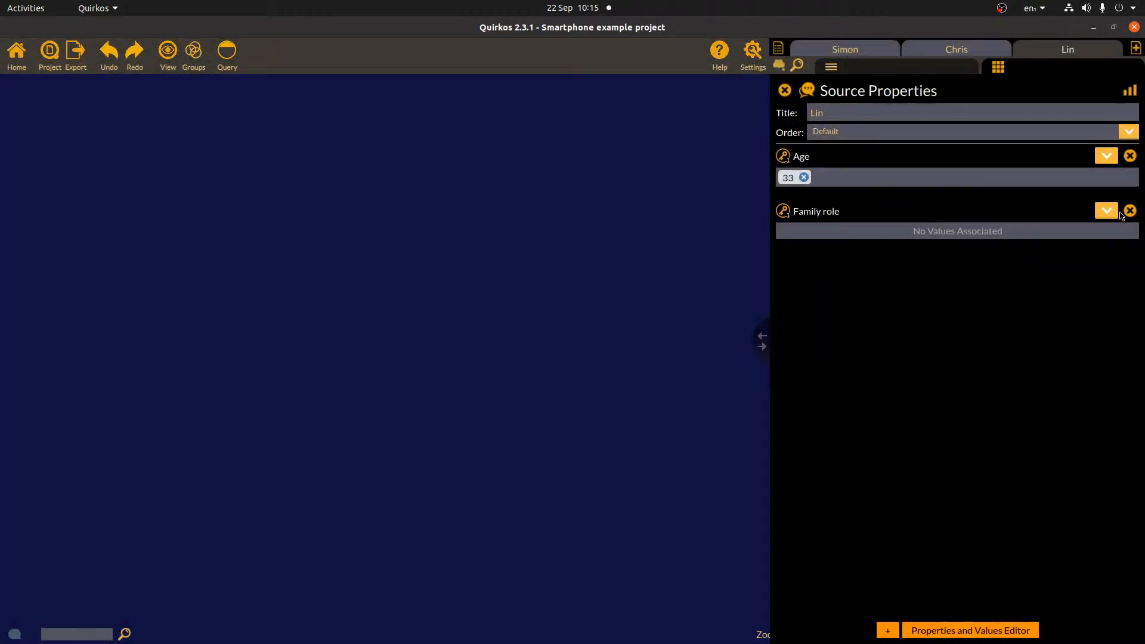
- Set Lin's Family role to Mother, then replace it with a new value, Parent
{"action": "left_click", "coordinate": [1107, 211]}
{"action": "left_click", "coordinate": [1091, 224]}
{"action": "type", "text": "Mother"}
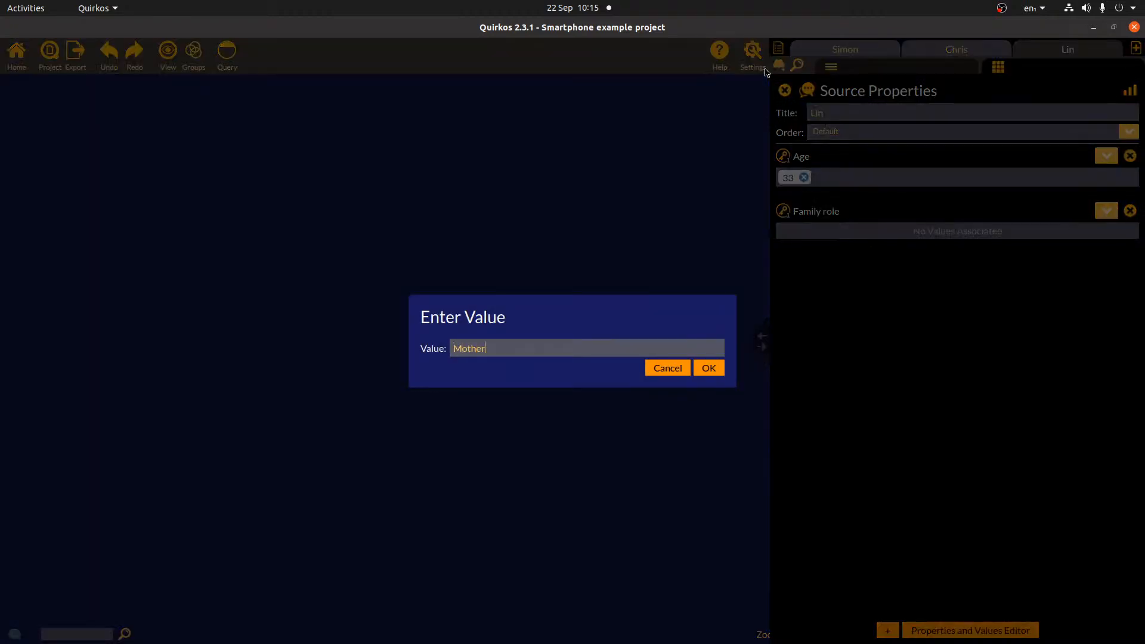
{"action": "left_click", "coordinate": [716, 368]}
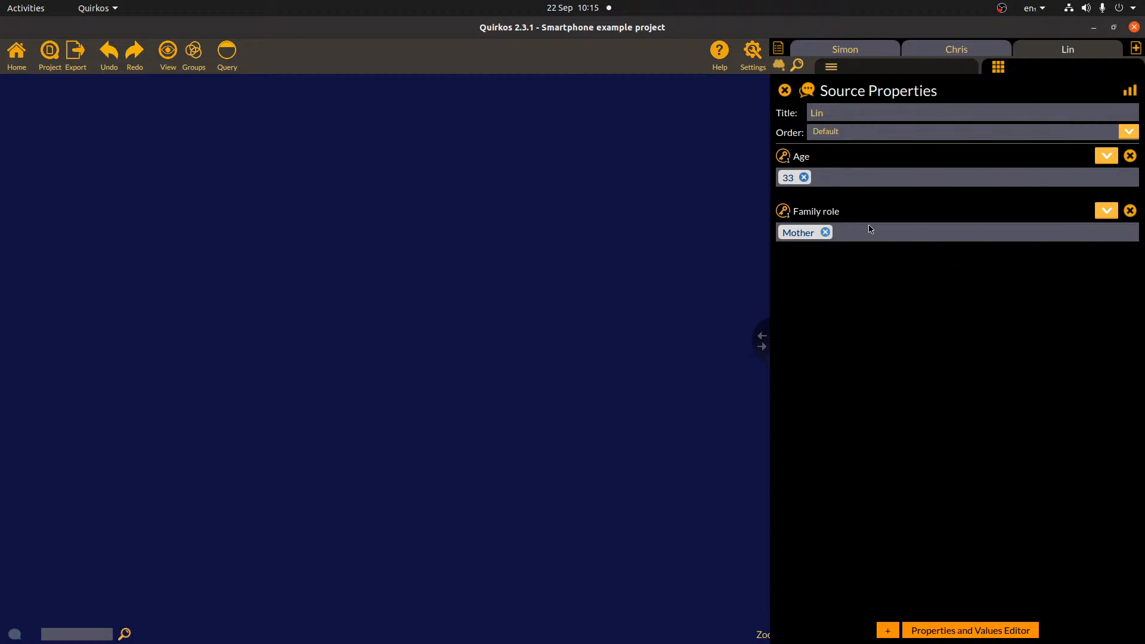
{"action": "left_click", "coordinate": [1107, 210]}
{"action": "left_click", "coordinate": [1095, 225]}
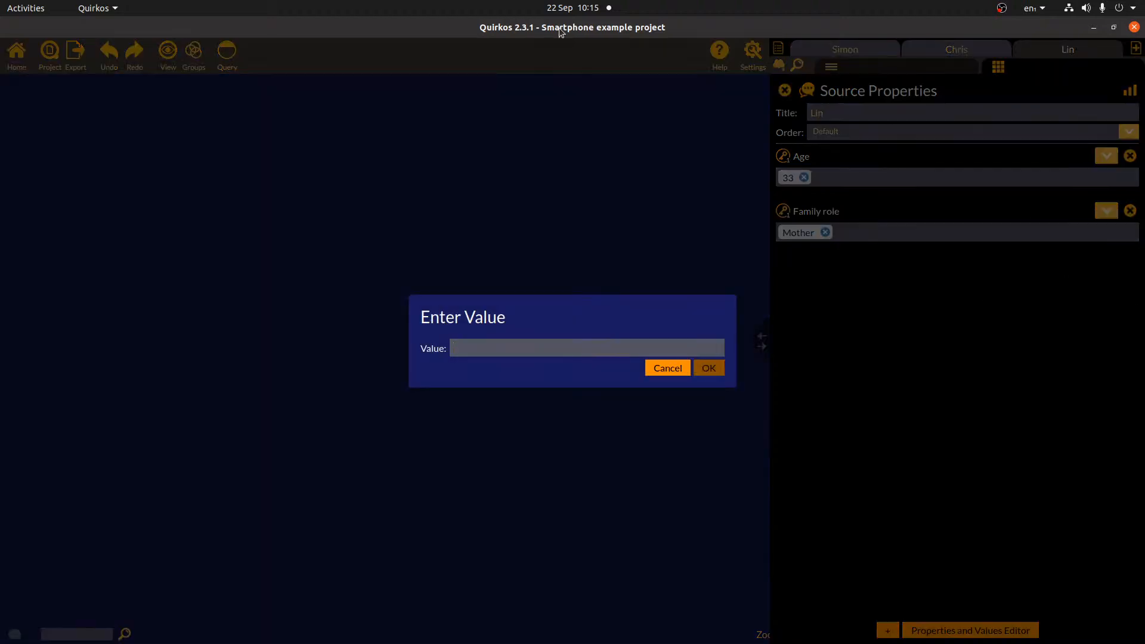
{"action": "type", "text": "Parent"}
{"action": "key", "text": "Return"}
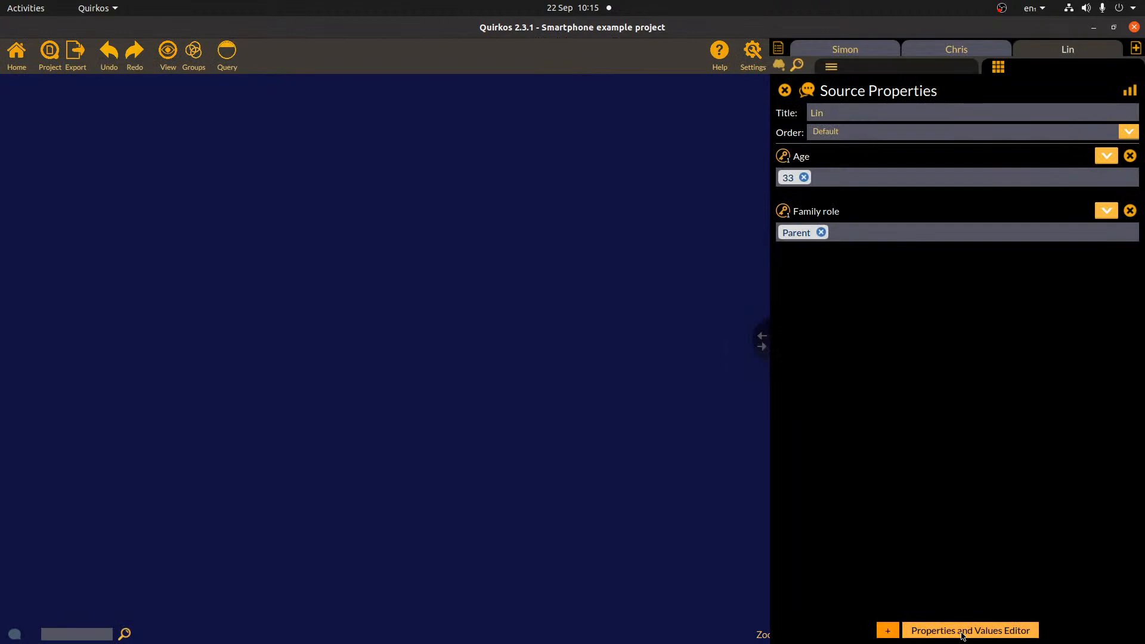
- In the Properties and Values Editor, make Family role multiple-choice and rename Father to Dad
{"action": "left_click", "coordinate": [991, 633]}
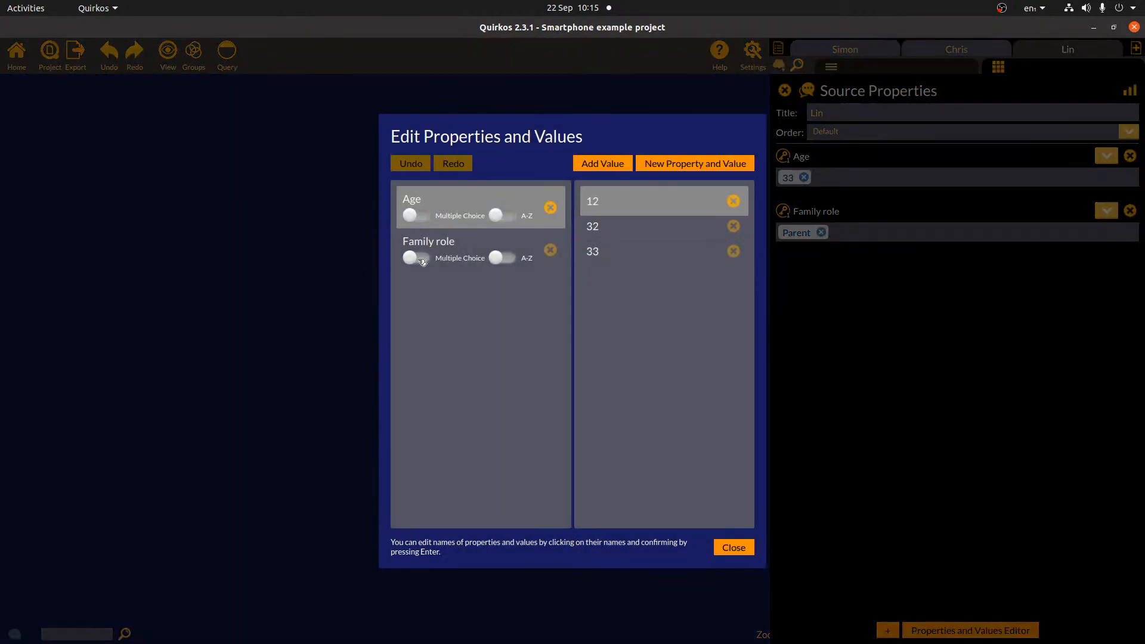
{"action": "left_click", "coordinate": [425, 260]}
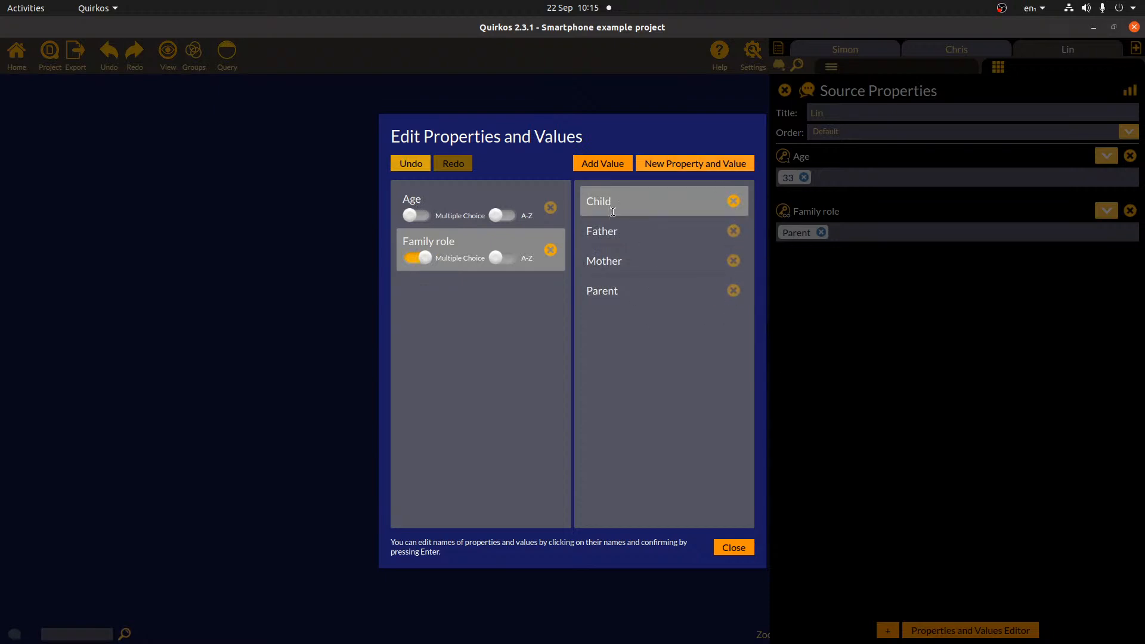
{"action": "left_click", "coordinate": [622, 232]}
{"action": "type", "text": "Dad"}
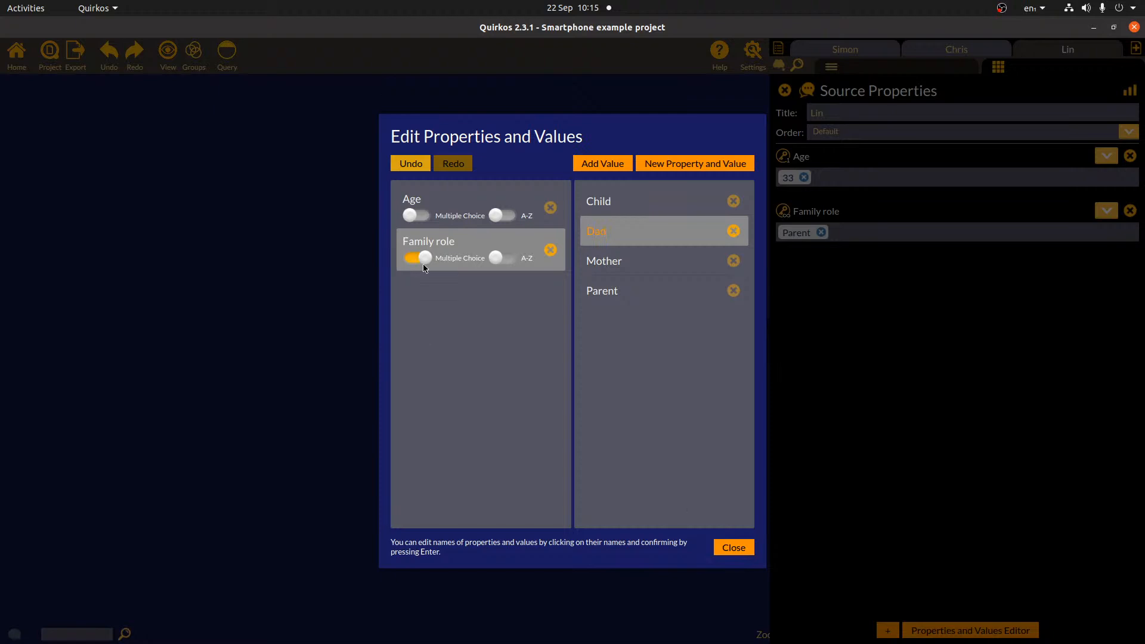
{"action": "left_click", "coordinate": [736, 548]}
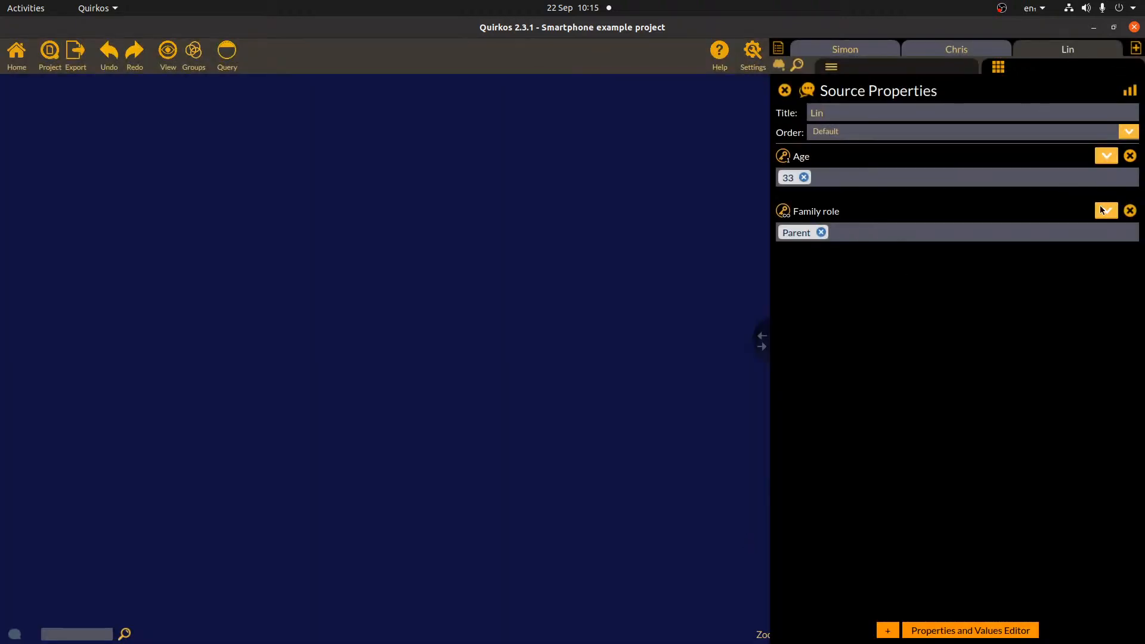
- Add Mother to Lin's family roles and Parent to Chris's family roles
{"action": "left_click", "coordinate": [1106, 211]}
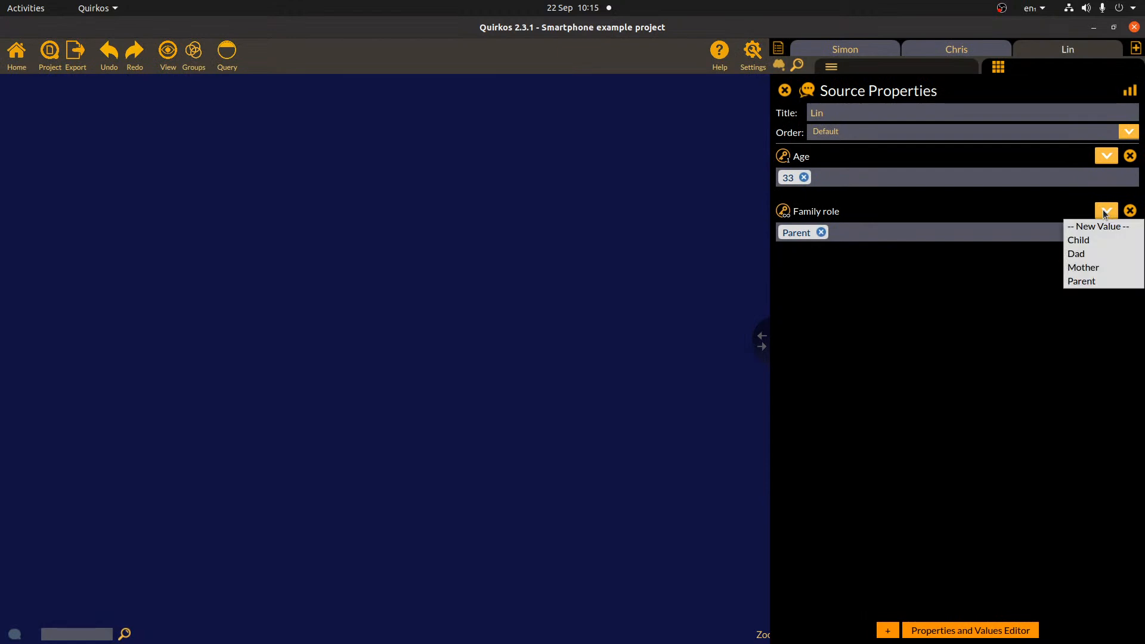
{"action": "left_click", "coordinate": [1103, 273]}
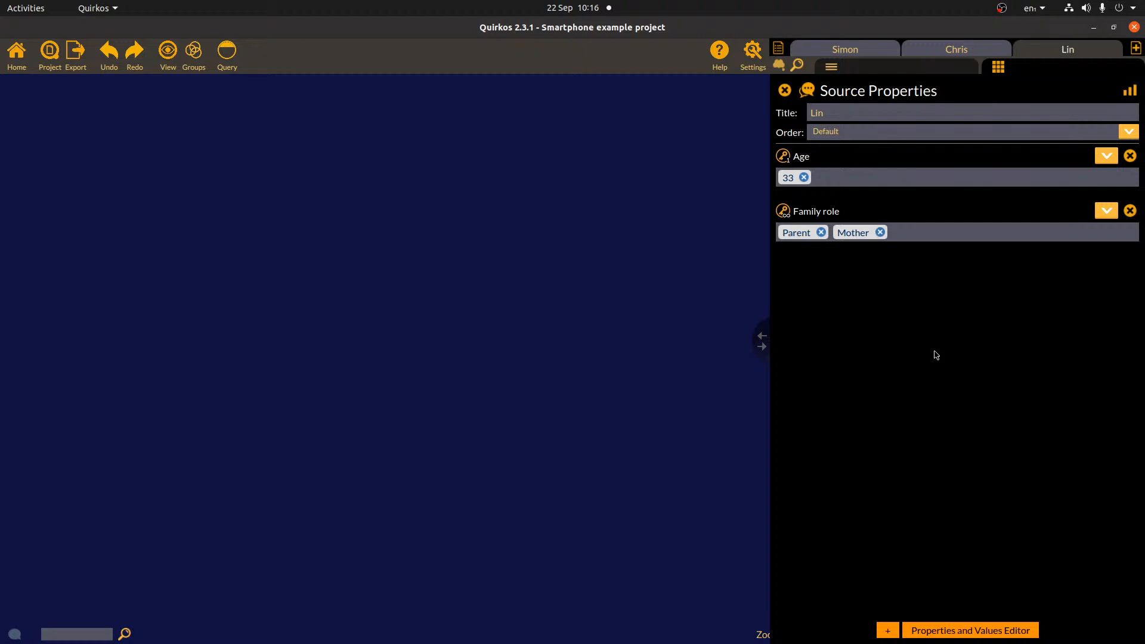
{"action": "left_click", "coordinate": [935, 52]}
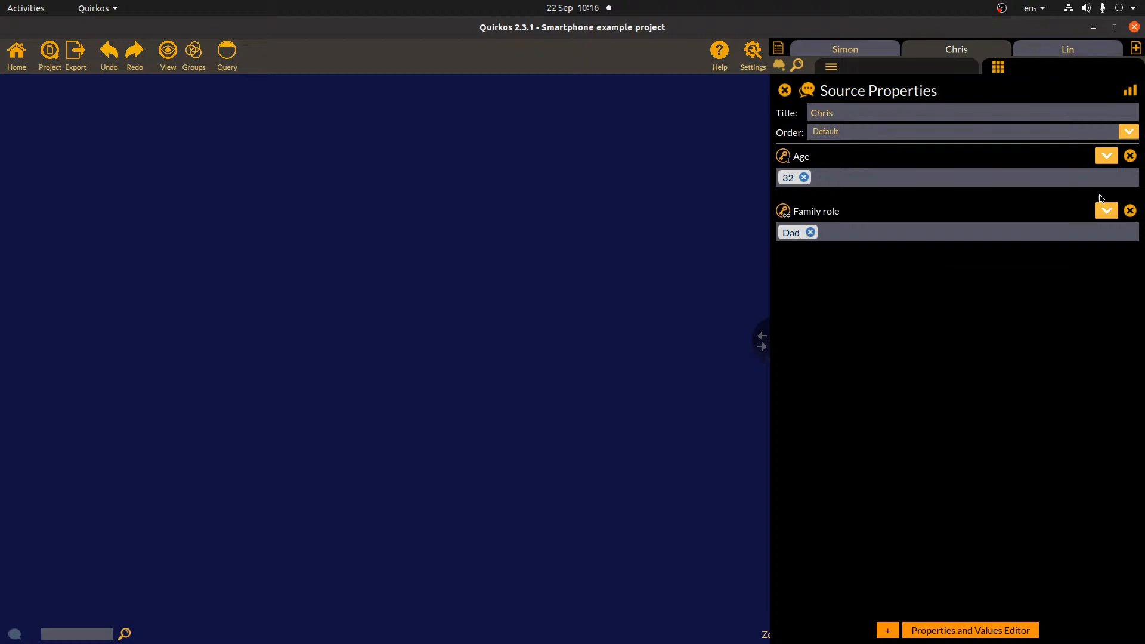
{"action": "left_click", "coordinate": [1109, 217]}
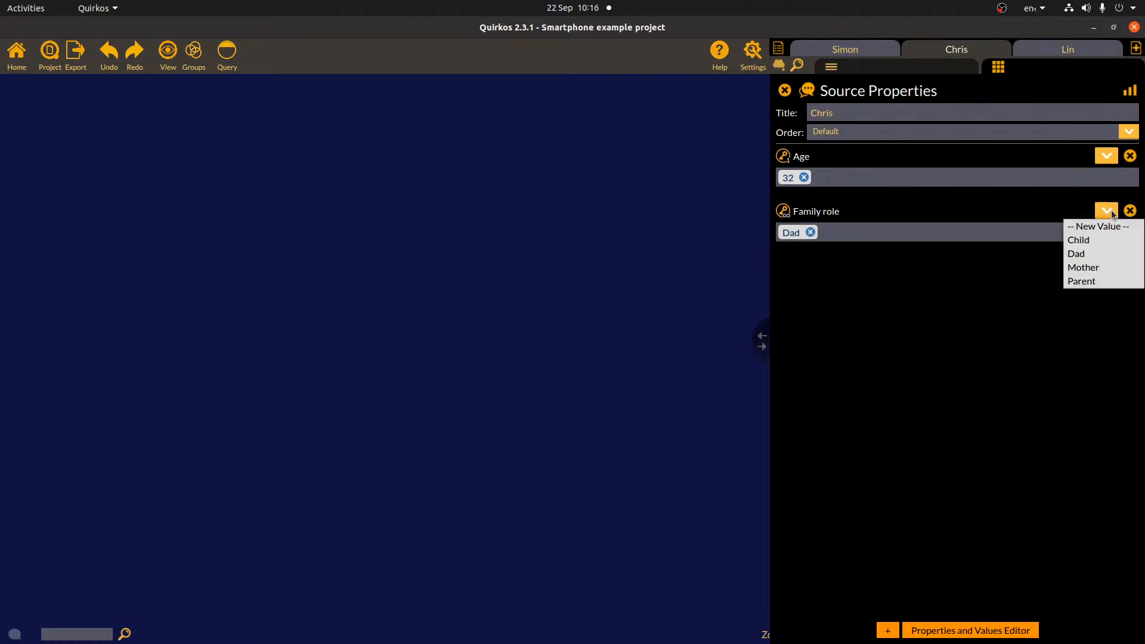
{"action": "left_click", "coordinate": [1095, 278]}
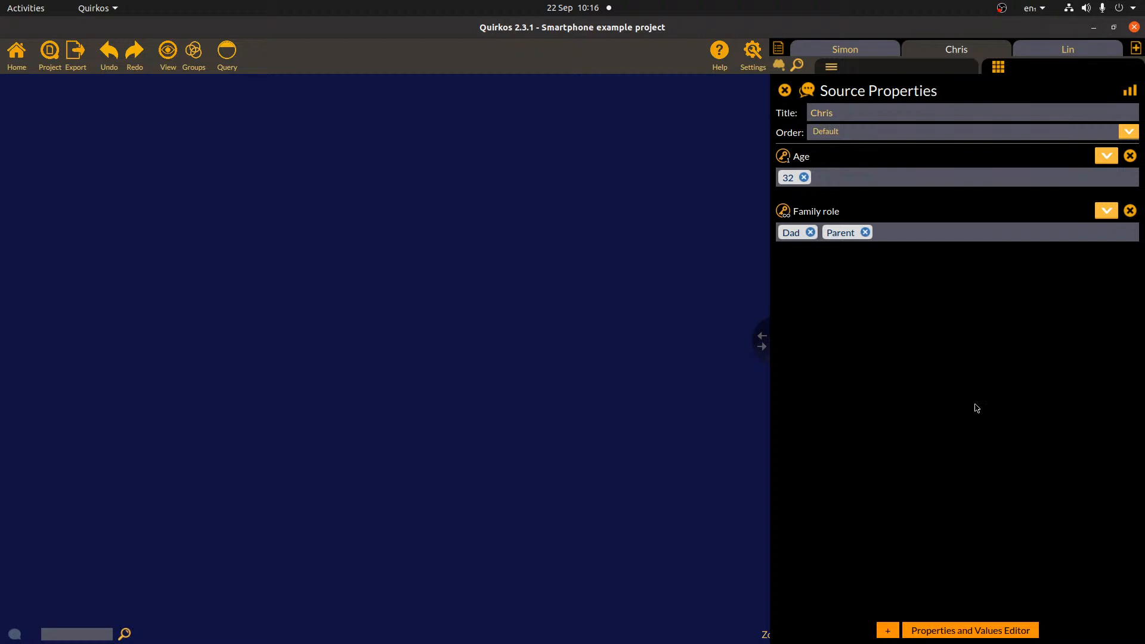
- Add Son as an extra family role for Simon and display the property overview charts
{"action": "left_click", "coordinate": [875, 52]}
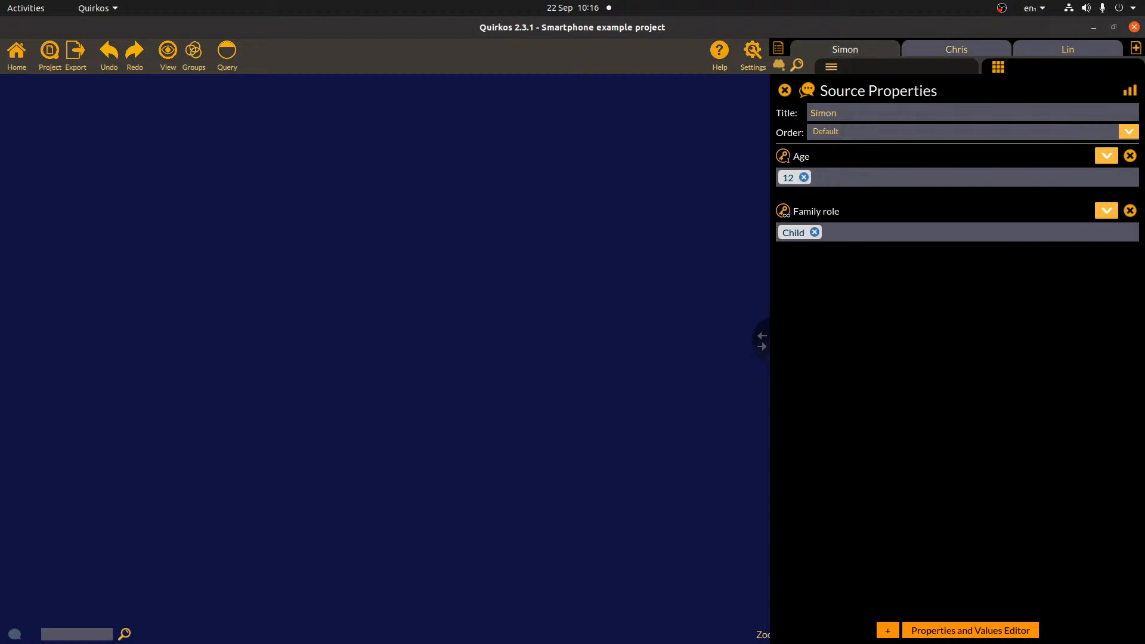
{"action": "left_click", "coordinate": [1106, 211]}
{"action": "left_click", "coordinate": [1092, 226]}
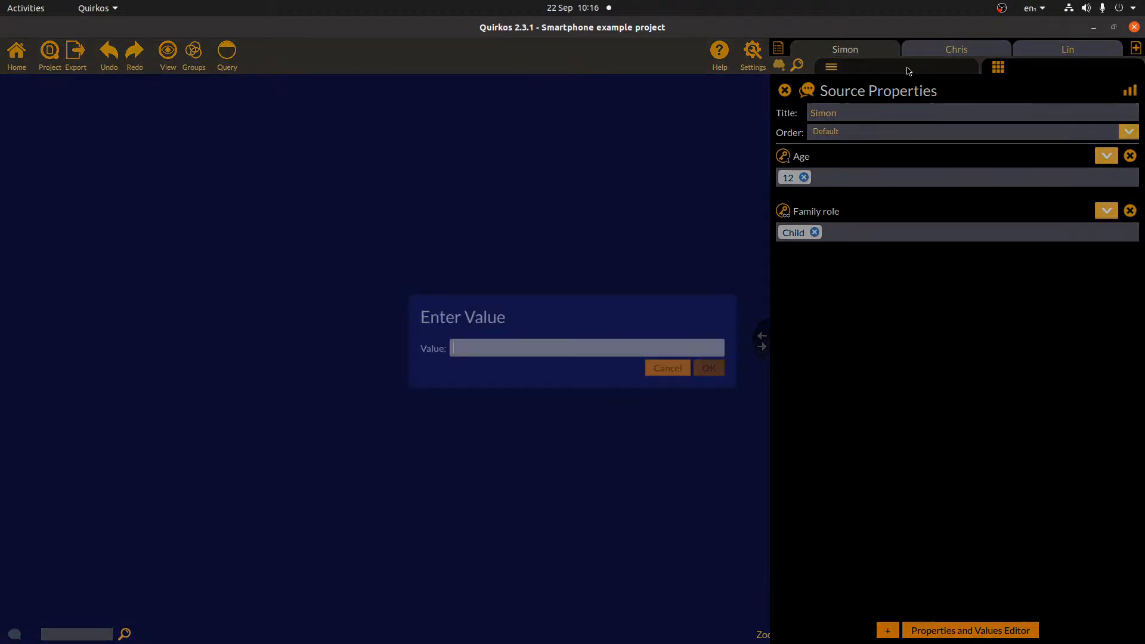
{"action": "type", "text": "Son"}
{"action": "left_click", "coordinate": [715, 371]}
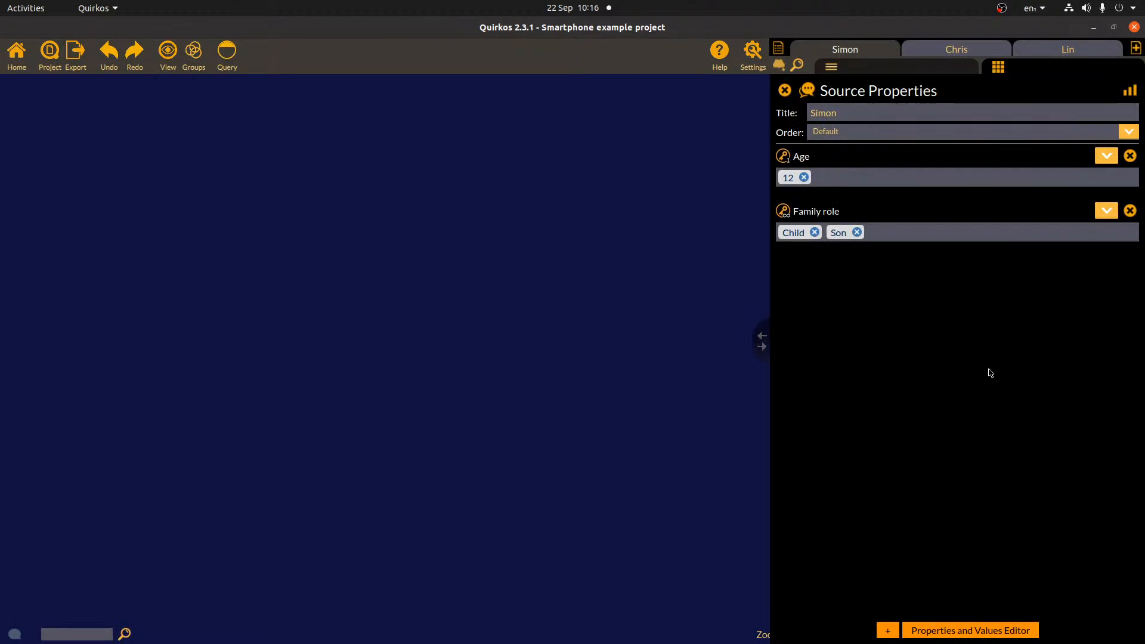
{"action": "left_click", "coordinate": [1129, 90]}
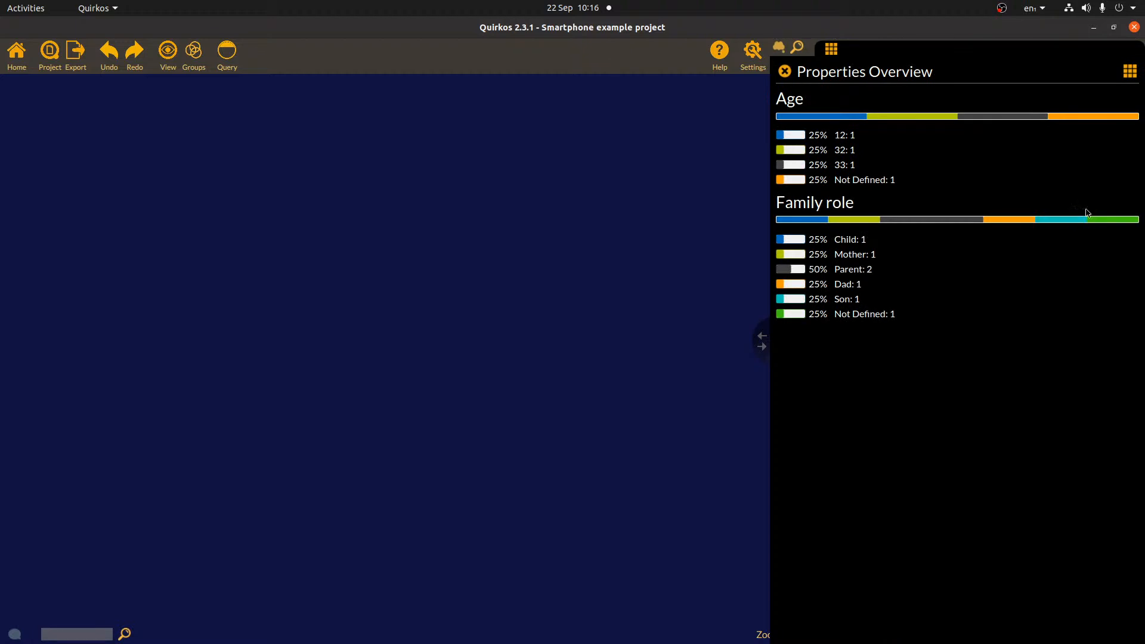
- Close the overview charts and return to Simon's source properties via the sources list
{"action": "left_click", "coordinate": [1129, 71]}
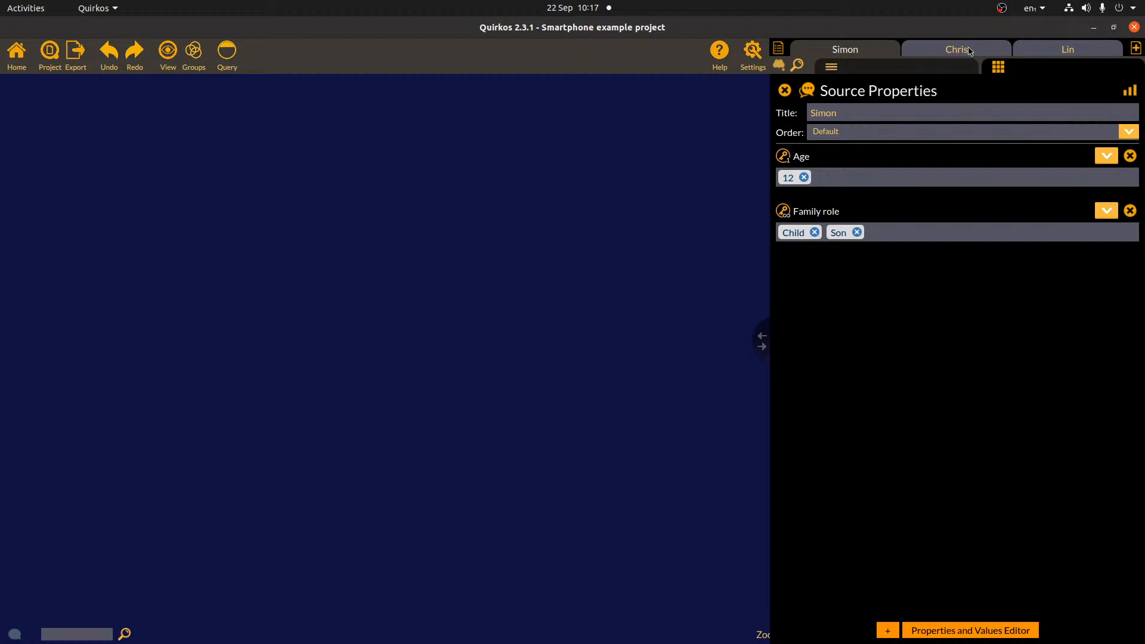
{"action": "left_click", "coordinate": [780, 48]}
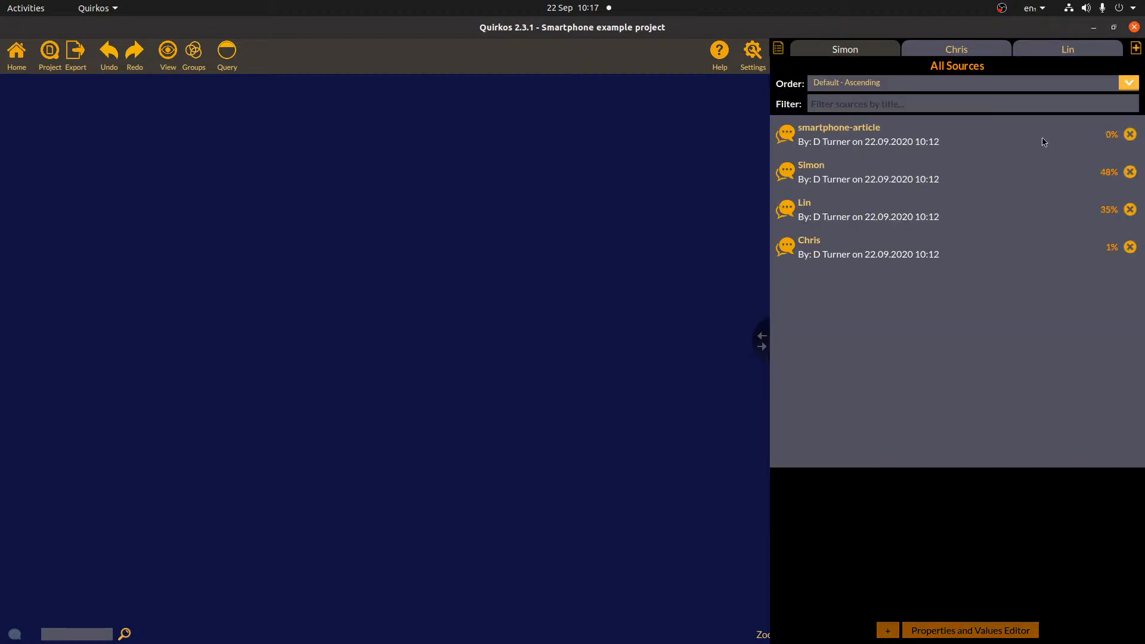
{"action": "left_click", "coordinate": [778, 50]}
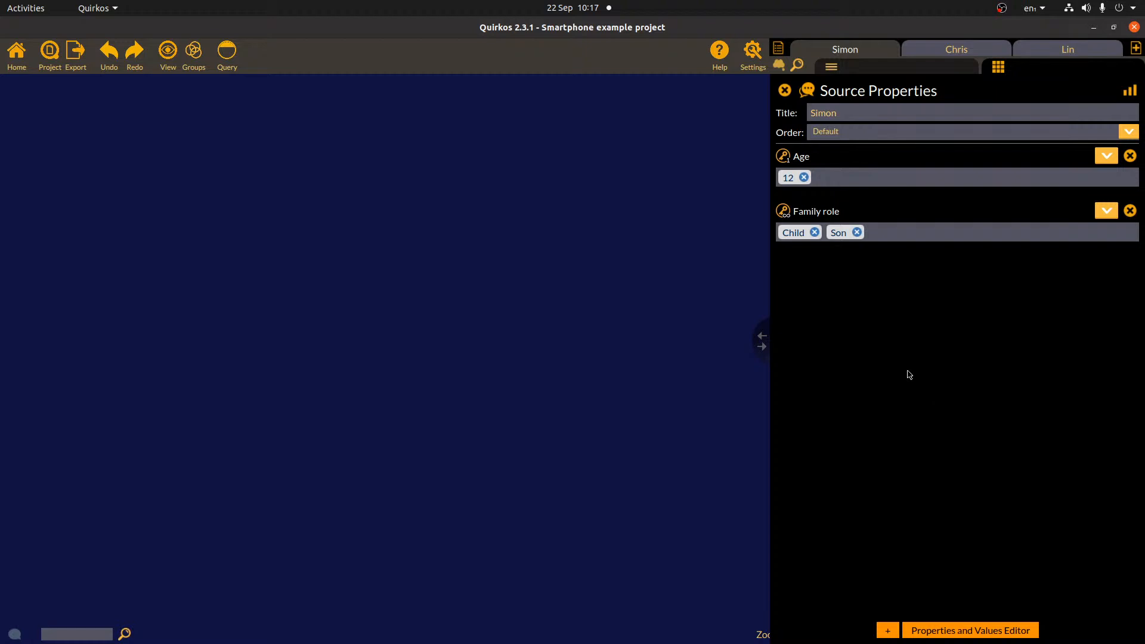
- Create a Source type property with value Interview and assign it to Simon, Chris and Lin
{"action": "left_click", "coordinate": [889, 631]}
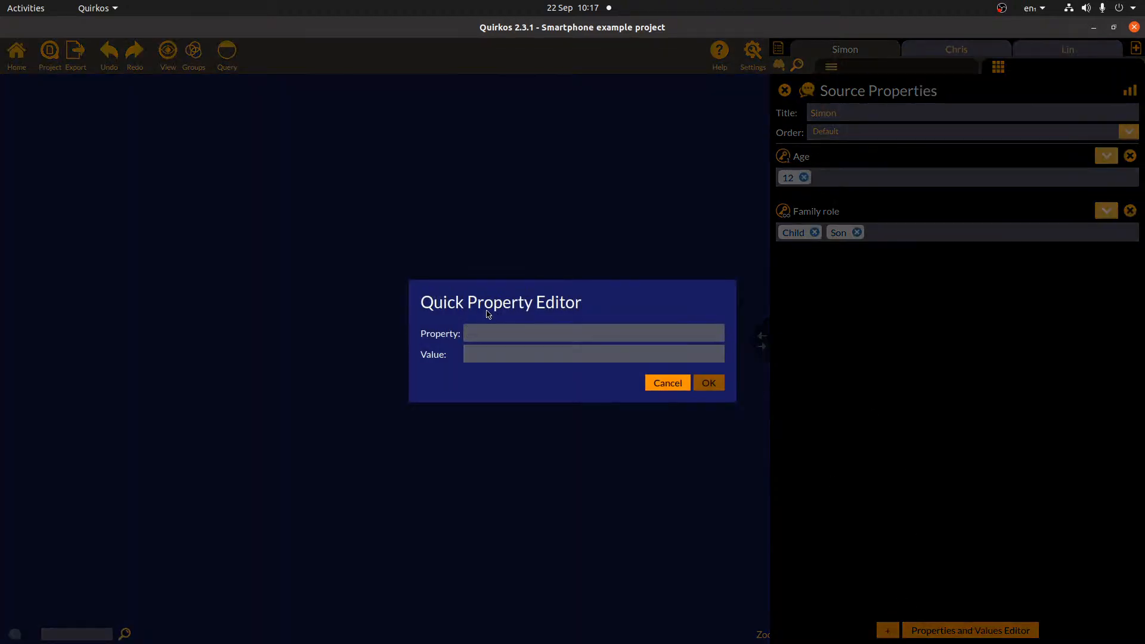
{"action": "type", "text": "Source"}
{"action": "type", "text": " type"}
{"action": "type", "text": "Interview"}
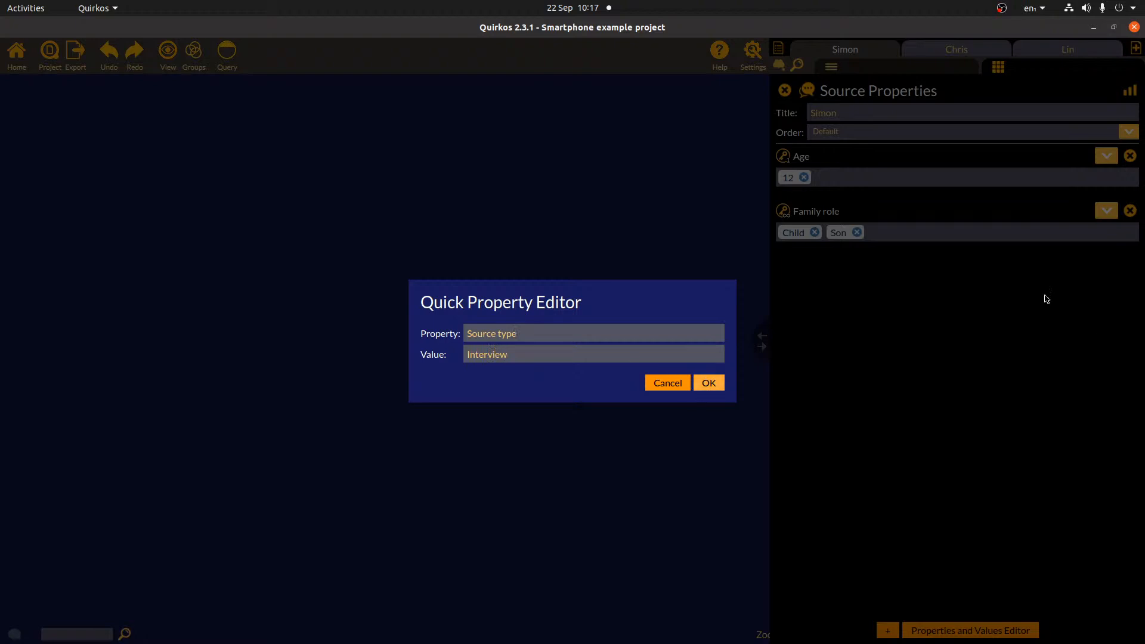
{"action": "key", "text": "Return"}
{"action": "left_click", "coordinate": [943, 53]}
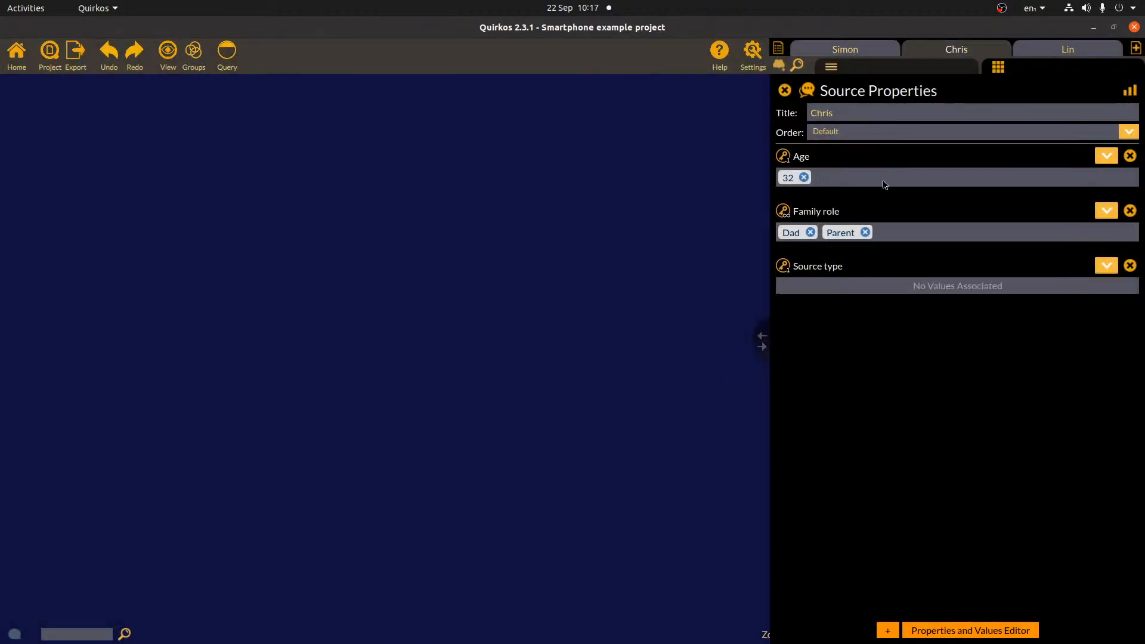
{"action": "left_click", "coordinate": [1108, 265]}
{"action": "left_click", "coordinate": [1092, 297]}
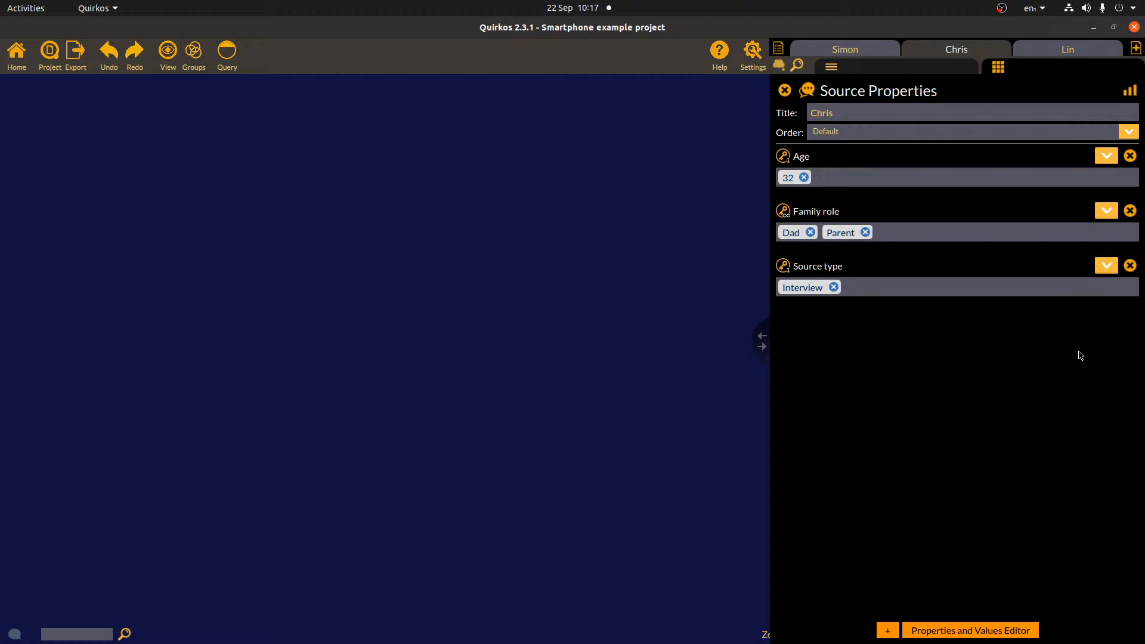
{"action": "left_click", "coordinate": [1059, 53]}
{"action": "left_click", "coordinate": [1106, 267]}
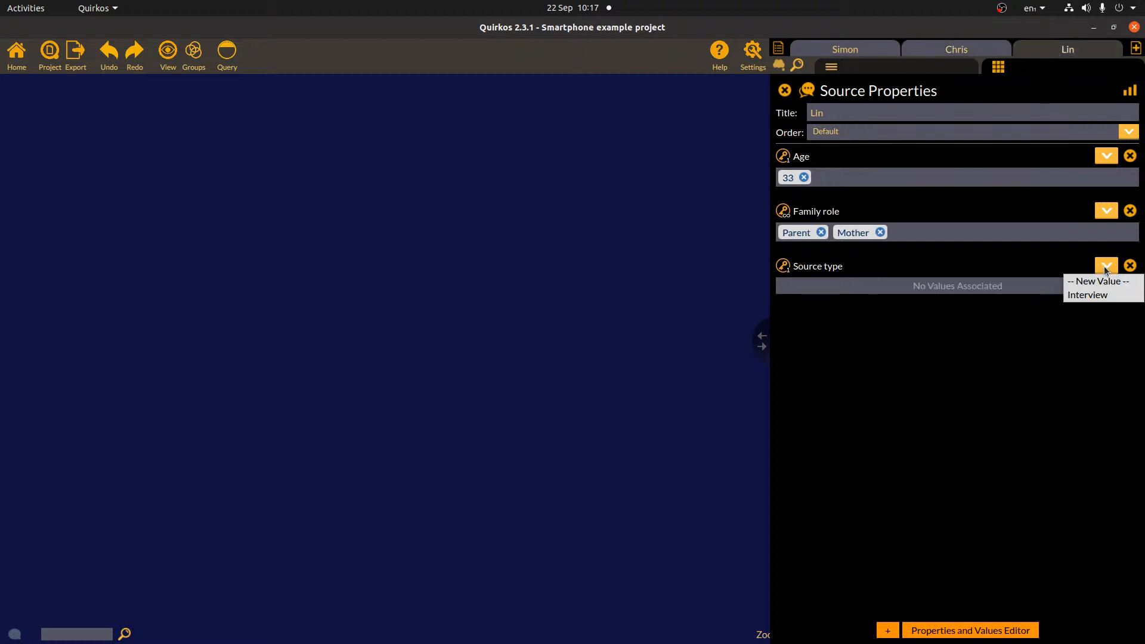
{"action": "left_click", "coordinate": [1092, 295]}
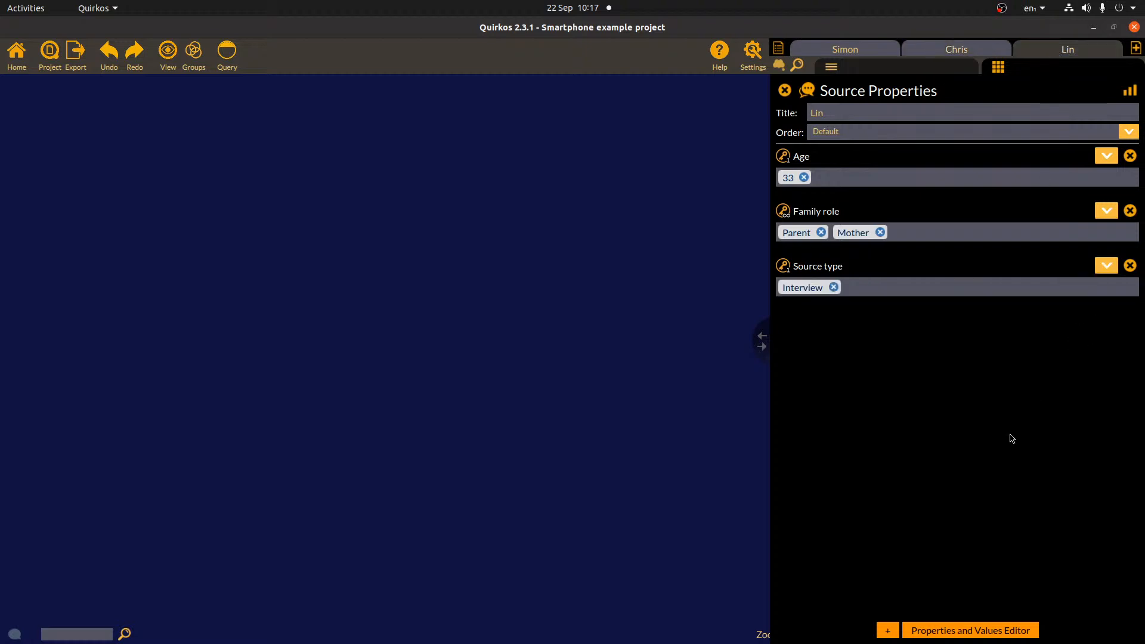
{"action": "left_click", "coordinate": [779, 49]}
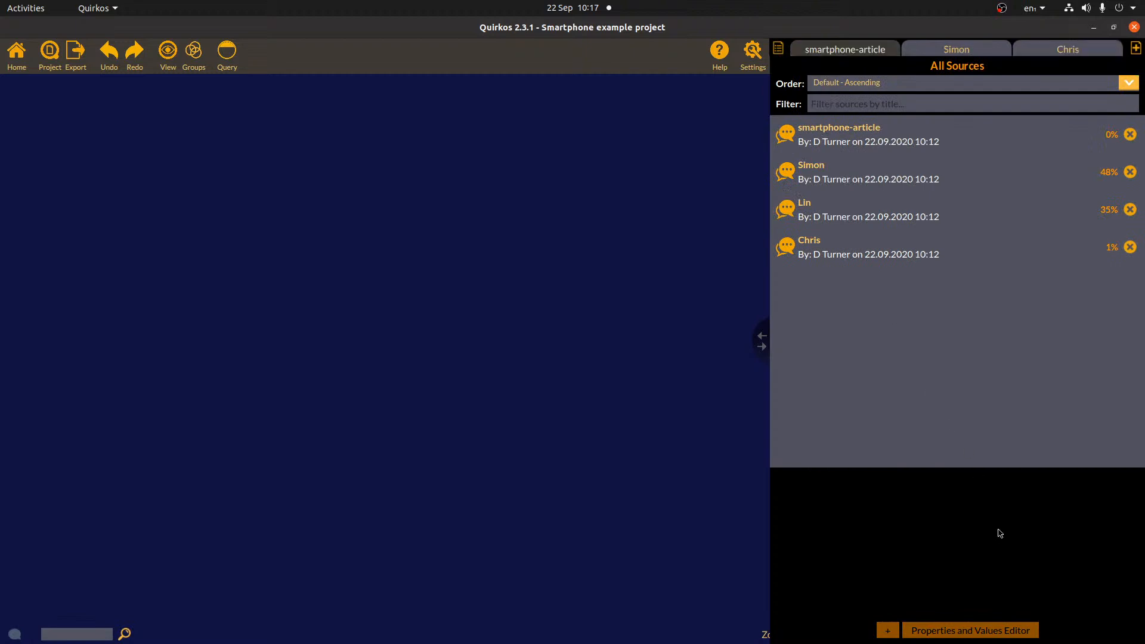
- Set the smartphone-article source's Source type to a new value, Journal Article
{"action": "left_click", "coordinate": [999, 532]}
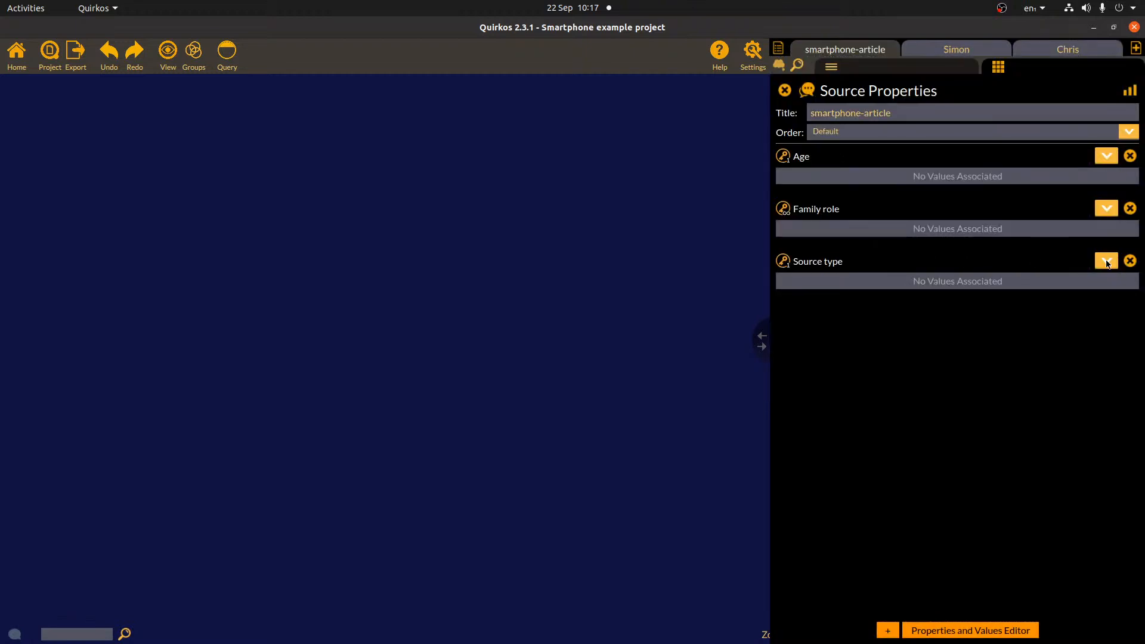
{"action": "left_click", "coordinate": [1097, 264]}
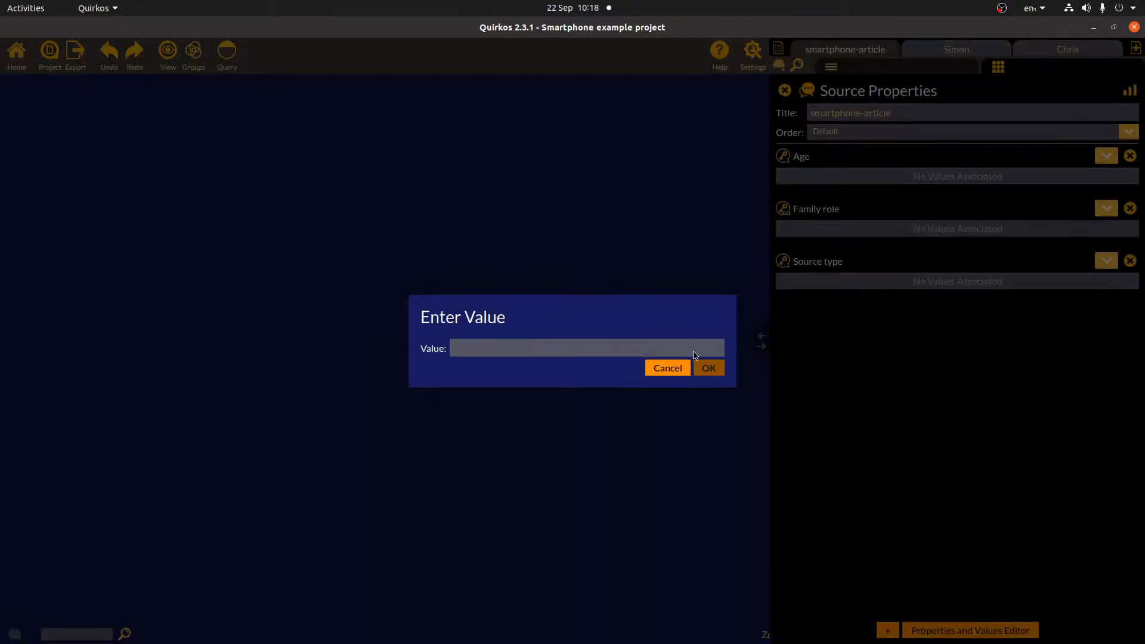
{"action": "type", "text": "Journal"}
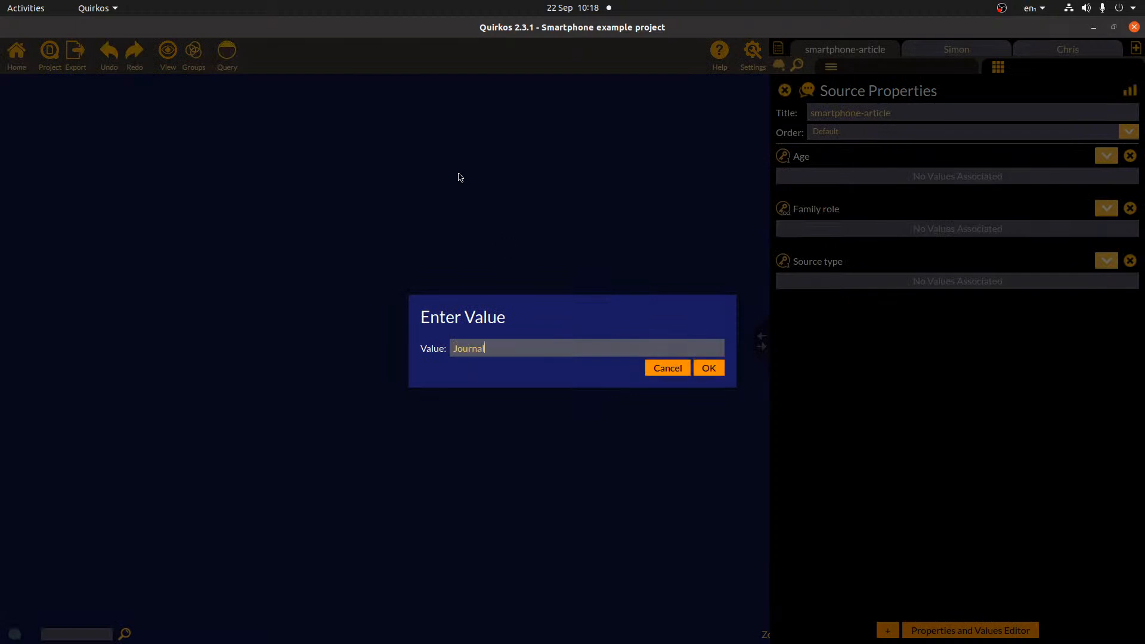
{"action": "type", "text": " Article"}
{"action": "left_click", "coordinate": [709, 367]}
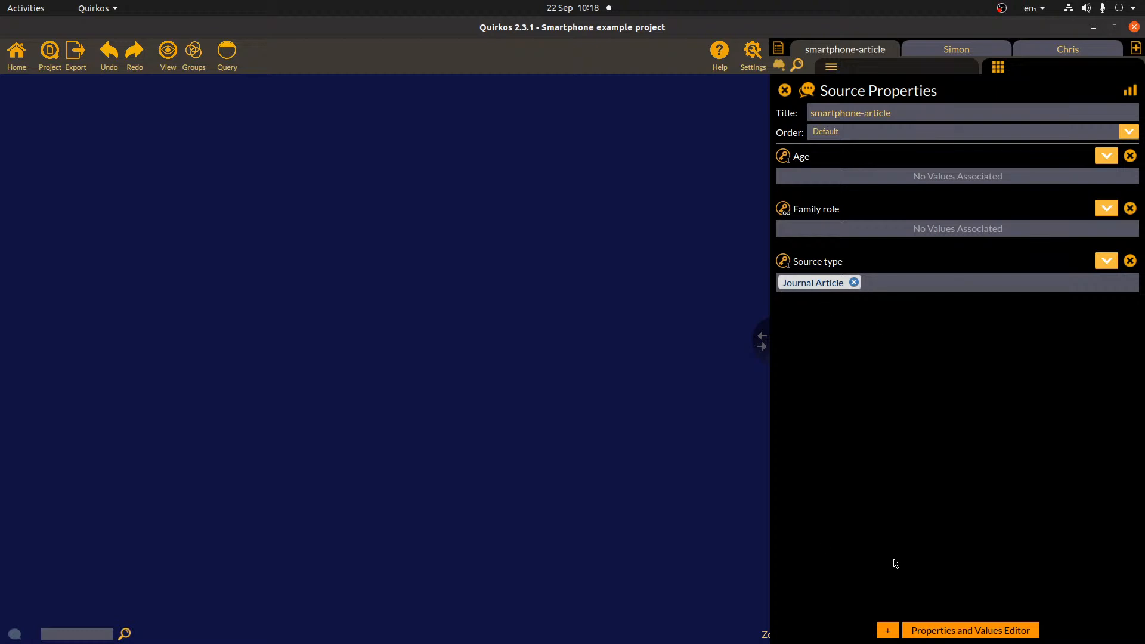
- Add an Author property to the article source holding its authors' names
{"action": "left_click", "coordinate": [887, 630]}
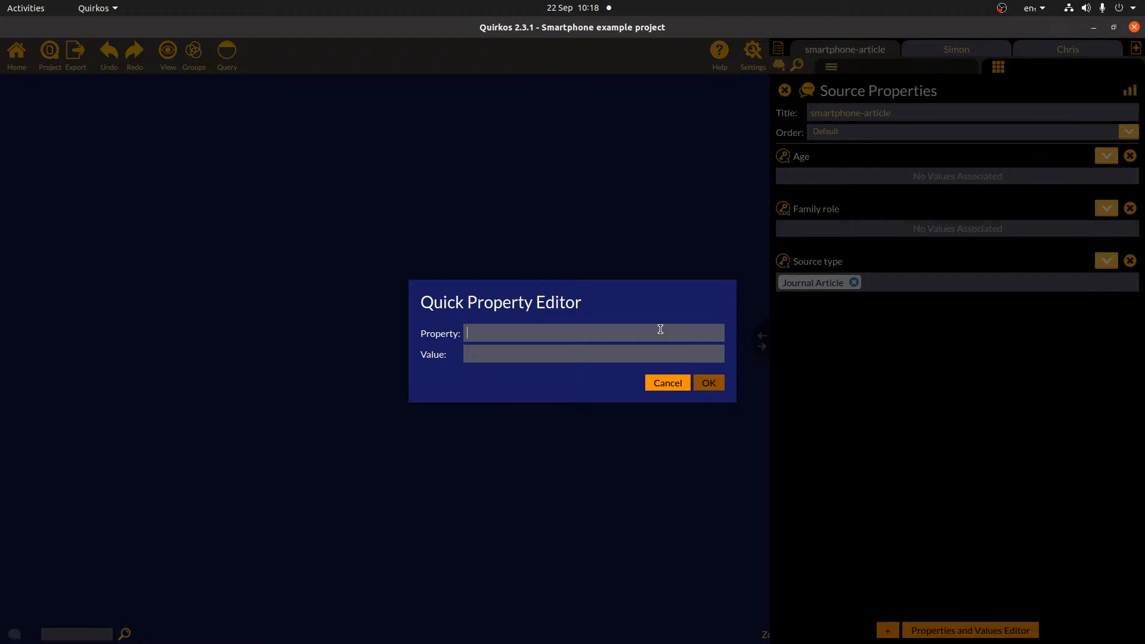
{"action": "type", "text": "Author"}
{"action": "left_click", "coordinate": [541, 350]}
{"action": "type", "text": "Smi"}
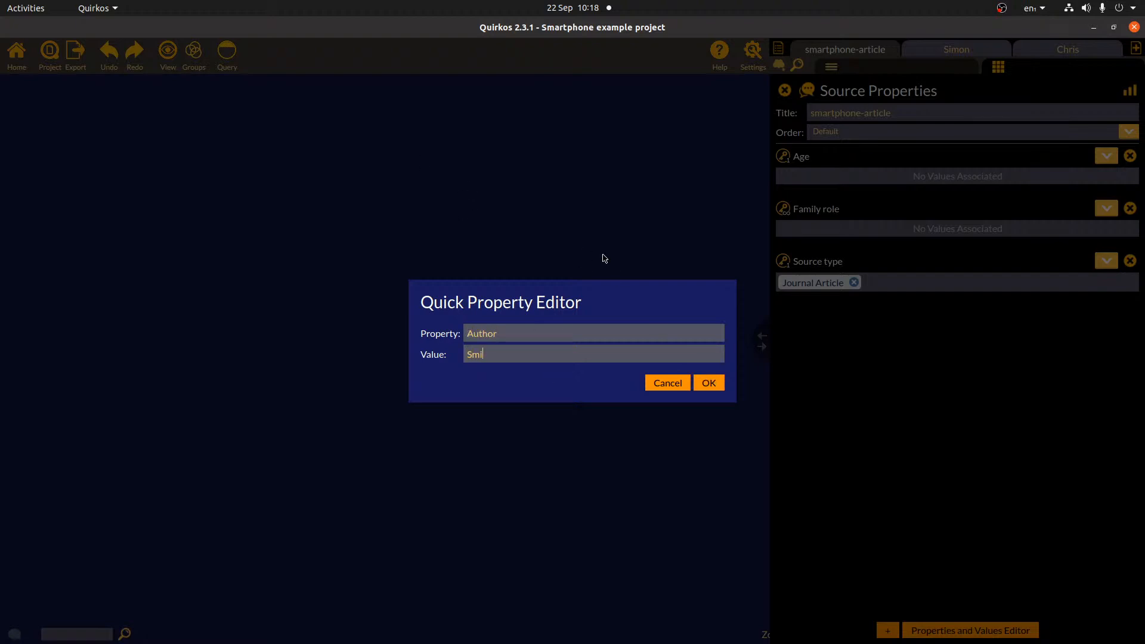
{"action": "type", "text": "th, A., Johnston, B.,"}
{"action": "left_click", "coordinate": [711, 389]}
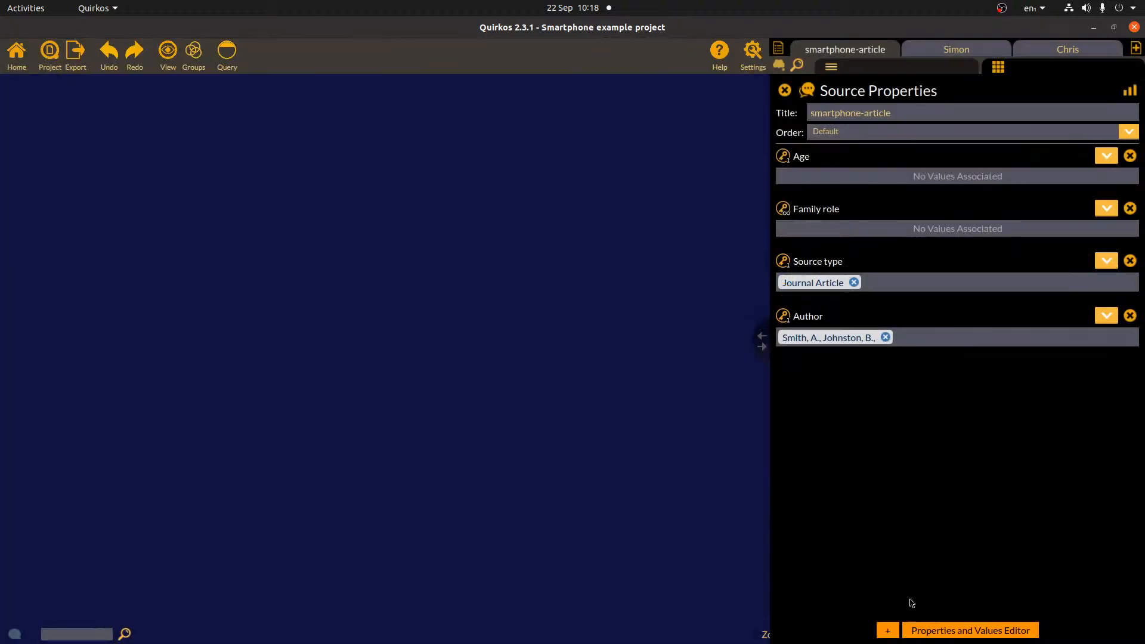
- Add a Year property with the value 2018 to the article source
{"action": "left_click", "coordinate": [887, 631]}
{"action": "type", "text": "Year"}
{"action": "left_click", "coordinate": [572, 354]}
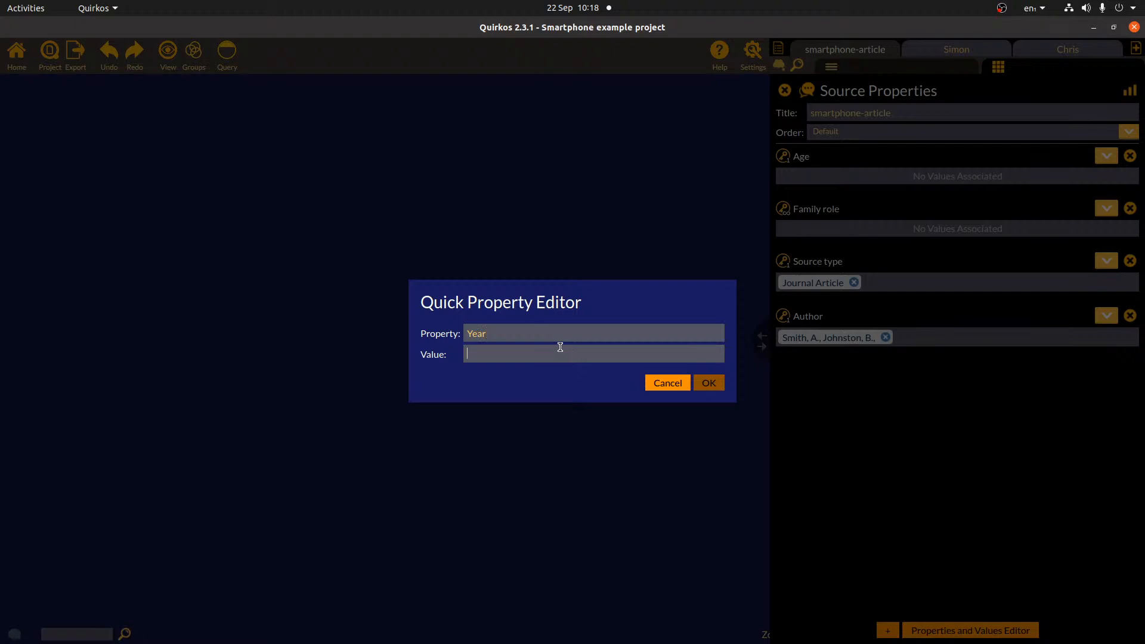
{"action": "type", "text": "2018"}
{"action": "left_click", "coordinate": [714, 382]}
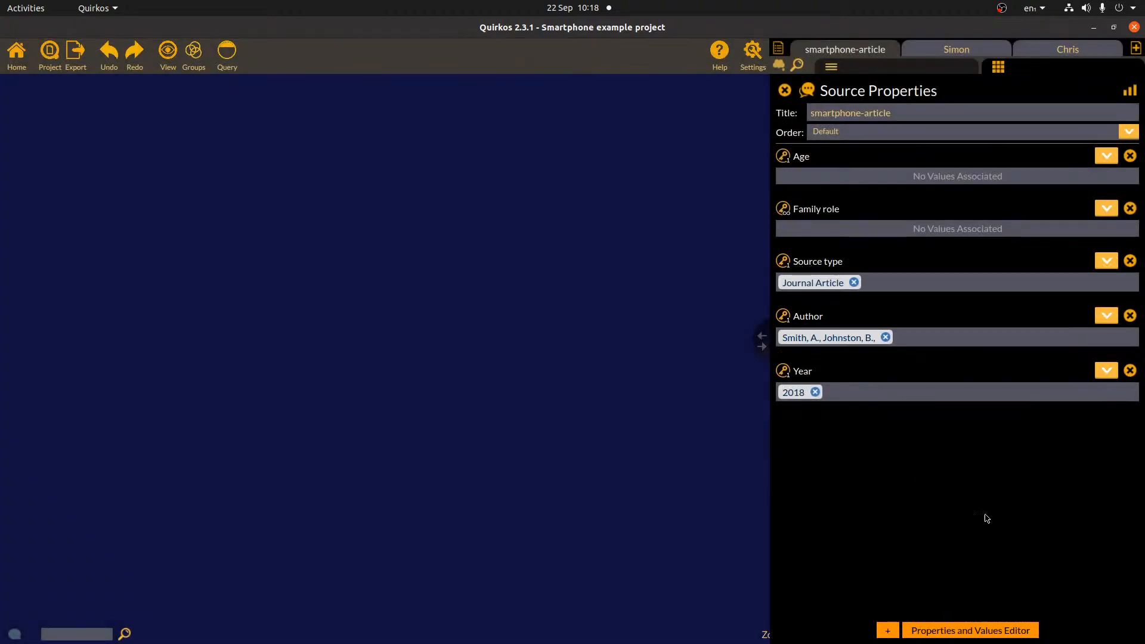
- Copy the article's title from its text and paste it into a new Title property
{"action": "left_click", "coordinate": [941, 66]}
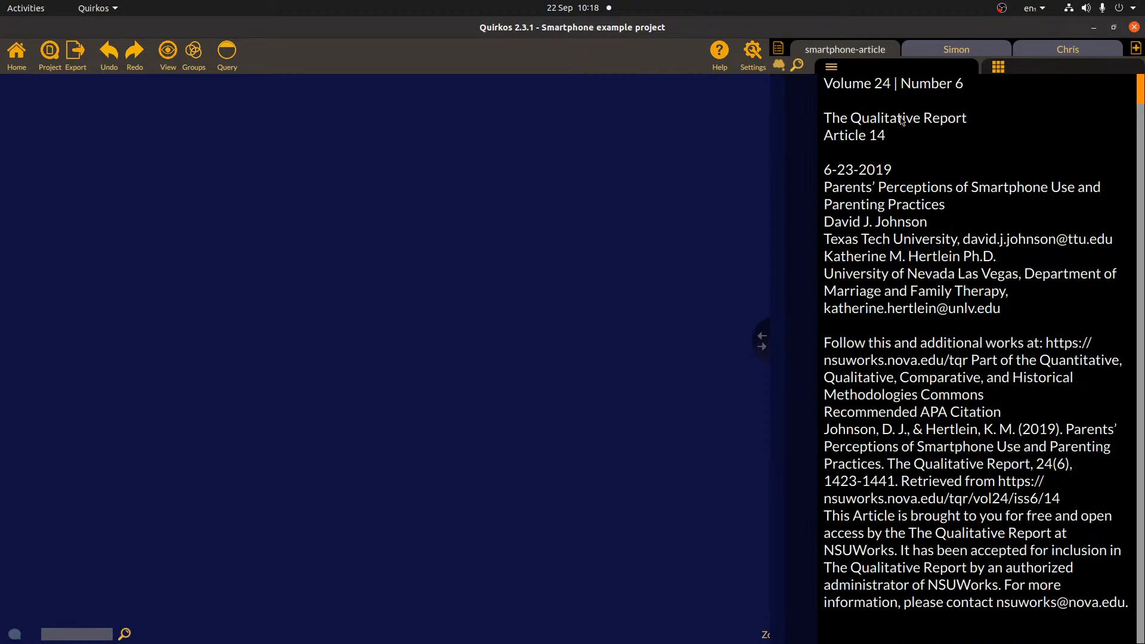
{"action": "left_click_drag", "start_coordinate": [823, 182], "coordinate": [951, 206]}
{"action": "key", "text": "ctrl+c"}
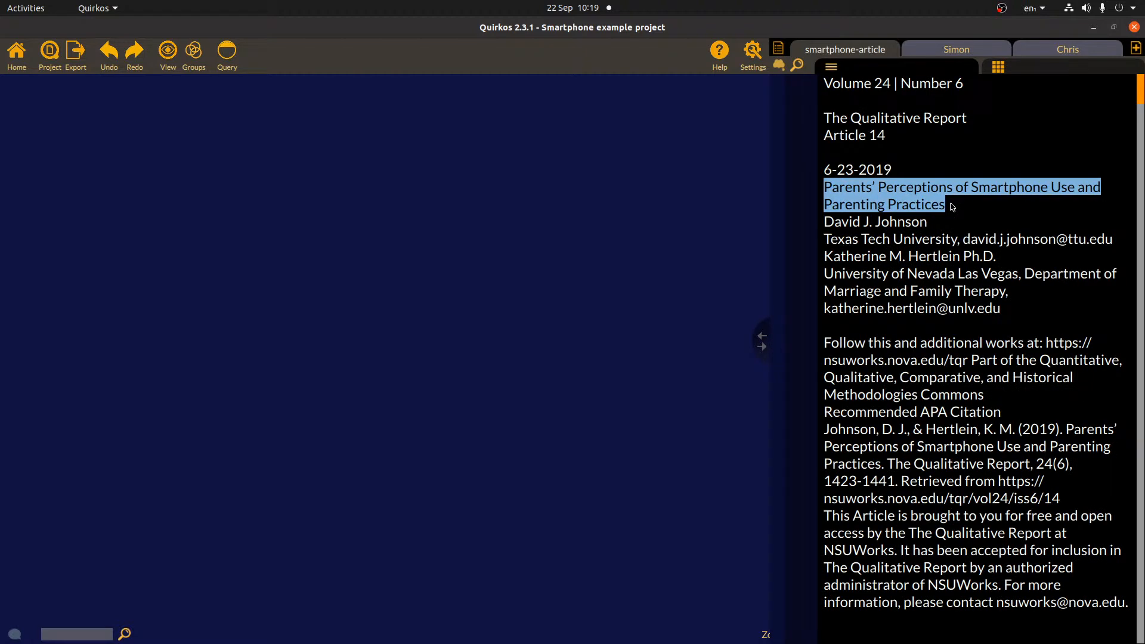
{"action": "left_click", "coordinate": [1021, 65]}
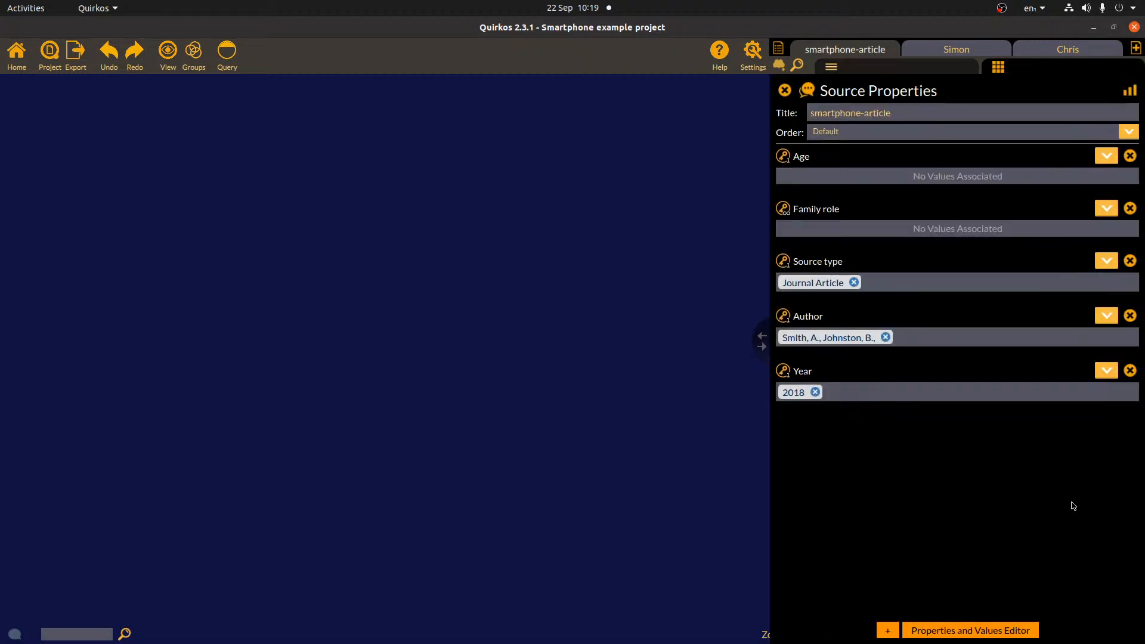
{"action": "left_click", "coordinate": [887, 631]}
{"action": "type", "text": "Title"}
{"action": "left_click", "coordinate": [524, 350]}
{"action": "key", "text": "ctrl+v"}
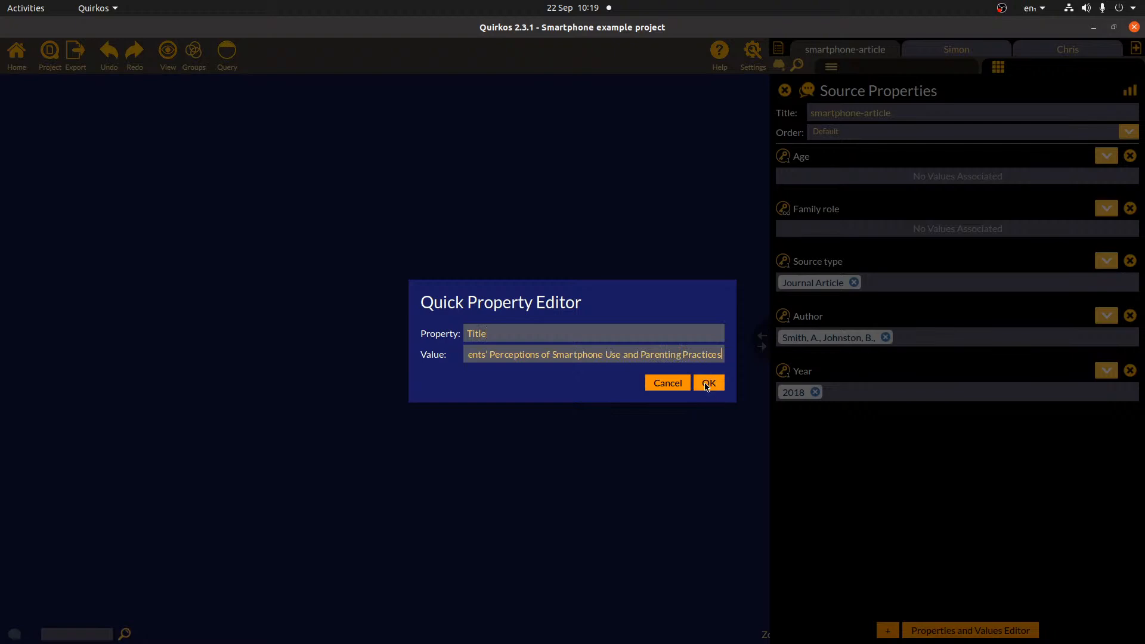
{"action": "key", "text": "Return"}
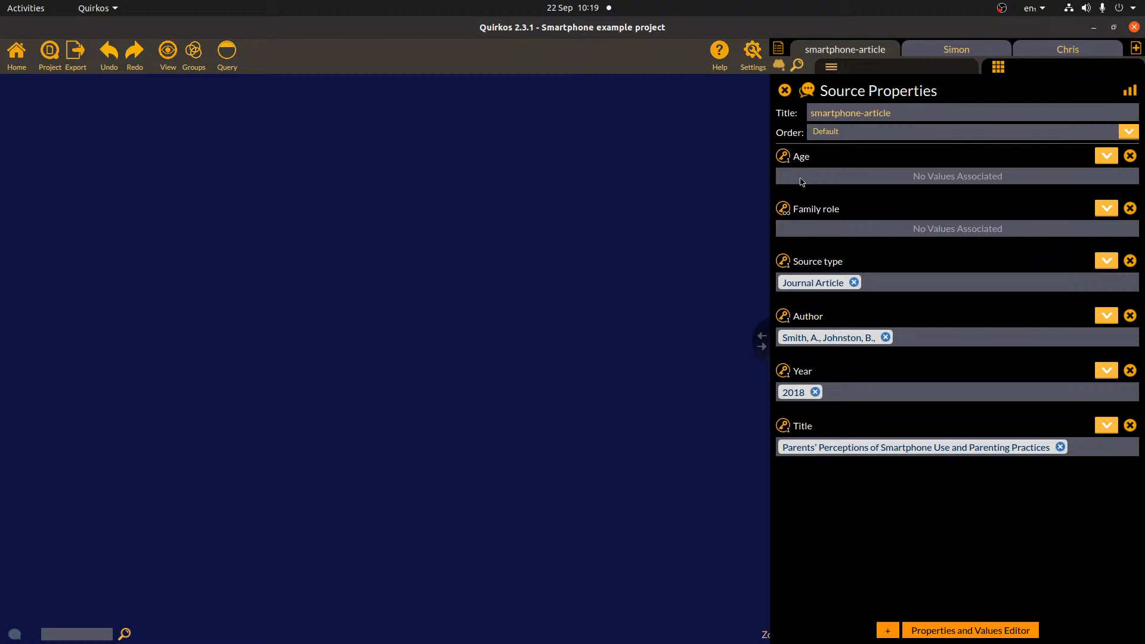
- Close the article's properties, clear the title highlight, and open the phone-use interview transcript
{"action": "left_click", "coordinate": [948, 70]}
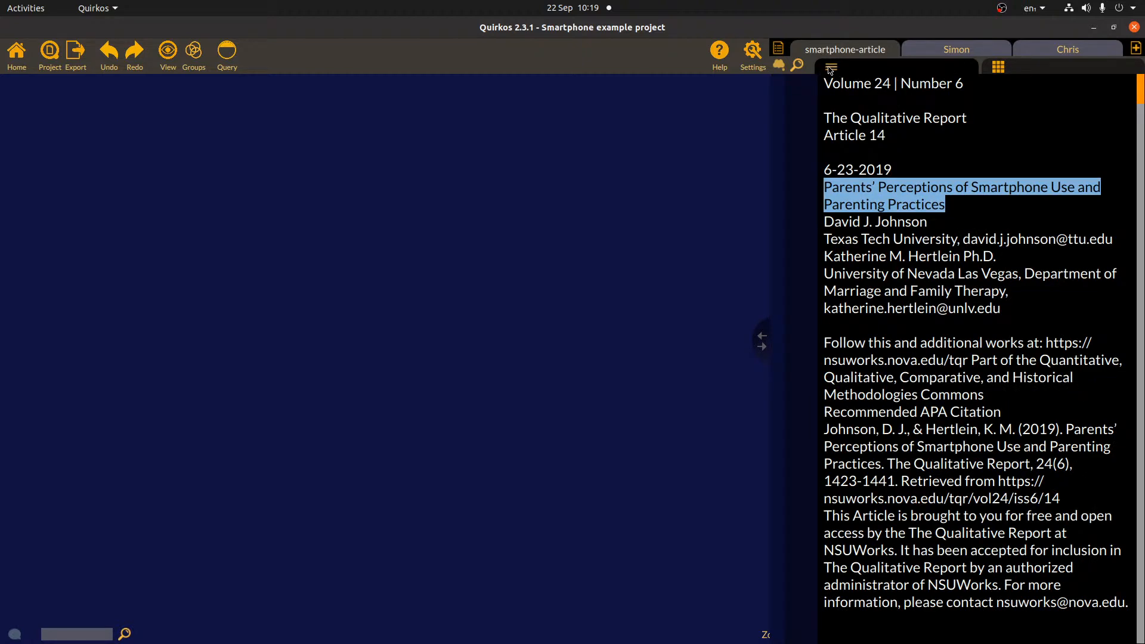
{"action": "left_click", "coordinate": [958, 340]}
{"action": "scroll", "coordinate": [984, 387], "scroll_direction": "down", "scroll_amount": 1}
{"action": "scroll", "coordinate": [983, 386], "scroll_direction": "up", "scroll_amount": 1}
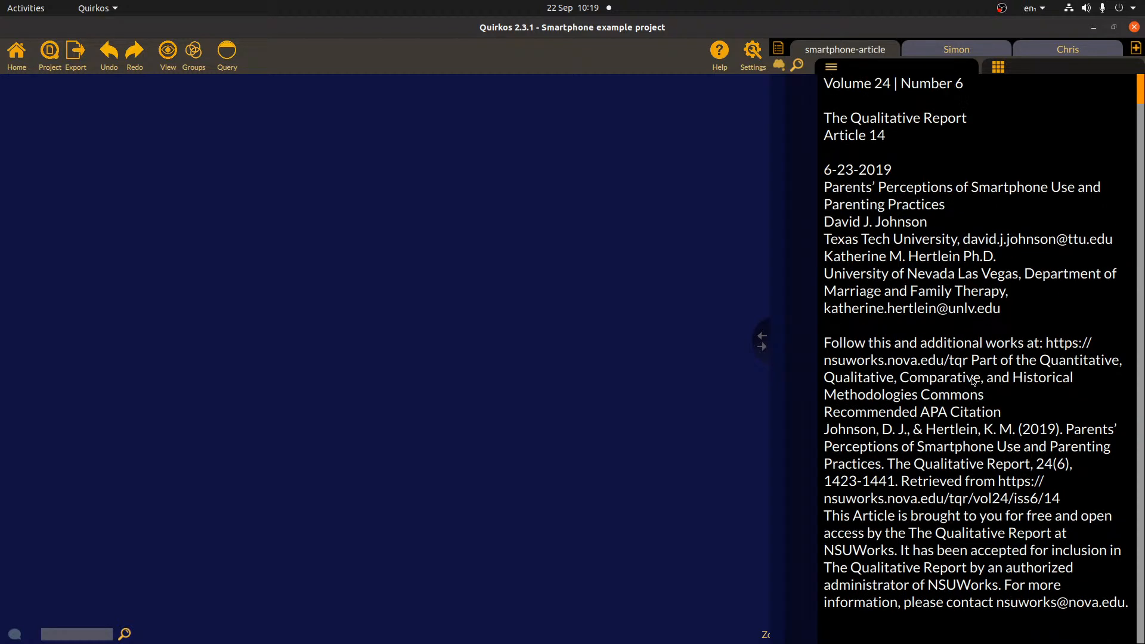
{"action": "left_click", "coordinate": [983, 53]}
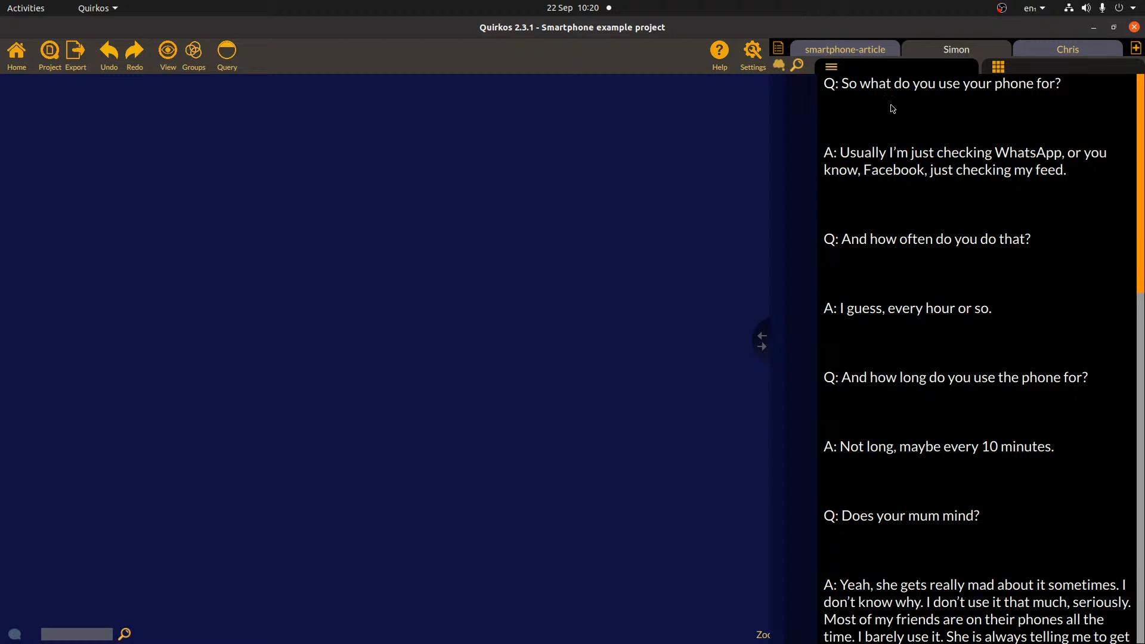
- Select the whole WhatsApp and Facebook answer and show the margin column beside the transcript
{"action": "left_click_drag", "start_coordinate": [1086, 178], "coordinate": [824, 153]}
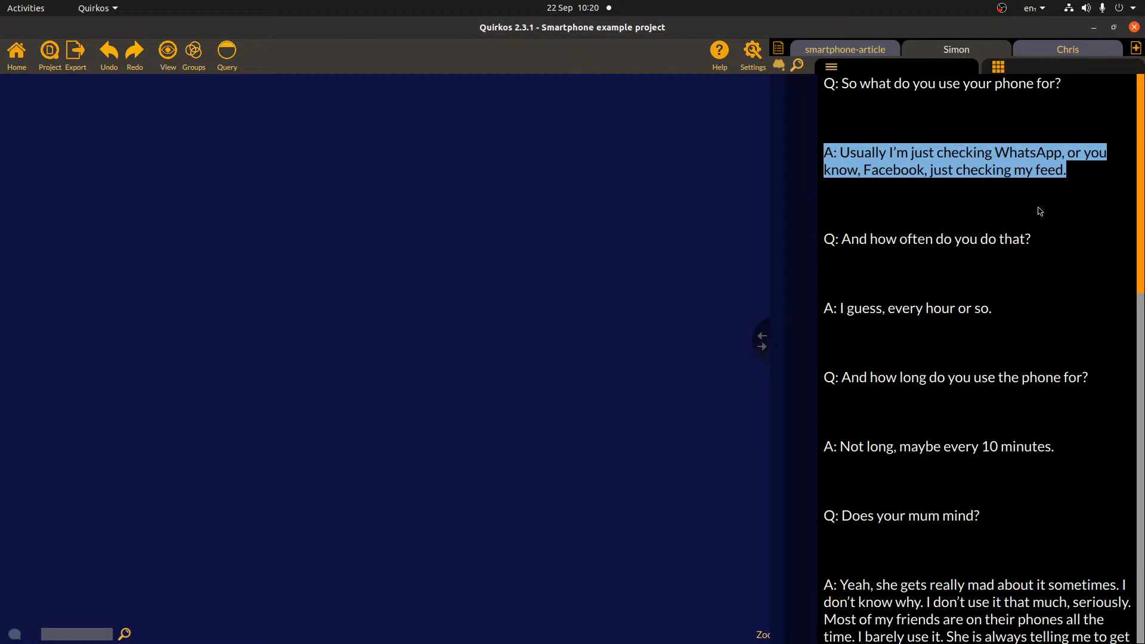
{"action": "left_click", "coordinate": [1081, 194]}
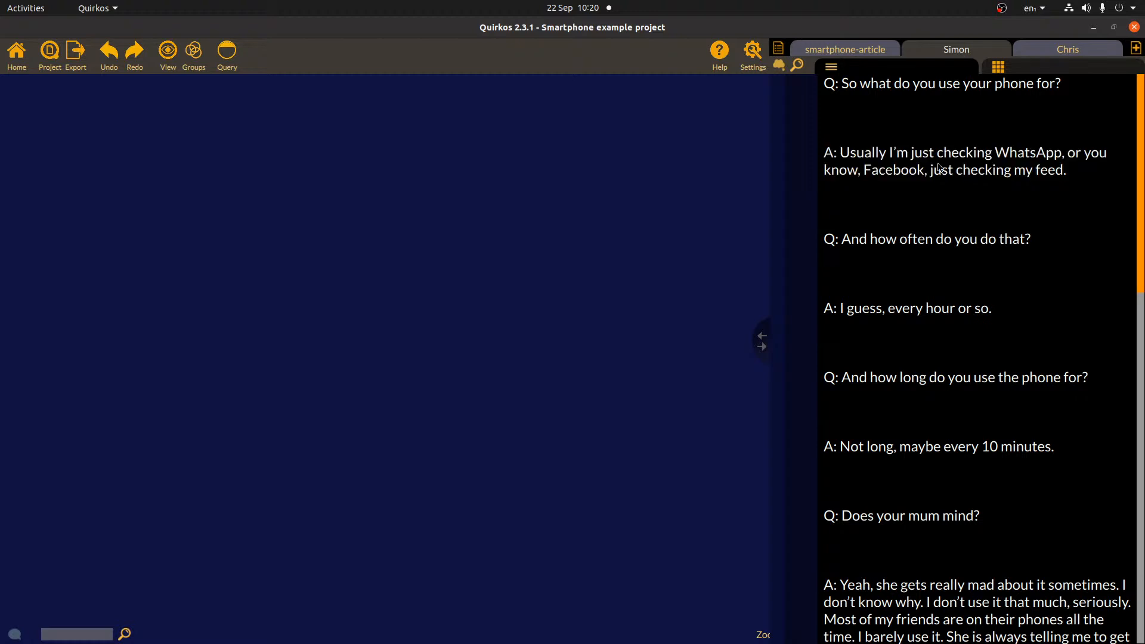
{"action": "triple_click", "coordinate": [1024, 167]}
{"action": "left_click_drag", "start_coordinate": [1004, 161], "coordinate": [779, 169]}
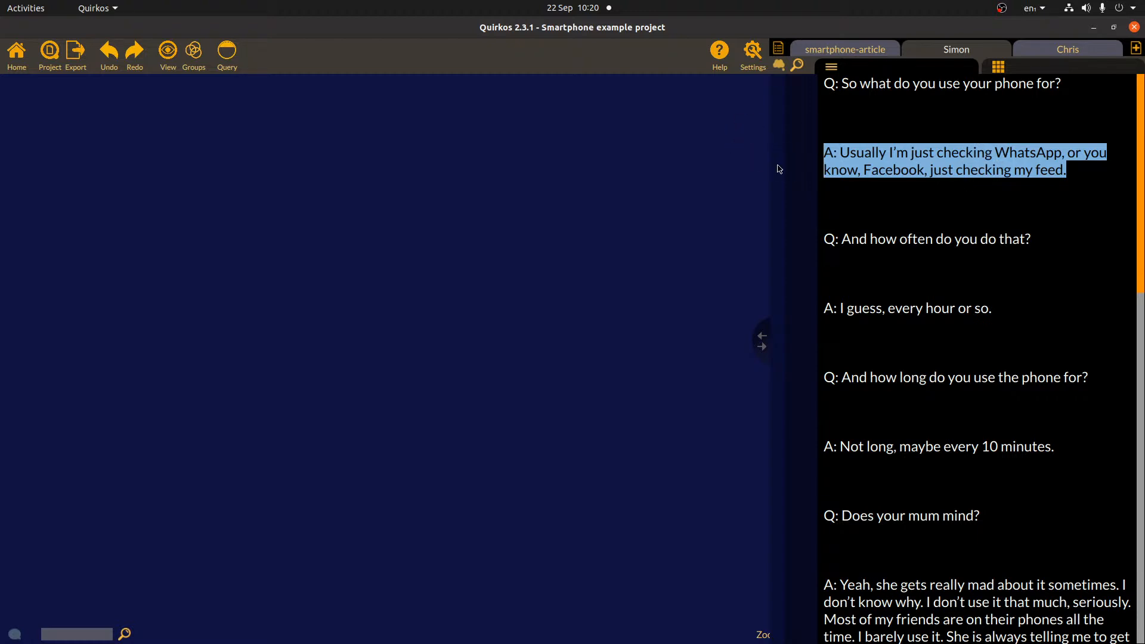
{"action": "left_click", "coordinate": [778, 68]}
{"action": "left_click_drag", "start_coordinate": [912, 153], "coordinate": [746, 156]}
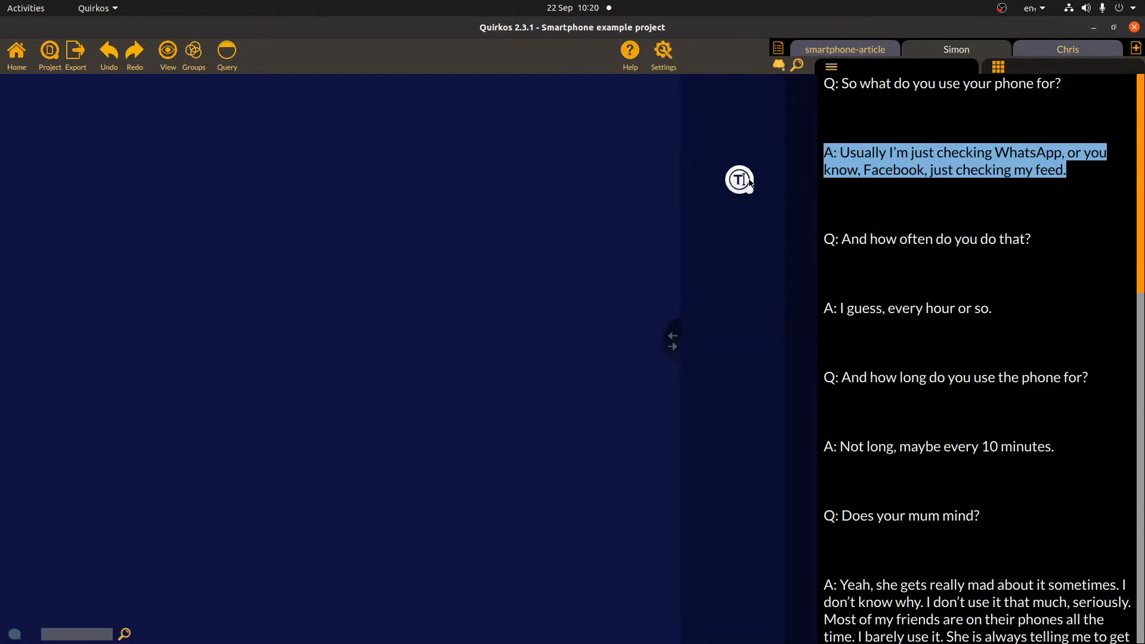
- Attach the margin code 'Social media addiction?' to the selected WhatsApp and Facebook answer
{"action": "left_click_drag", "start_coordinate": [673, 340], "coordinate": [892, 337]}
{"action": "left_click_drag", "start_coordinate": [954, 178], "coordinate": [993, 201]}
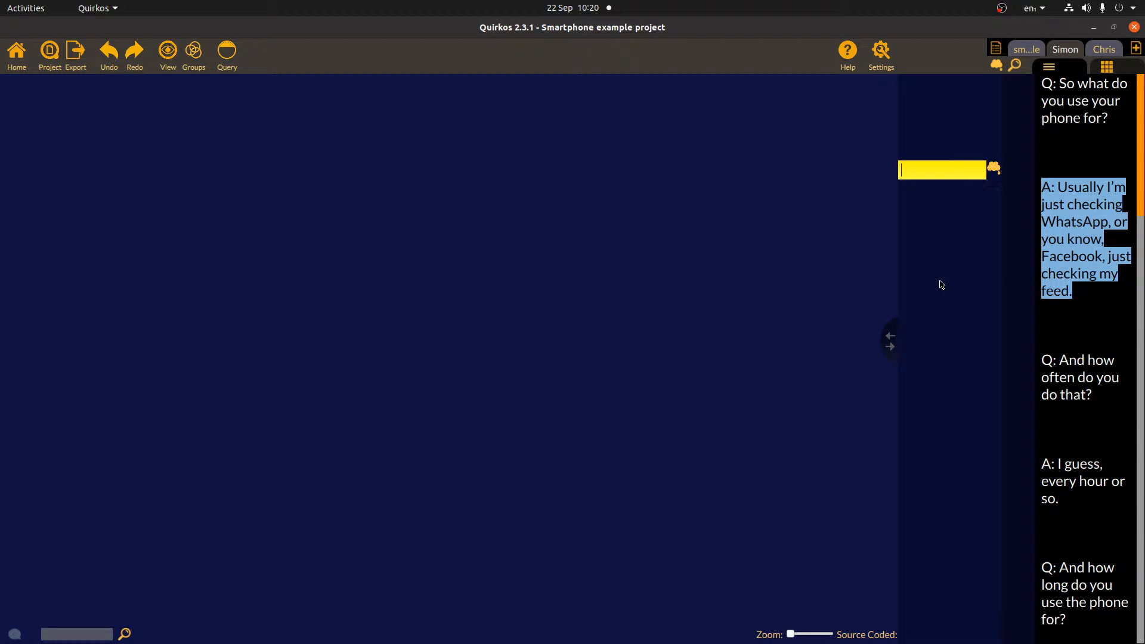
{"action": "type", "text": "Social media addiction?"}
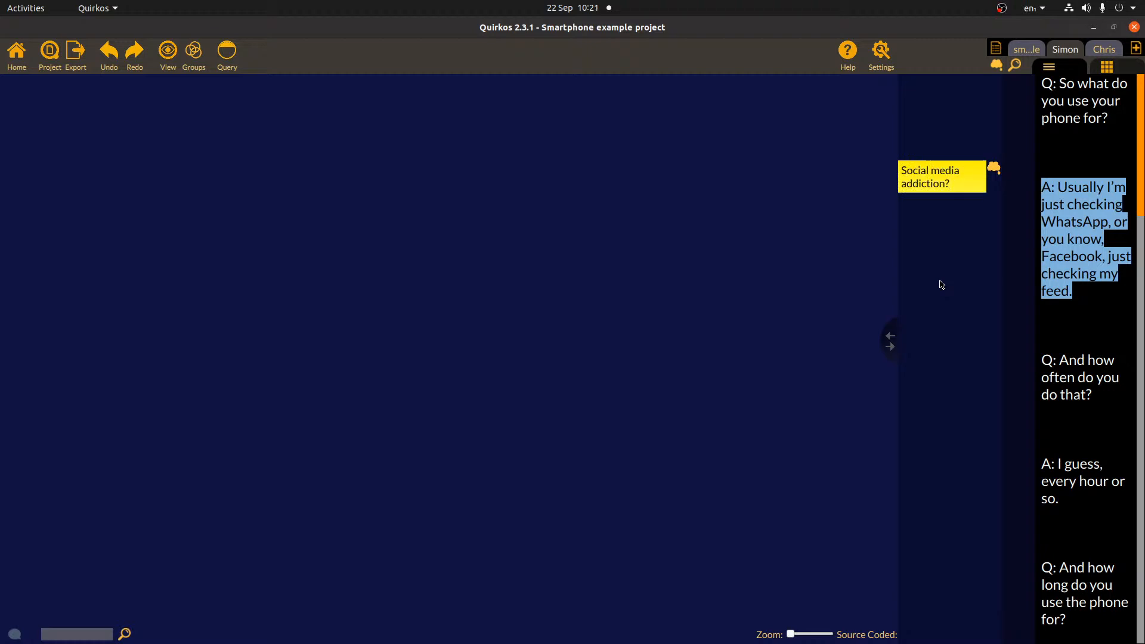
{"action": "left_click", "coordinate": [1079, 253]}
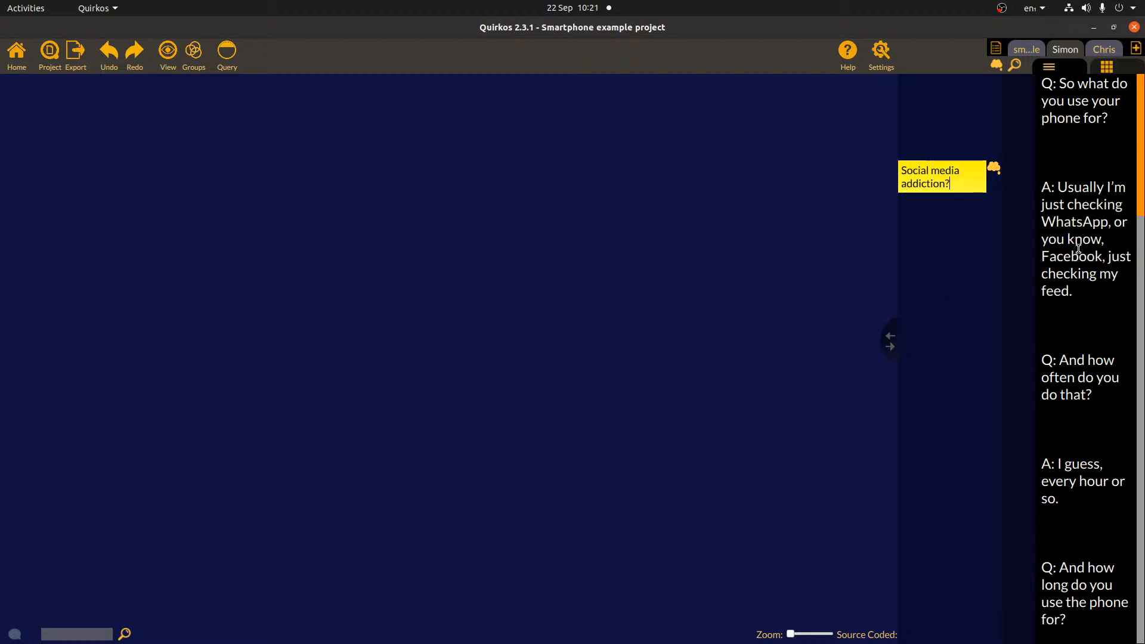
{"action": "left_click", "coordinate": [994, 170]}
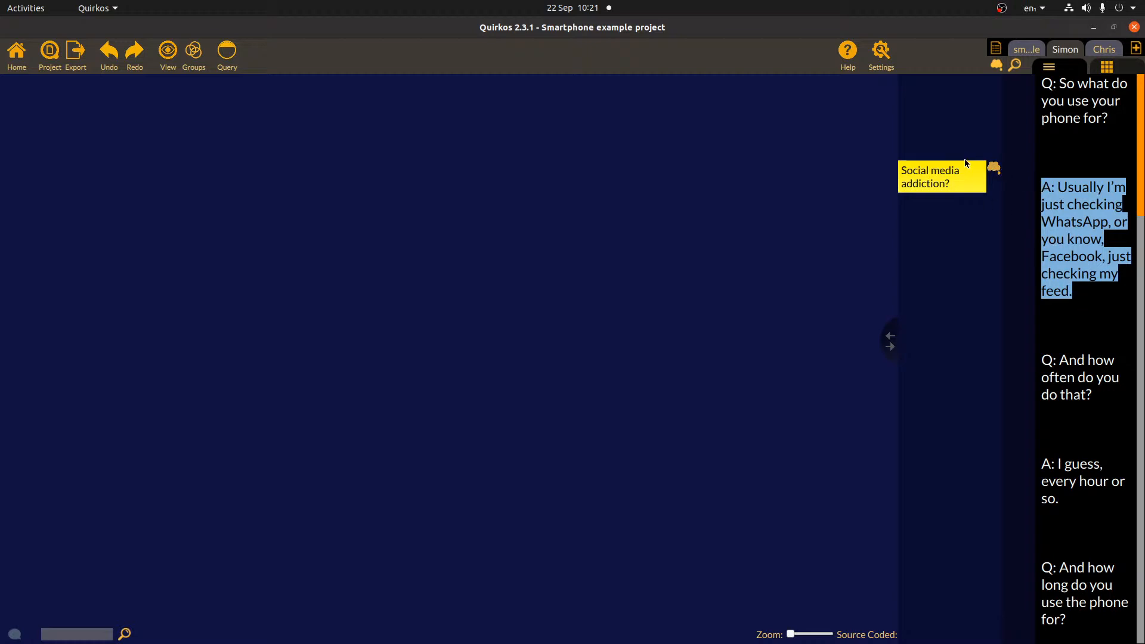
- Add margin codes 'Frequent use' and 'Short frequent use', the latter on the every-10-minutes answer
{"action": "left_click", "coordinate": [1082, 233]}
{"action": "scroll", "coordinate": [1082, 233], "scroll_direction": "down", "scroll_amount": 1}
{"action": "scroll", "coordinate": [1083, 234], "scroll_direction": "down", "scroll_amount": 3}
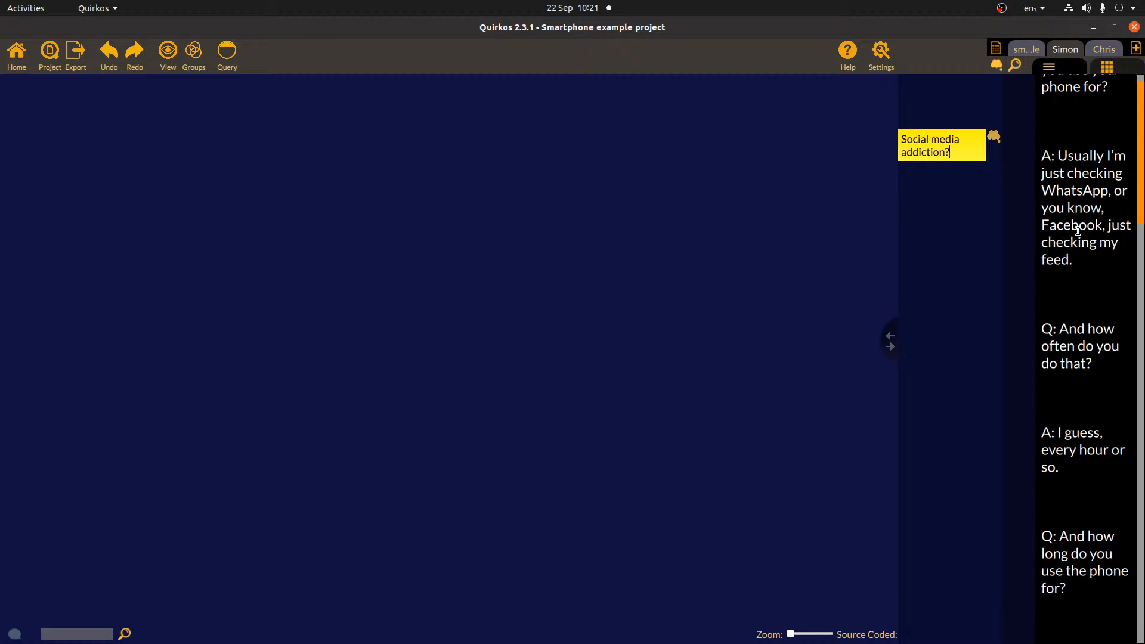
{"action": "left_click_drag", "start_coordinate": [1057, 433], "coordinate": [989, 404]}
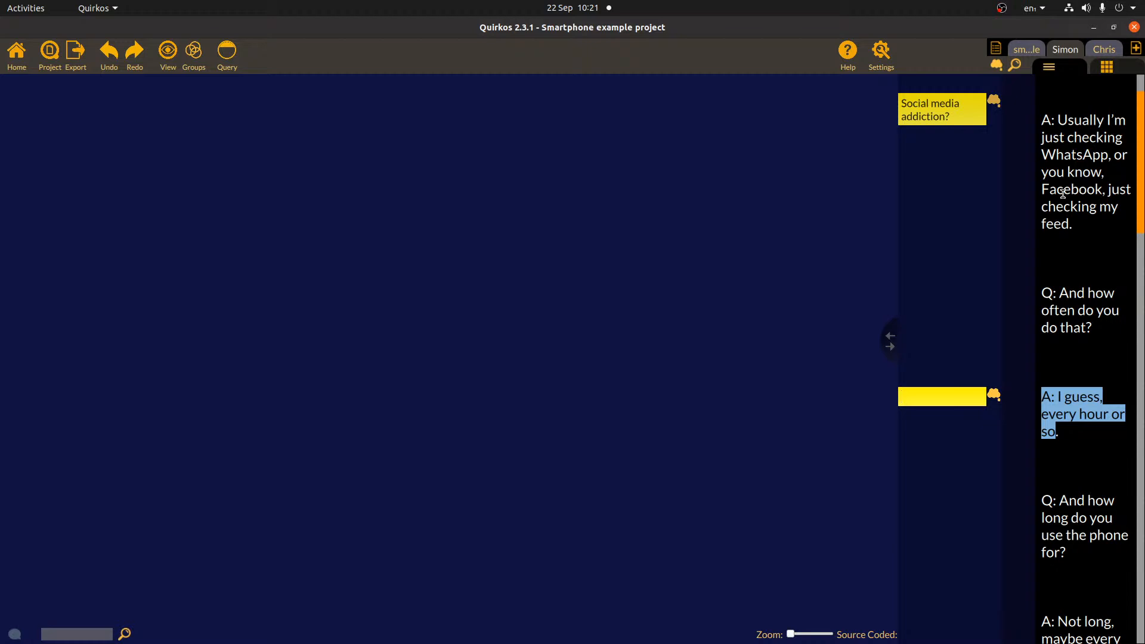
{"action": "type", "text": "equent use"}
{"action": "scroll", "coordinate": [1061, 480], "scroll_direction": "down", "scroll_amount": 2}
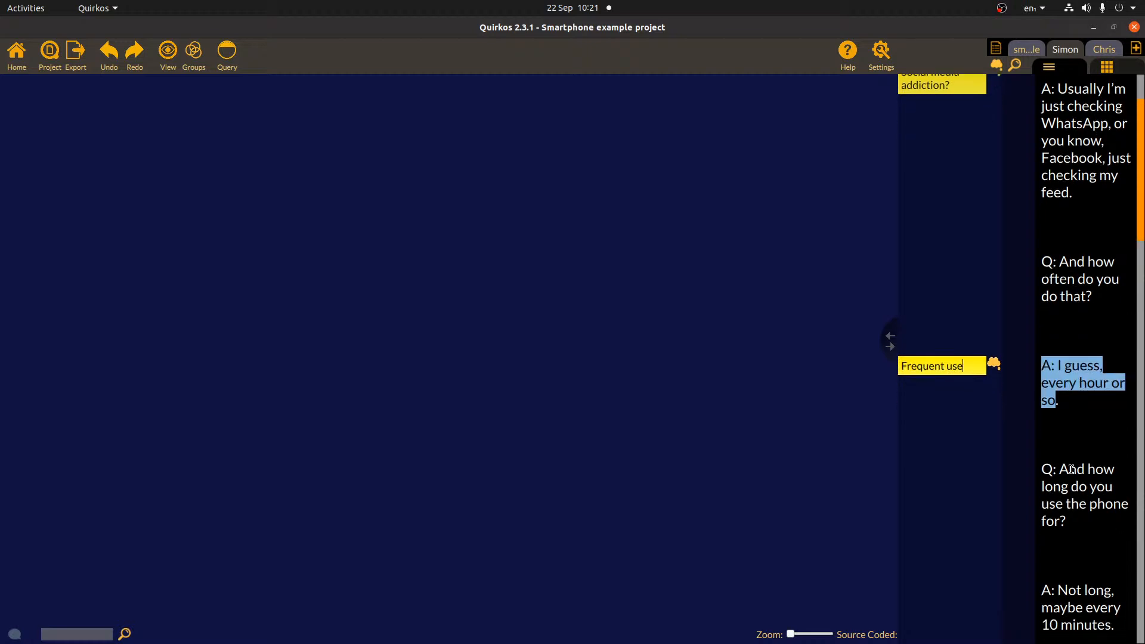
{"action": "left_click_drag", "start_coordinate": [1118, 596], "coordinate": [963, 564]}
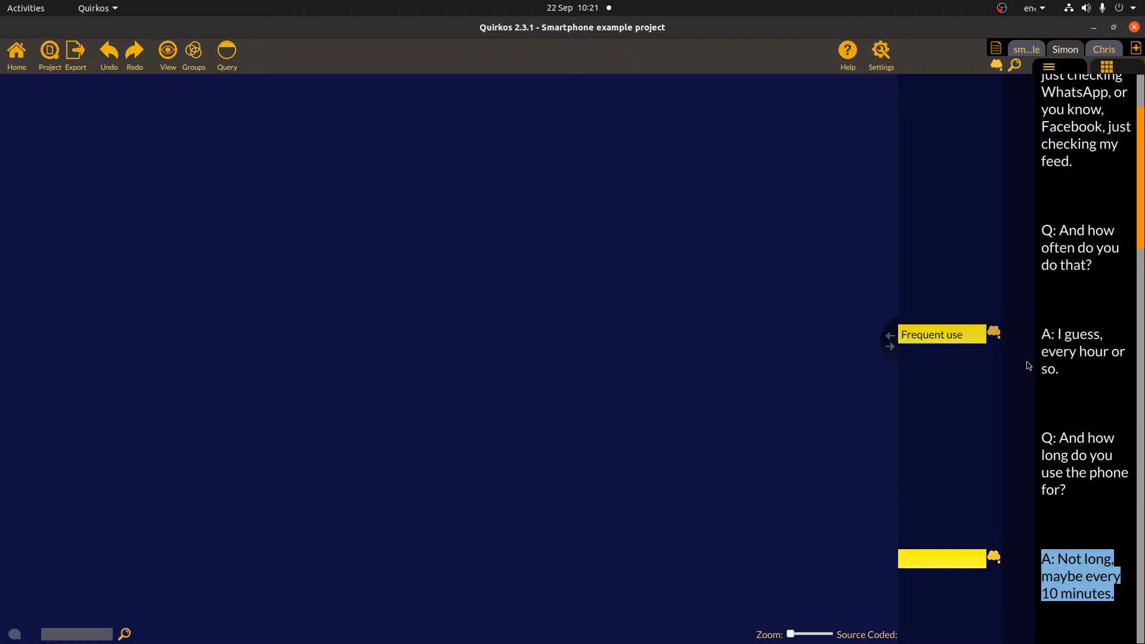
{"action": "type", "text": "Short frequent use"}
{"action": "key", "text": "Return"}
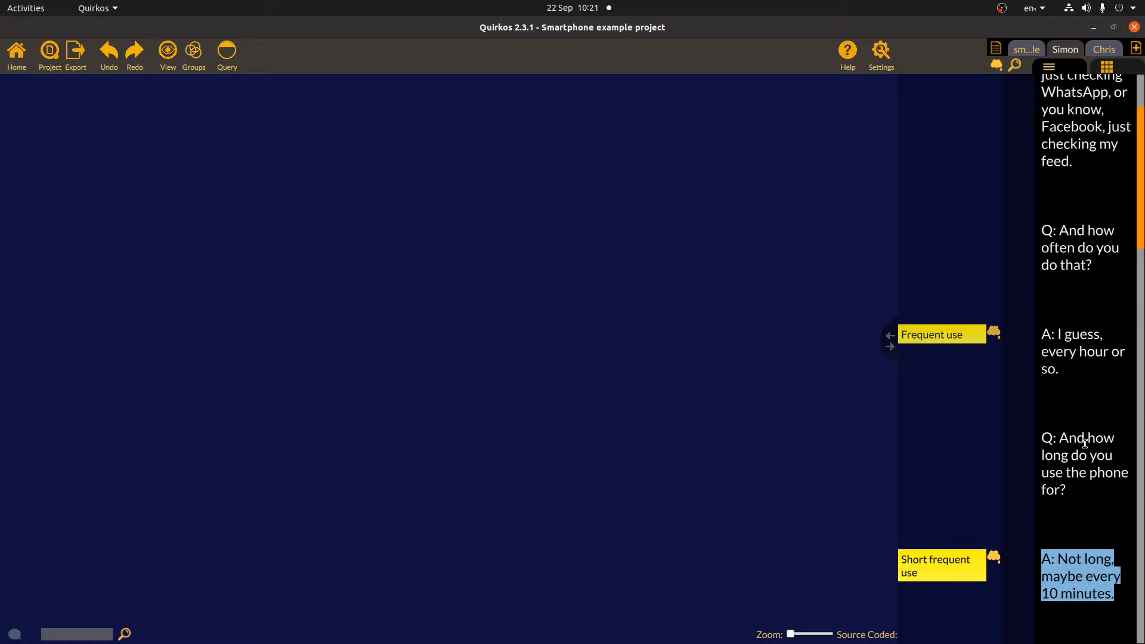
- Tag the mum-getting-mad answer 'Phone creating conflict with family' and widen the transcript panel
{"action": "scroll", "coordinate": [1106, 465], "scroll_direction": "down", "scroll_amount": 1}
{"action": "scroll", "coordinate": [1106, 466], "scroll_direction": "down", "scroll_amount": 1}
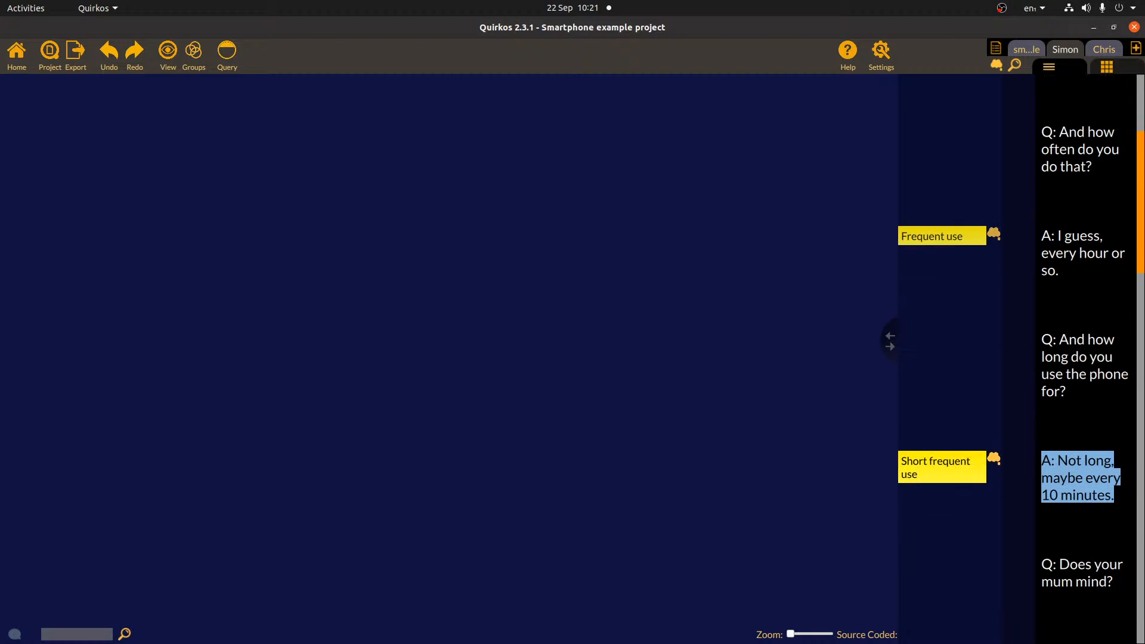
{"action": "scroll", "coordinate": [1114, 500], "scroll_direction": "down", "scroll_amount": 5}
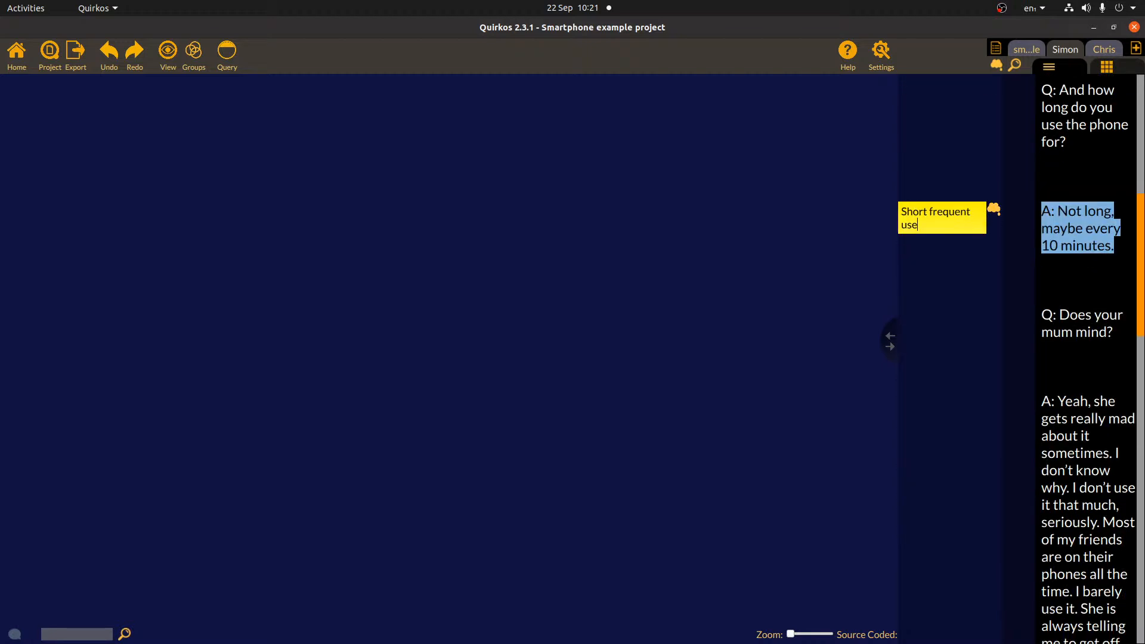
{"action": "left_click_drag", "start_coordinate": [1127, 607], "coordinate": [1040, 365]}
{"action": "left_click_drag", "start_coordinate": [1072, 454], "coordinate": [988, 411]}
{"action": "type", "text": "Phone creating co"}
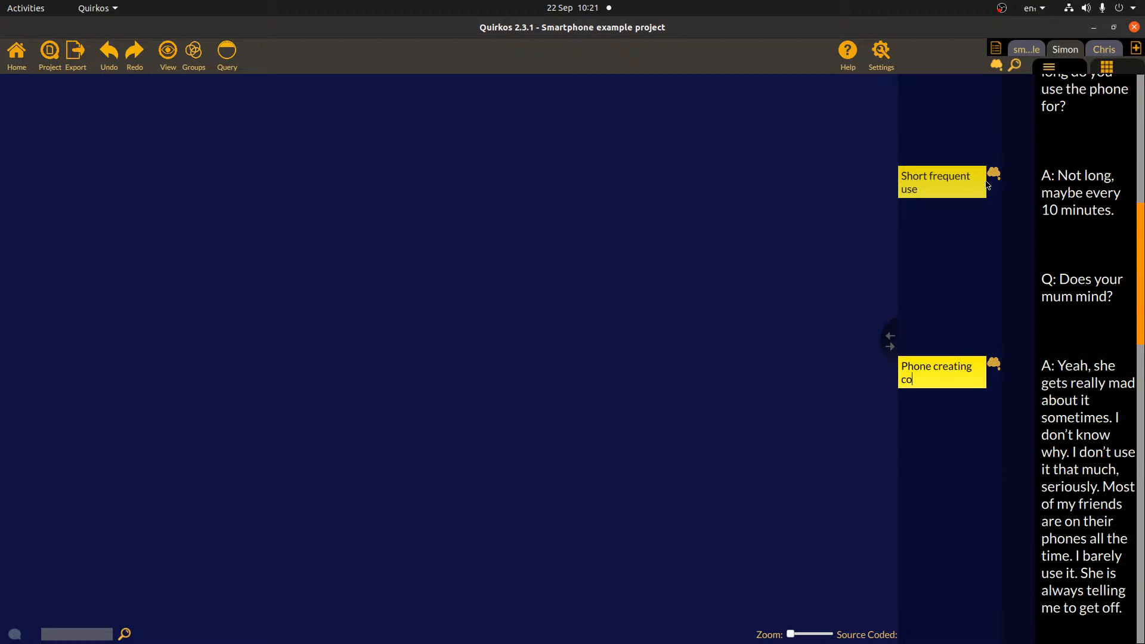
{"action": "type", "text": "nflict with famiy"}
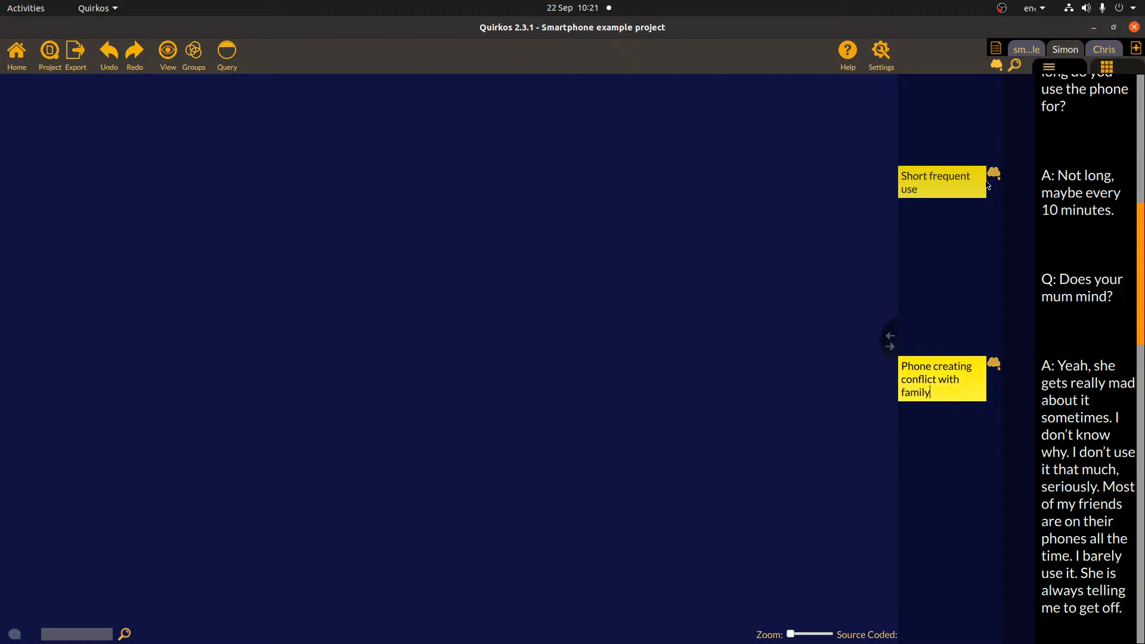
{"action": "left_click", "coordinate": [1067, 313]}
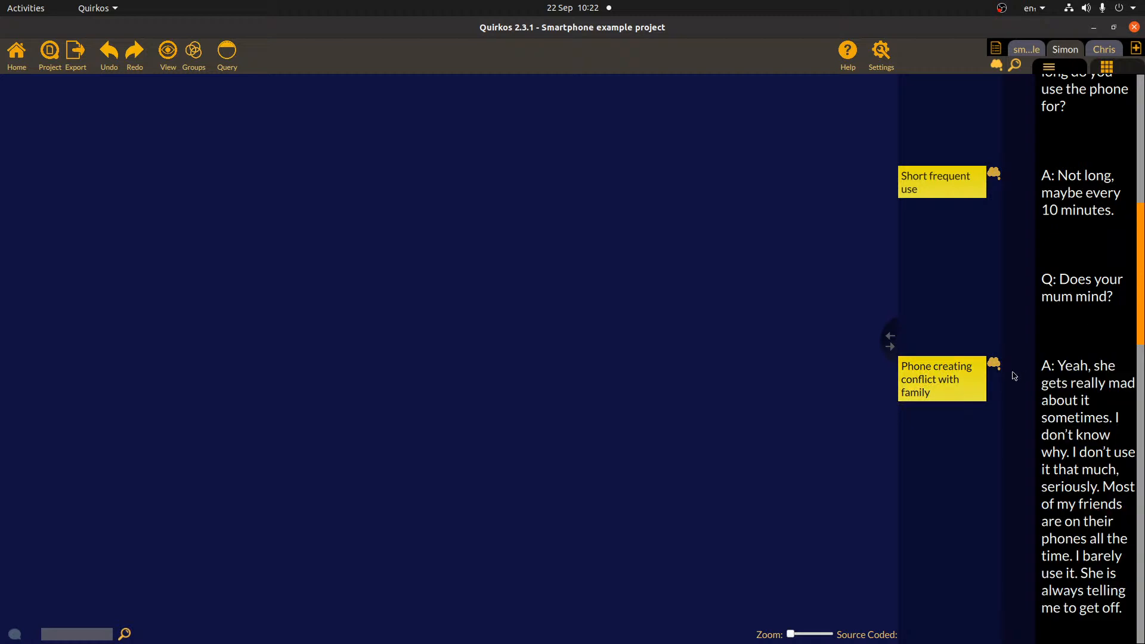
{"action": "left_click", "coordinate": [976, 380]}
{"action": "left_click", "coordinate": [1050, 423]}
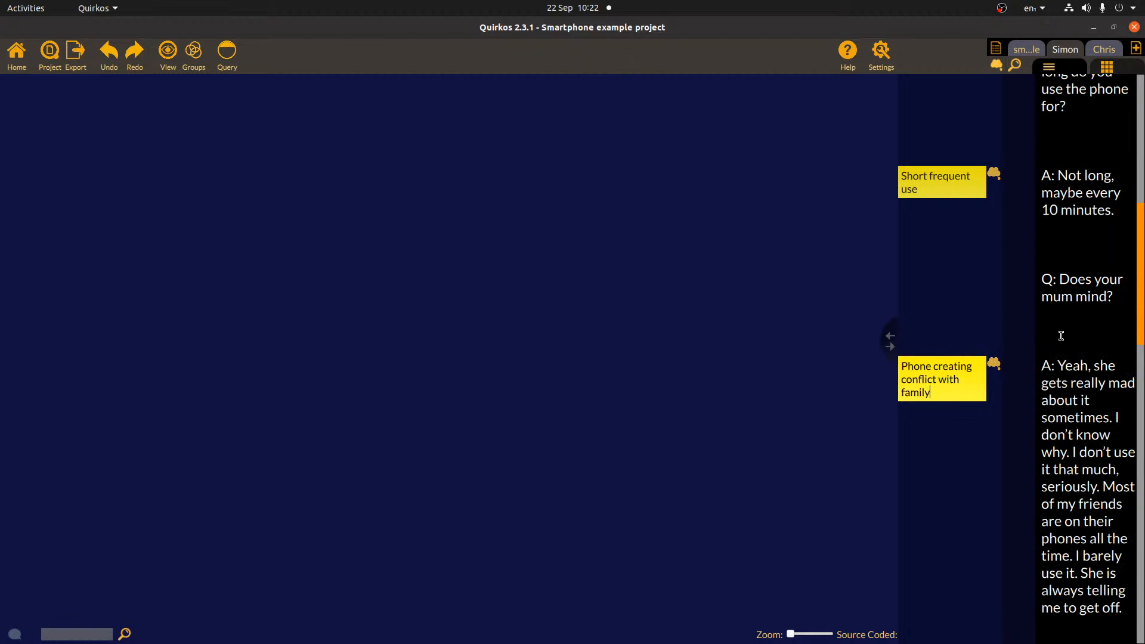
{"action": "scroll", "coordinate": [1141, 273], "scroll_direction": "up", "scroll_amount": 5}
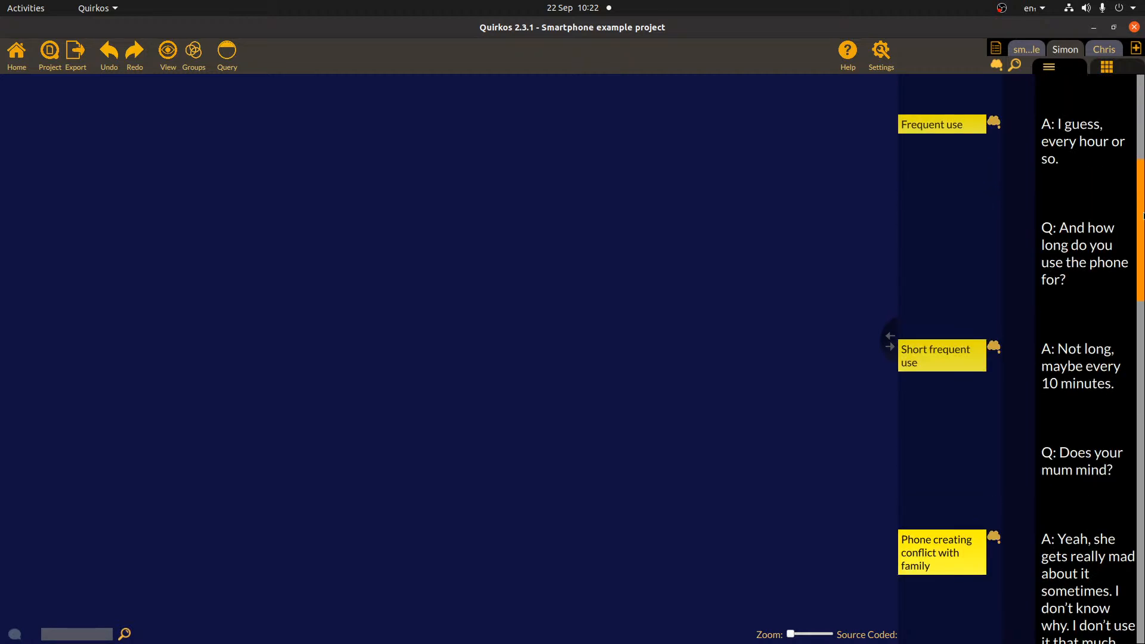
{"action": "left_click_drag", "start_coordinate": [891, 342], "coordinate": [687, 349]}
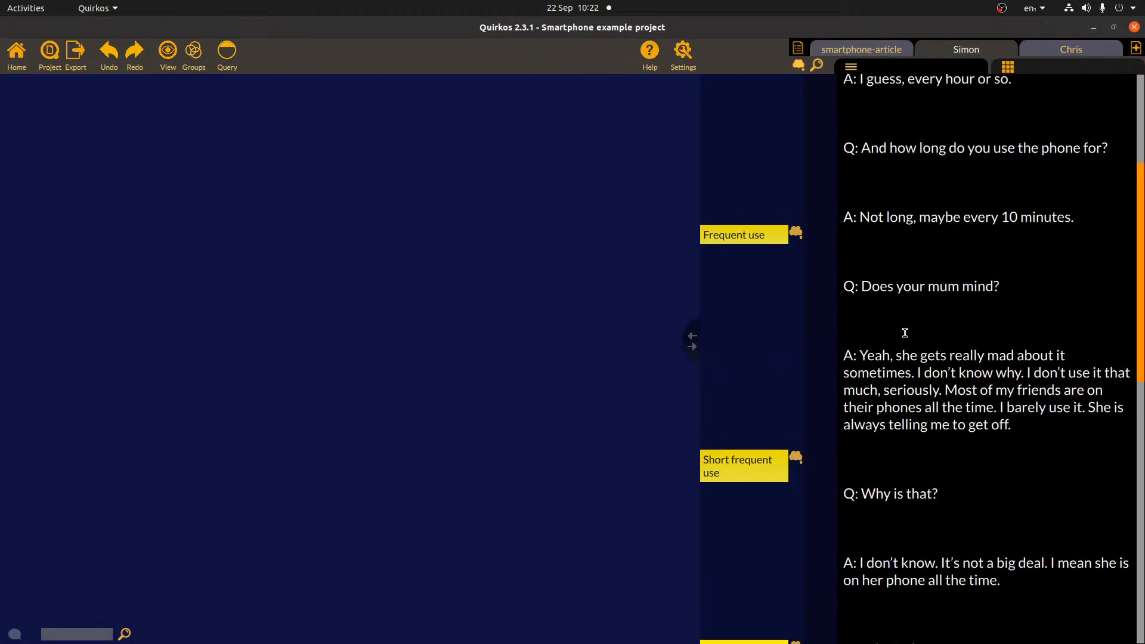
- Highlight the answer linked to 'Social media addiction?', enlarge the canvas and collapse memos to icons
{"action": "left_click_drag", "start_coordinate": [1140, 239], "coordinate": [1129, 145]}
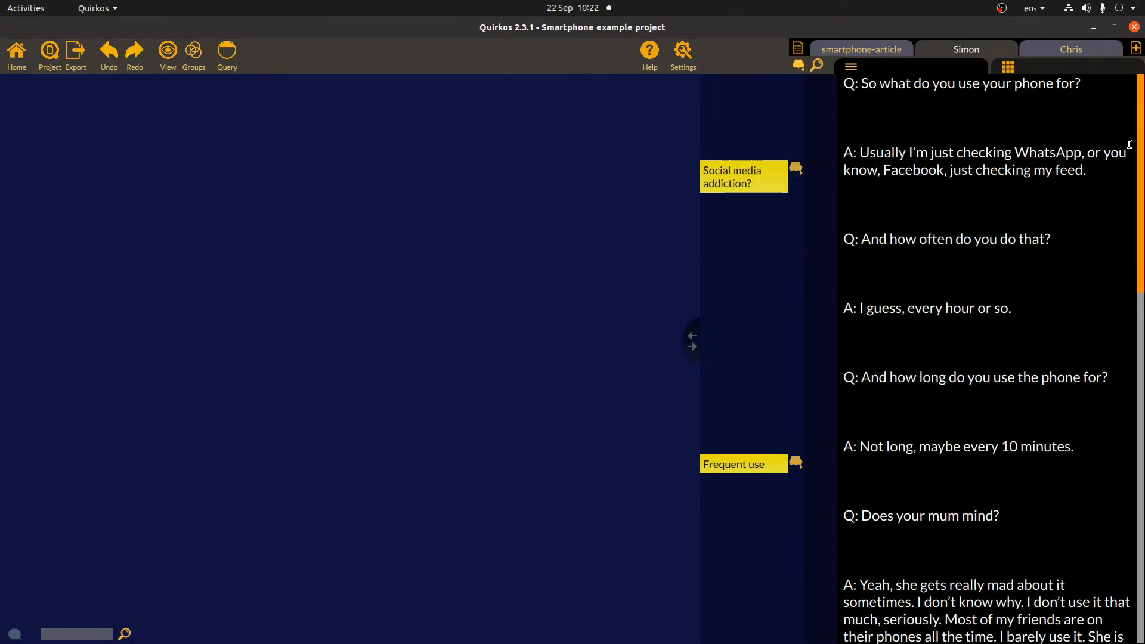
{"action": "left_click", "coordinate": [795, 170]}
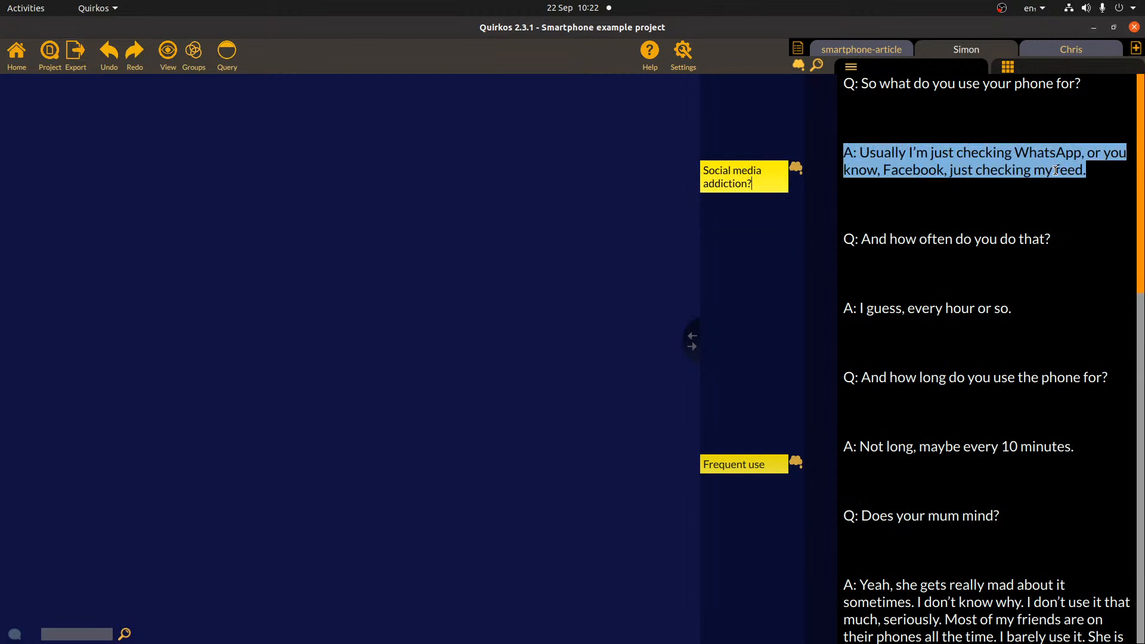
{"action": "left_click_drag", "start_coordinate": [691, 343], "coordinate": [862, 351]}
{"action": "left_click_drag", "start_coordinate": [939, 353], "coordinate": [1012, 358]}
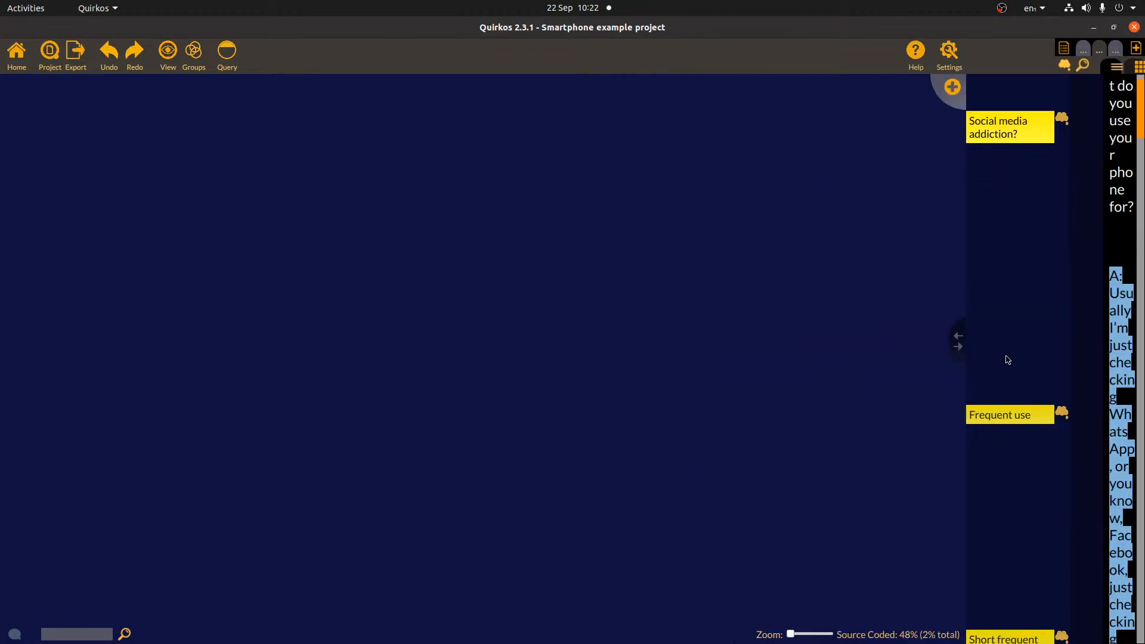
{"action": "left_click", "coordinate": [1064, 65]}
- Widen the transcript panel again and show the memo notes beside it
{"action": "scroll", "coordinate": [1091, 268], "scroll_direction": "up", "scroll_amount": 3}
{"action": "scroll", "coordinate": [1125, 261], "scroll_direction": "up", "scroll_amount": 1}
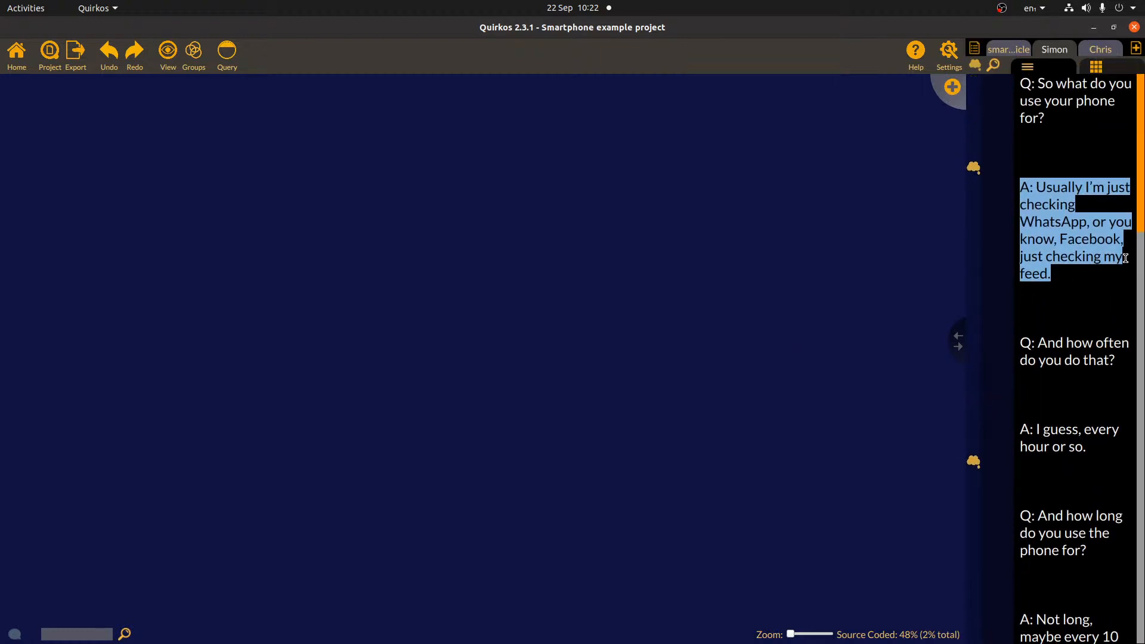
{"action": "mouse_move", "coordinate": [1140, 109]}
{"action": "left_mouse_down"}
{"action": "mouse_move", "coordinate": [1142, 524]}
{"action": "mouse_move", "coordinate": [1141, 108]}
{"action": "left_mouse_up"}
{"action": "right_click", "coordinate": [570, 232]}
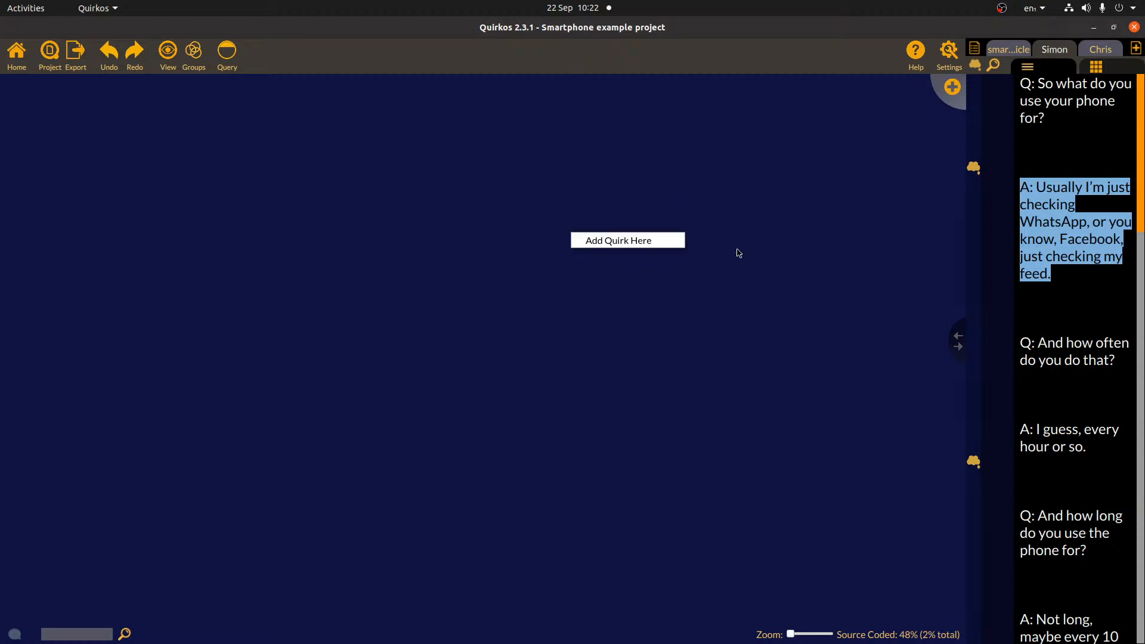
{"action": "left_click", "coordinate": [767, 208]}
{"action": "left_click_drag", "start_coordinate": [960, 346], "coordinate": [802, 349]}
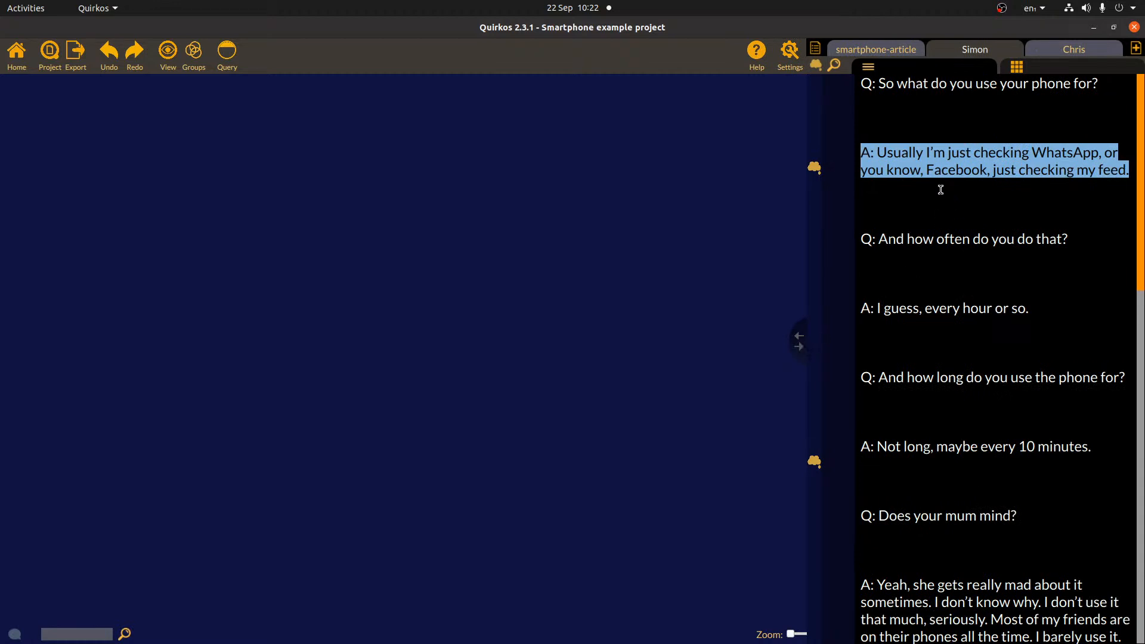
{"action": "left_click", "coordinate": [815, 66]}
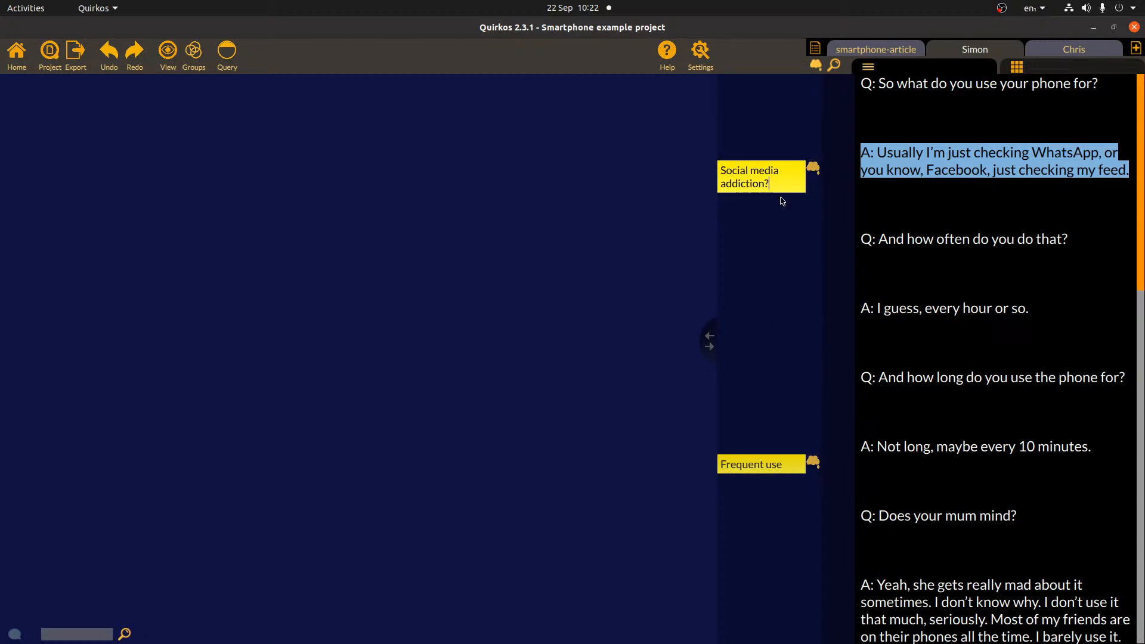
- Add a new quirk titled 'Social media' on the canvas
{"action": "right_click", "coordinate": [487, 241]}
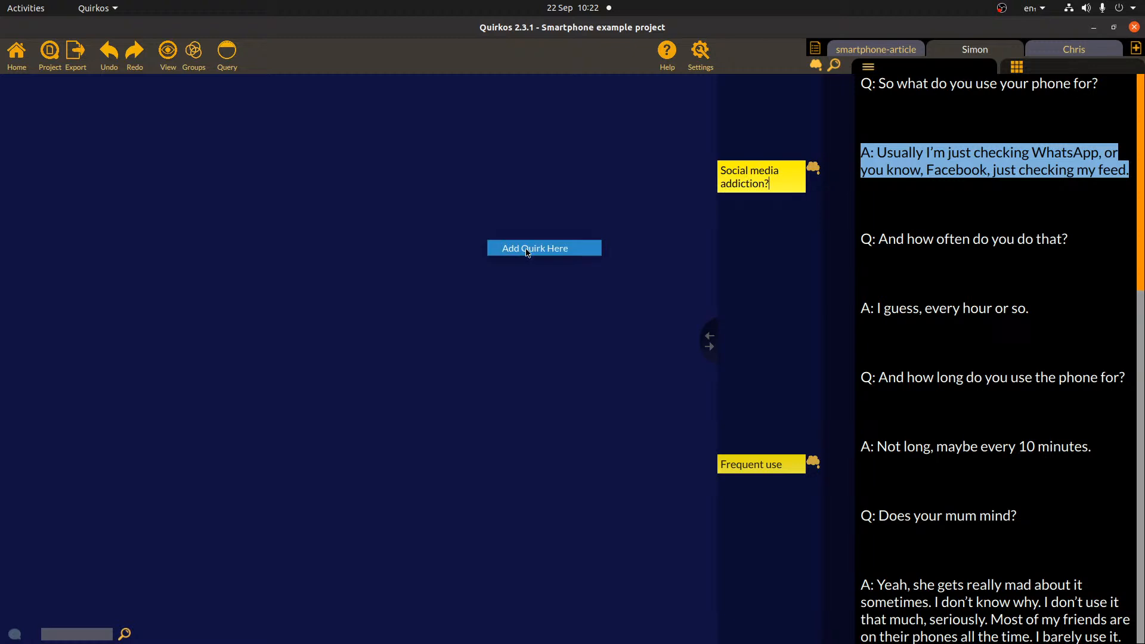
{"action": "left_click", "coordinate": [527, 252]}
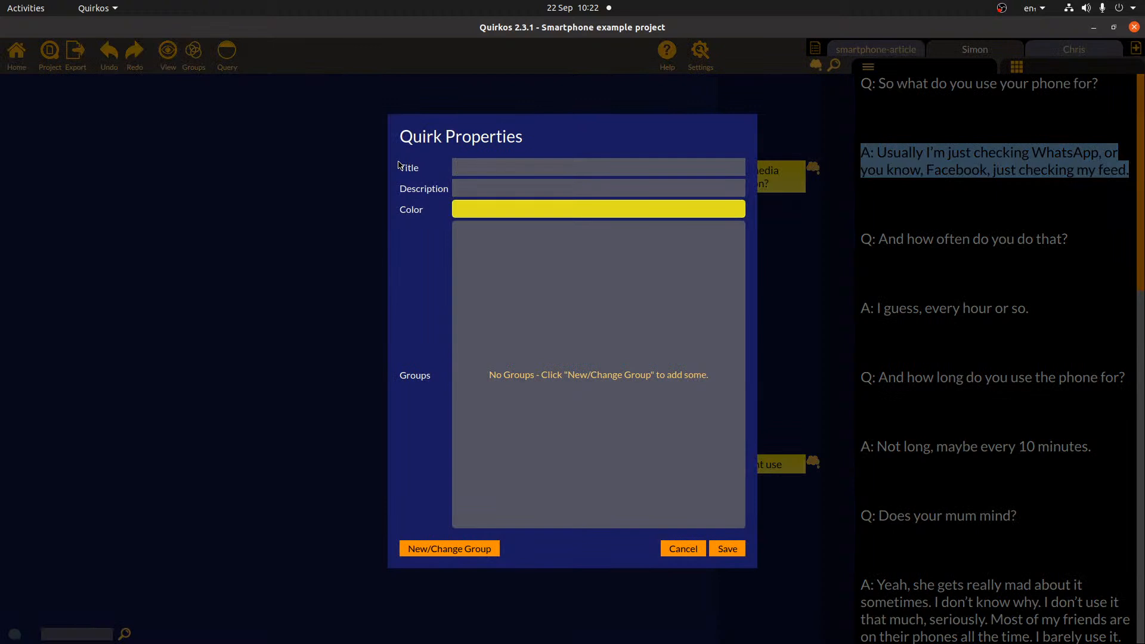
{"action": "type", "text": "Social media"}
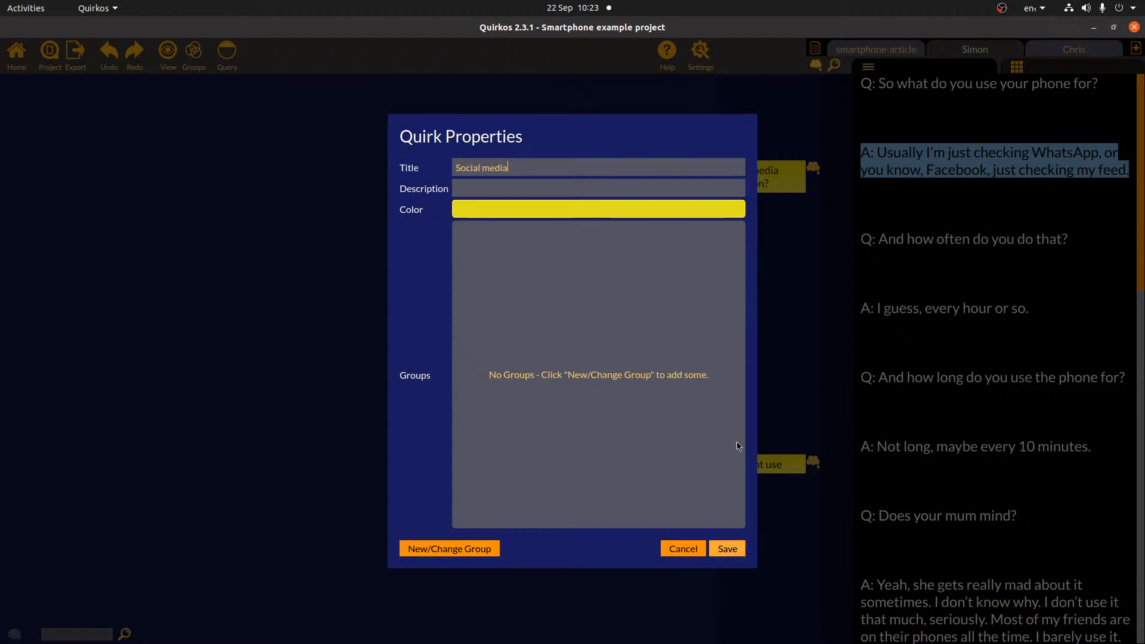
{"action": "left_click", "coordinate": [727, 549]}
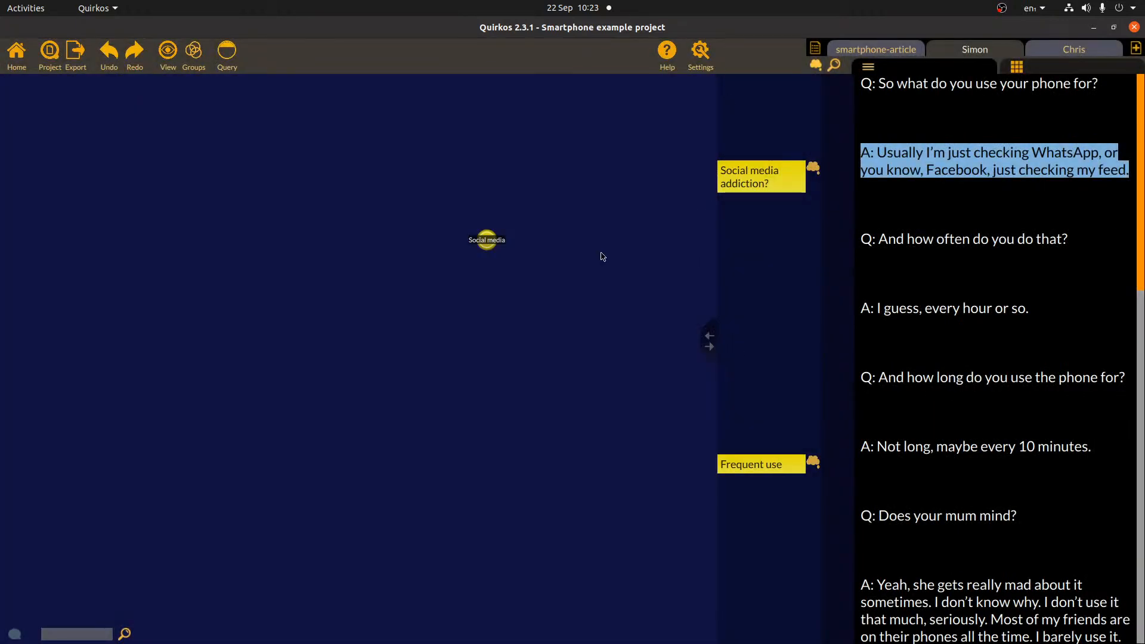
- Create a red 'Addiction' quirk described 'Unable to control use' and place it lower on the canvas
{"action": "key", "text": "ctrl+n"}
{"action": "type", "text": "ADd"}
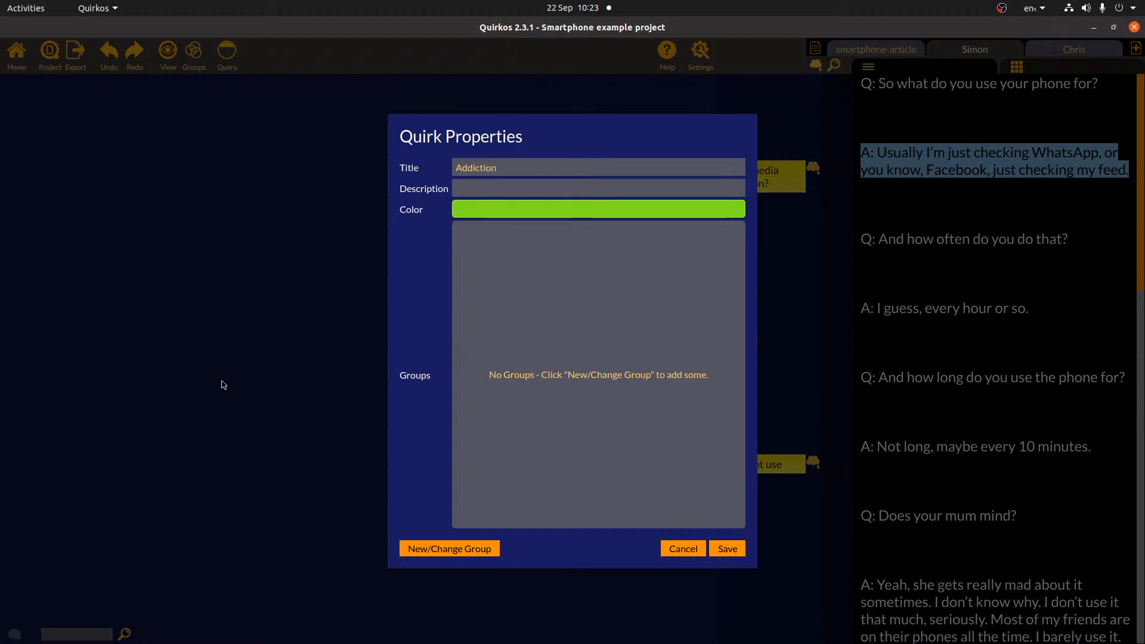
{"action": "key", "text": "ctrl+a"}
{"action": "left_click", "coordinate": [560, 186]}
{"action": "type", "text": "nable to contr"}
{"action": "left_click", "coordinate": [554, 210]}
{"action": "left_click", "coordinate": [456, 233]}
{"action": "left_click", "coordinate": [689, 181]}
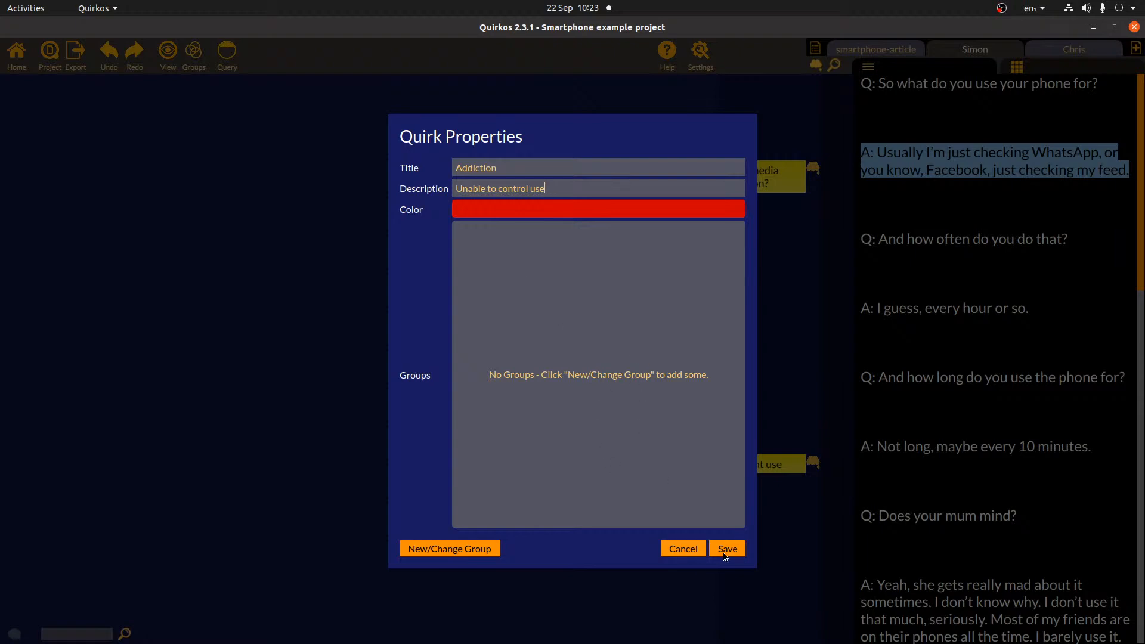
{"action": "left_click", "coordinate": [727, 549]}
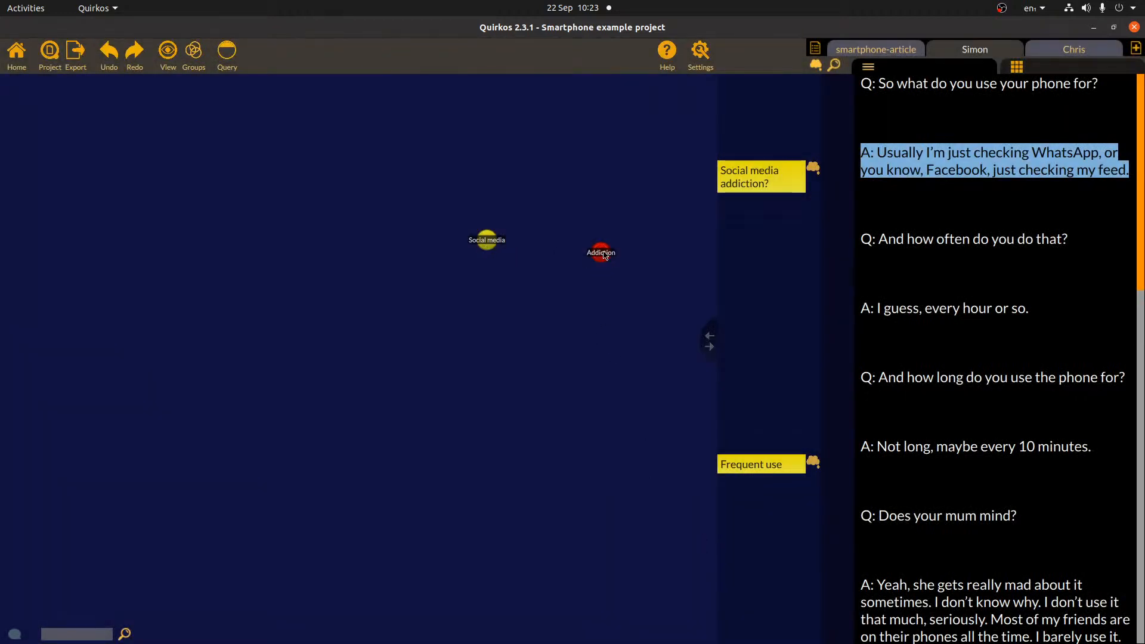
{"action": "left_click_drag", "start_coordinate": [601, 260], "coordinate": [583, 291]}
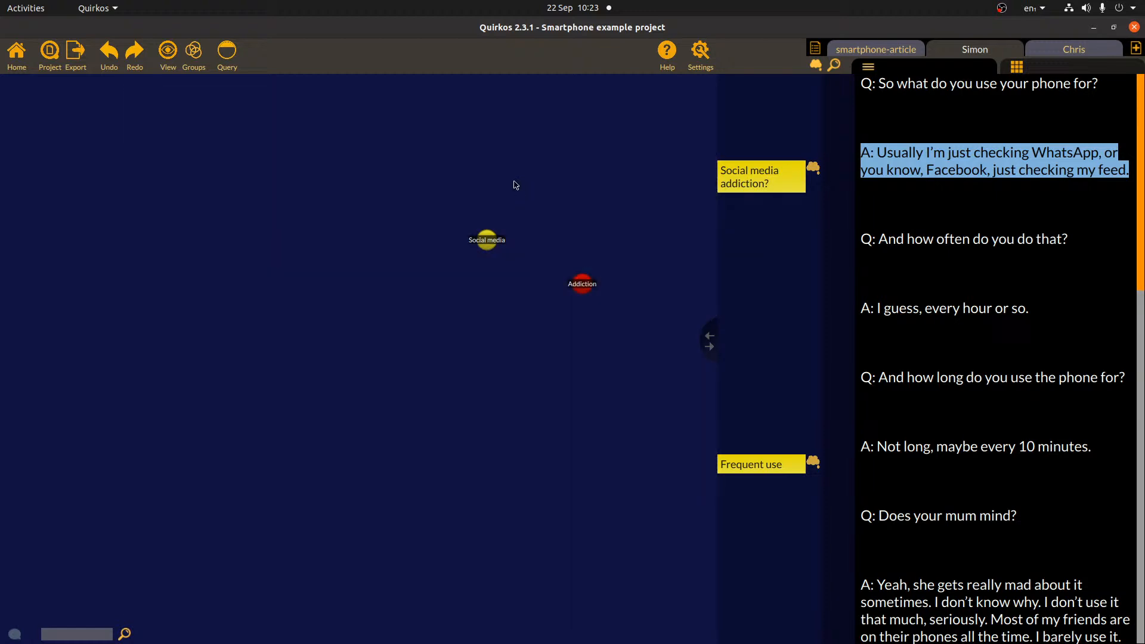
- Code the WhatsApp and Facebook answer to both the Social media and Addiction quirks
{"action": "mouse_move", "coordinate": [487, 241]}
{"action": "left_mouse_down"}
{"action": "mouse_move", "coordinate": [386, 384]}
{"action": "mouse_move", "coordinate": [263, 256]}
{"action": "mouse_move", "coordinate": [427, 160]}
{"action": "mouse_move", "coordinate": [199, 191]}
{"action": "mouse_move", "coordinate": [434, 306]}
{"action": "mouse_move", "coordinate": [490, 219]}
{"action": "left_mouse_up"}
{"action": "left_click", "coordinate": [1027, 177]}
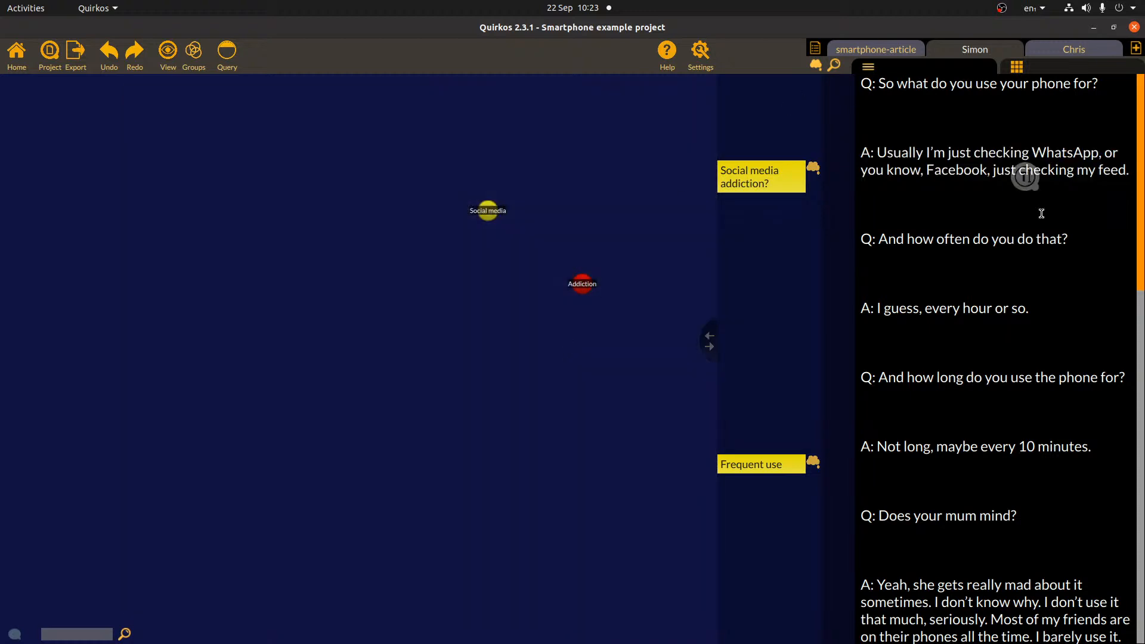
{"action": "left_click", "coordinate": [788, 179]}
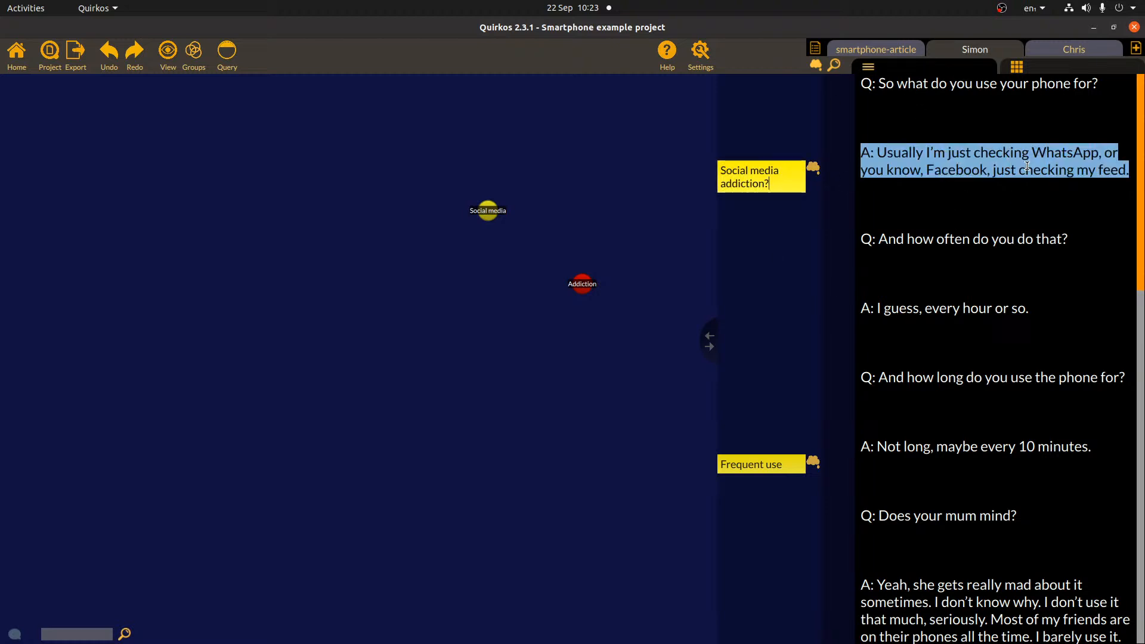
{"action": "left_click_drag", "start_coordinate": [1028, 165], "coordinate": [488, 212]}
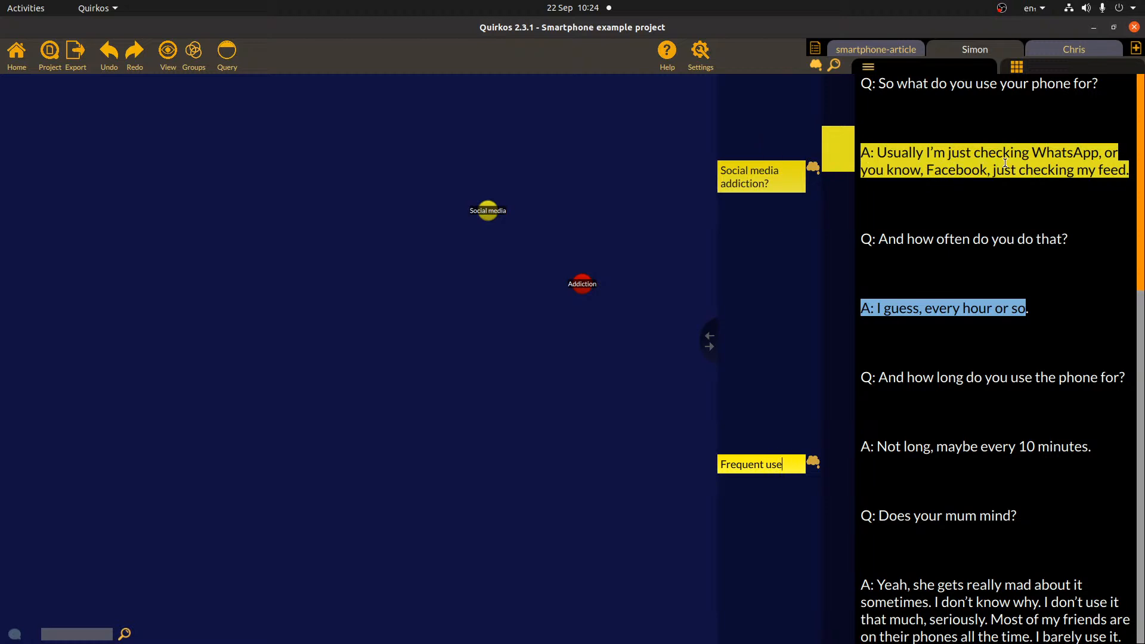
{"action": "left_click_drag", "start_coordinate": [1005, 163], "coordinate": [737, 142]}
{"action": "left_click", "coordinate": [1117, 177]}
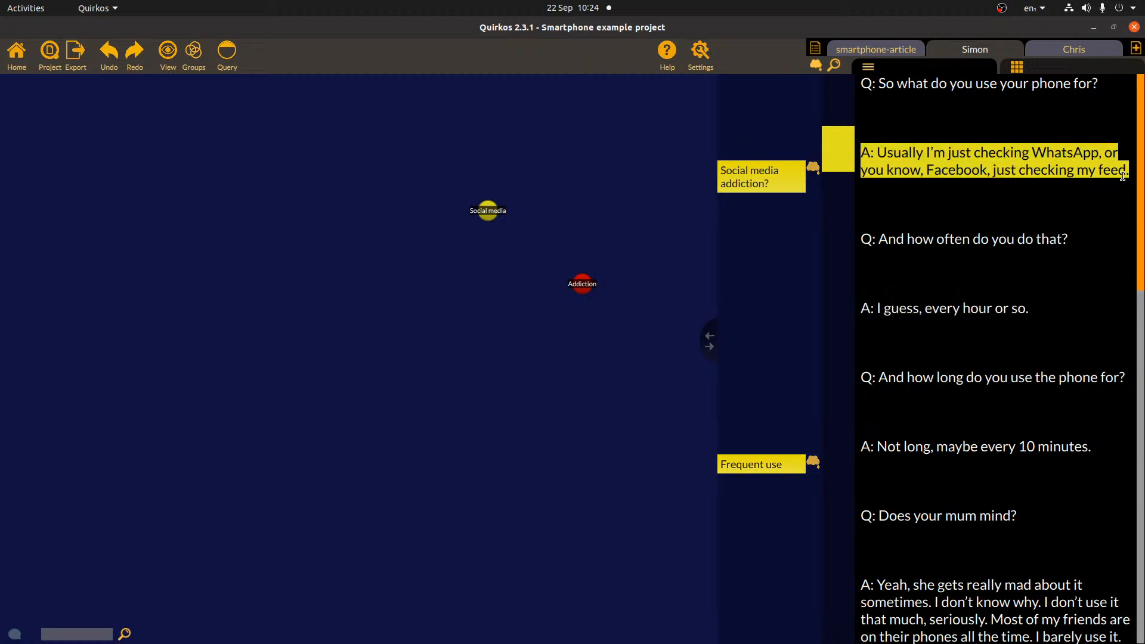
{"action": "left_click", "coordinate": [814, 168]}
{"action": "left_click_drag", "start_coordinate": [1000, 168], "coordinate": [582, 284]}
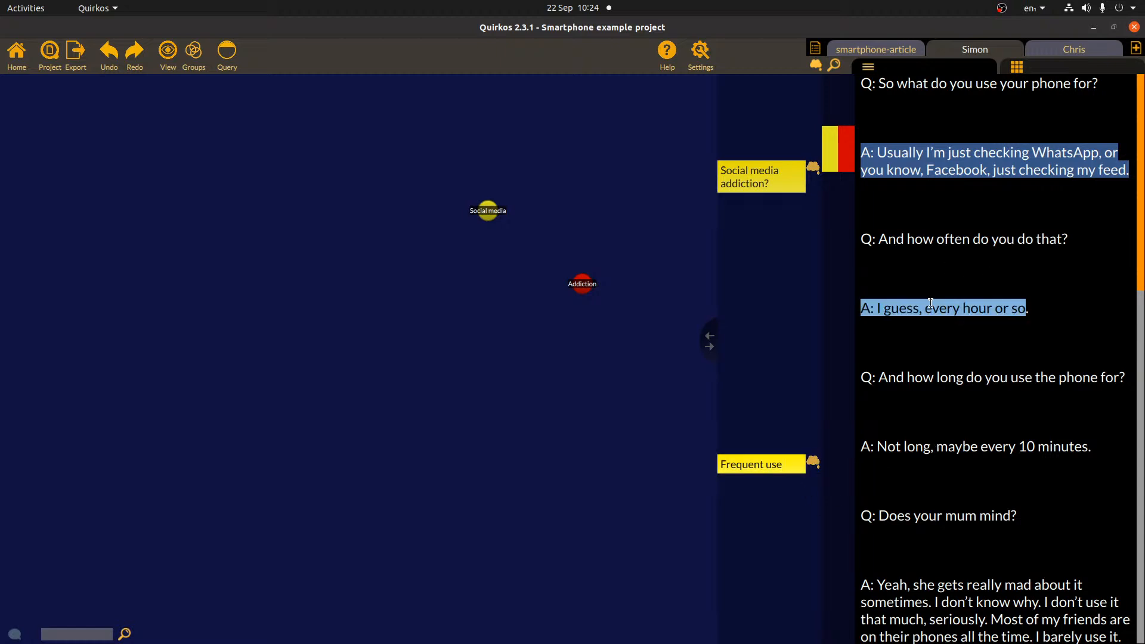
- Code the every-hour answer to Addiction, and the every-10-minutes answer to Addiction and Social media
{"action": "left_click_drag", "start_coordinate": [1043, 306], "coordinate": [857, 299]}
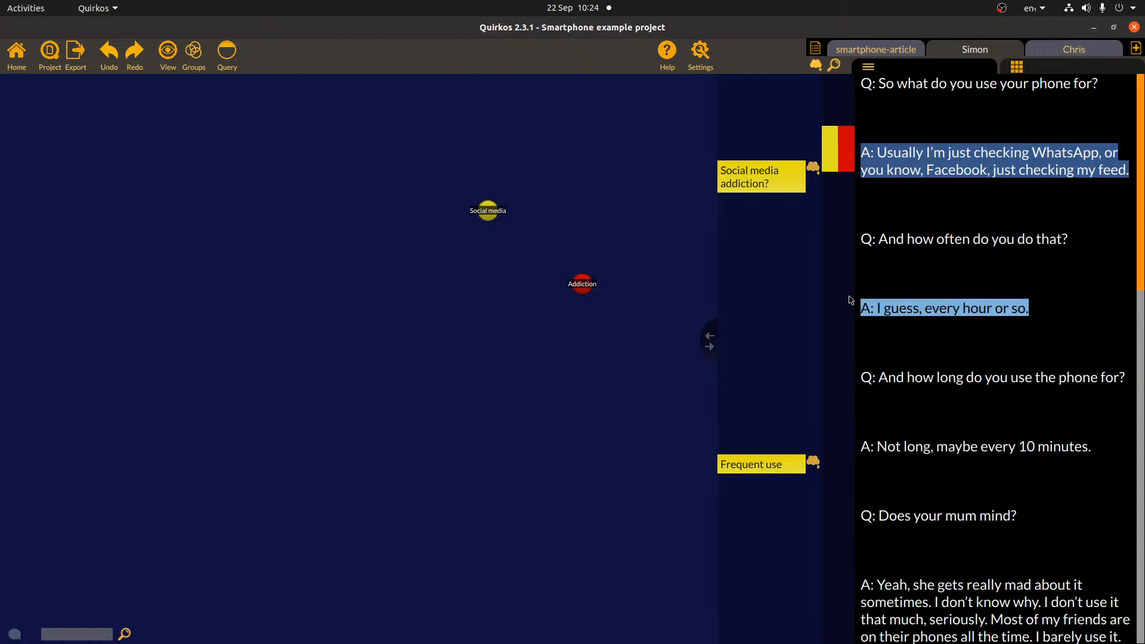
{"action": "left_click_drag", "start_coordinate": [987, 309], "coordinate": [556, 287]}
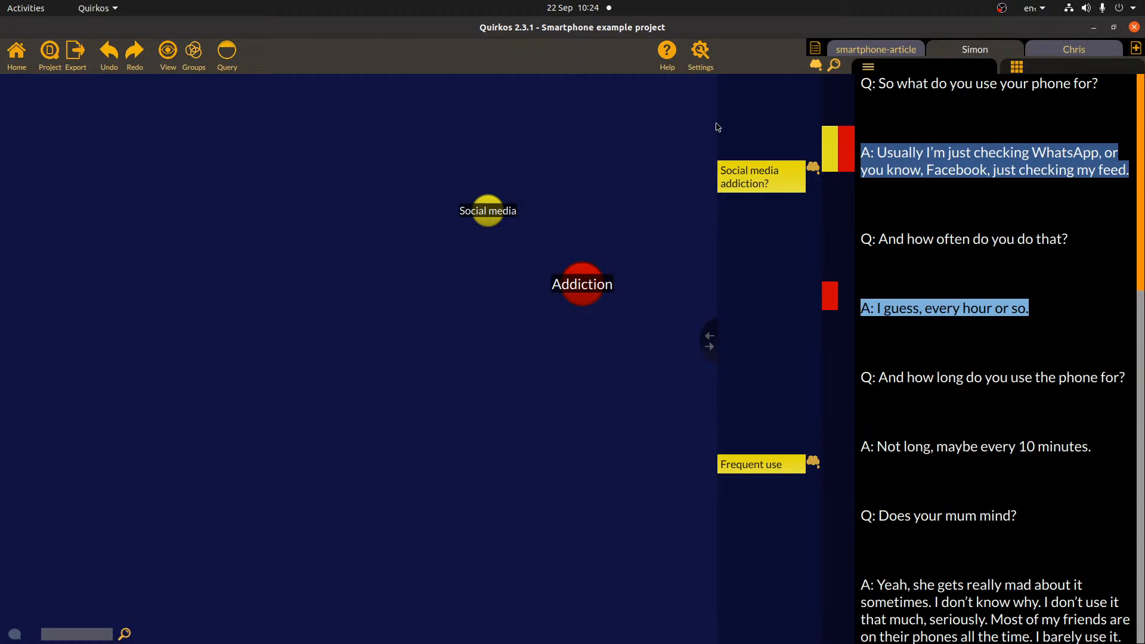
{"action": "left_click", "coordinate": [1071, 166]}
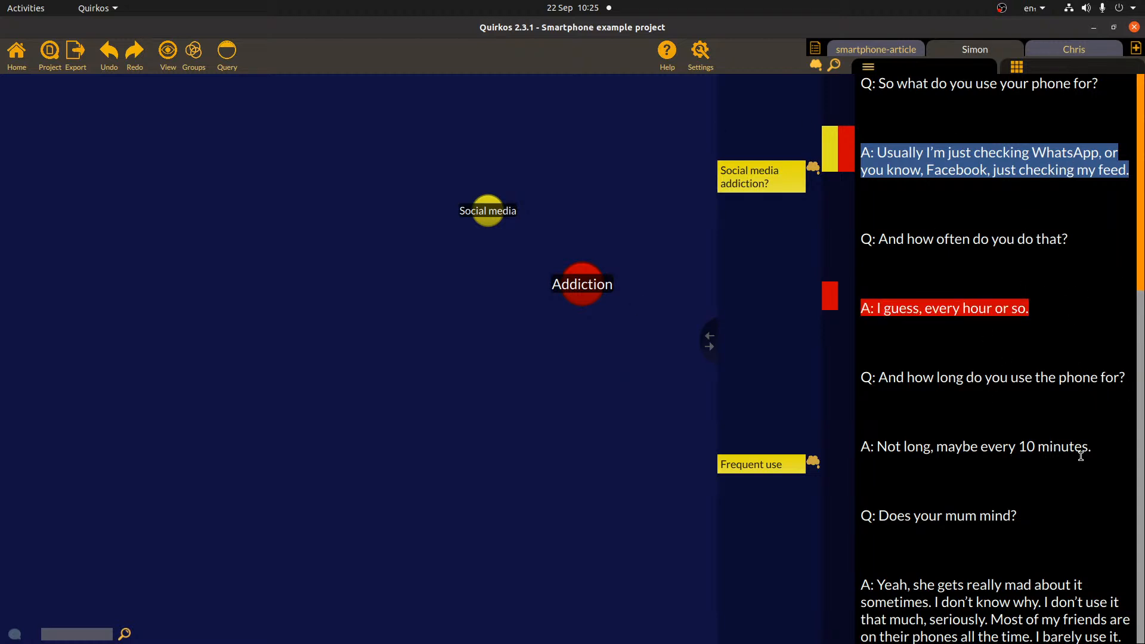
{"action": "left_click_drag", "start_coordinate": [1097, 452], "coordinate": [819, 455]}
{"action": "mouse_move", "coordinate": [950, 441]}
{"action": "left_mouse_down"}
{"action": "mouse_move", "coordinate": [996, 450]}
{"action": "mouse_move", "coordinate": [653, 271]}
{"action": "mouse_move", "coordinate": [582, 284]}
{"action": "left_mouse_up"}
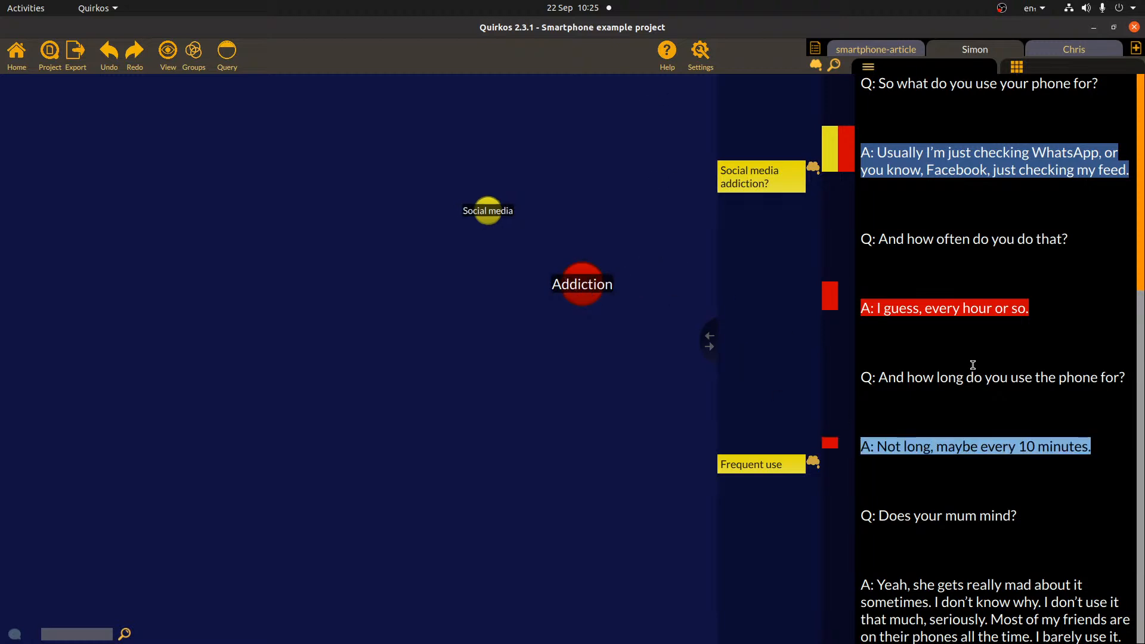
{"action": "mouse_move", "coordinate": [1022, 449]}
{"action": "left_mouse_down"}
{"action": "mouse_move", "coordinate": [795, 396]}
{"action": "mouse_move", "coordinate": [474, 207]}
{"action": "mouse_move", "coordinate": [499, 209]}
{"action": "mouse_move", "coordinate": [489, 210]}
{"action": "left_mouse_up"}
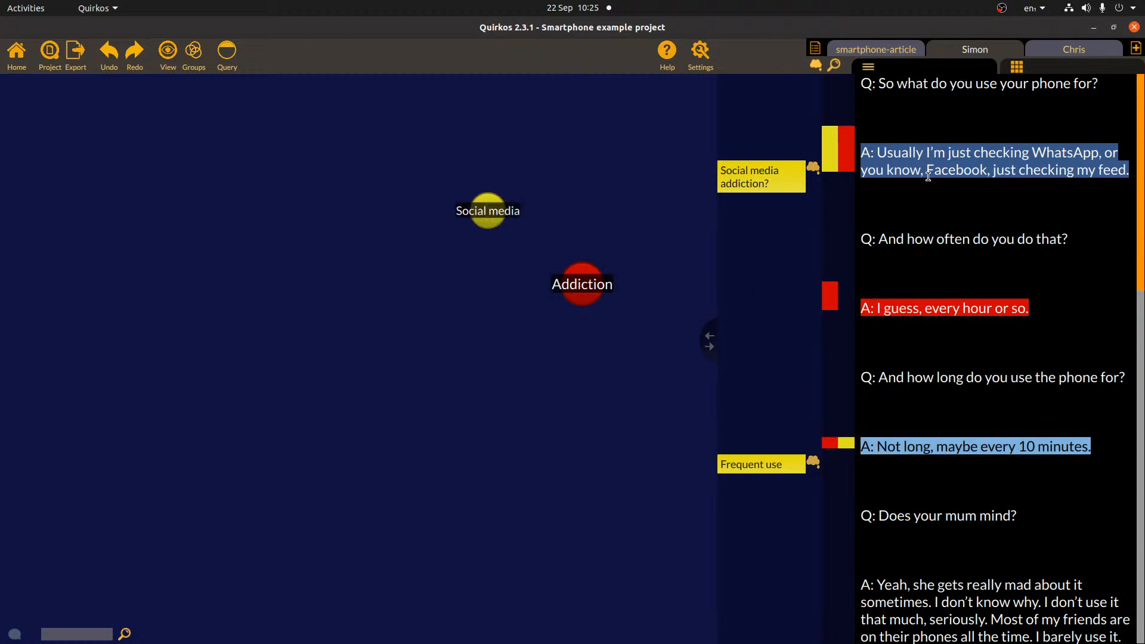
- Hide the memos and turn 'I guess, every hour or so.' into a new blue Frequency quirk
{"action": "left_click", "coordinate": [815, 64]}
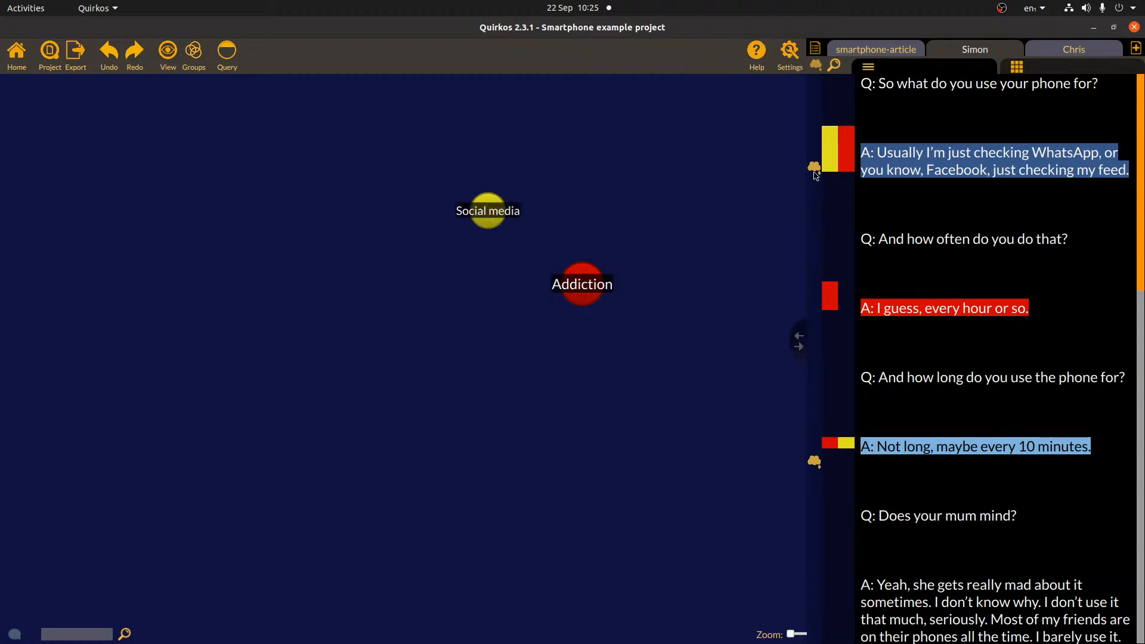
{"action": "left_click", "coordinate": [799, 346]}
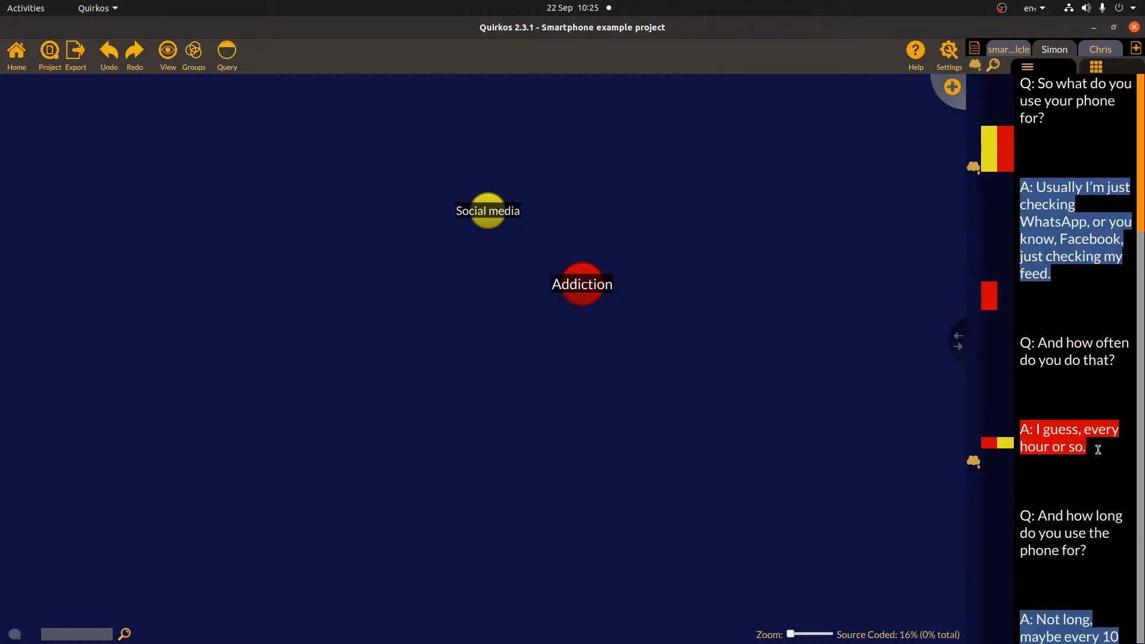
{"action": "left_click_drag", "start_coordinate": [1096, 450], "coordinate": [1013, 425]}
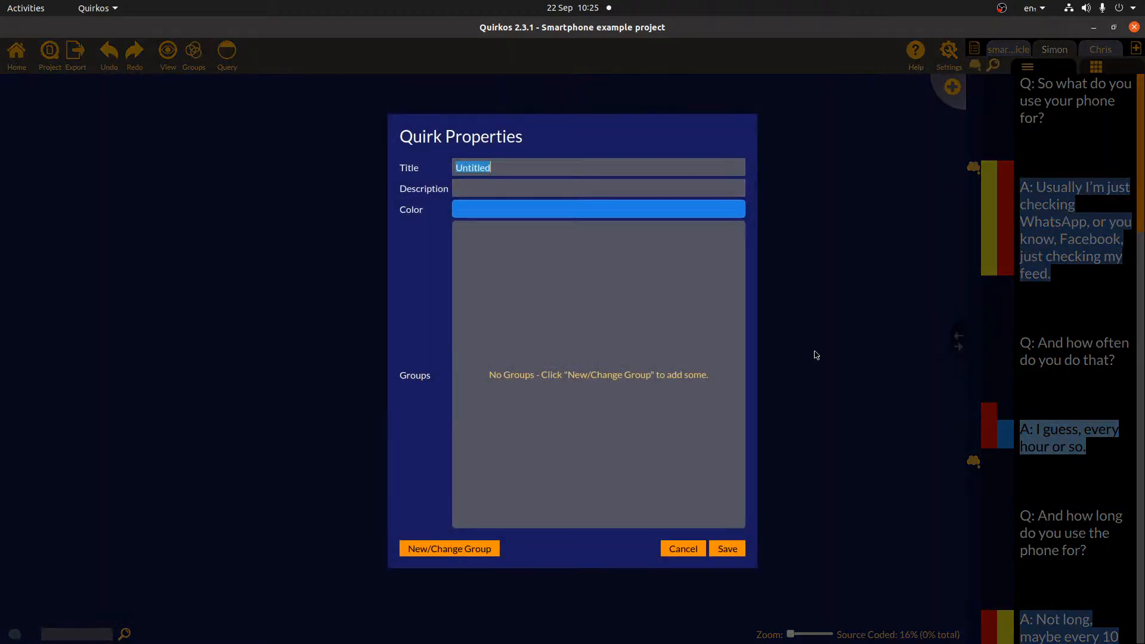
{"action": "type", "text": "Frequency"}
{"action": "left_click", "coordinate": [729, 547]}
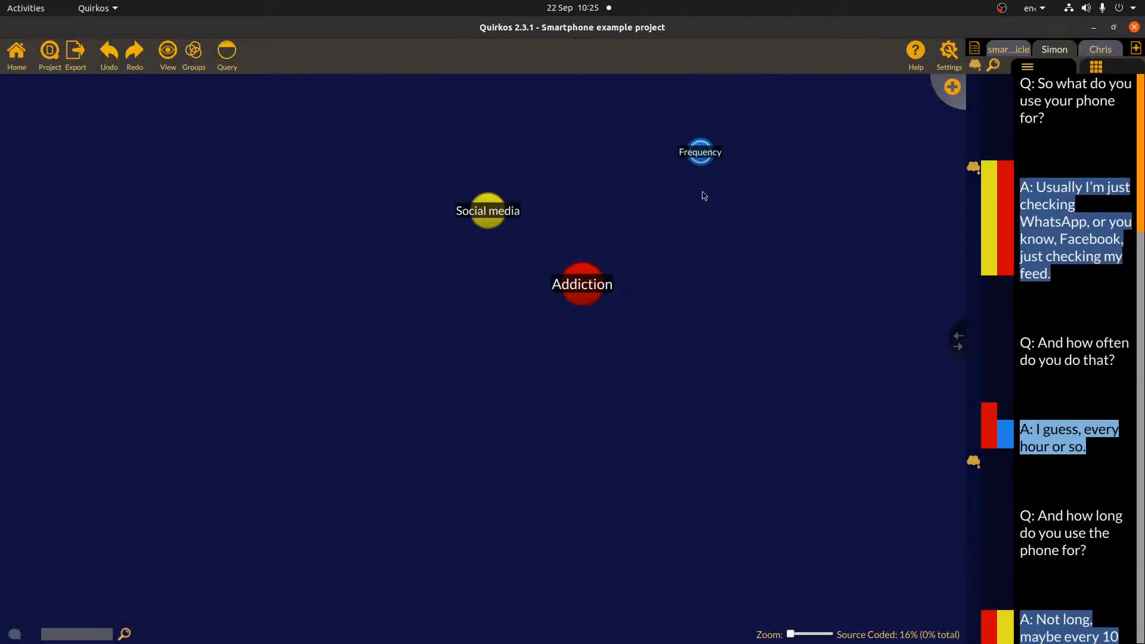
{"action": "left_click_drag", "start_coordinate": [701, 152], "coordinate": [700, 190]}
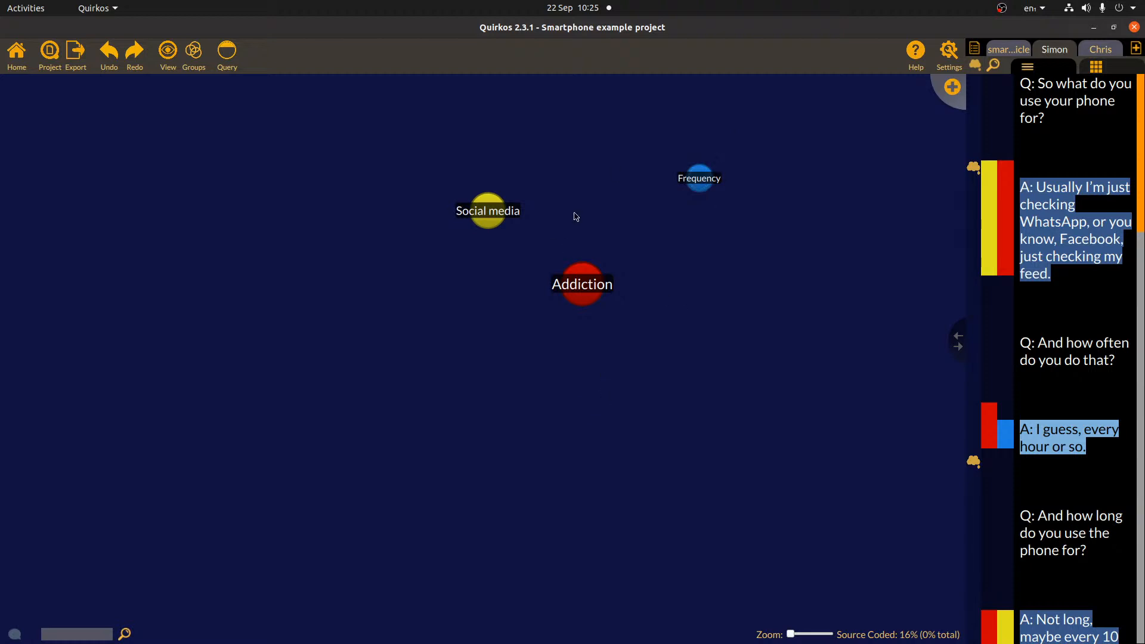
{"action": "double_click", "coordinate": [584, 287]}
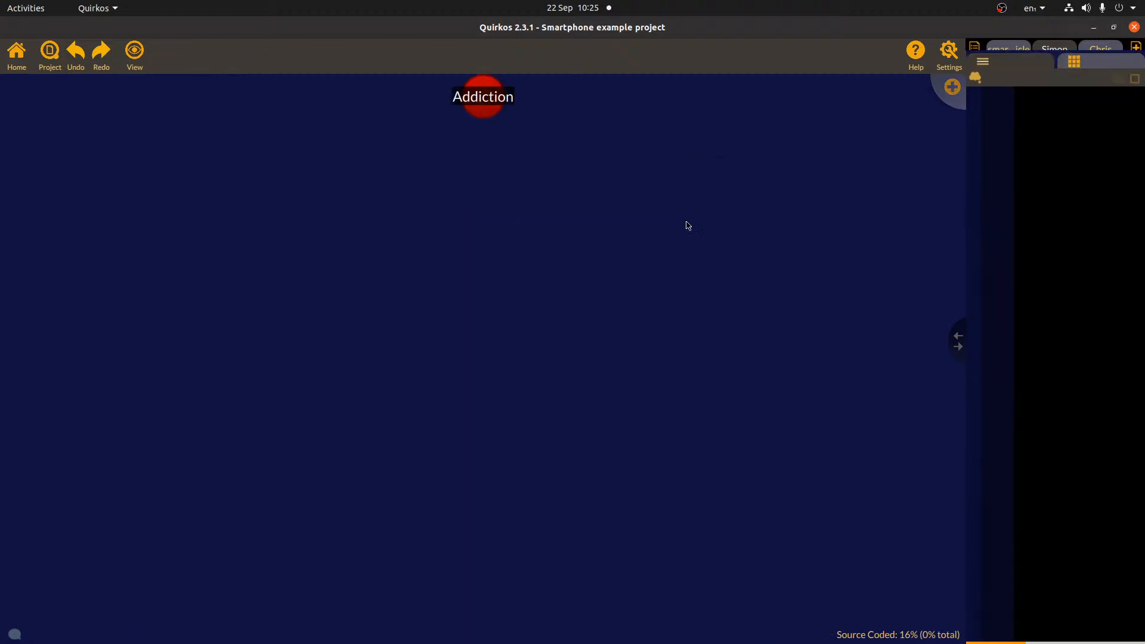
{"action": "left_click_drag", "start_coordinate": [956, 339], "coordinate": [868, 346]}
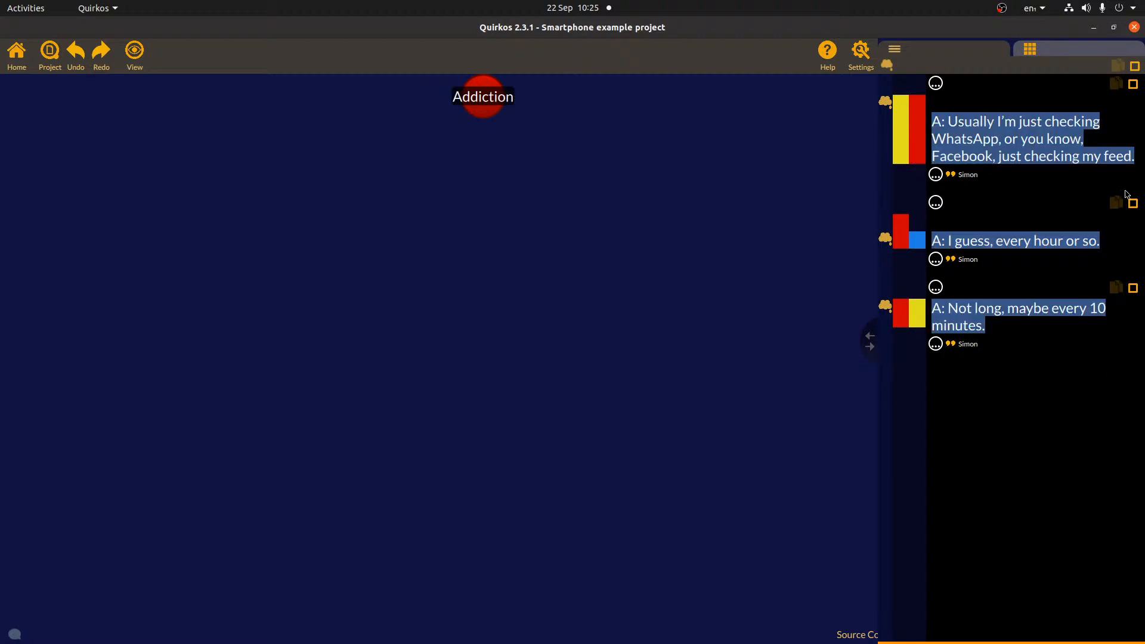
{"action": "left_click", "coordinate": [1132, 85]}
{"action": "left_click", "coordinate": [1134, 67]}
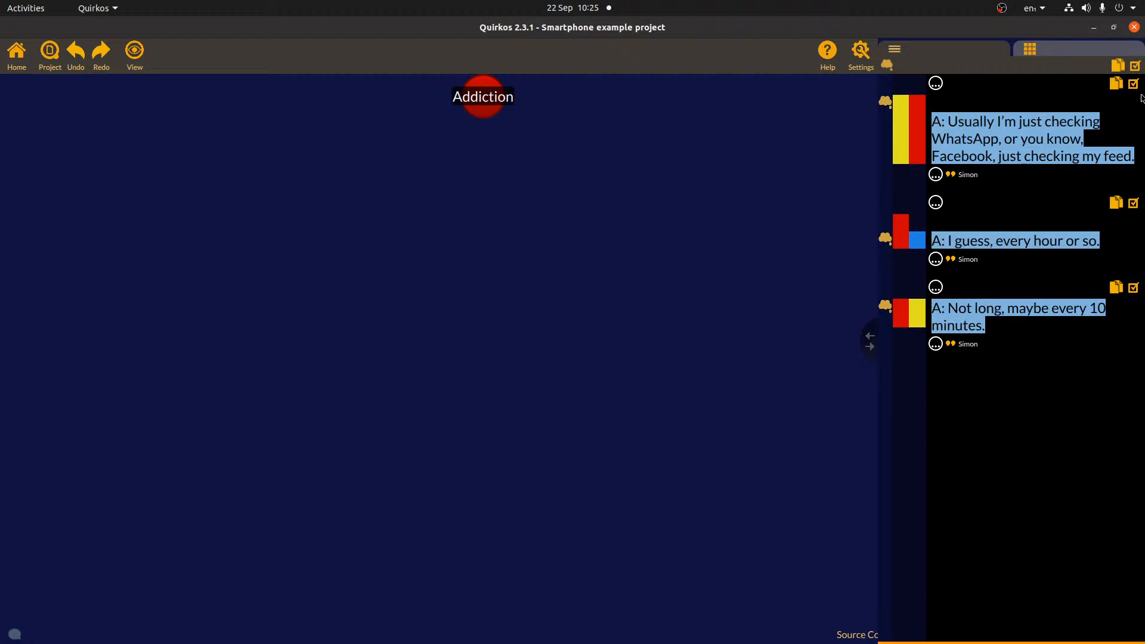
{"action": "left_click", "coordinate": [1134, 86]}
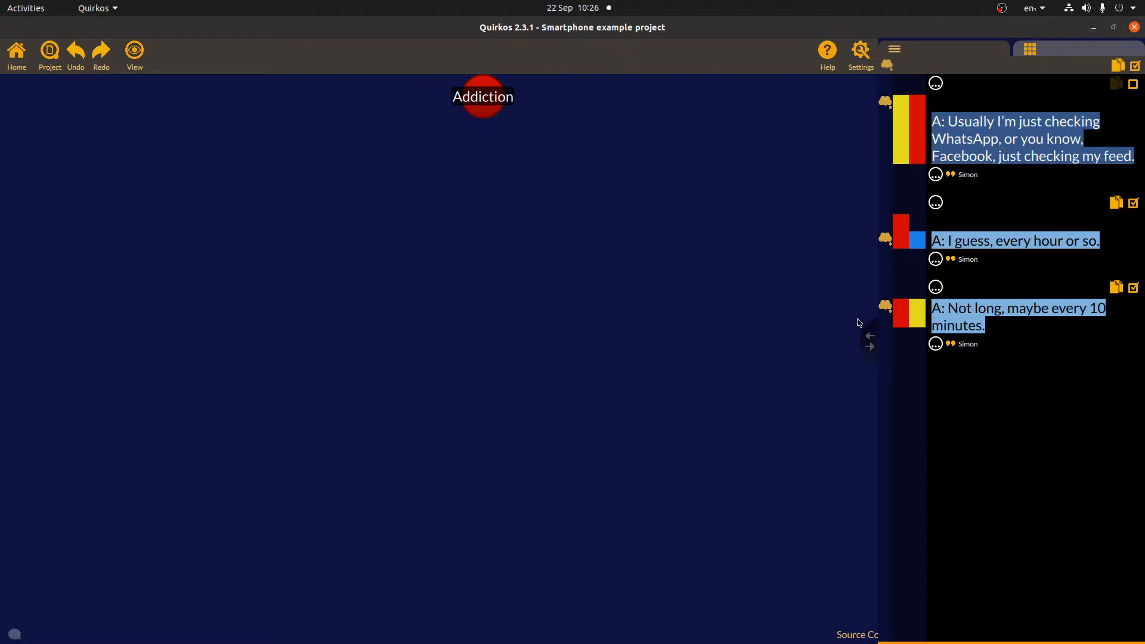
{"action": "left_click", "coordinate": [10, 64]}
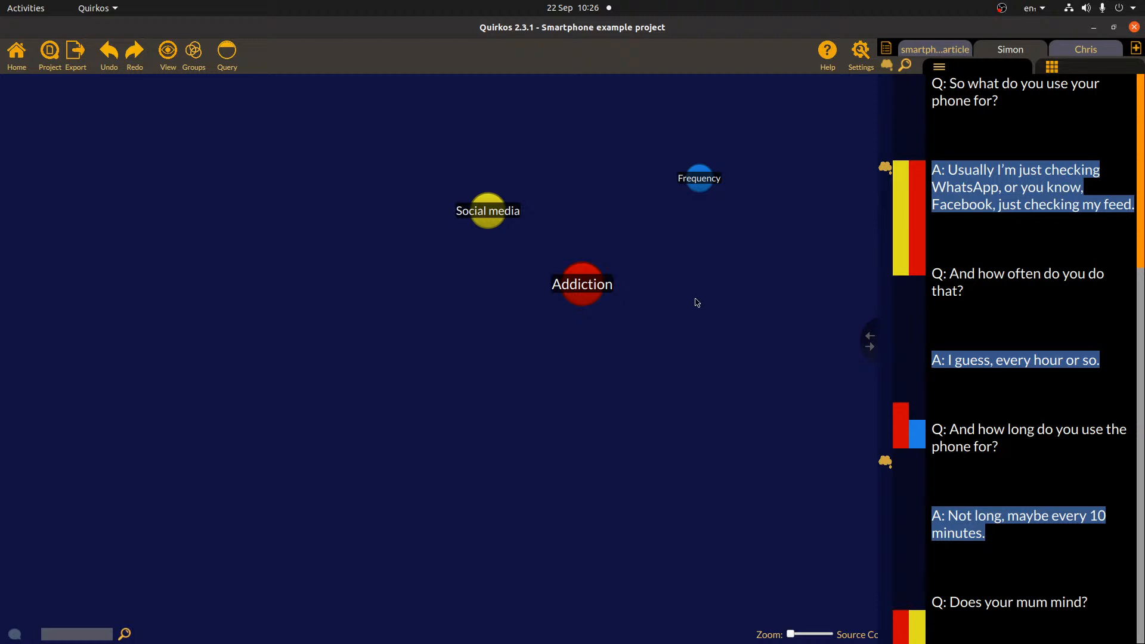
- Create a WhatsApp quirk from the answer about checking WhatsApp and Facebook
{"action": "left_click_drag", "start_coordinate": [868, 346], "coordinate": [839, 342]}
{"action": "left_click_drag", "start_coordinate": [970, 360], "coordinate": [997, 362]}
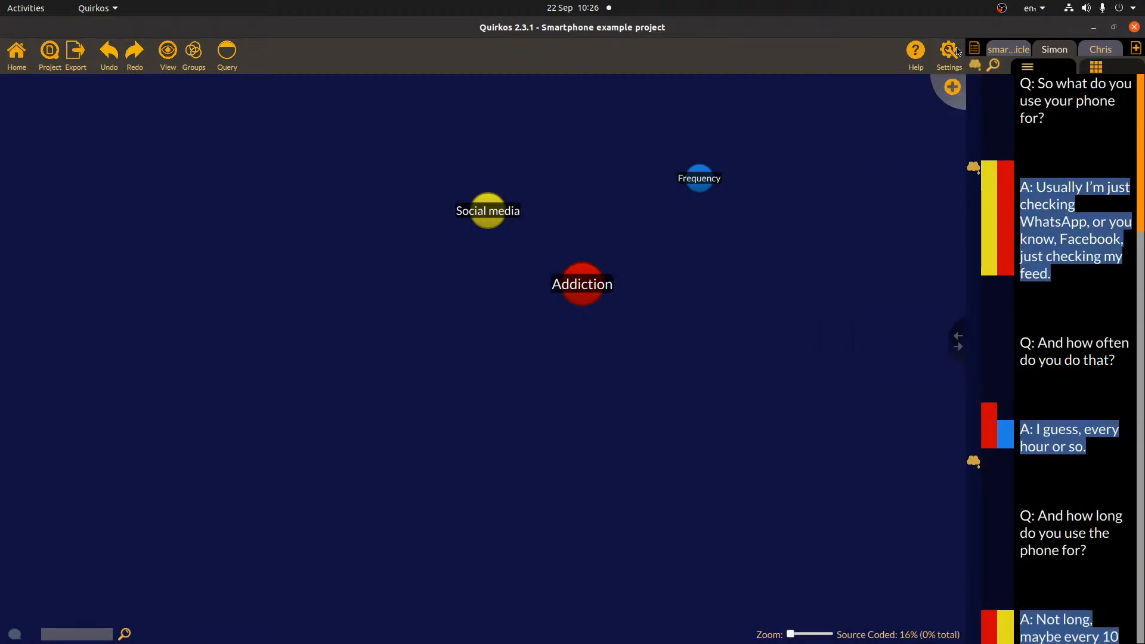
{"action": "left_click_drag", "start_coordinate": [1057, 273], "coordinate": [1020, 183]}
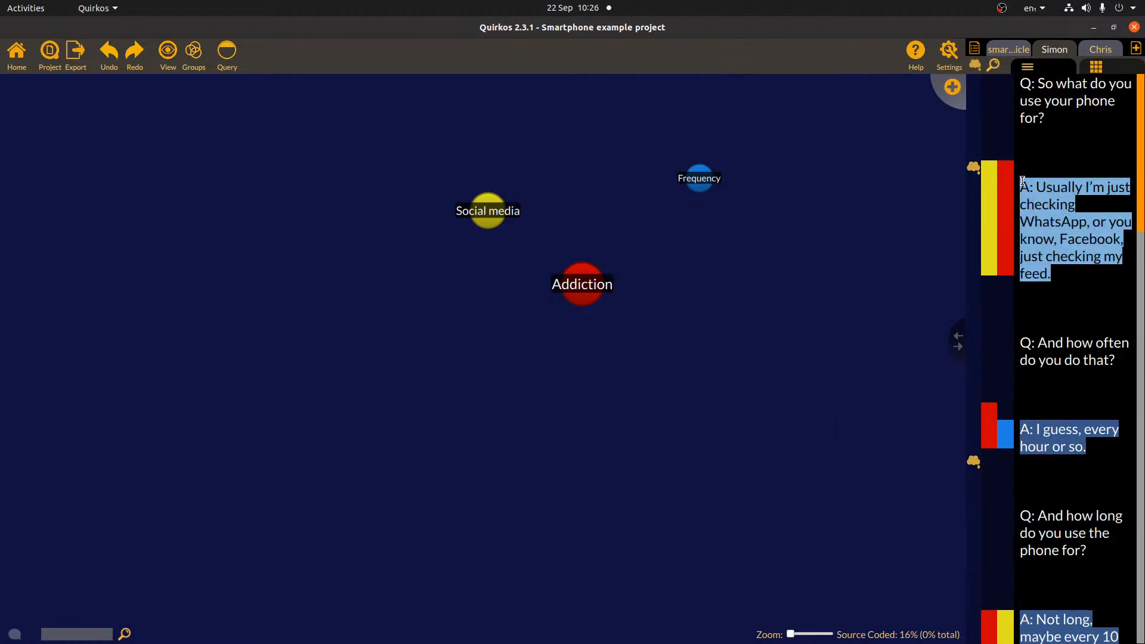
{"action": "left_click_drag", "start_coordinate": [1073, 244], "coordinate": [948, 85]}
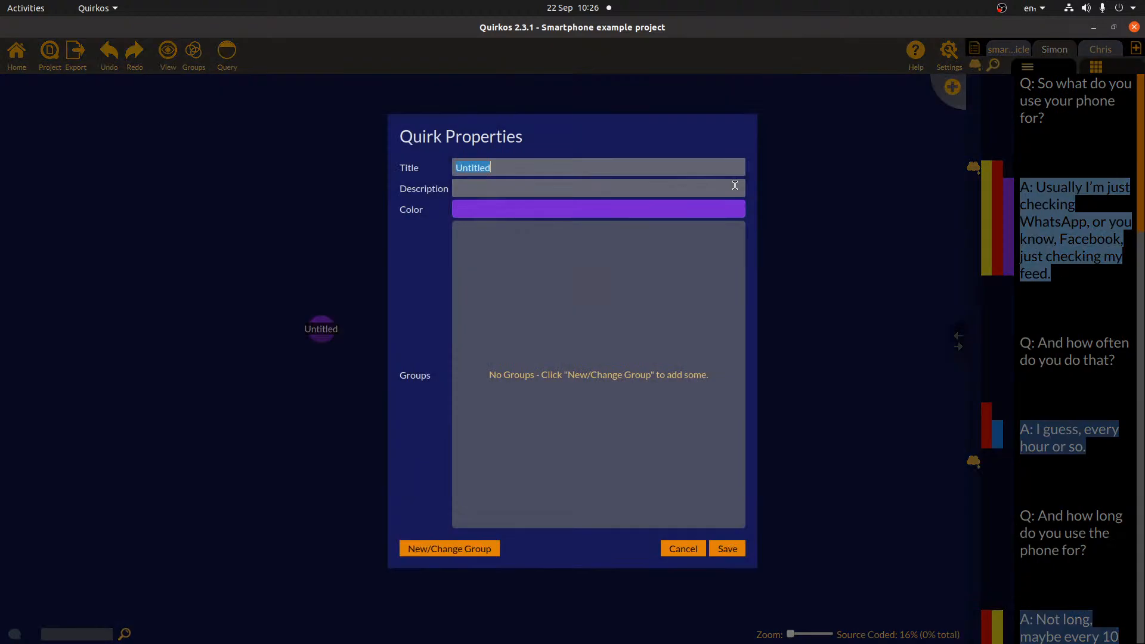
{"action": "type", "text": "Whats"}
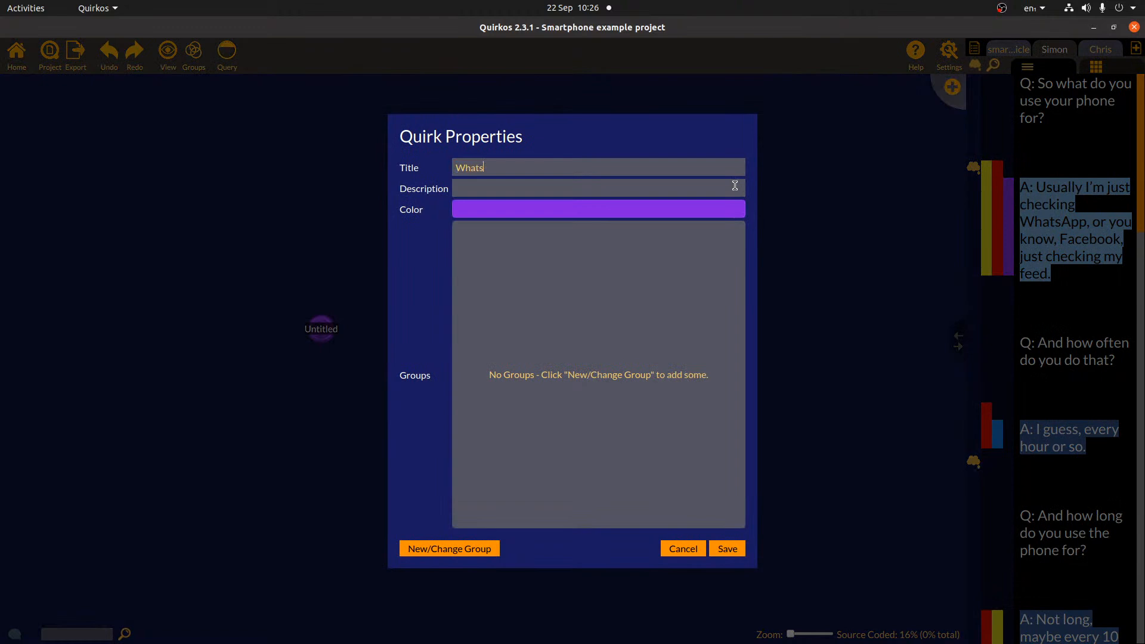
{"action": "type", "text": "App"}
{"action": "left_click", "coordinate": [727, 549]}
- Create a Facebook quirk from the same answer, then widen the transcript again
{"action": "left_click_drag", "start_coordinate": [1077, 239], "coordinate": [951, 89]}
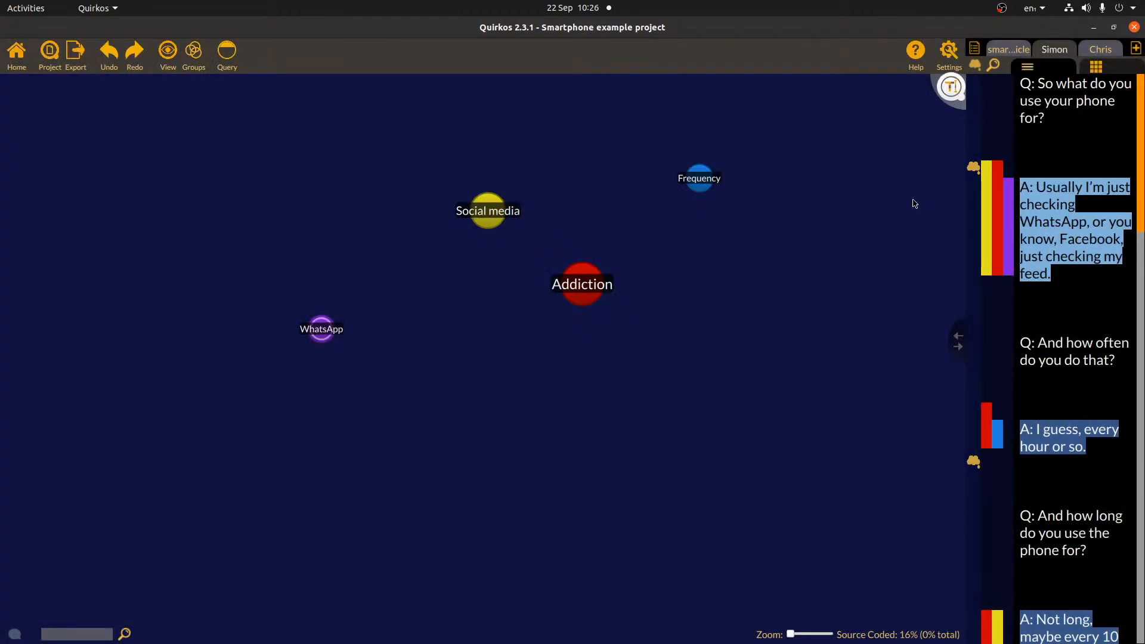
{"action": "type", "text": "AFacebook"}
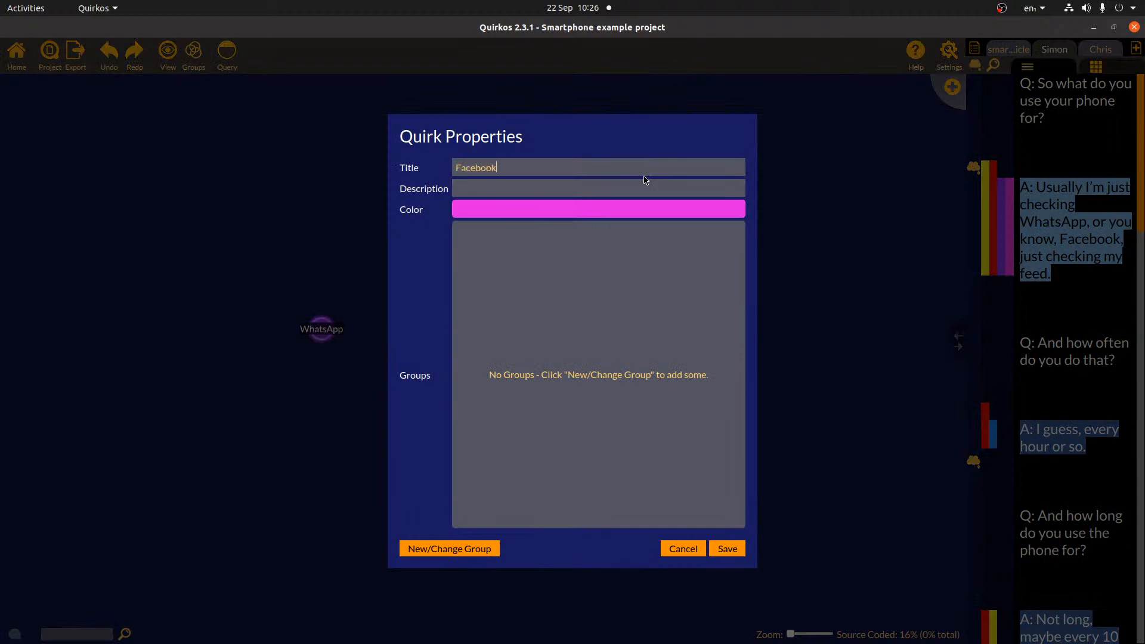
{"action": "left_click", "coordinate": [728, 549]}
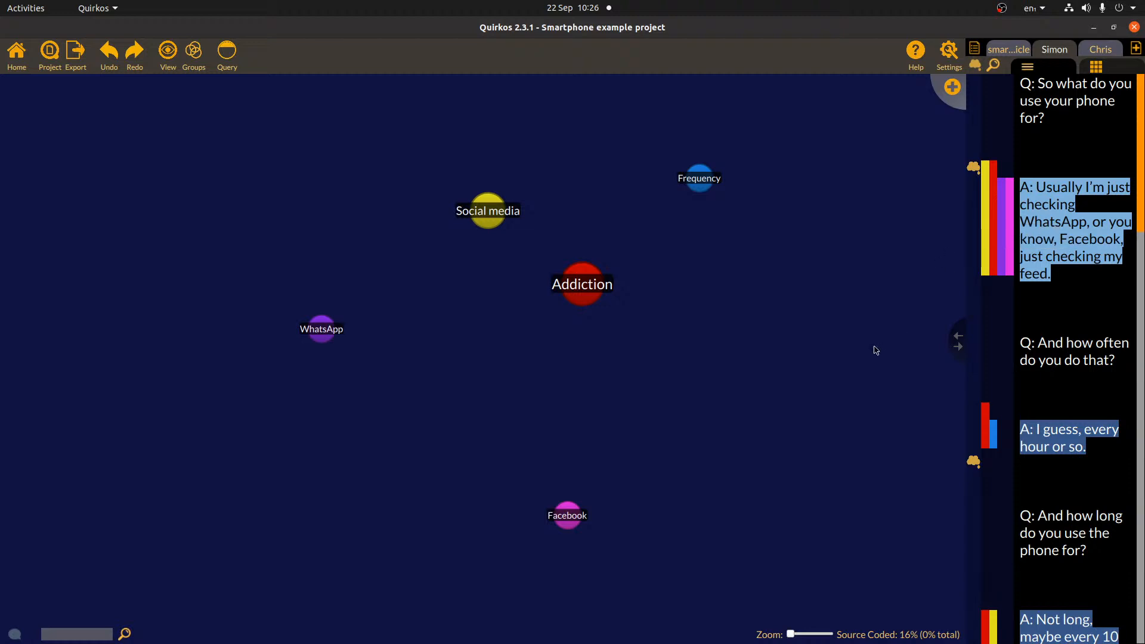
{"action": "left_click", "coordinate": [957, 337]}
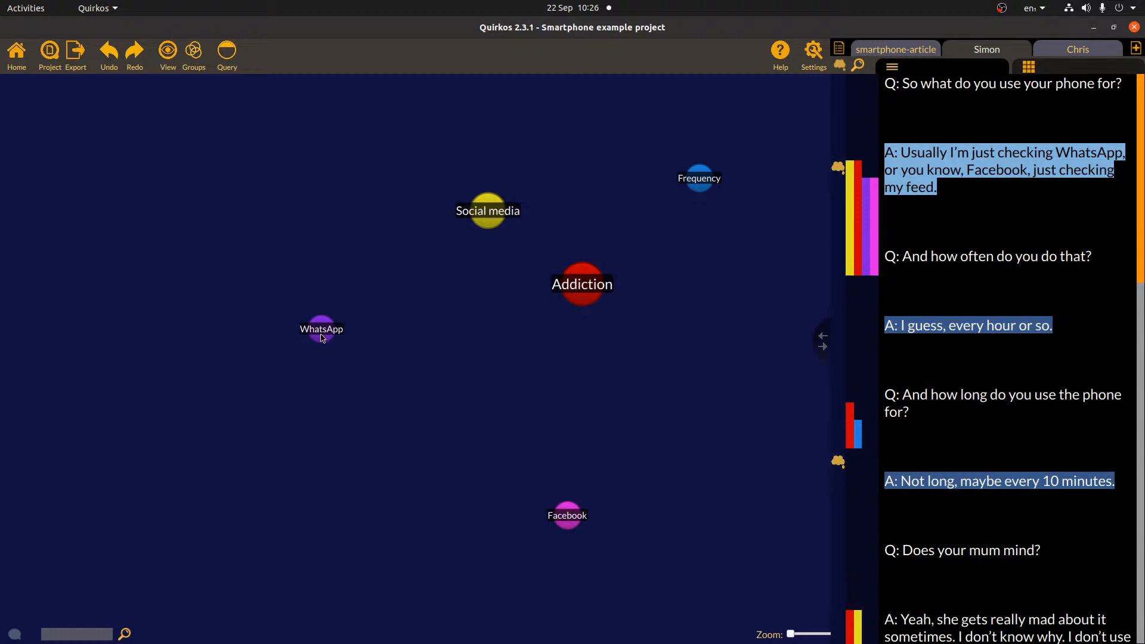
- Drop the WhatsApp and Facebook bubbles onto Social media so they become its sub-quirks
{"action": "left_click_drag", "start_coordinate": [563, 518], "coordinate": [481, 426]}
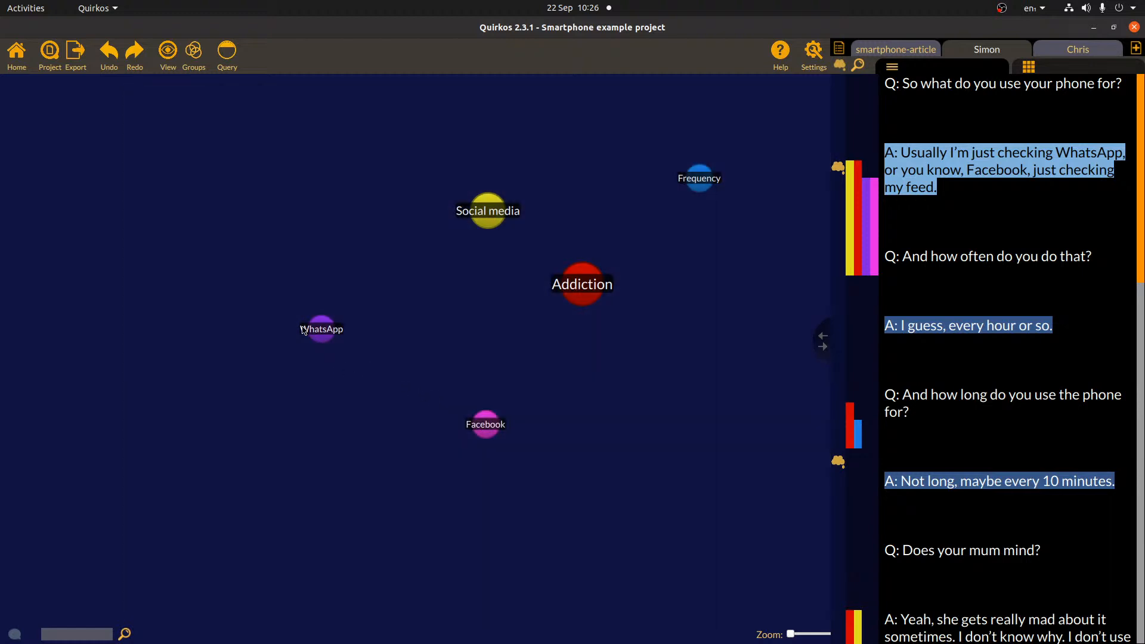
{"action": "left_click_drag", "start_coordinate": [320, 340], "coordinate": [489, 218]}
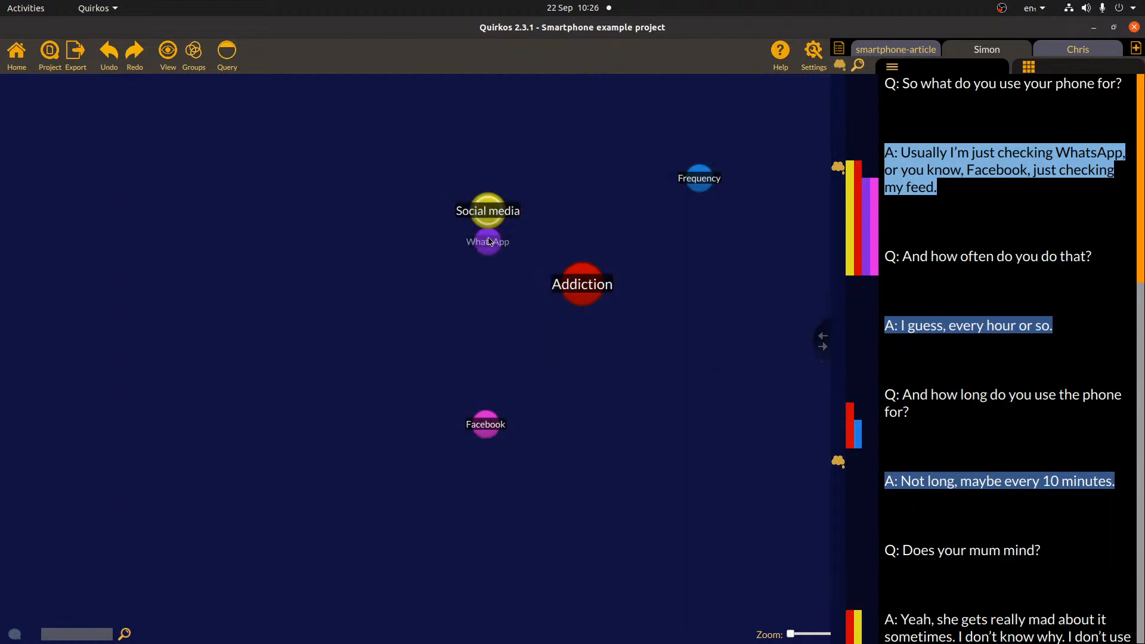
{"action": "left_click_drag", "start_coordinate": [483, 434], "coordinate": [492, 216]}
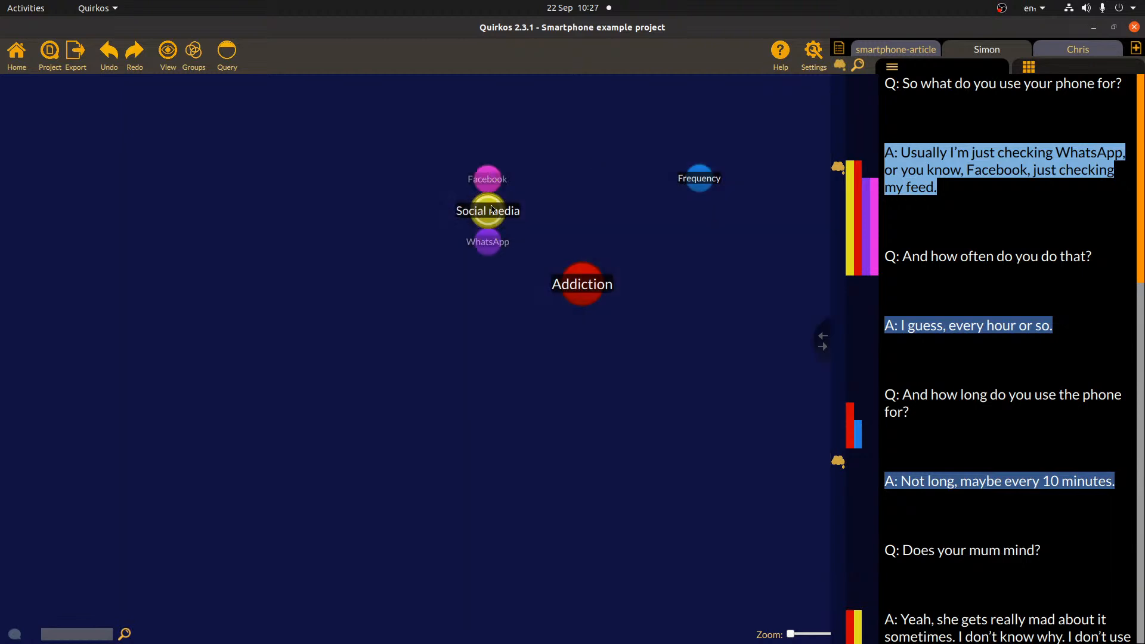
{"action": "mouse_move", "coordinate": [486, 239]}
{"action": "left_mouse_down"}
{"action": "mouse_move", "coordinate": [425, 317]}
{"action": "mouse_move", "coordinate": [511, 287]}
{"action": "mouse_move", "coordinate": [511, 185]}
{"action": "mouse_move", "coordinate": [484, 244]}
{"action": "left_mouse_up"}
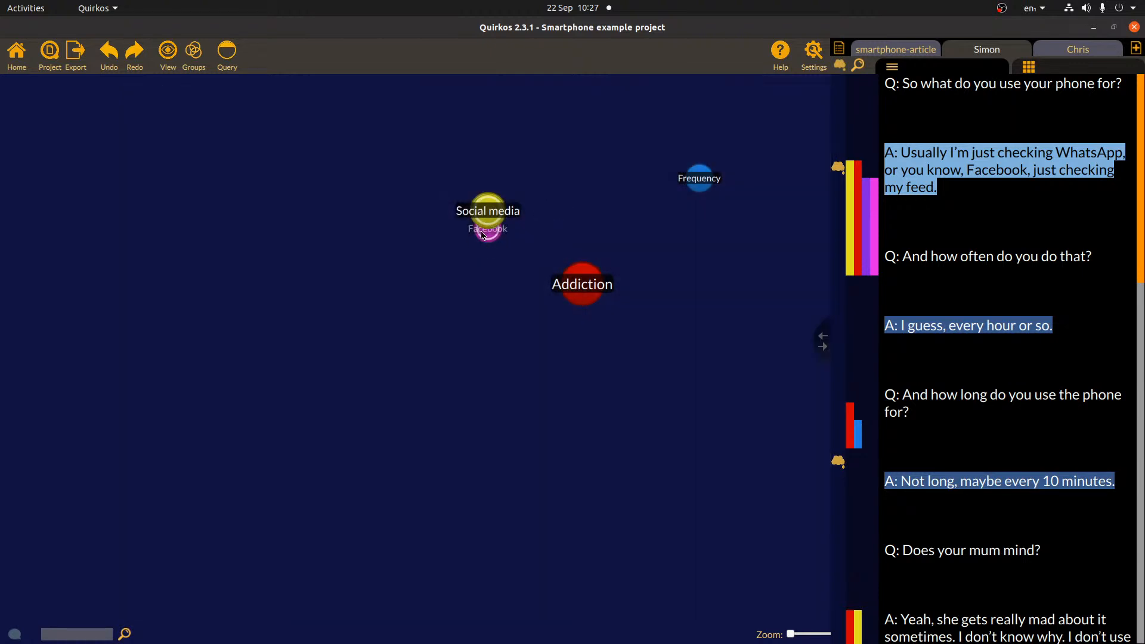
{"action": "mouse_move", "coordinate": [492, 244]}
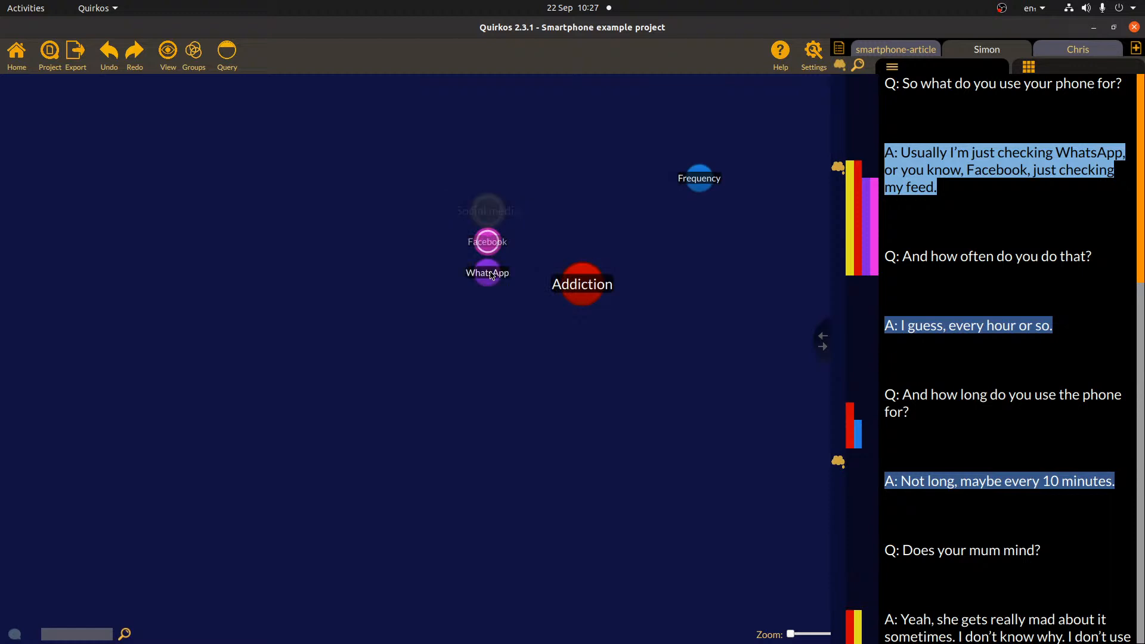
{"action": "mouse_move", "coordinate": [492, 275]}
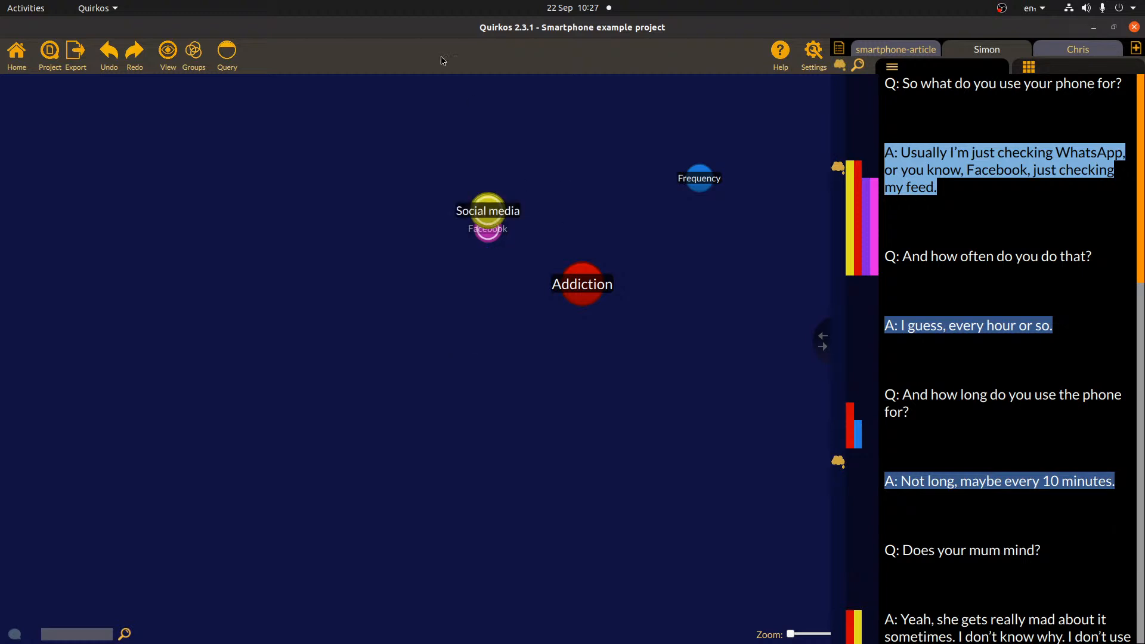
- Add a Twitter quirk and drop it onto Social media beside WhatsApp and Facebook
{"action": "right_click", "coordinate": [723, 225]}
{"action": "left_click", "coordinate": [754, 240]}
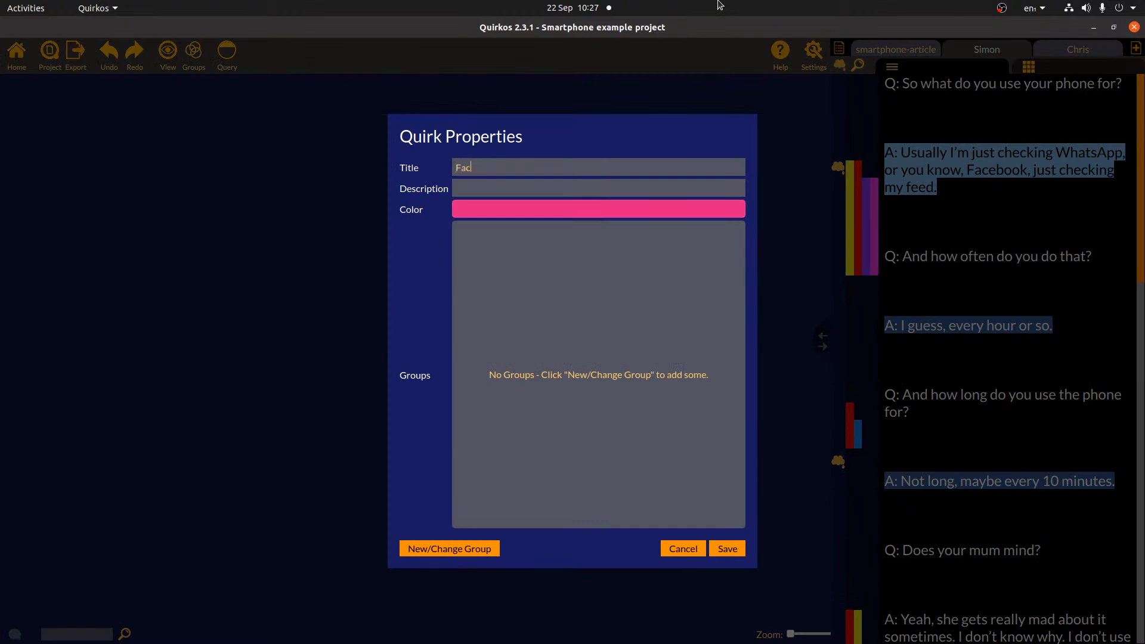
{"action": "type", "text": "Twitter"}
{"action": "left_click", "coordinate": [727, 548]}
{"action": "left_click_drag", "start_coordinate": [723, 224], "coordinate": [483, 212]}
{"action": "mouse_move", "coordinate": [486, 213]}
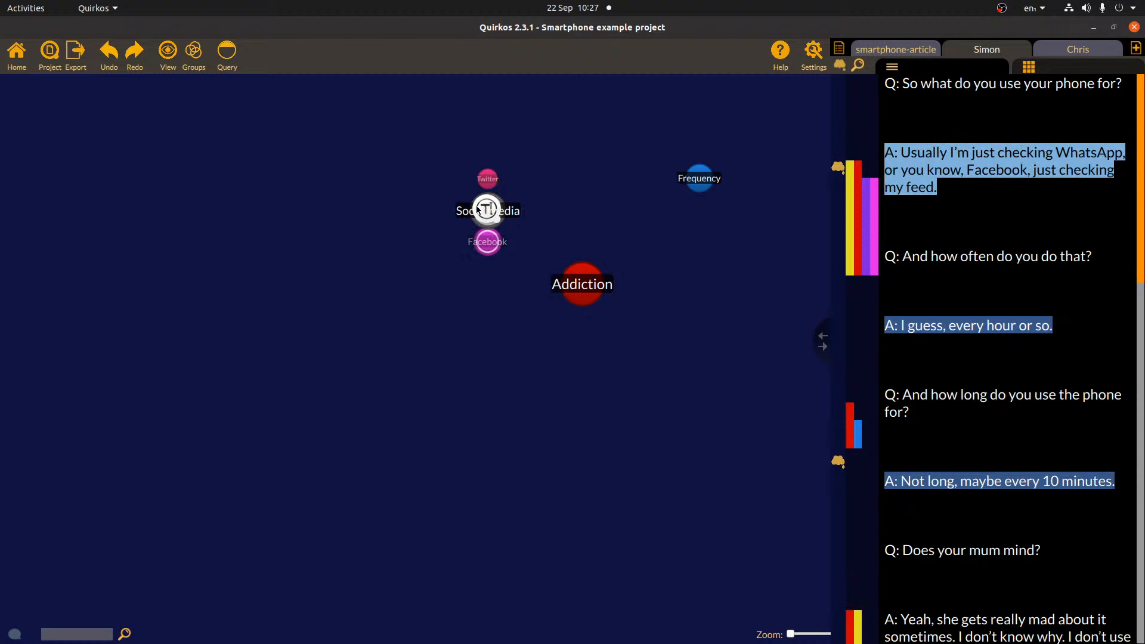
{"action": "left_click_drag", "start_coordinate": [484, 243], "coordinate": [486, 273]}
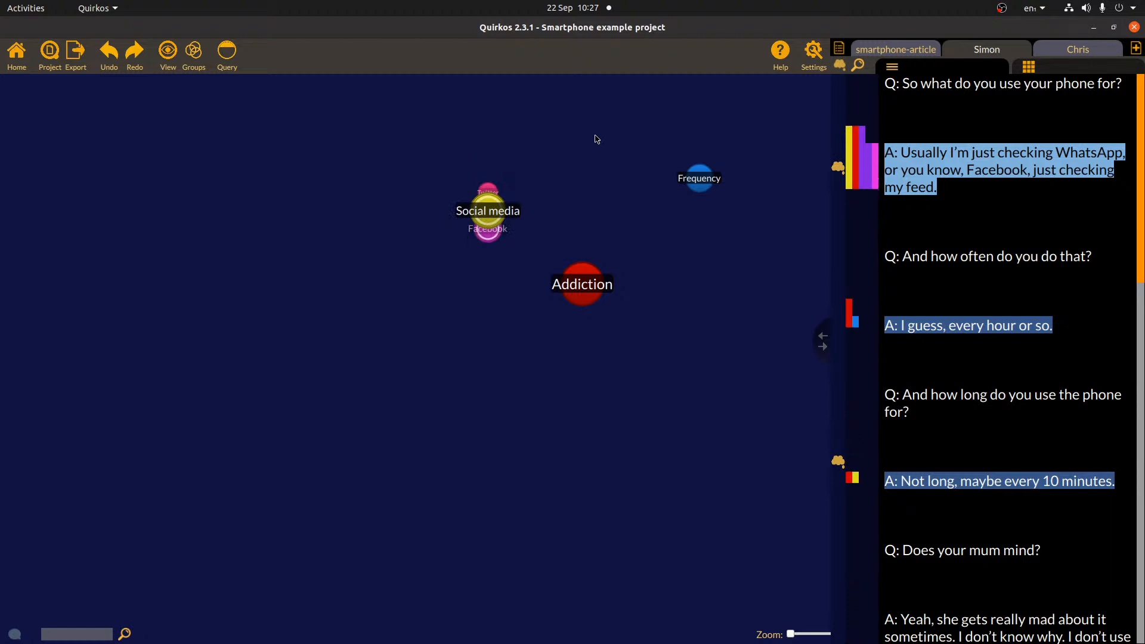
{"action": "mouse_move", "coordinate": [861, 168]}
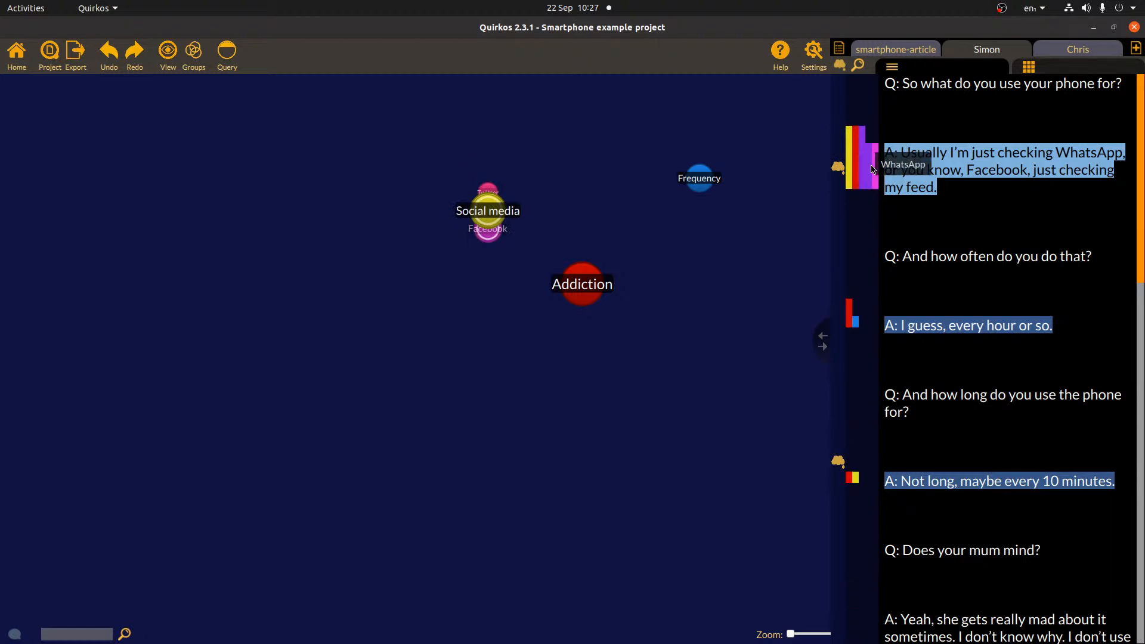
{"action": "right_click", "coordinate": [866, 166]}
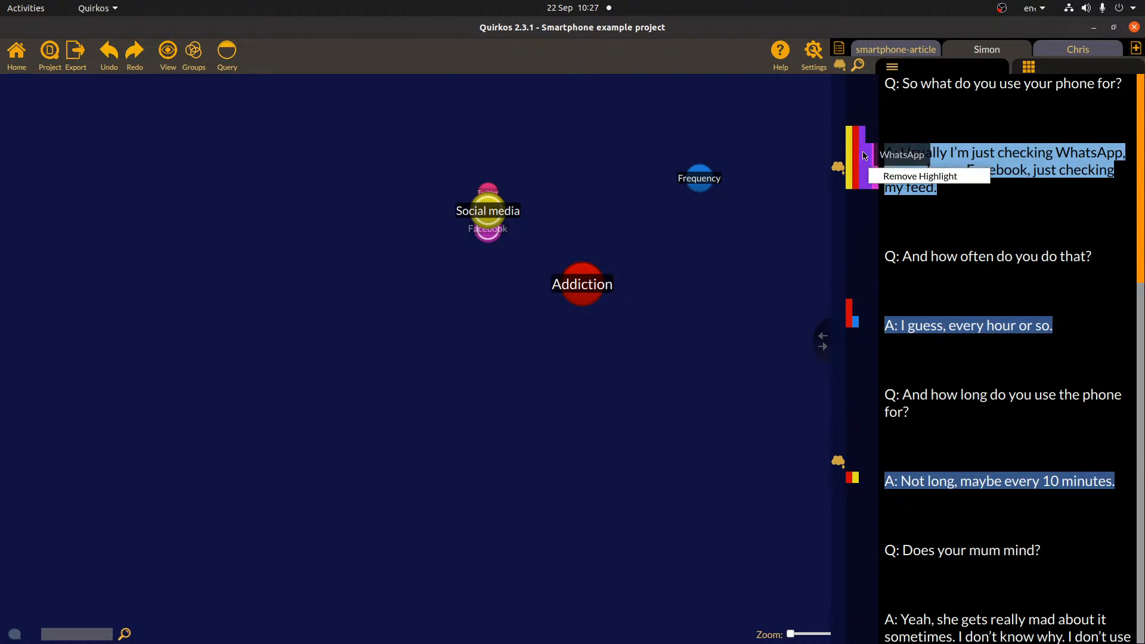
{"action": "left_click", "coordinate": [895, 181]}
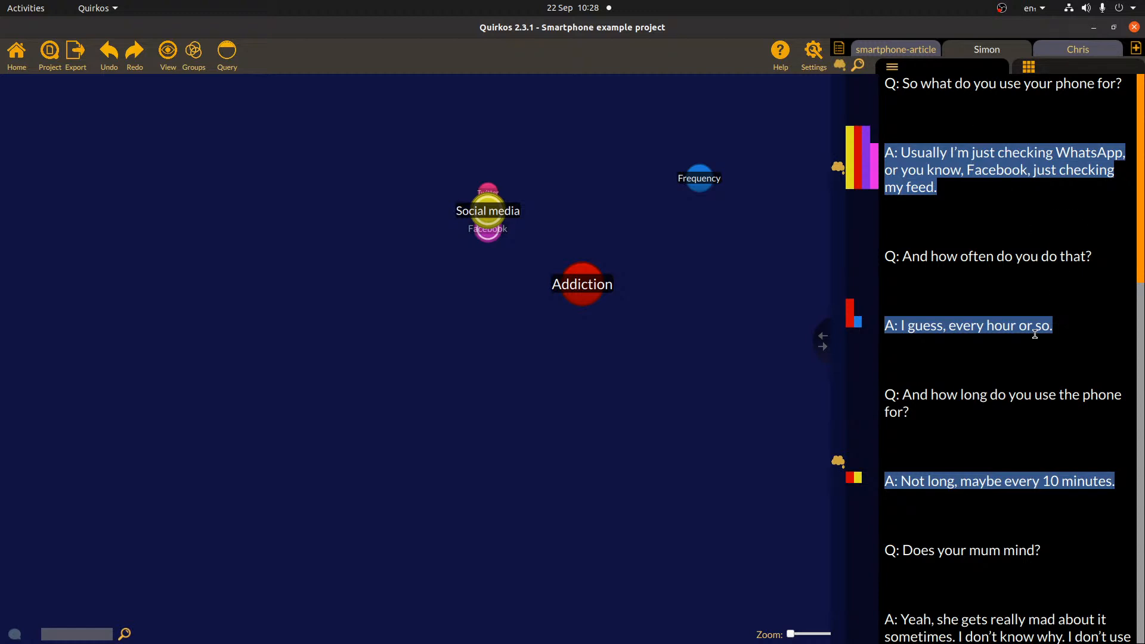
{"action": "left_click", "coordinate": [1050, 69]}
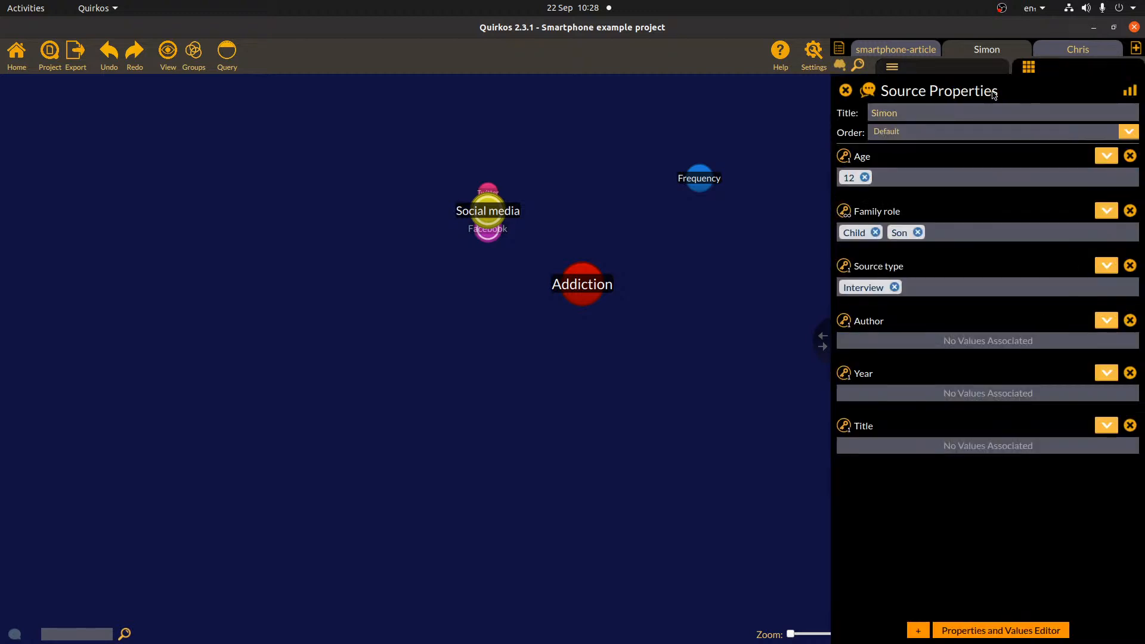
{"action": "left_click", "coordinate": [959, 72]}
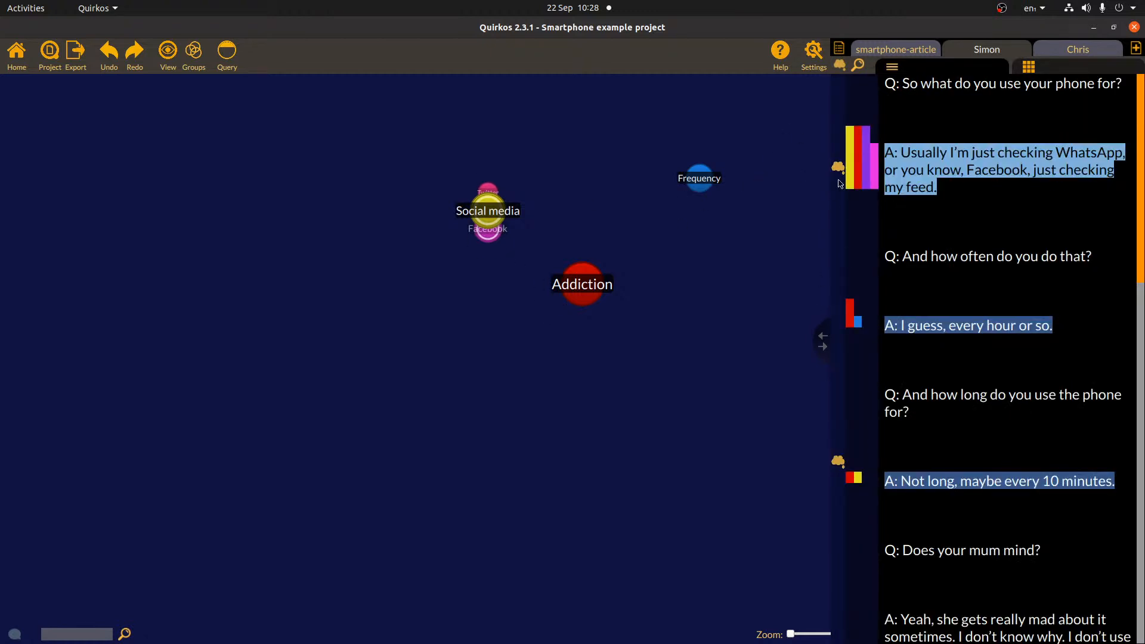
{"action": "left_click", "coordinate": [839, 64]}
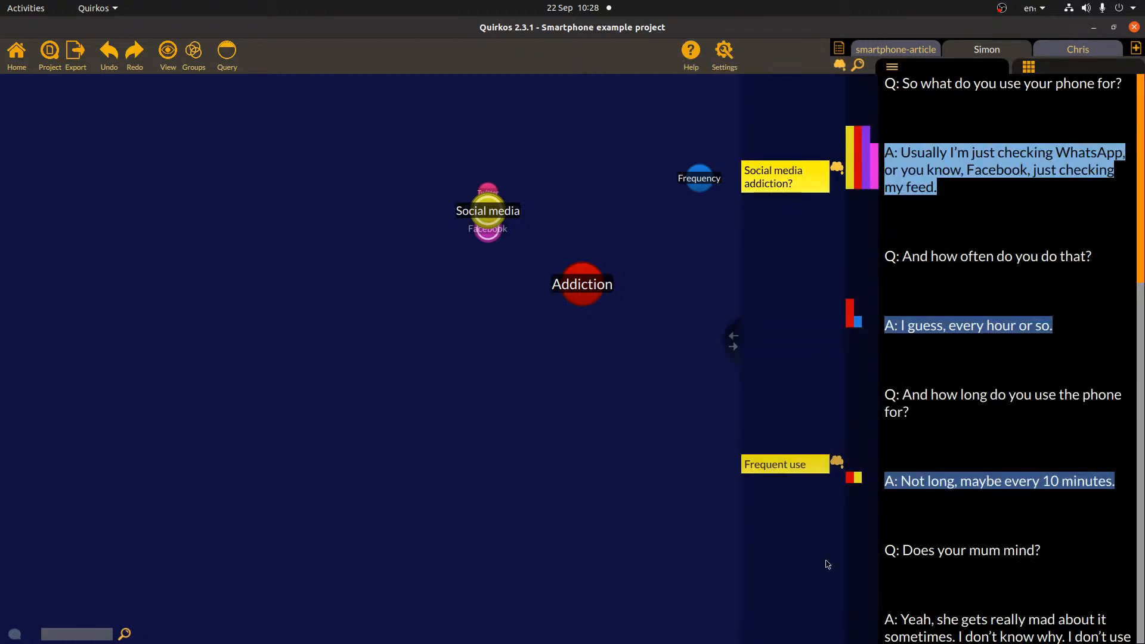
{"action": "left_click", "coordinate": [839, 64]}
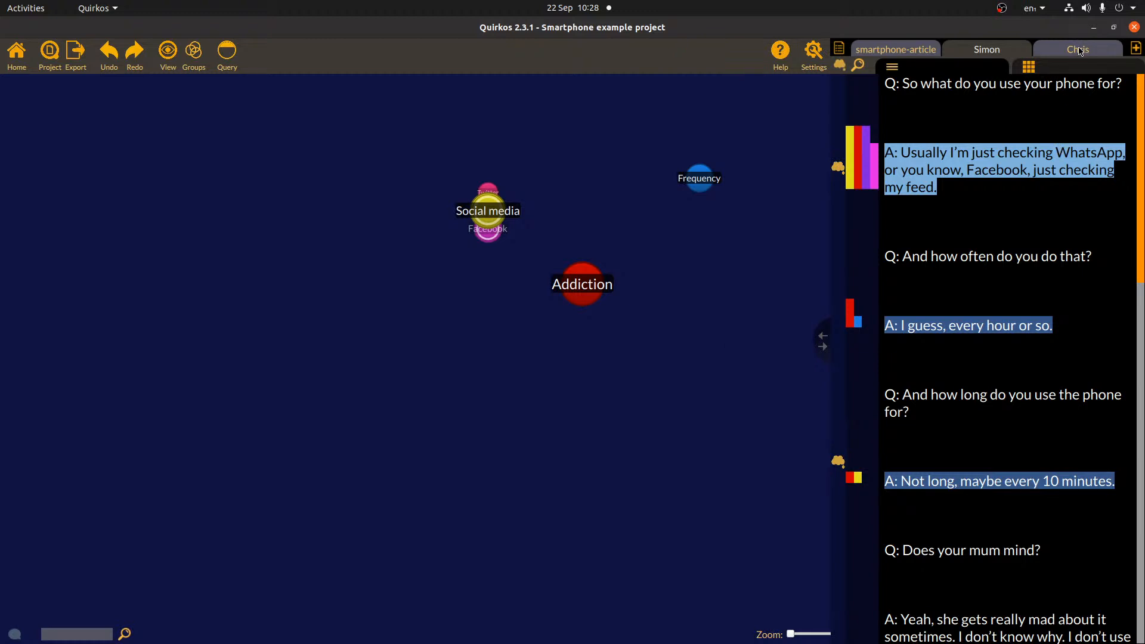
- Widen the transcript panel and code the last paragraph and the 'not too bad' sentence to Frequency
{"action": "left_click_drag", "start_coordinate": [823, 349], "coordinate": [918, 347]}
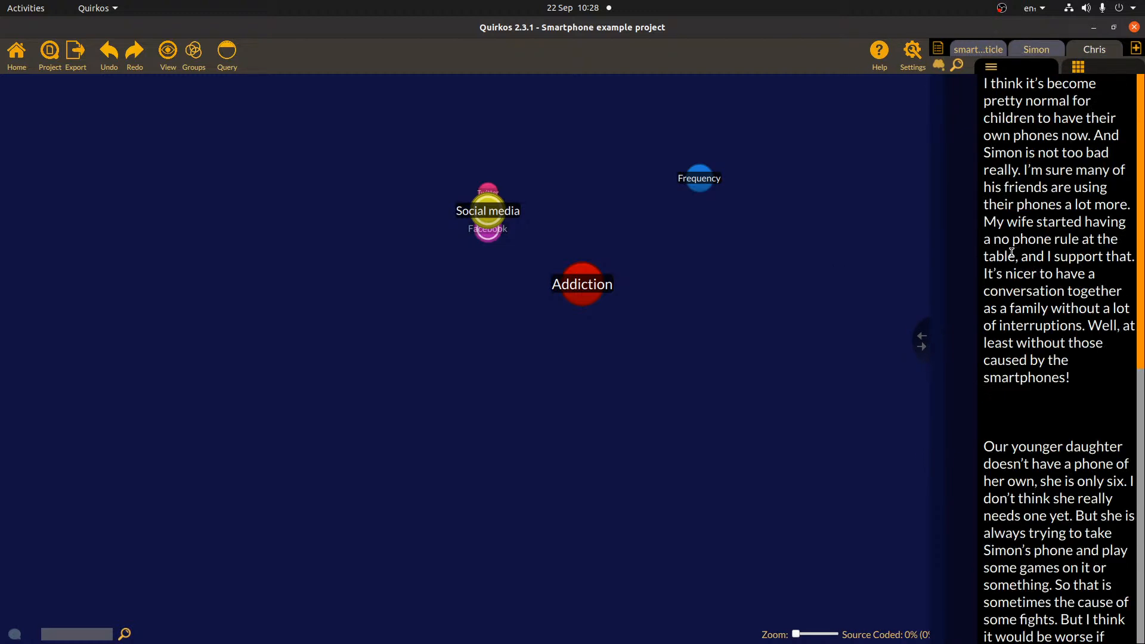
{"action": "left_click_drag", "start_coordinate": [921, 341], "coordinate": [796, 342]}
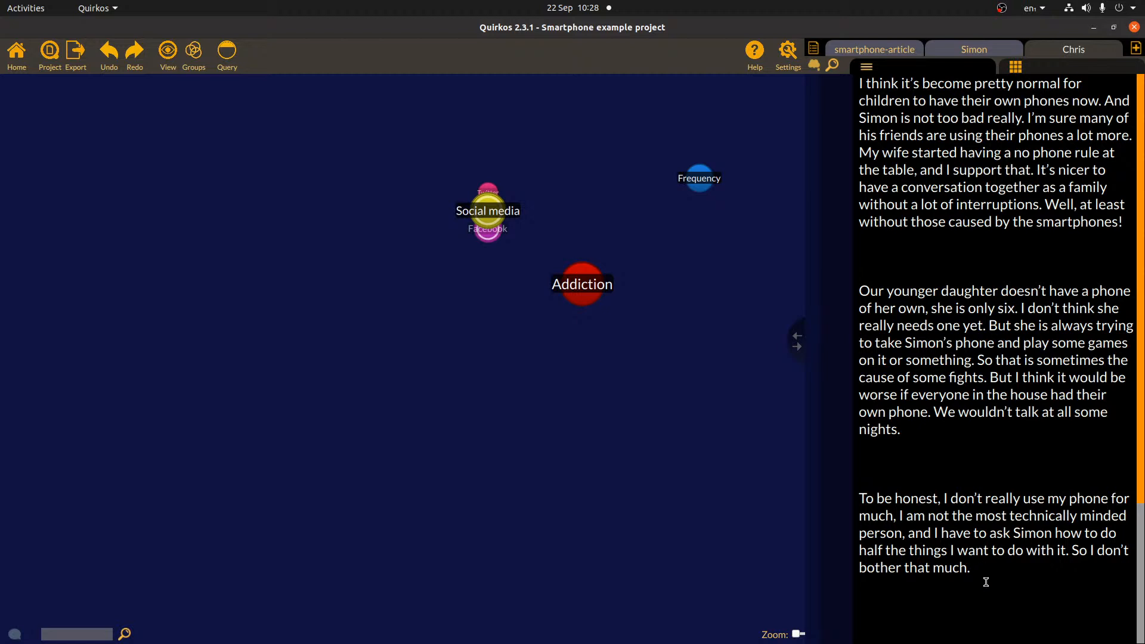
{"action": "triple_click", "coordinate": [907, 547]}
{"action": "left_click_drag", "start_coordinate": [990, 529], "coordinate": [700, 182]}
{"action": "mouse_move", "coordinate": [1024, 118]}
{"action": "left_mouse_down"}
{"action": "mouse_move", "coordinate": [1062, 100]}
{"action": "mouse_move", "coordinate": [1108, 100]}
{"action": "left_mouse_up"}
{"action": "left_click_drag", "start_coordinate": [988, 115], "coordinate": [703, 179]}
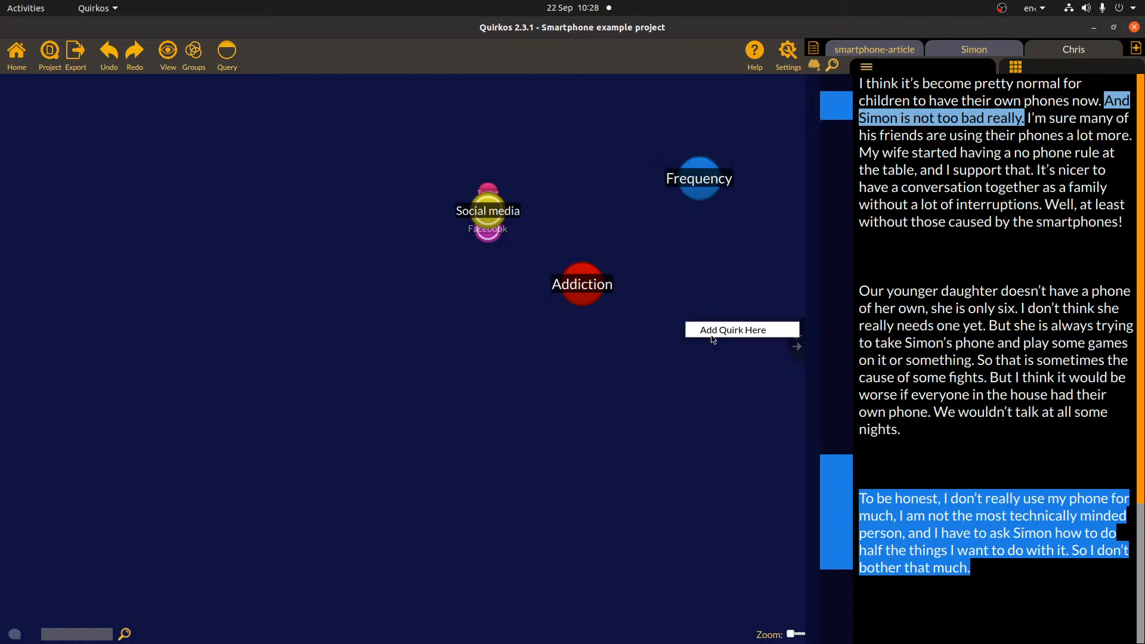
- Create a green What's 'Normal' quirk and select the paragraph's opening lines about phones being normal
{"action": "key", "text": "ctrl+n"}
{"action": "type", "text": "What's 'Nor"}
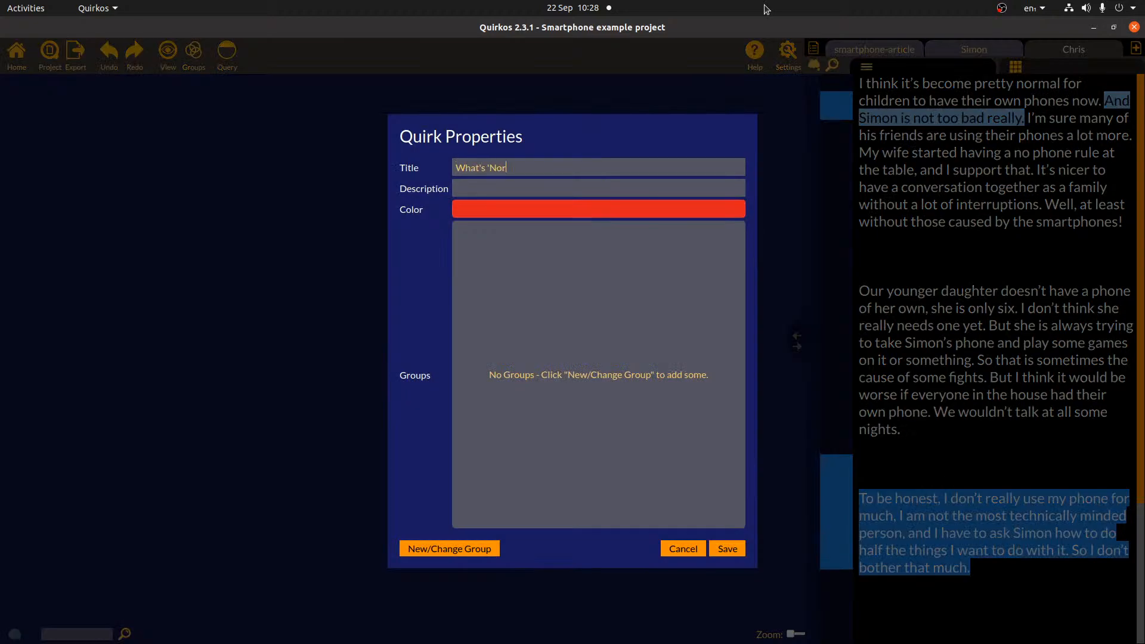
{"action": "type", "text": "mal'"}
{"action": "left_click", "coordinate": [511, 212]}
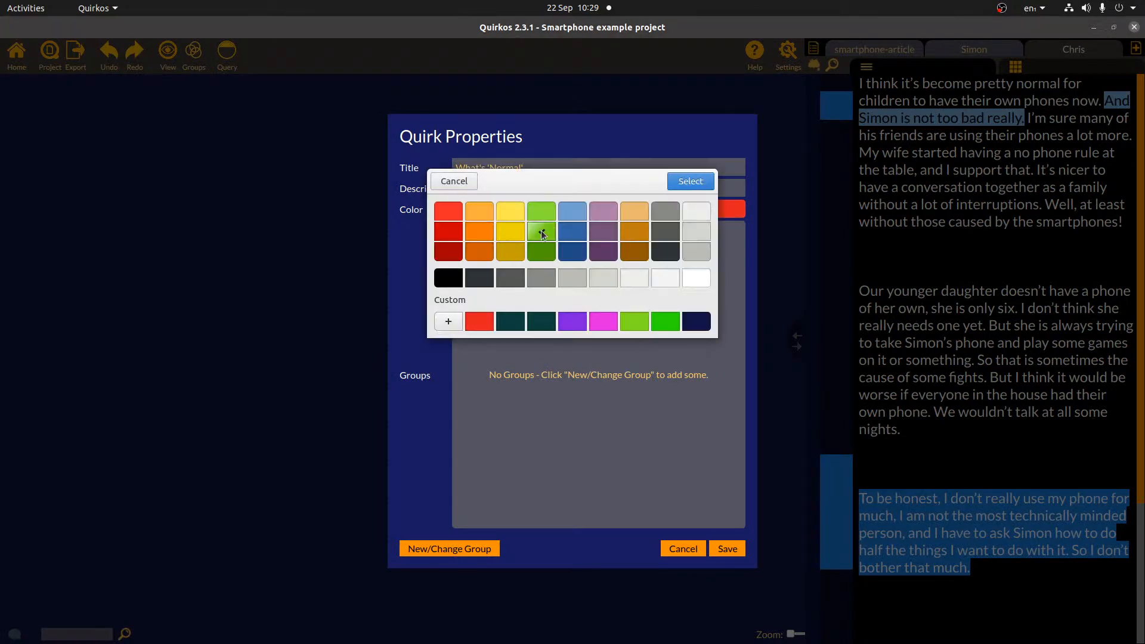
{"action": "left_click", "coordinate": [690, 181]}
{"action": "left_click", "coordinate": [727, 548]}
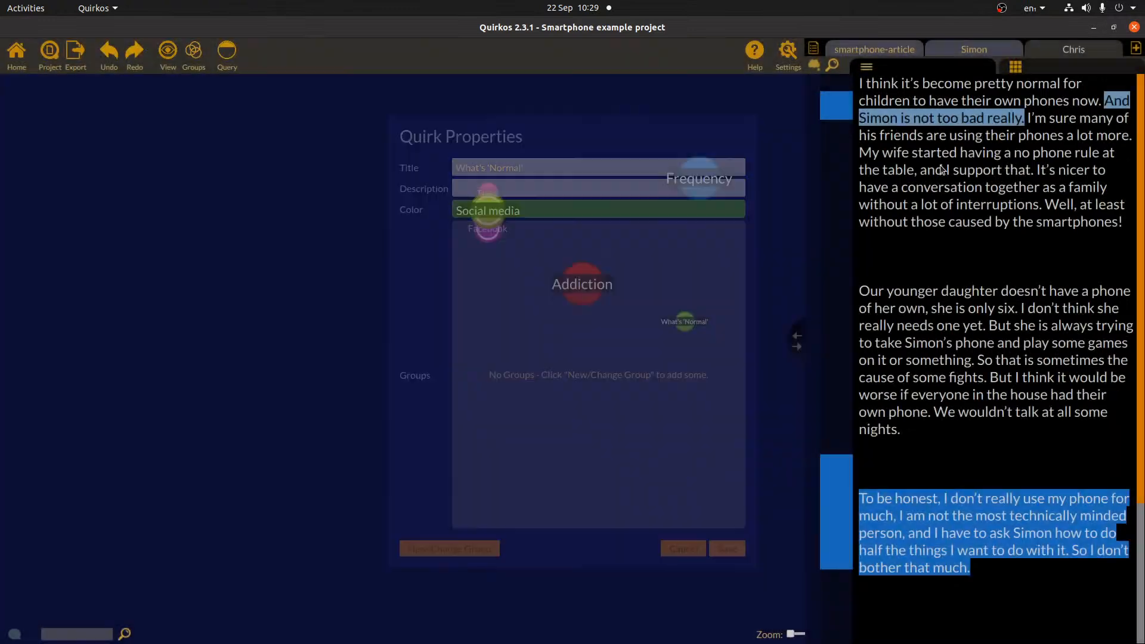
{"action": "left_click_drag", "start_coordinate": [864, 85], "coordinate": [686, 322]}
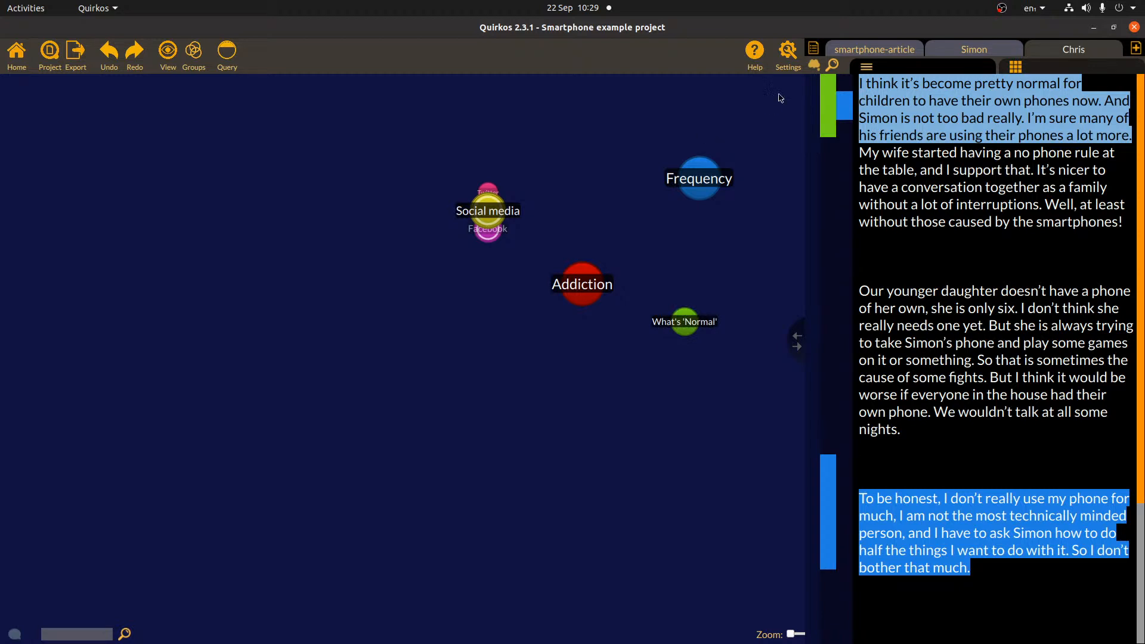
{"action": "left_click", "coordinate": [813, 48]}
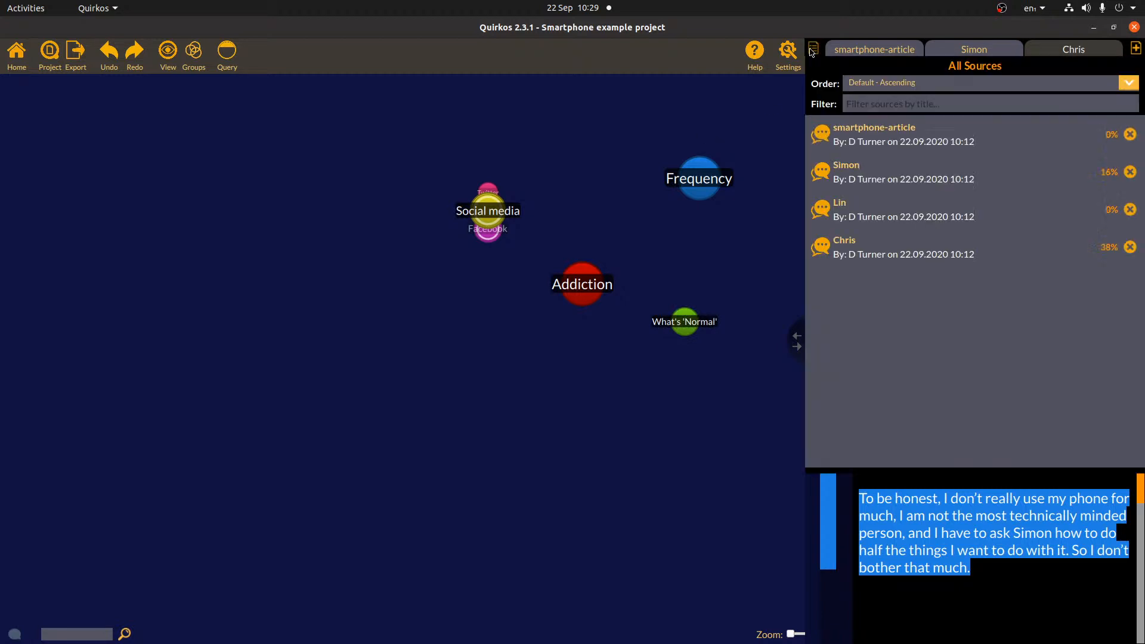
- Open the Lin interview and code its opening lines about constant battles to a new Conflict quirk
{"action": "left_click", "coordinate": [864, 215]}
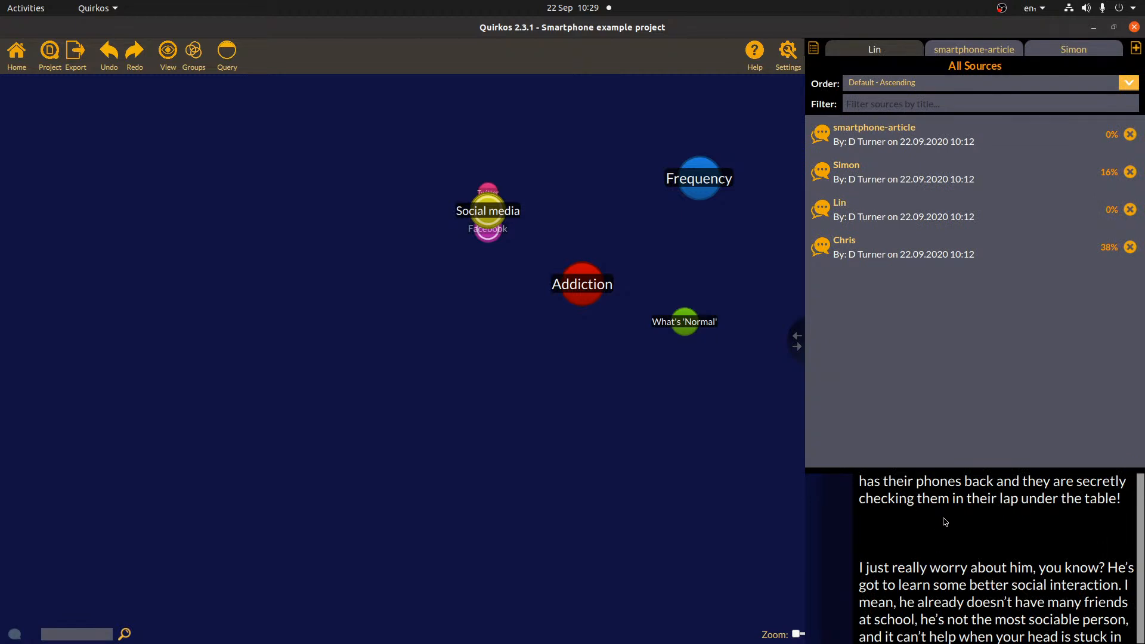
{"action": "left_click", "coordinate": [1006, 517]}
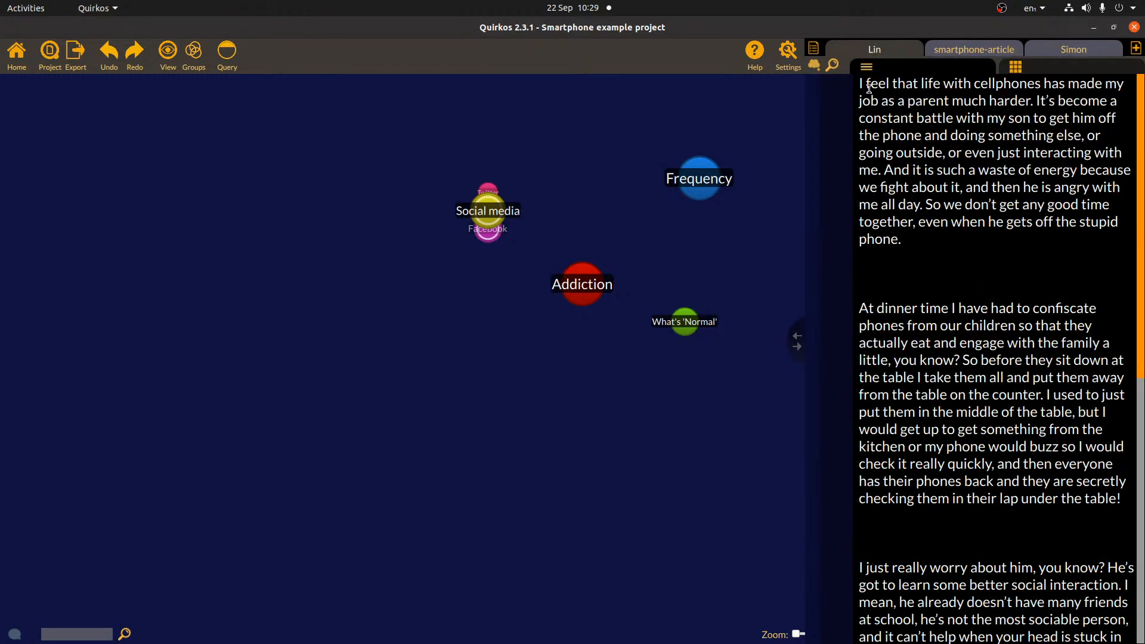
{"action": "mouse_move", "coordinate": [861, 85]}
{"action": "left_mouse_down"}
{"action": "mouse_move", "coordinate": [881, 171]}
{"action": "mouse_move", "coordinate": [850, 80]}
{"action": "left_mouse_up"}
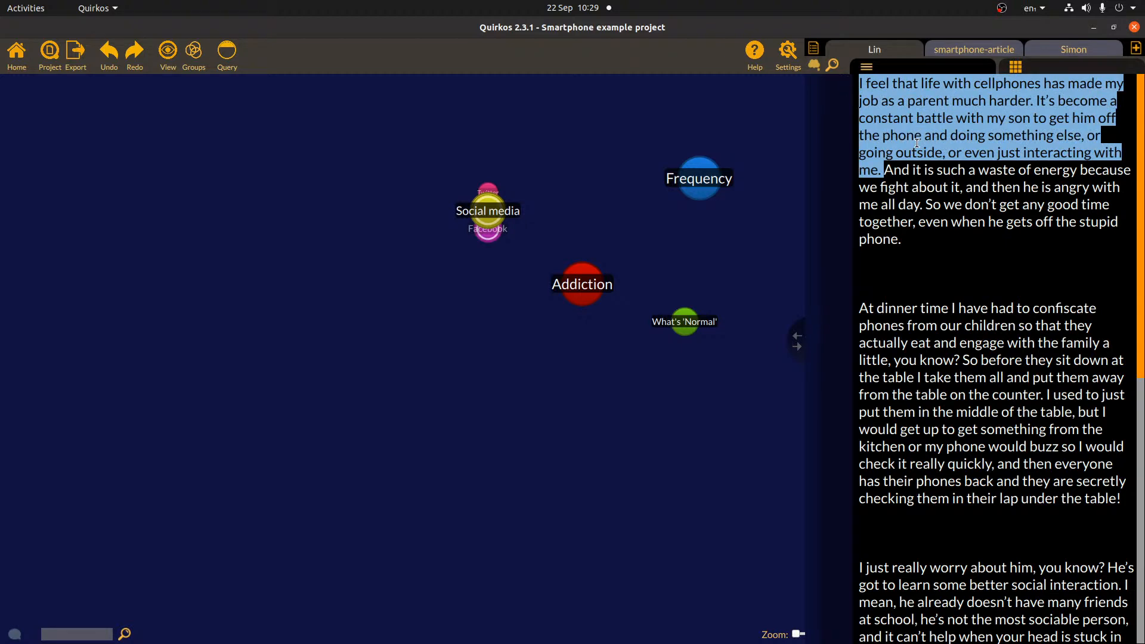
{"action": "right_click", "coordinate": [554, 379]}
{"action": "left_click", "coordinate": [588, 388]}
{"action": "type", "text": "Conflict"}
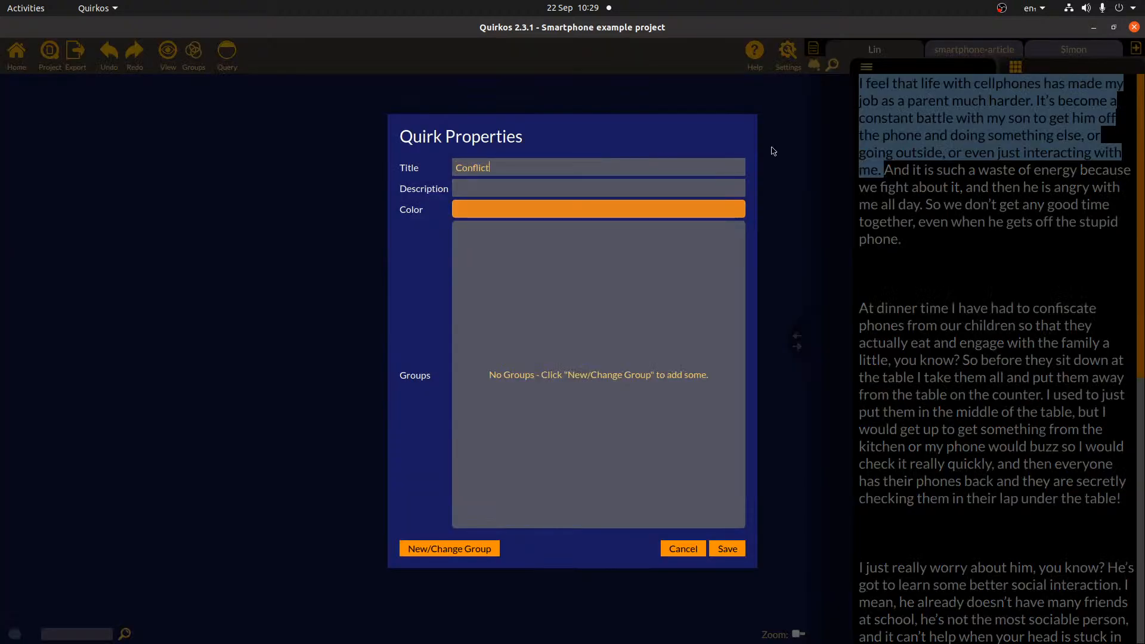
{"action": "left_click", "coordinate": [734, 549]}
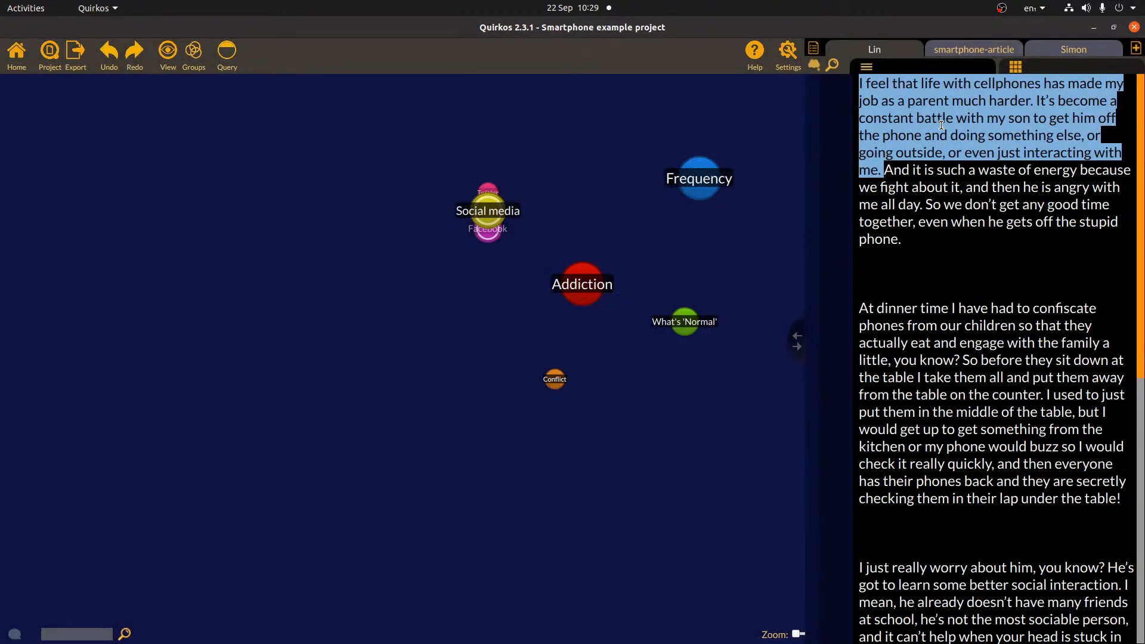
{"action": "left_click_drag", "start_coordinate": [544, 394], "coordinate": [557, 383]}
- Spread the bubbles out, moving Social media left, Conflict lower-left and Addiction slightly down-left
{"action": "left_click", "coordinate": [928, 299]}
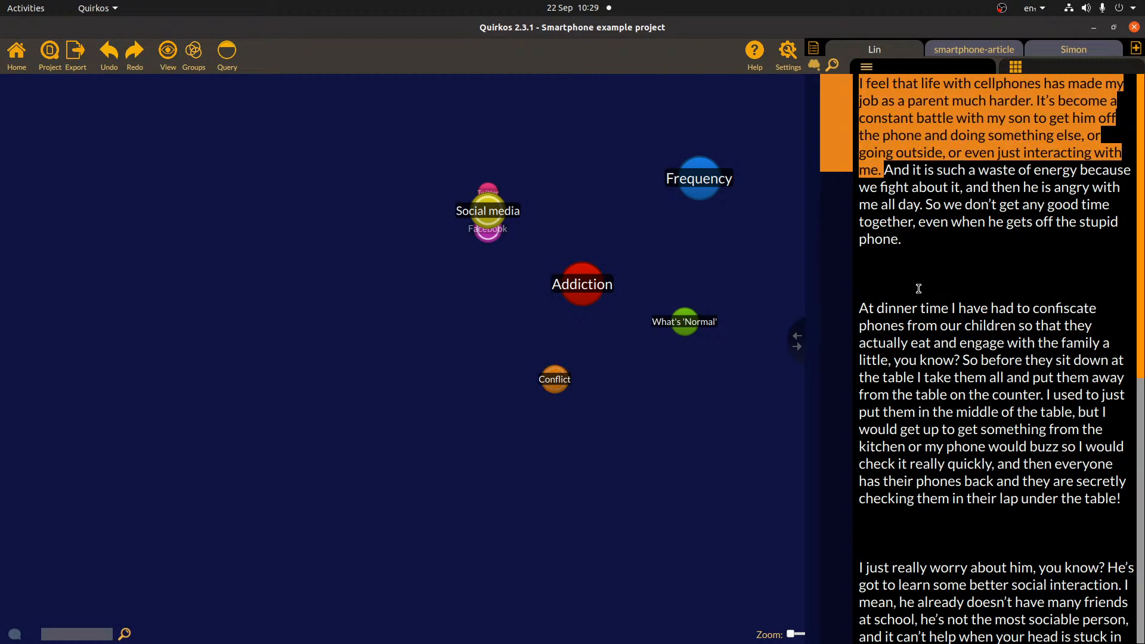
{"action": "left_click_drag", "start_coordinate": [497, 216], "coordinate": [400, 210]}
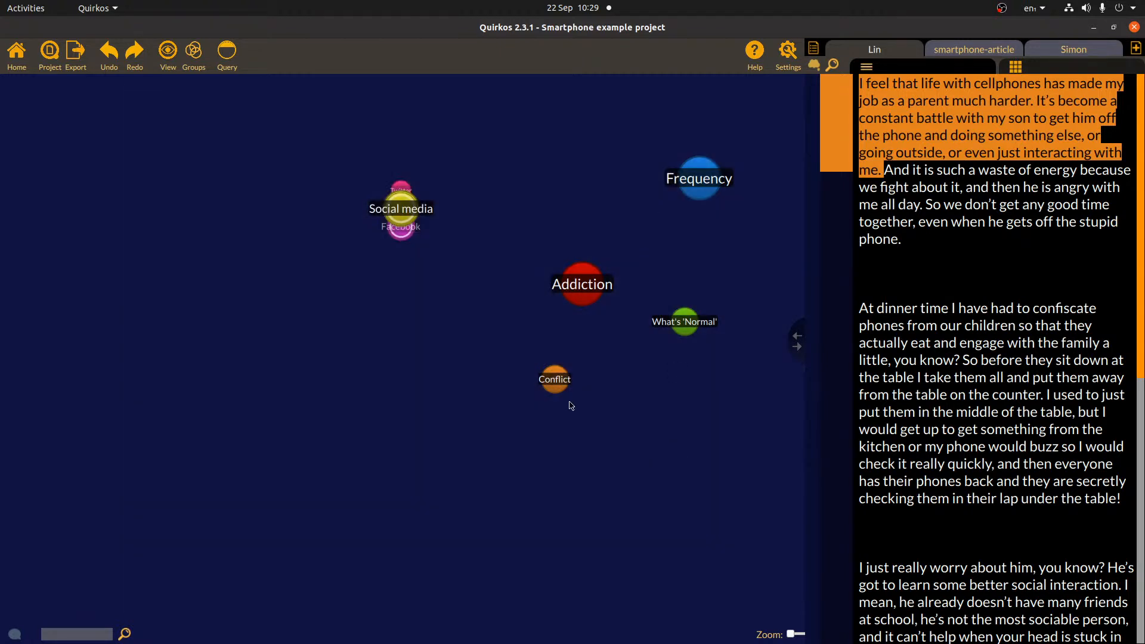
{"action": "left_click_drag", "start_coordinate": [555, 380], "coordinate": [433, 436]}
{"action": "left_click_drag", "start_coordinate": [582, 284], "coordinate": [520, 299]}
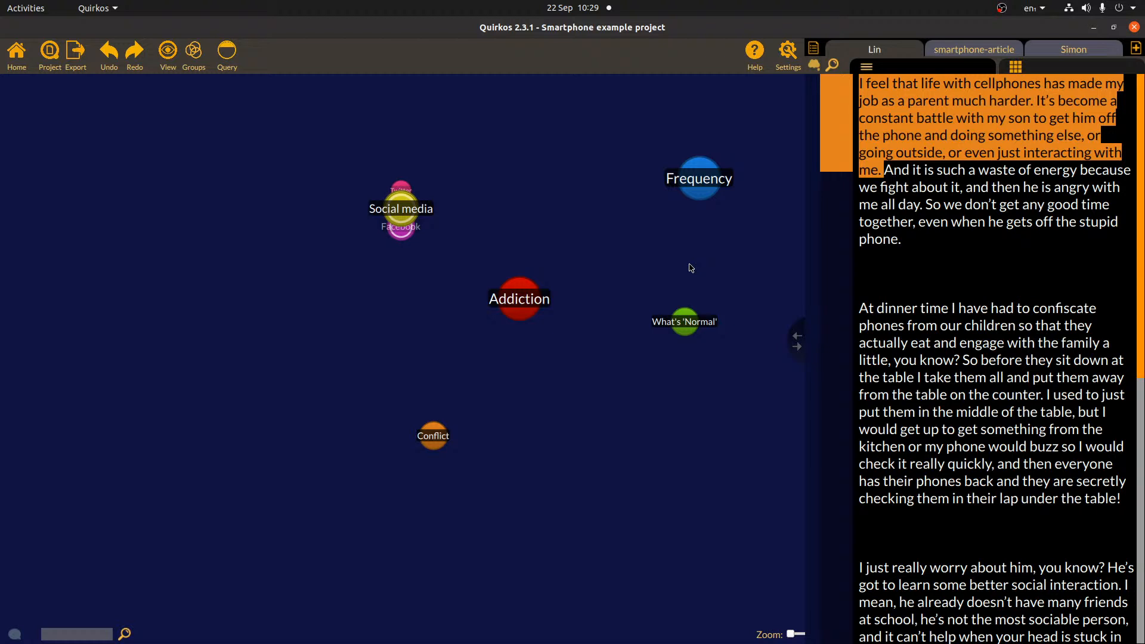
- Check the Social media overview, then drag the Social media bubble further left
{"action": "double_click", "coordinate": [395, 207]}
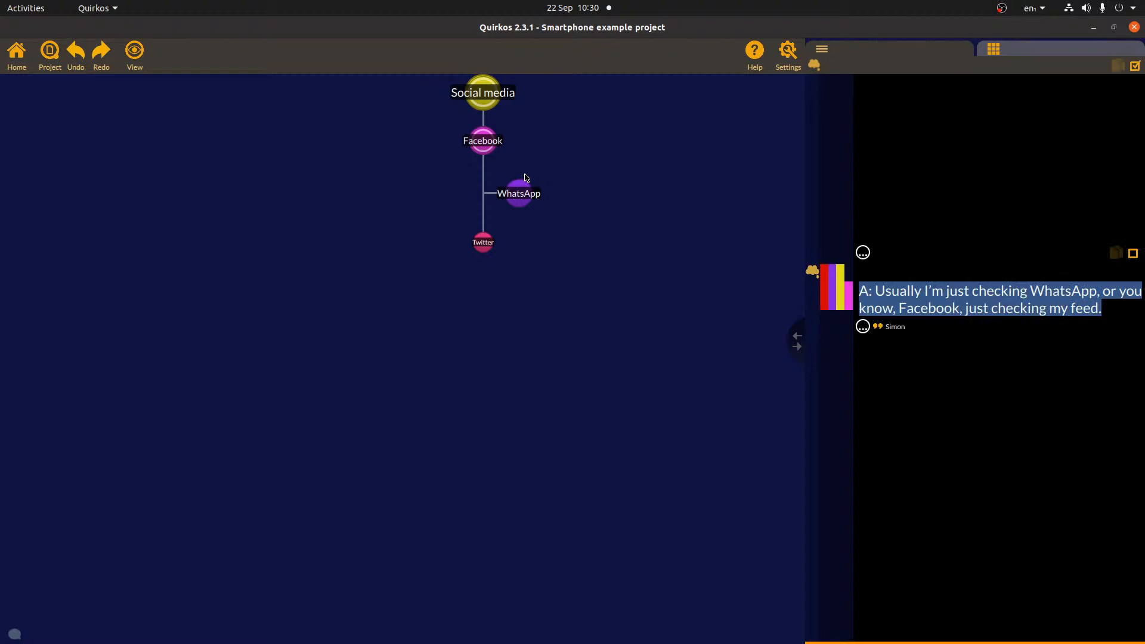
{"action": "left_click", "coordinate": [318, 160]}
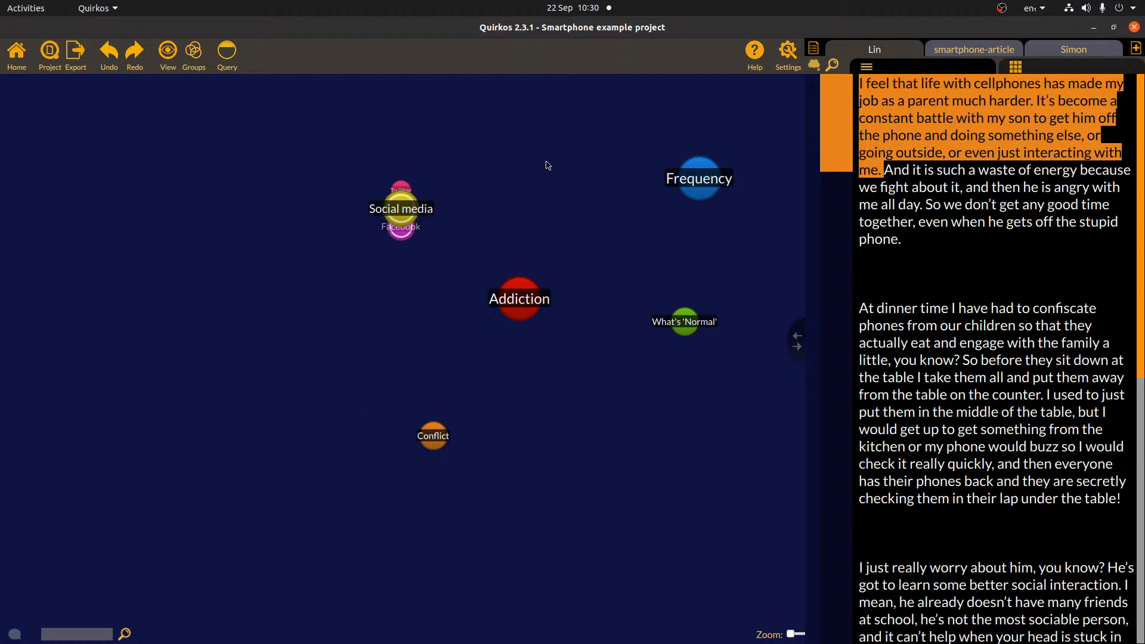
{"action": "left_click_drag", "start_coordinate": [400, 209], "coordinate": [355, 209]}
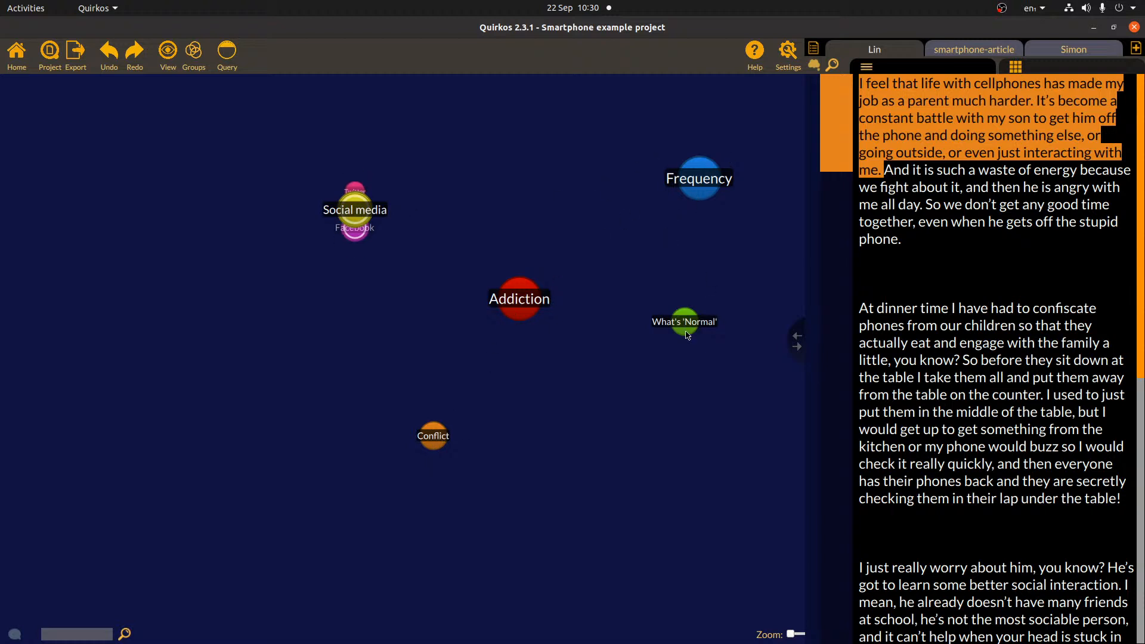
- Open the Edit Groups dialog via Groups > New/Change Group after briefly checking Query
{"action": "left_click", "coordinate": [229, 57]}
{"action": "left_click", "coordinate": [16, 54]}
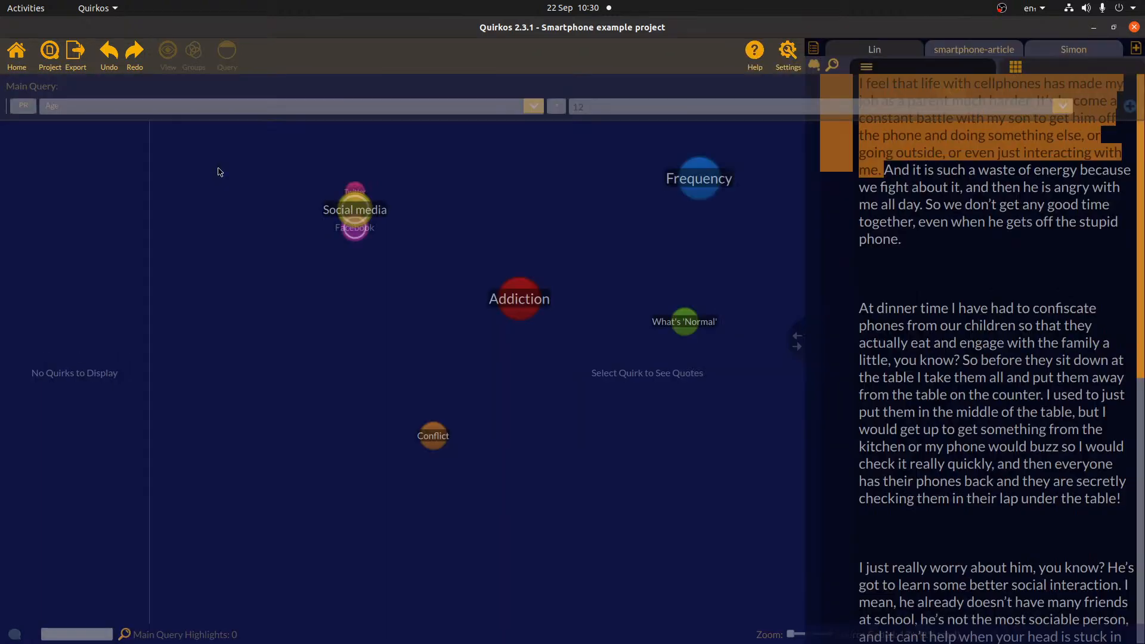
{"action": "left_click", "coordinate": [197, 58]}
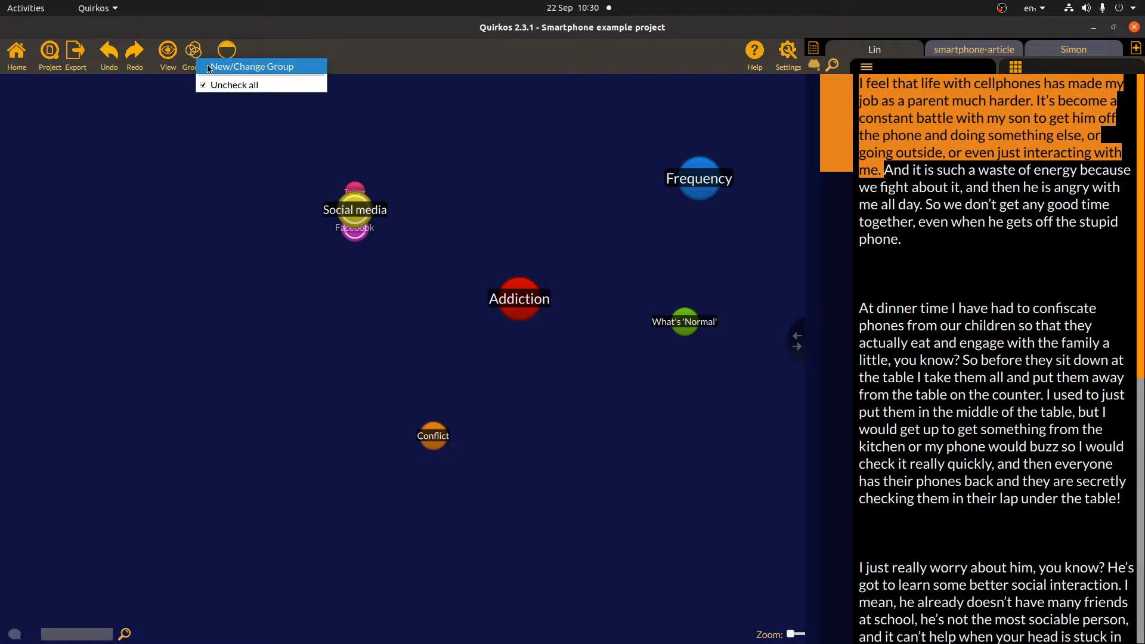
{"action": "left_click", "coordinate": [231, 70]}
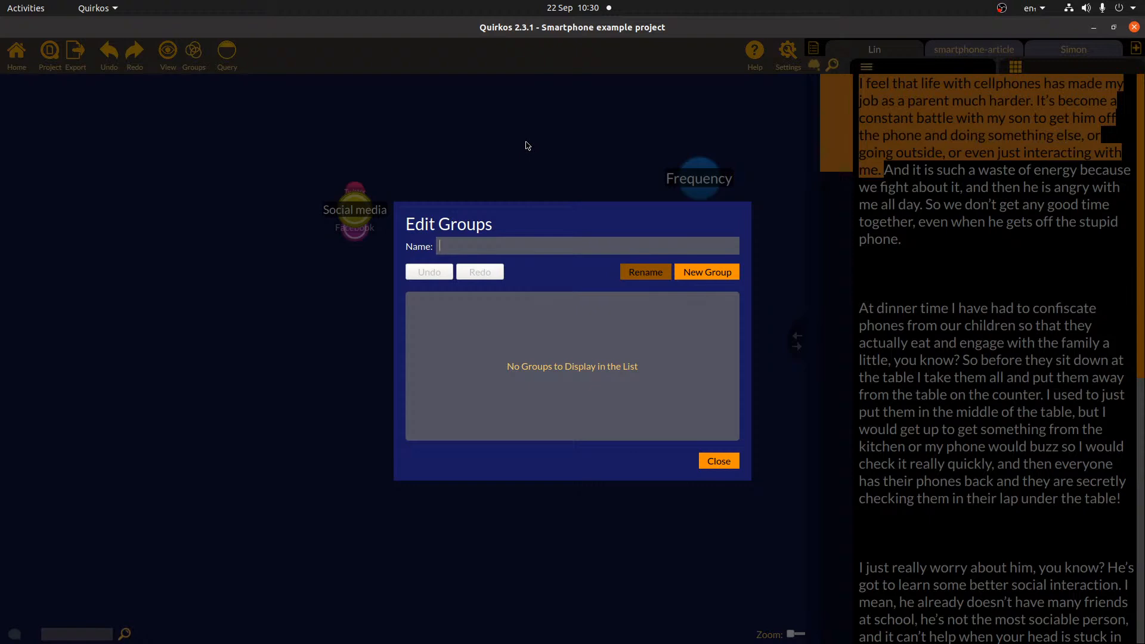
- Add two quirk groups, Open and Axial, in the Edit Groups dialog, then close it
{"action": "type", "text": "Open"}
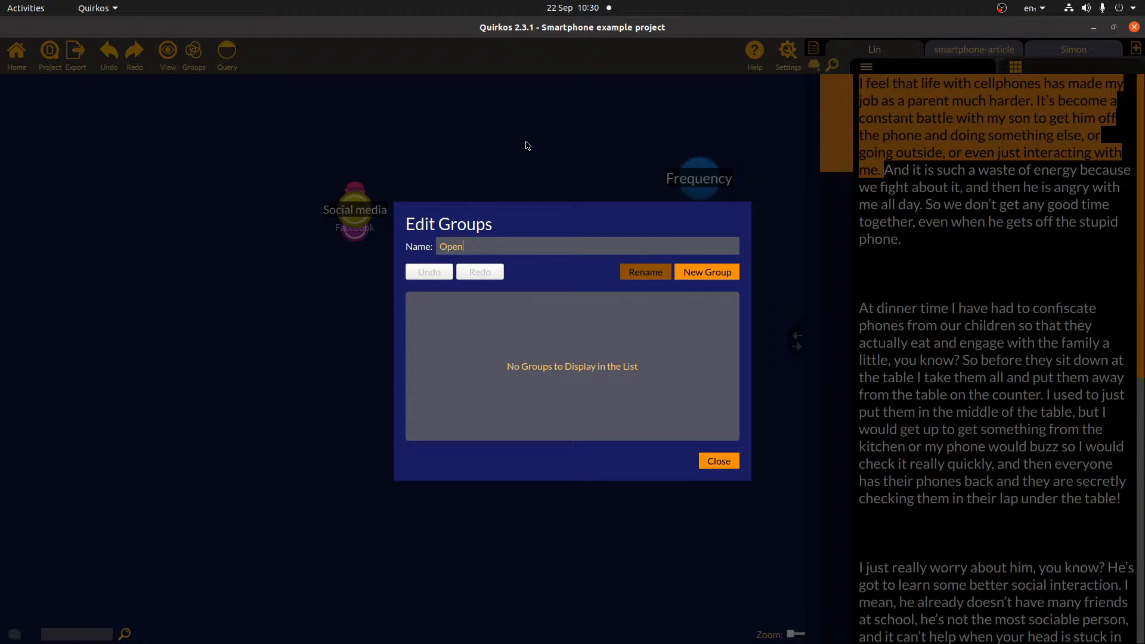
{"action": "left_click", "coordinate": [705, 272]}
{"action": "double_click", "coordinate": [480, 245]}
{"action": "type", "text": "Axial"}
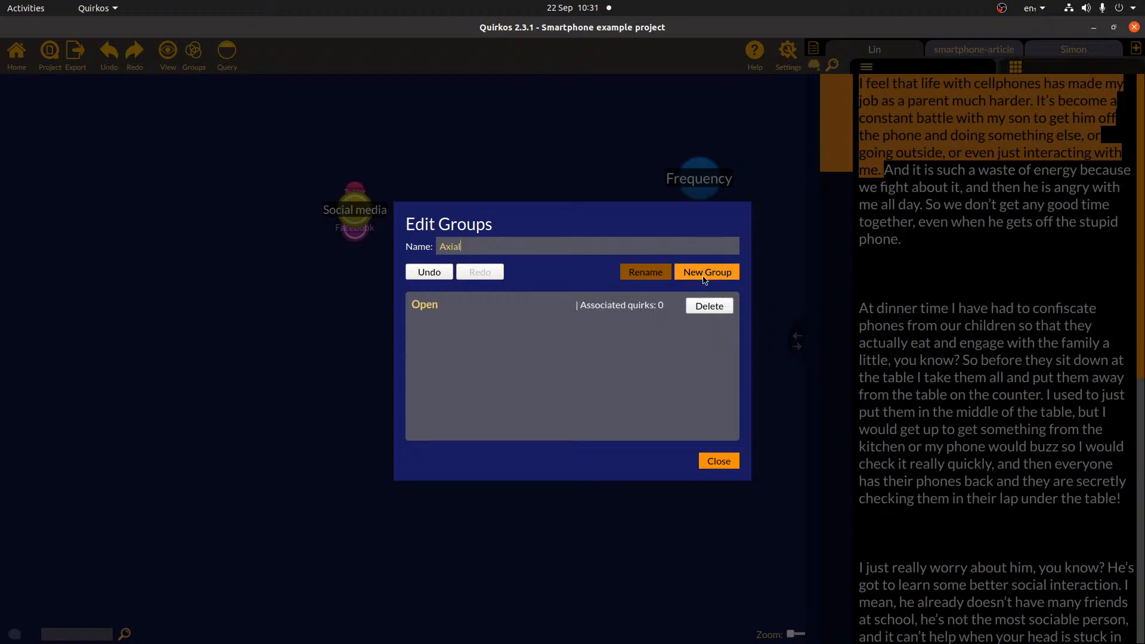
{"action": "left_click", "coordinate": [705, 275]}
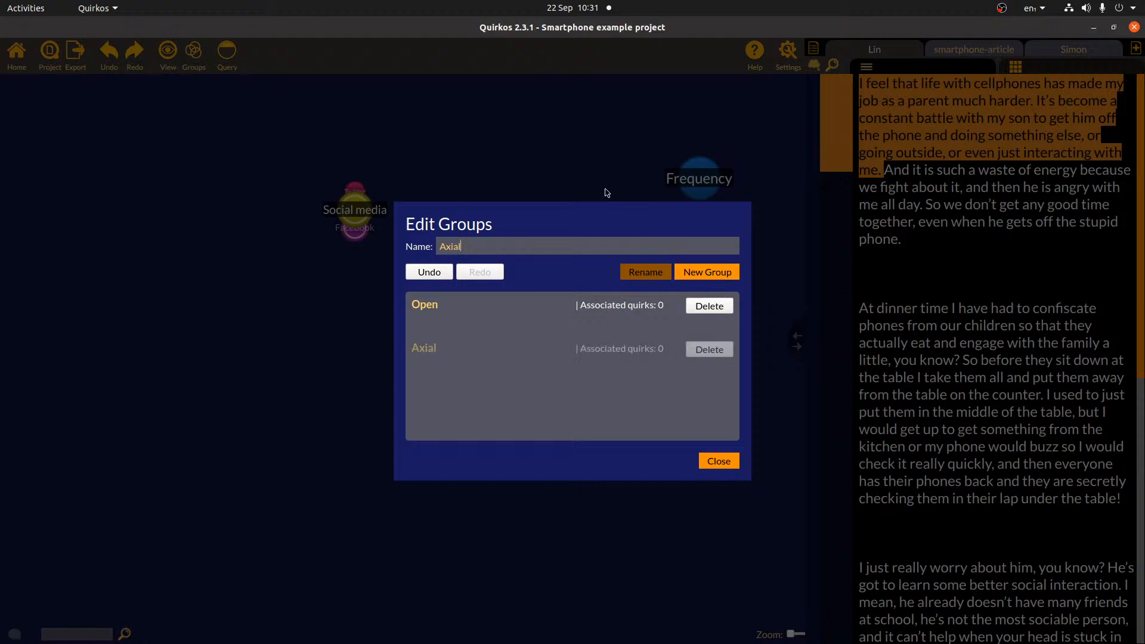
{"action": "left_click", "coordinate": [718, 463]}
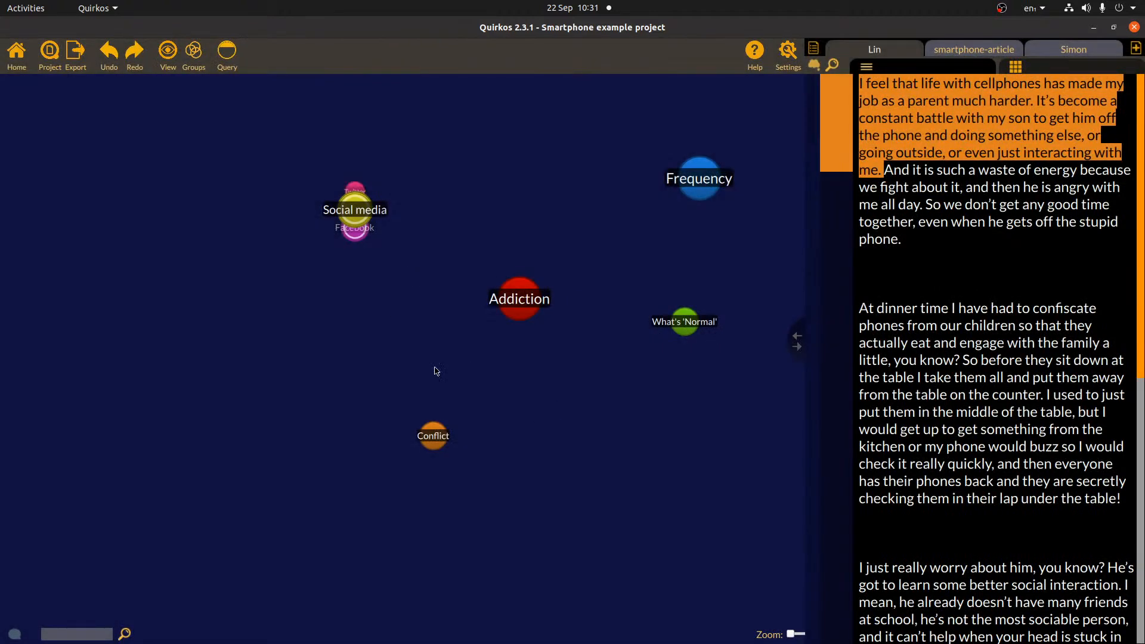
- Put What's 'Normal' in the Axial group and Addiction in both Axial and Open
{"action": "right_click", "coordinate": [685, 321]}
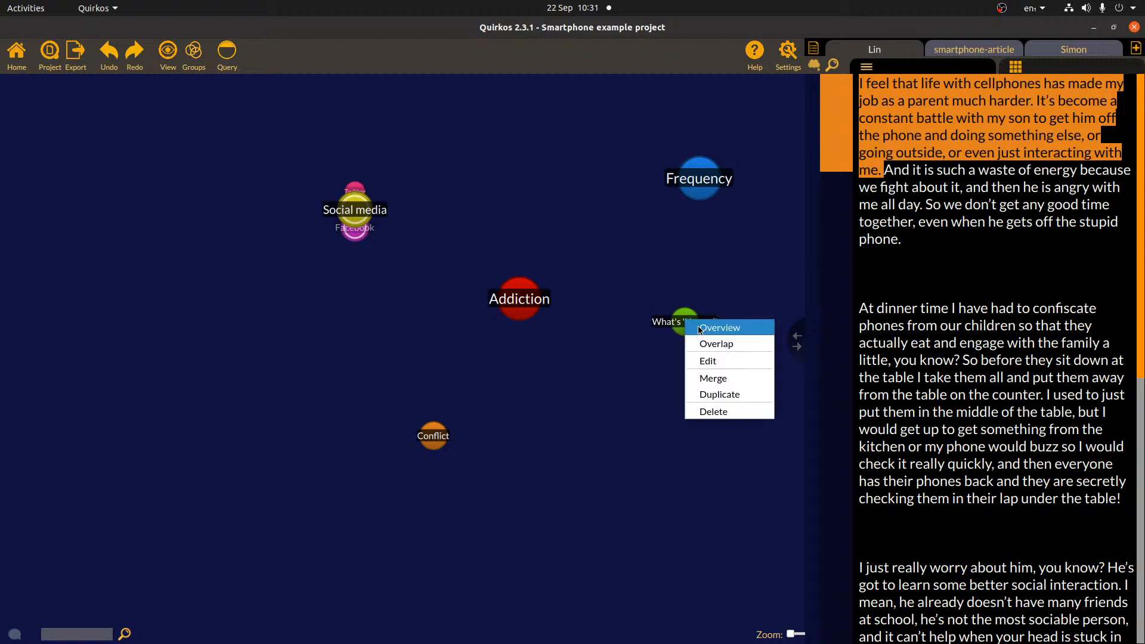
{"action": "left_click", "coordinate": [726, 370]}
{"action": "left_click", "coordinate": [723, 280]}
{"action": "left_click", "coordinate": [730, 550]}
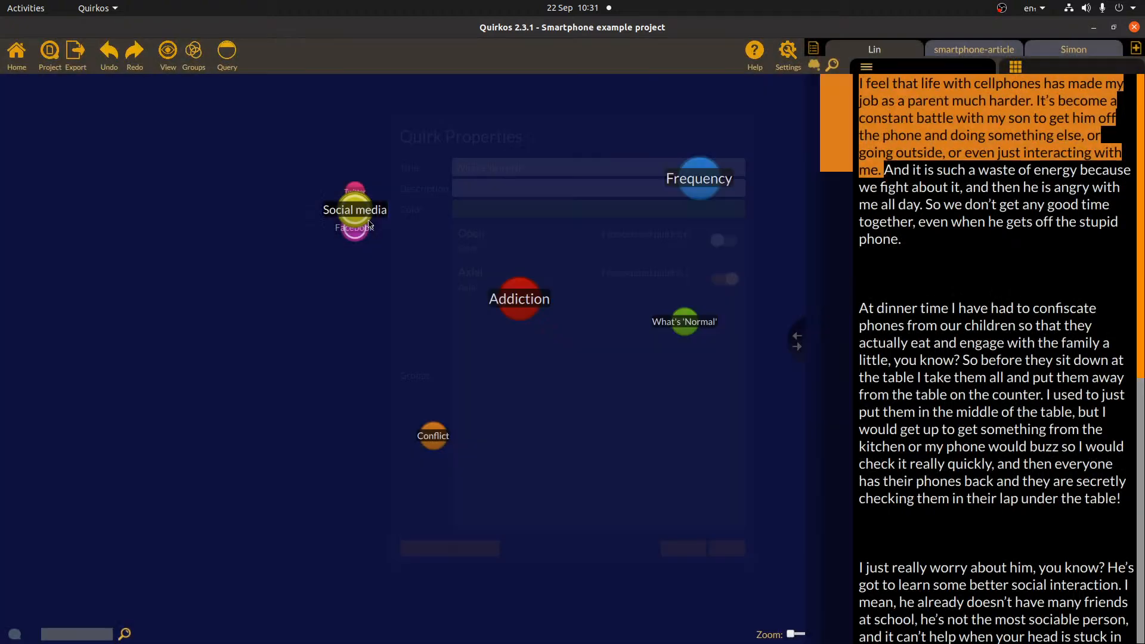
{"action": "right_click", "coordinate": [520, 303]}
{"action": "left_click", "coordinate": [553, 342]}
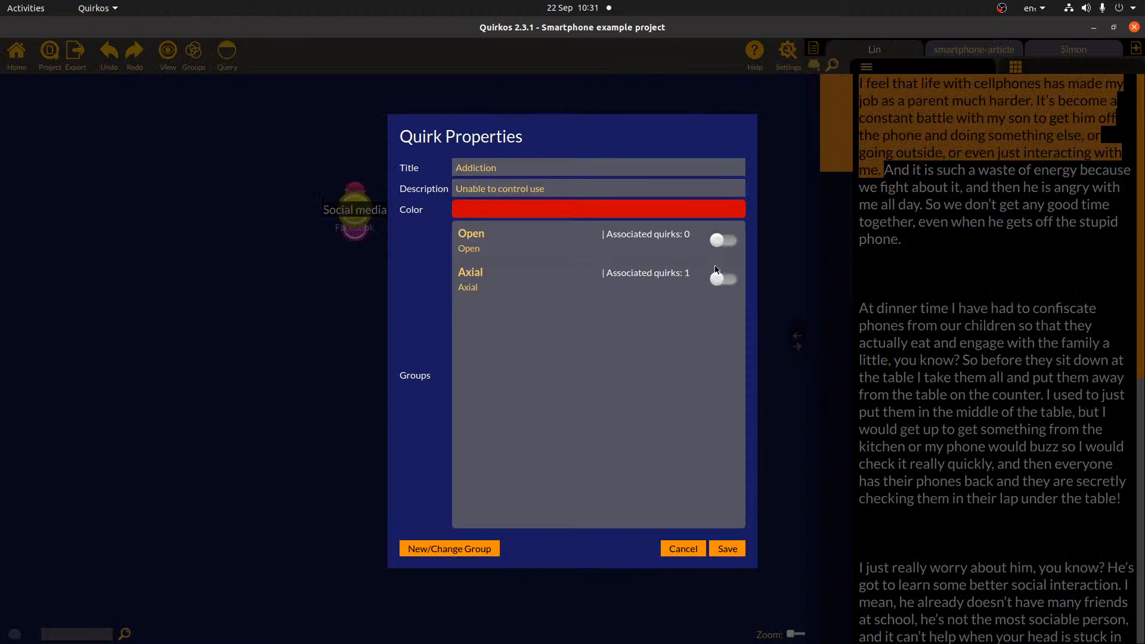
{"action": "left_click", "coordinate": [727, 279]}
{"action": "left_click", "coordinate": [725, 240]}
{"action": "left_click", "coordinate": [739, 553]}
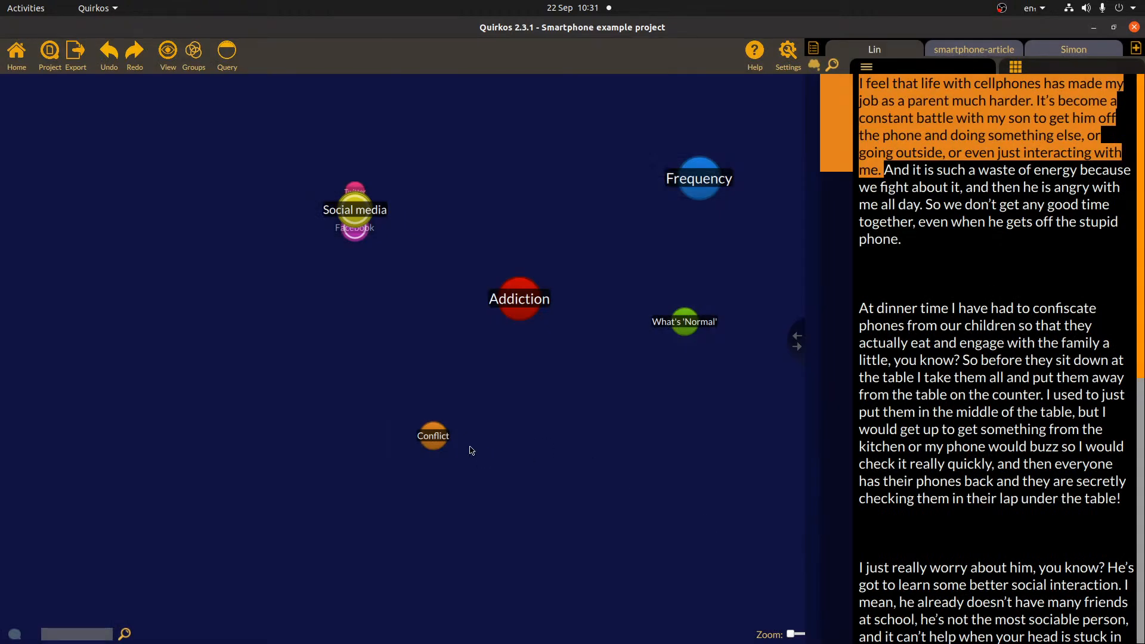
- Add Conflict to the Axial group, and Frequency and Social media to the Open group
{"action": "right_click", "coordinate": [435, 431]}
{"action": "left_click", "coordinate": [486, 473]}
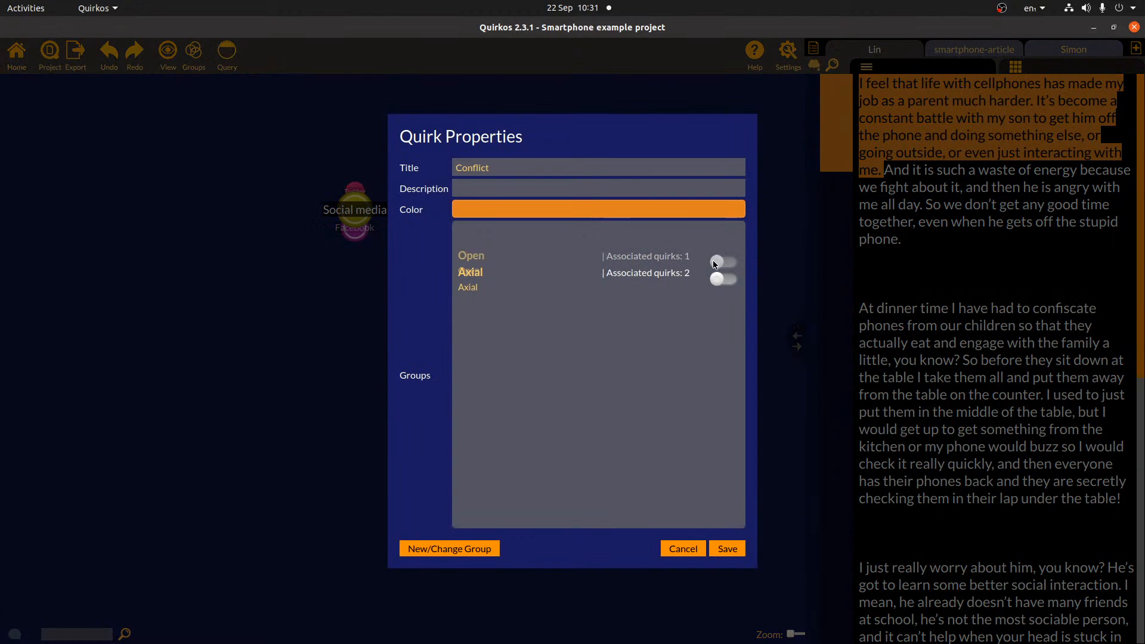
{"action": "left_click", "coordinate": [727, 280]}
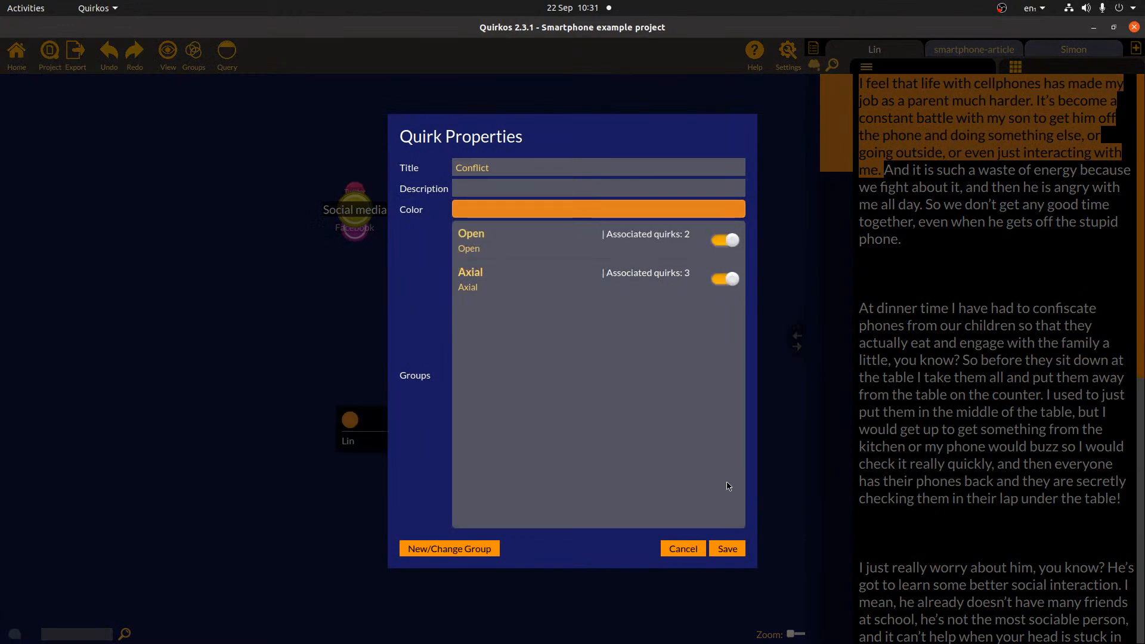
{"action": "left_click", "coordinate": [728, 549]}
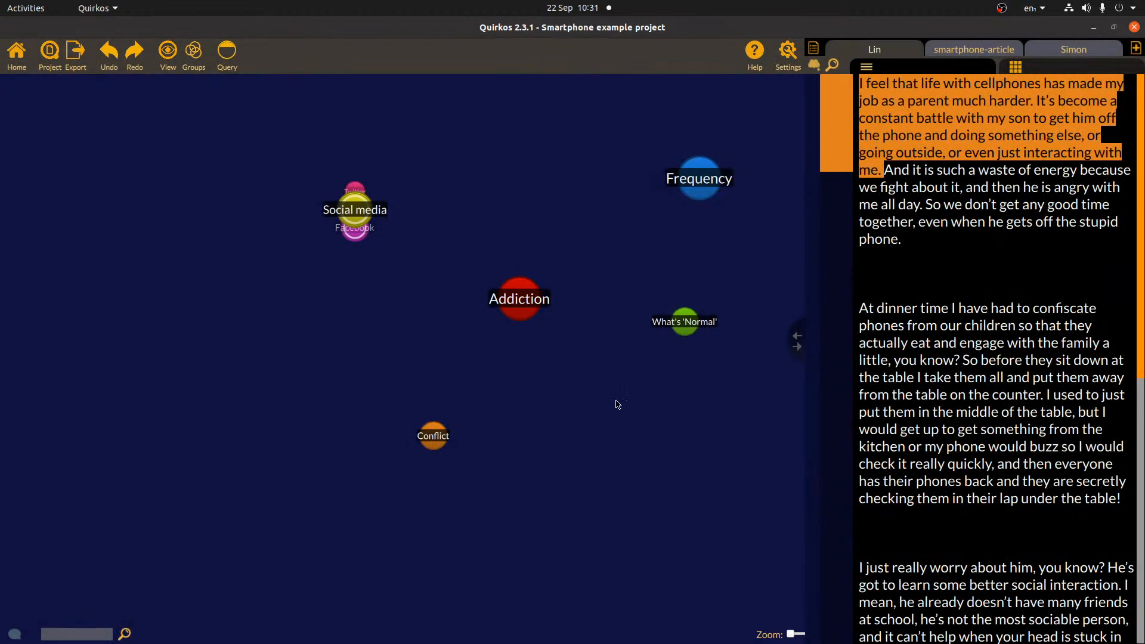
{"action": "right_click", "coordinate": [697, 183]}
{"action": "left_click", "coordinate": [724, 224]}
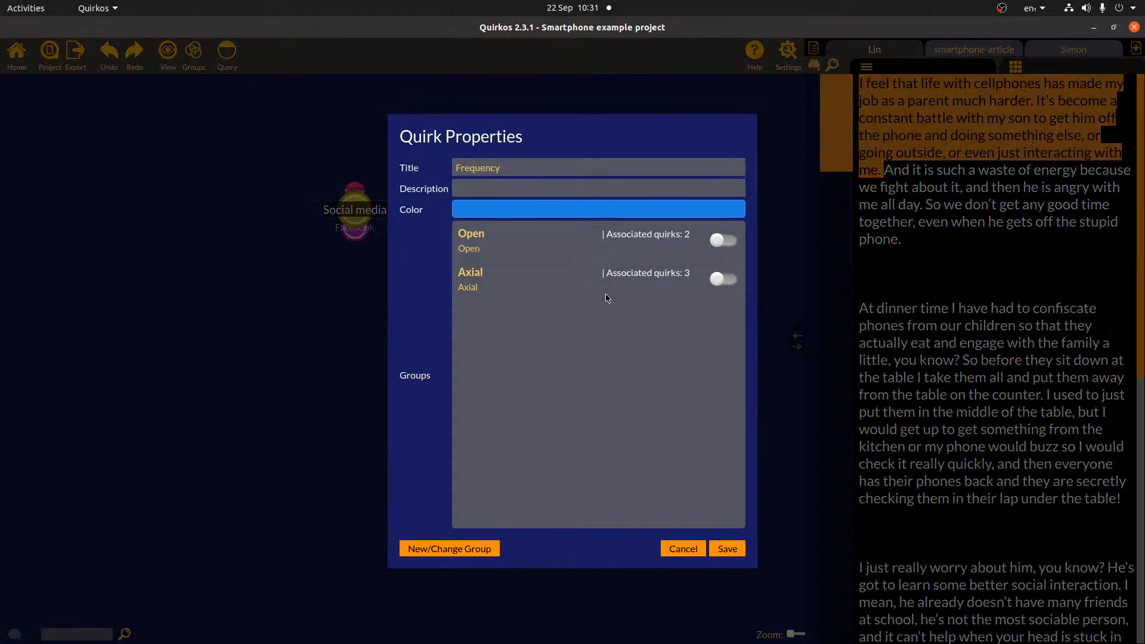
{"action": "left_click", "coordinate": [725, 240]}
{"action": "left_click", "coordinate": [722, 548]}
{"action": "right_click", "coordinate": [352, 206]}
{"action": "left_click", "coordinate": [391, 244]}
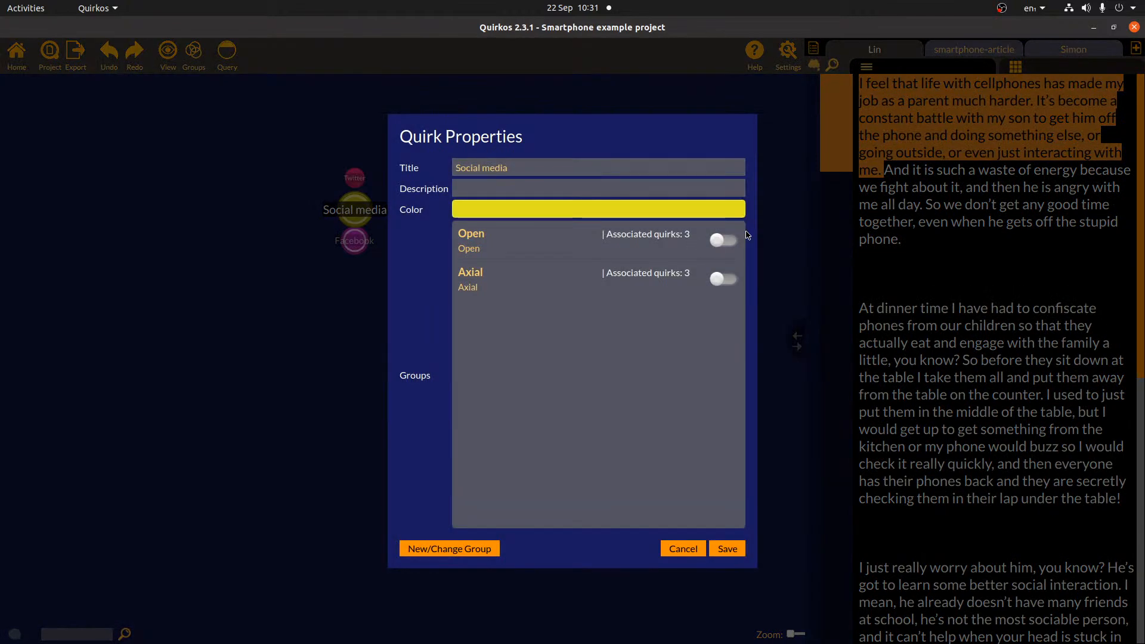
{"action": "left_click", "coordinate": [724, 240]}
{"action": "left_click", "coordinate": [732, 547]}
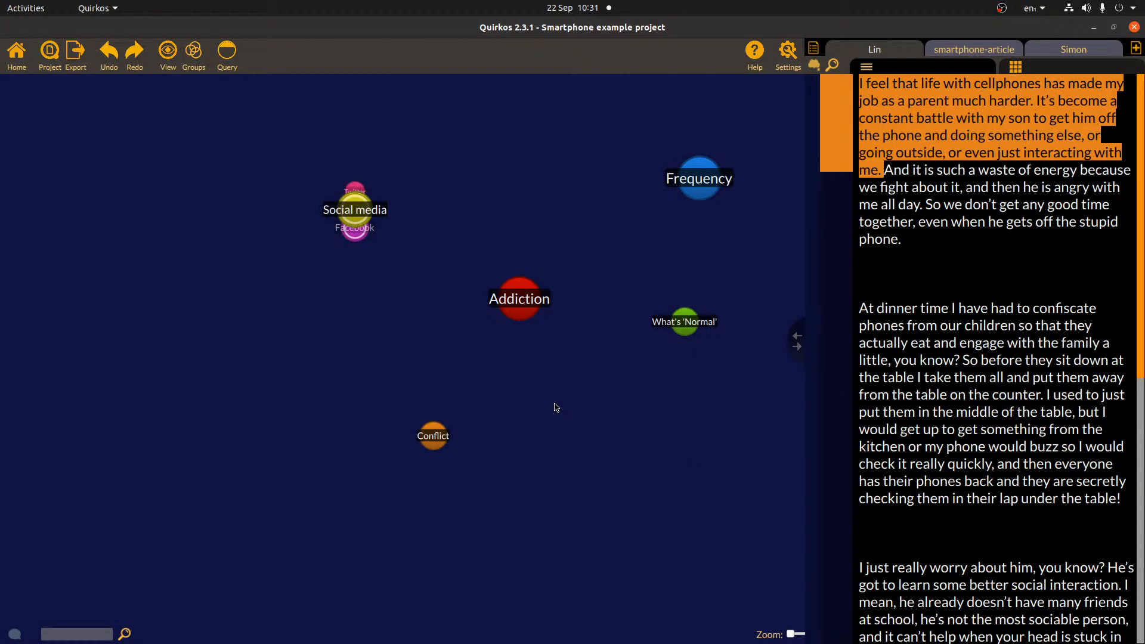
- Filter the map to the Axial group, then to Open, then show all quirks again
{"action": "left_click", "coordinate": [193, 55]}
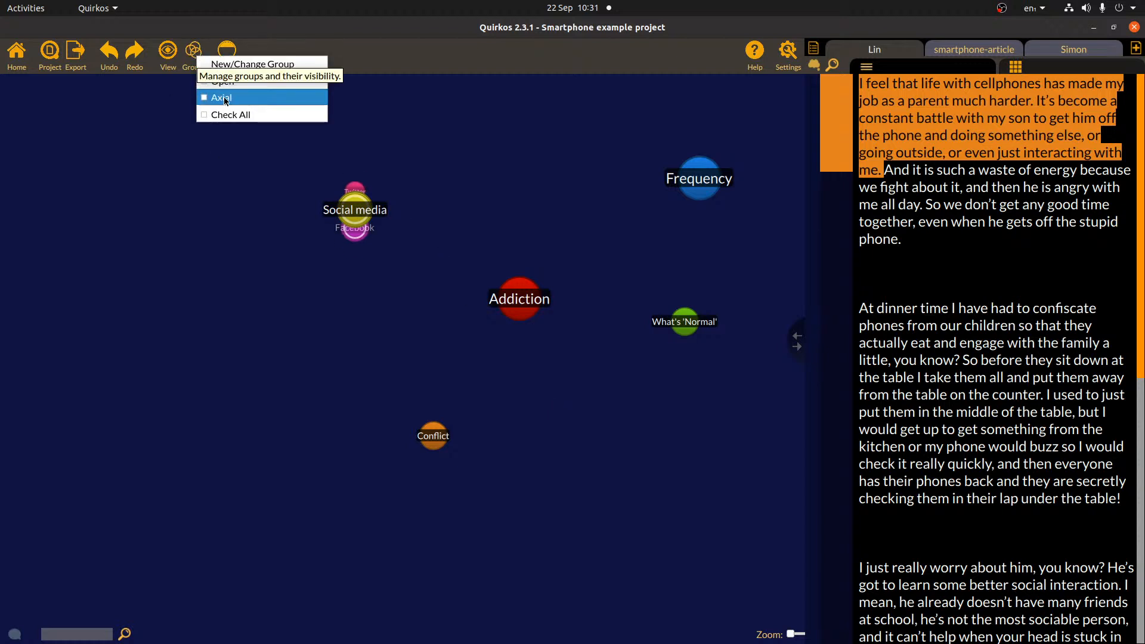
{"action": "left_click", "coordinate": [220, 97]}
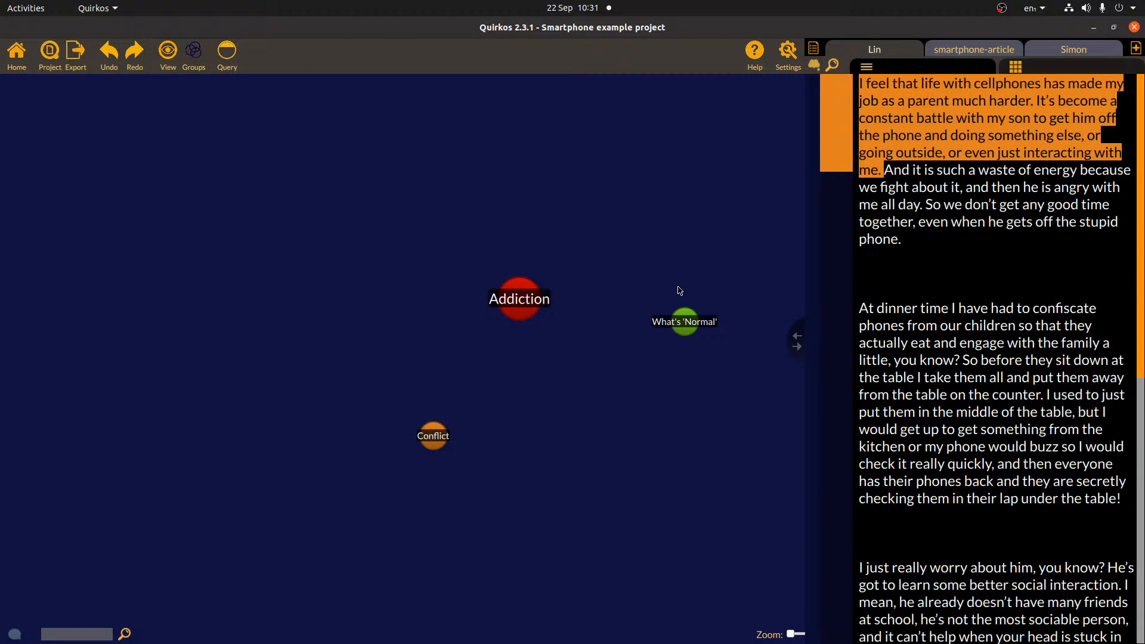
{"action": "left_click", "coordinate": [193, 58]}
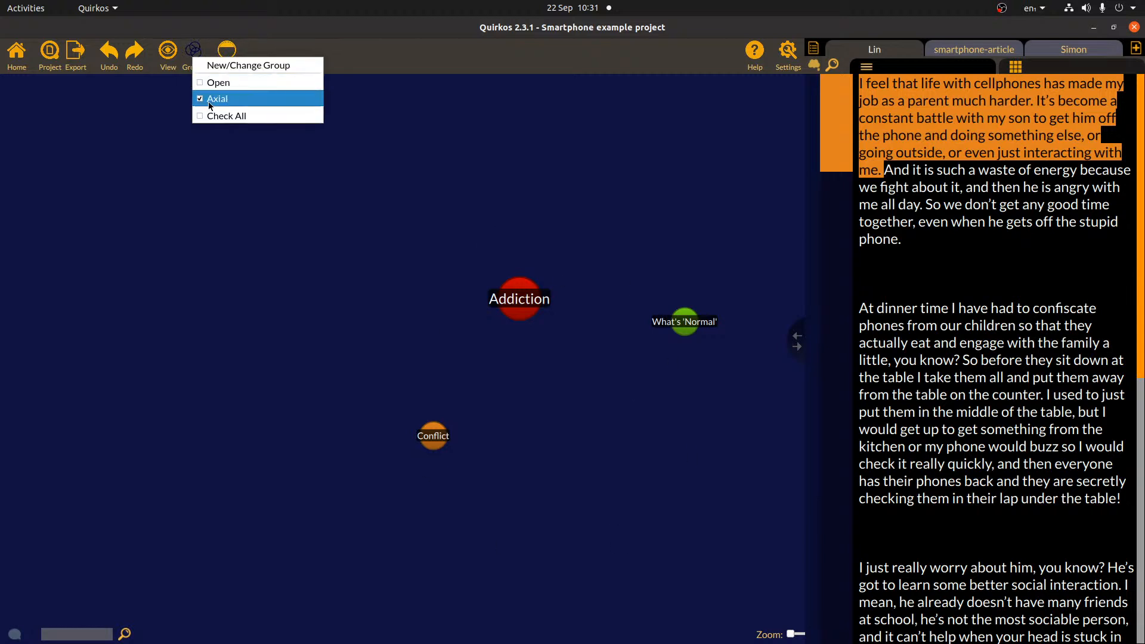
{"action": "left_click", "coordinate": [210, 102]}
{"action": "left_click", "coordinate": [194, 61]}
{"action": "left_click", "coordinate": [202, 87]}
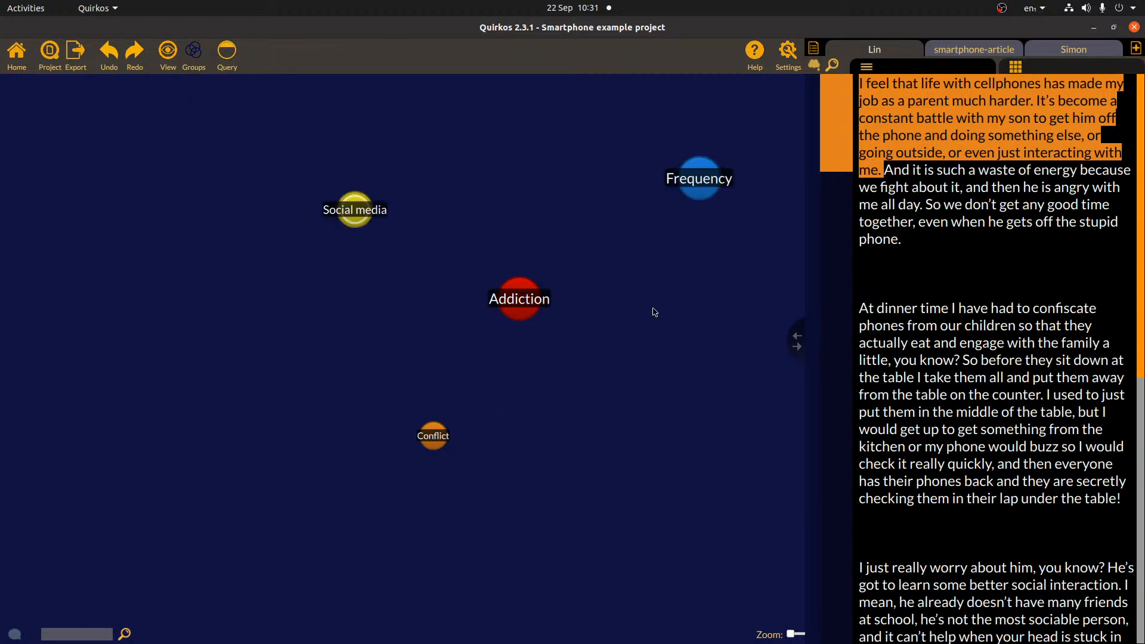
{"action": "left_click", "coordinate": [197, 66]}
{"action": "left_click", "coordinate": [213, 106]}
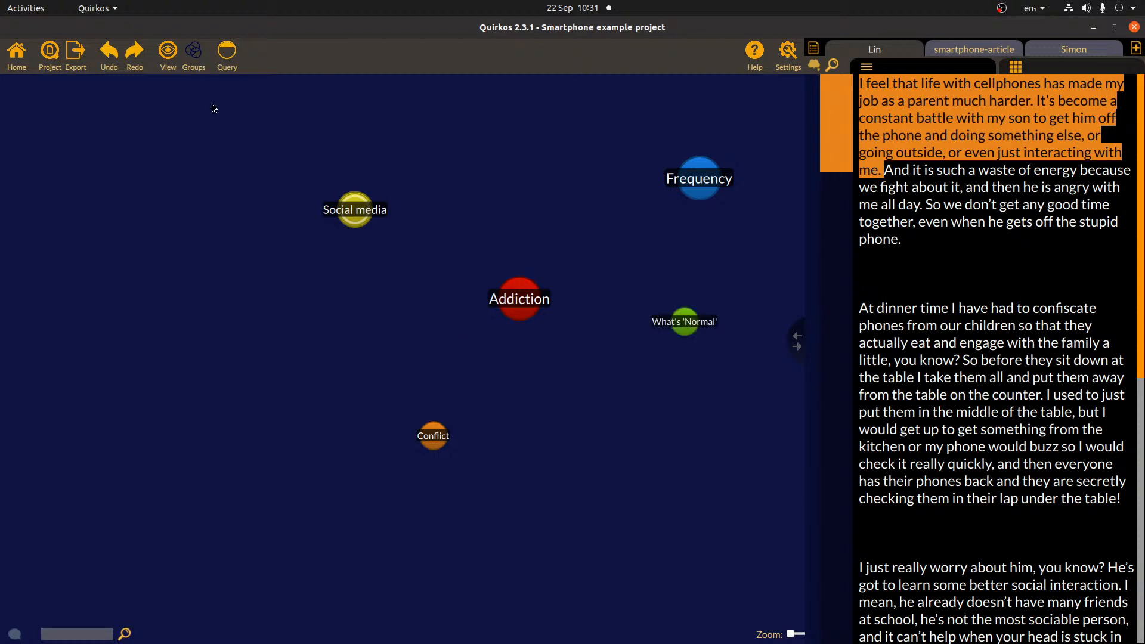
{"action": "left_click", "coordinate": [189, 52]}
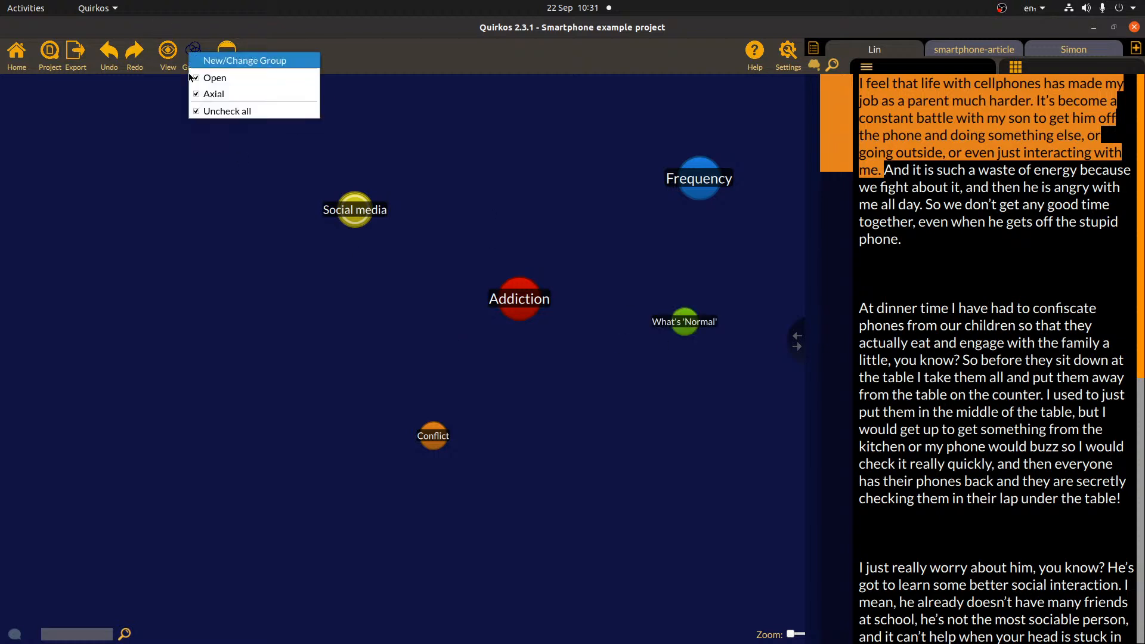
{"action": "left_click", "coordinate": [208, 111]}
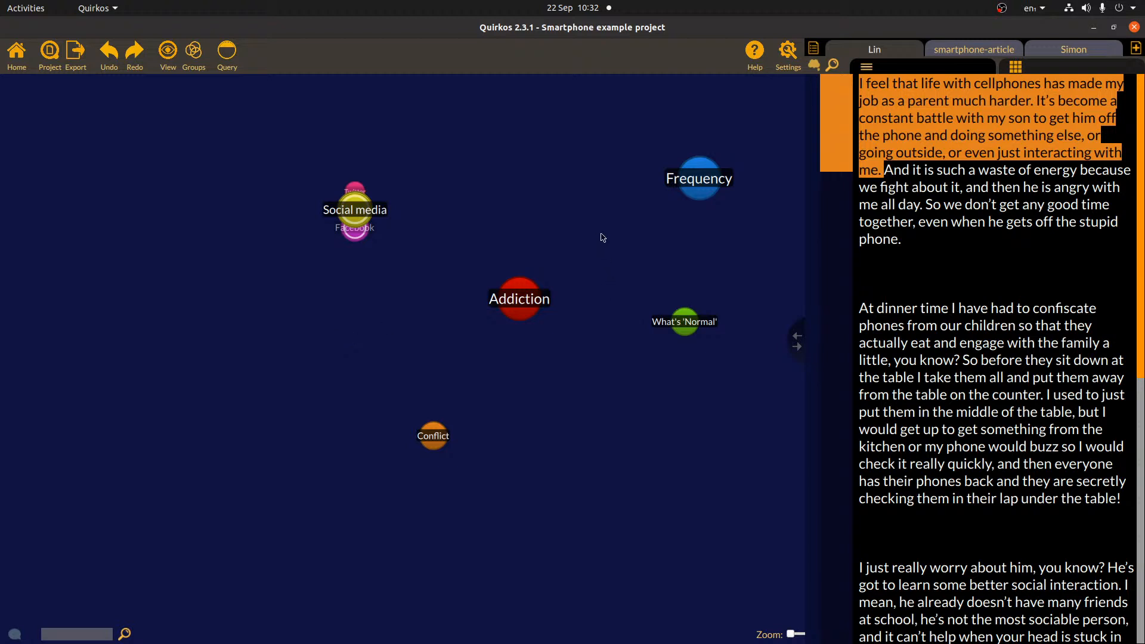
{"action": "left_click", "coordinate": [170, 57]}
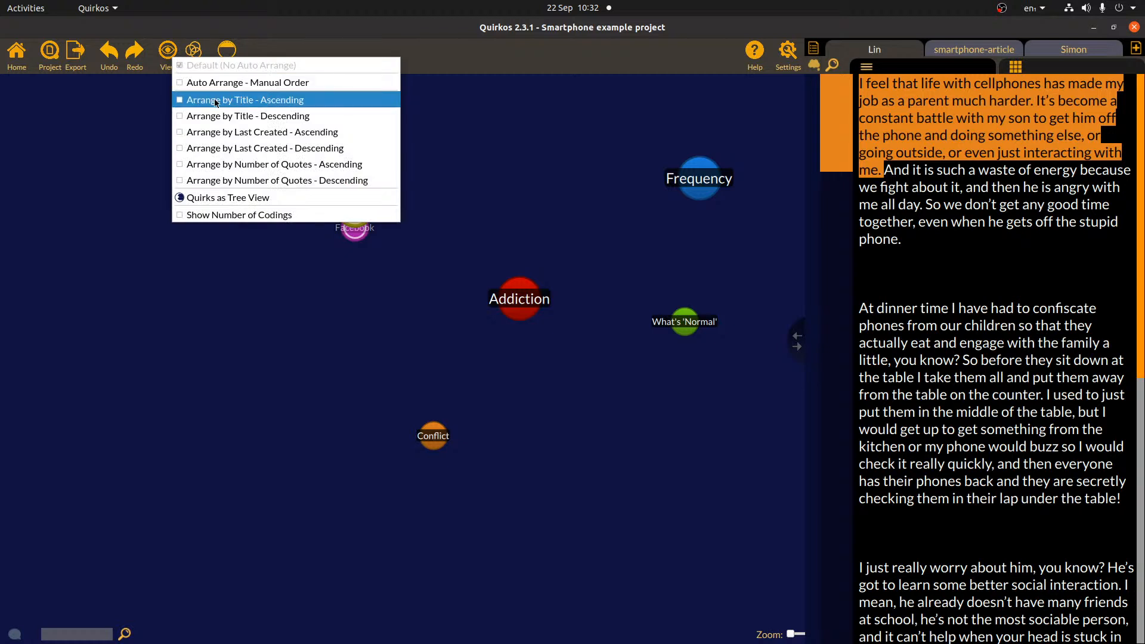
- Arrange the quirks alphabetically by title and add a new untitled quirk
{"action": "left_click", "coordinate": [216, 101]}
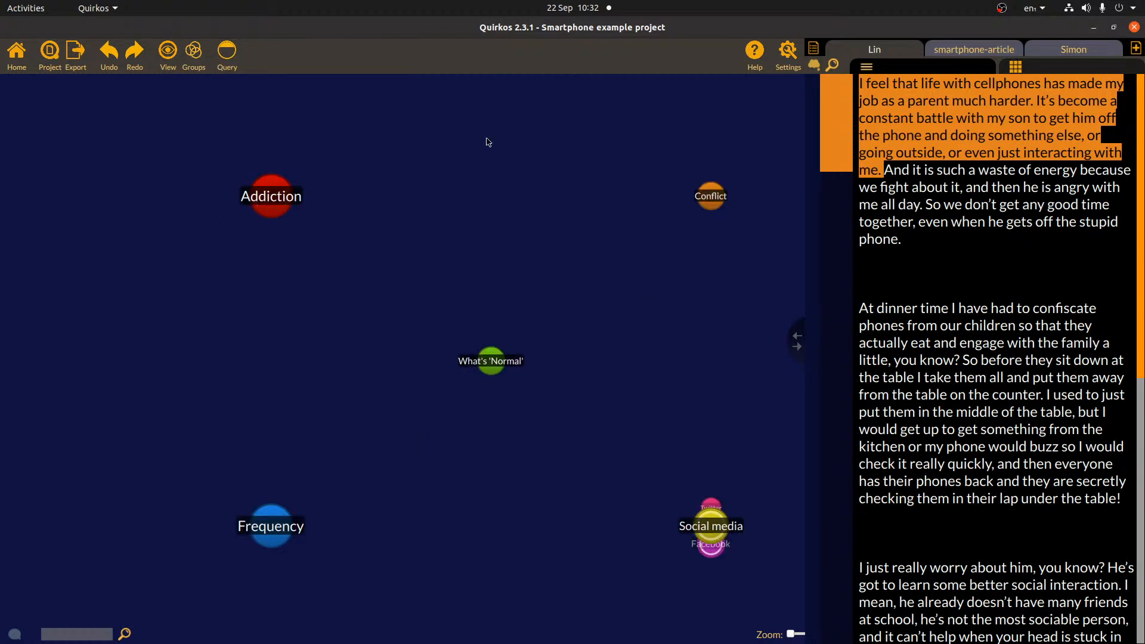
{"action": "right_click", "coordinate": [673, 346]}
{"action": "left_click", "coordinate": [707, 357]}
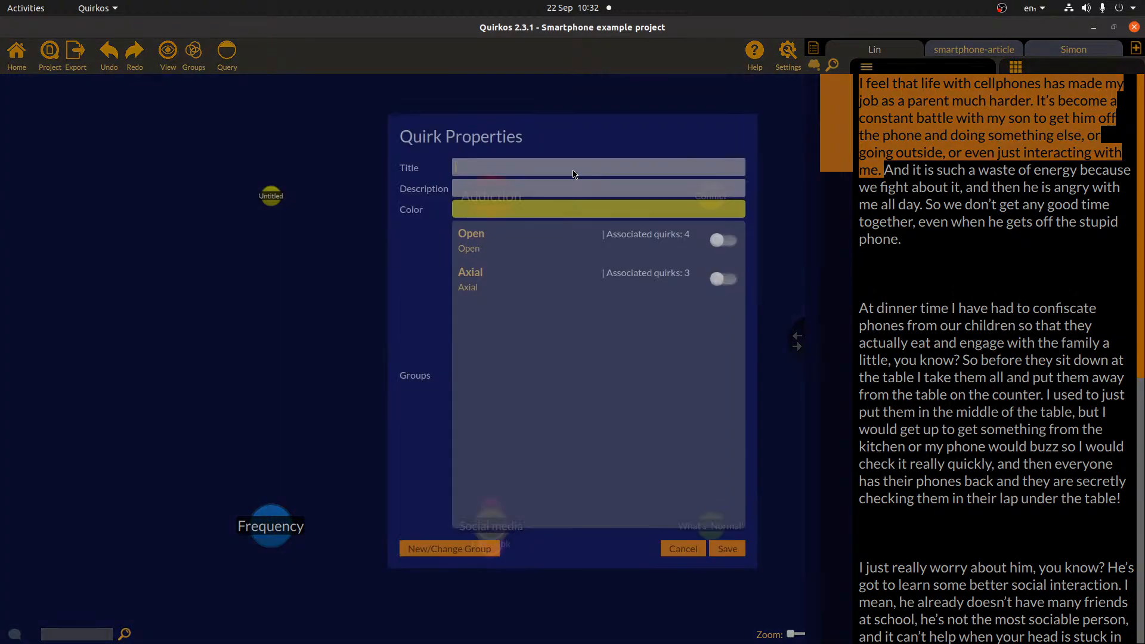
{"action": "left_click", "coordinate": [725, 547]}
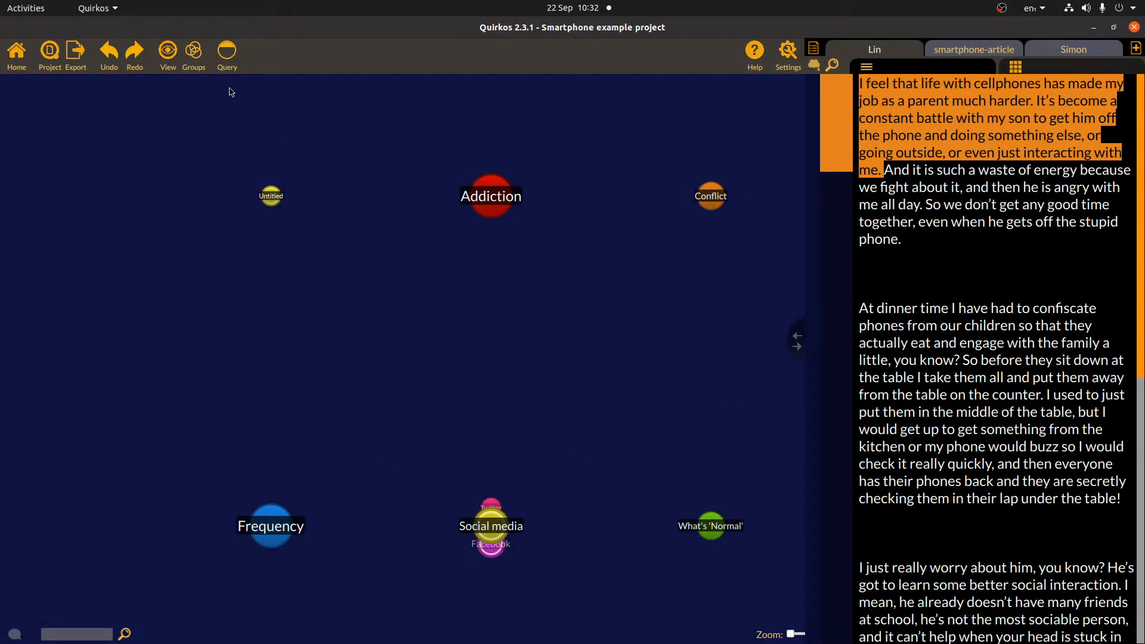
- Show quirks as a tree list, code the dinner-table passage to Twitter, and view Social media's sub-graph
{"action": "left_click", "coordinate": [167, 53]}
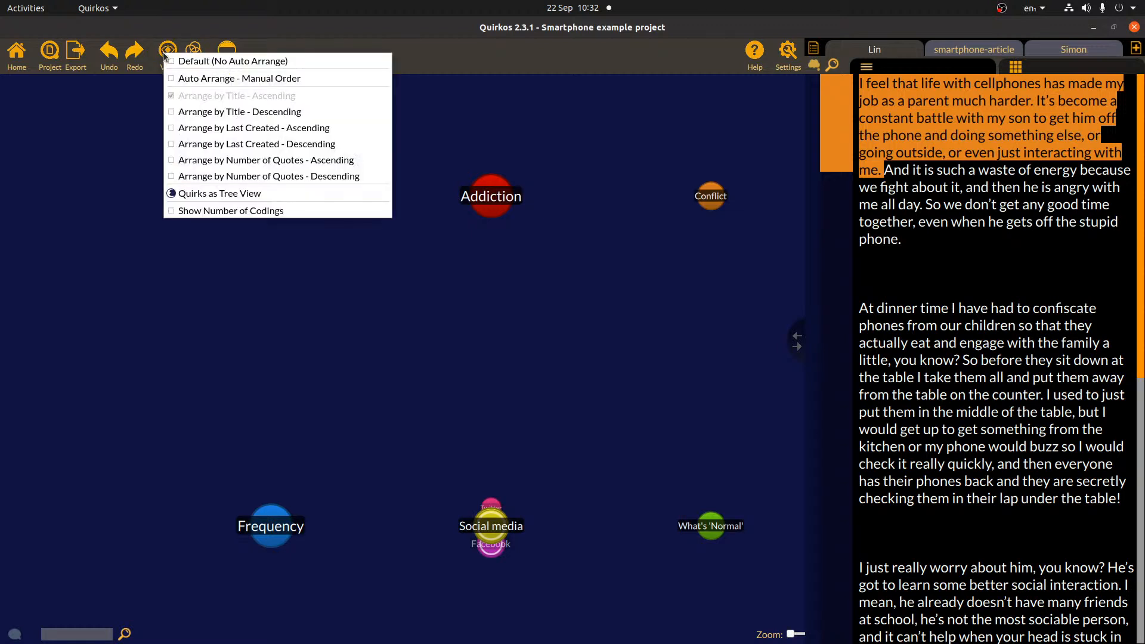
{"action": "left_click", "coordinate": [220, 193]}
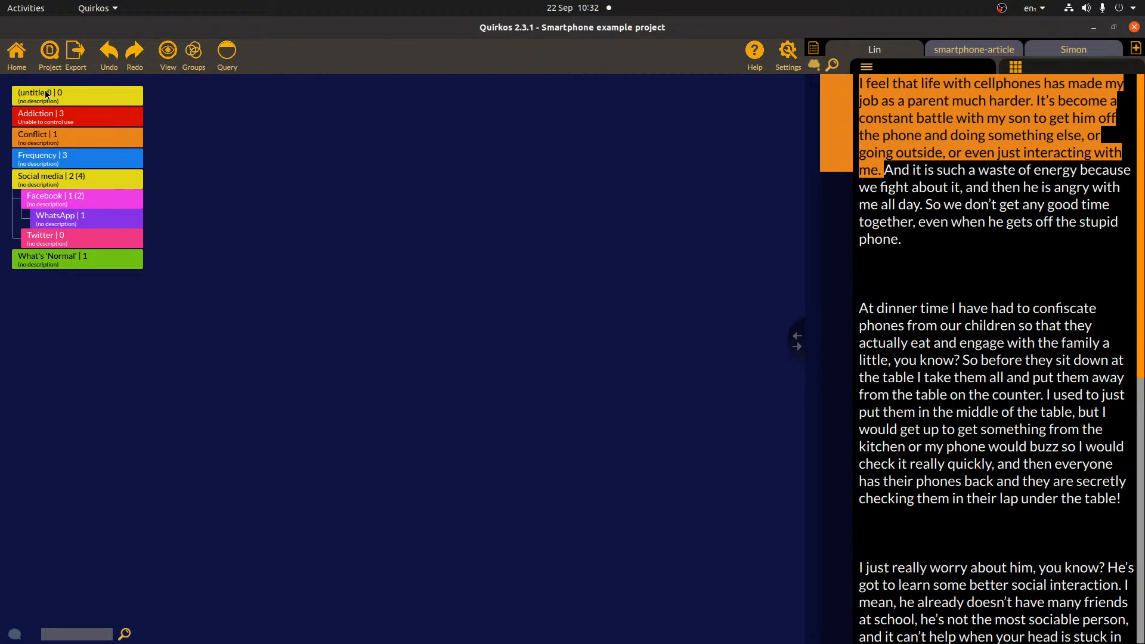
{"action": "left_click_drag", "start_coordinate": [953, 394], "coordinate": [87, 244]}
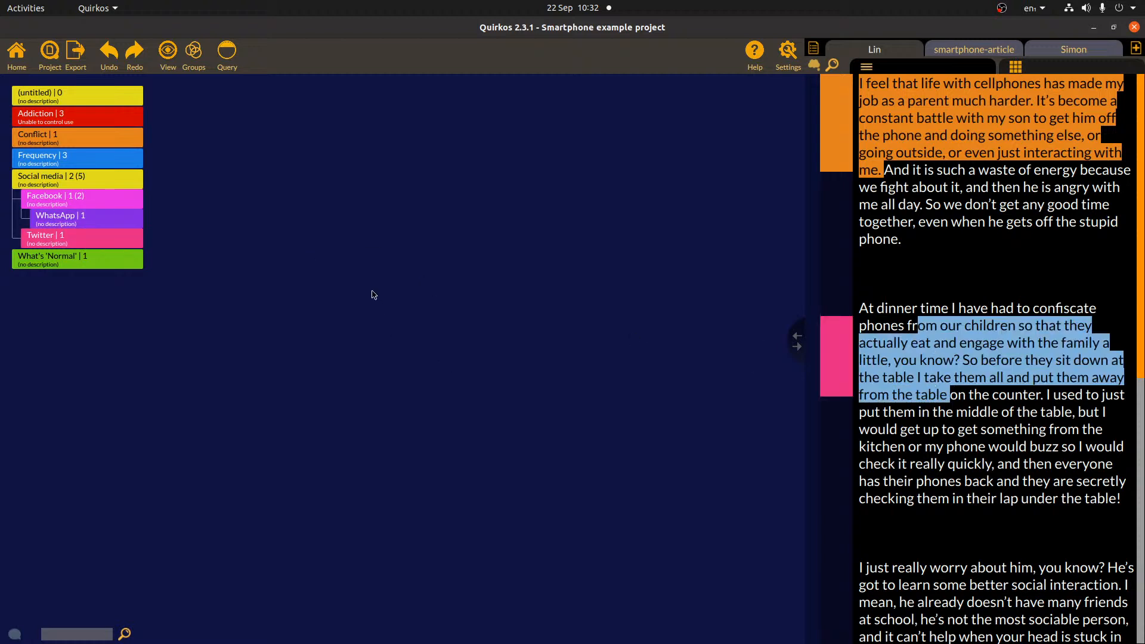
{"action": "double_click", "coordinate": [71, 186]}
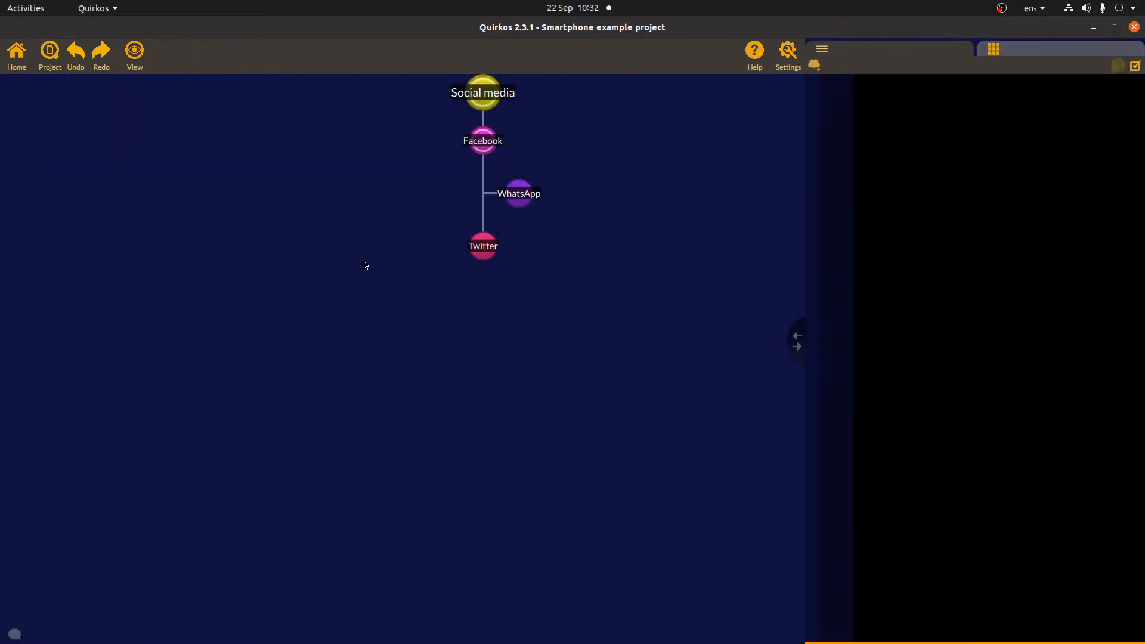
{"action": "left_click", "coordinate": [17, 54]}
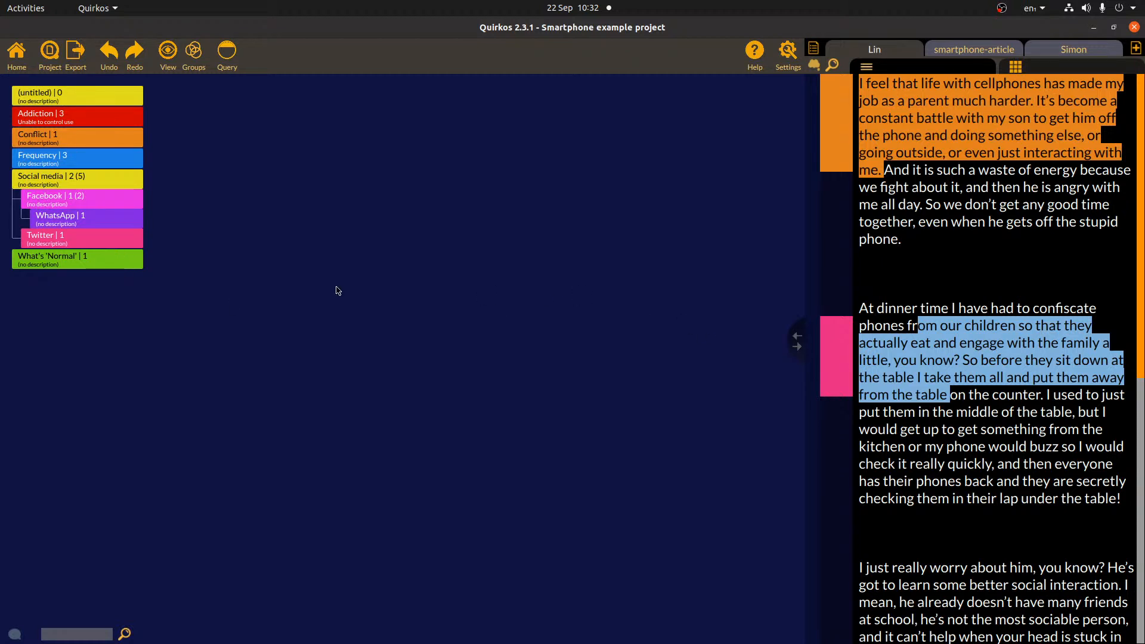
- Widen the source text panel, then shrink it to a narrow strip on the right
{"action": "left_click_drag", "start_coordinate": [793, 345], "coordinate": [290, 351]}
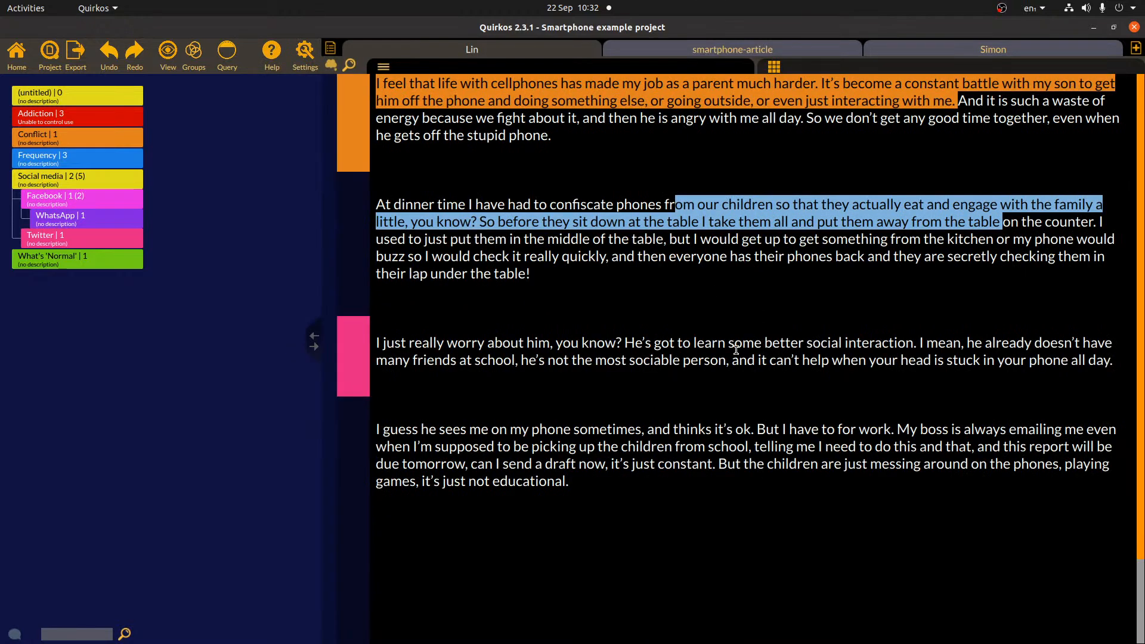
{"action": "left_click_drag", "start_coordinate": [313, 341], "coordinate": [942, 341]}
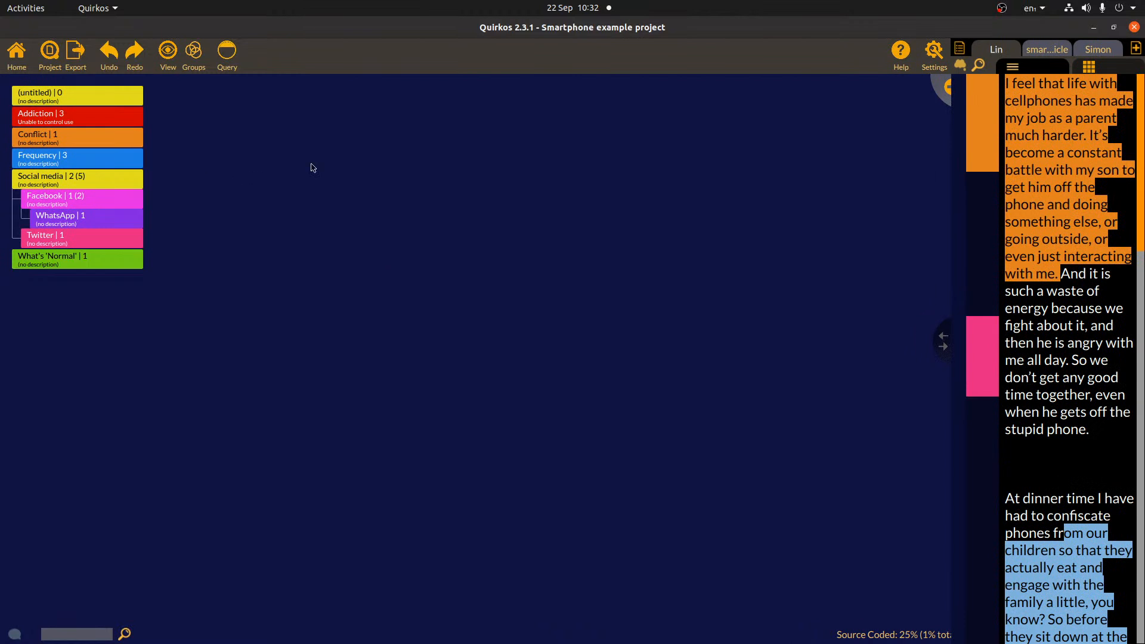
{"action": "left_click", "coordinate": [167, 53]}
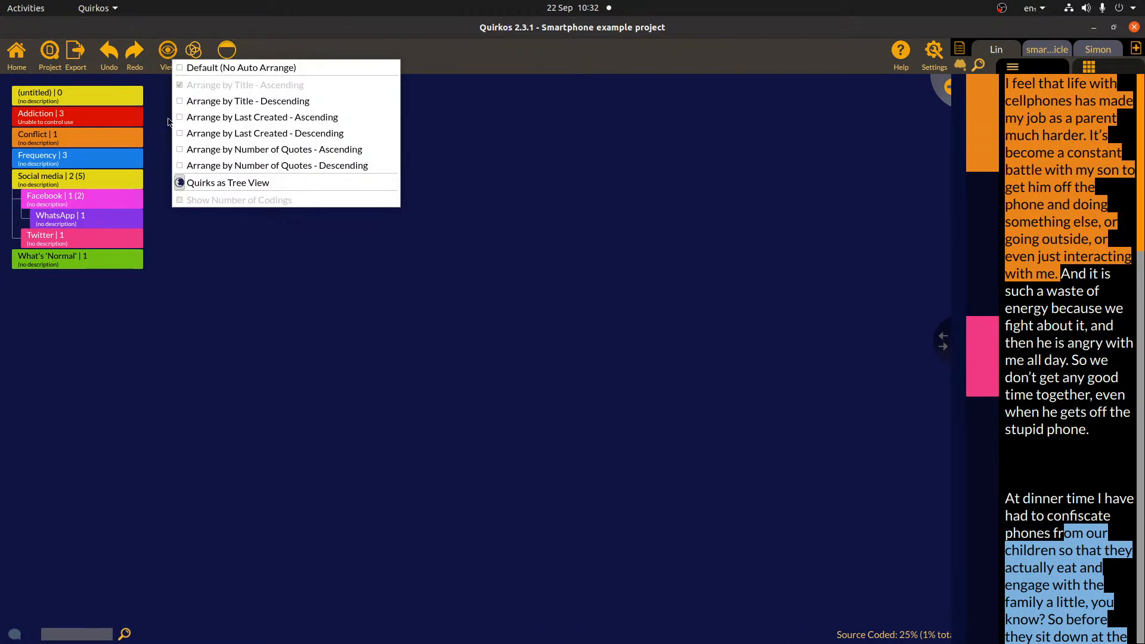
- Switch from tree list back to bubbles, trying Auto Arrange before restoring the Default layout
{"action": "left_click", "coordinate": [204, 183]}
{"action": "left_click", "coordinate": [167, 57]}
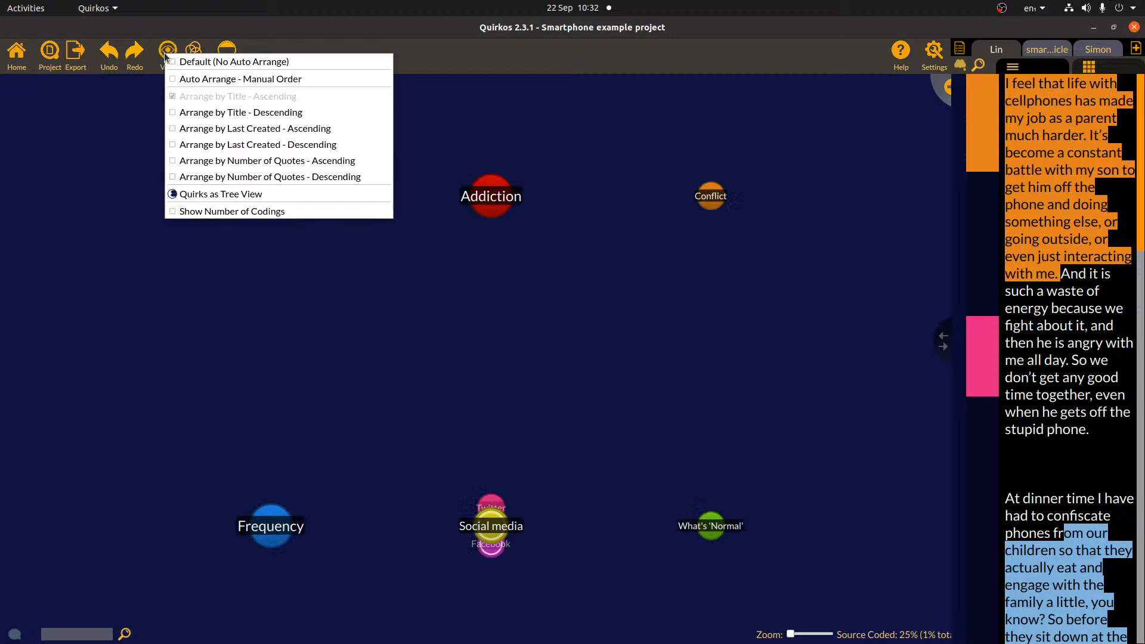
{"action": "left_click", "coordinate": [210, 83]}
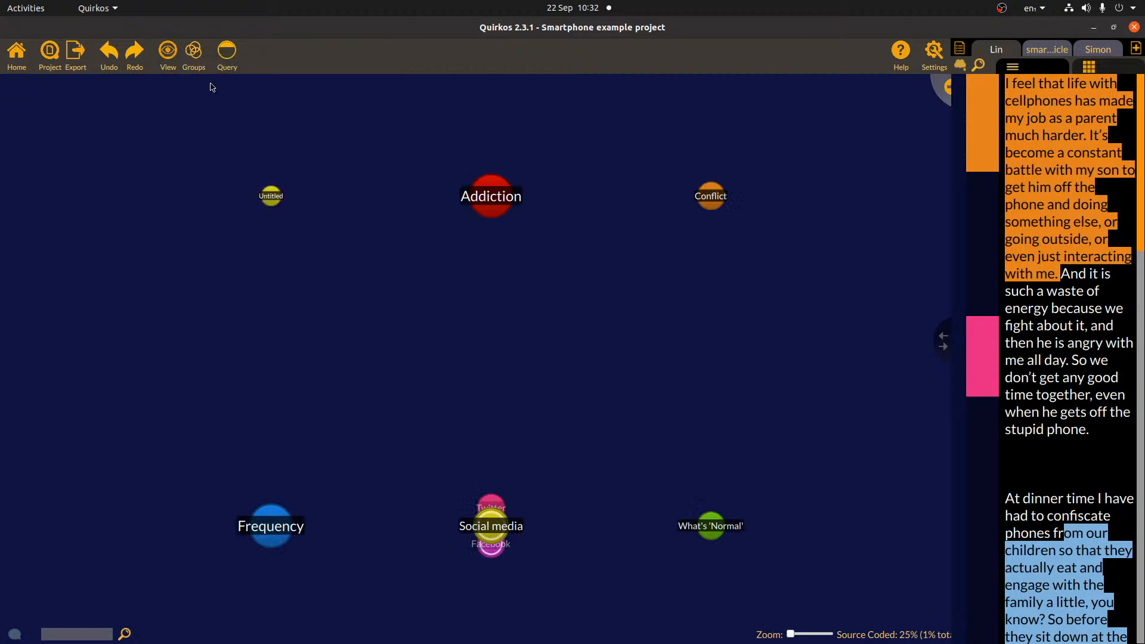
{"action": "left_click", "coordinate": [166, 57]}
{"action": "left_click", "coordinate": [195, 64]}
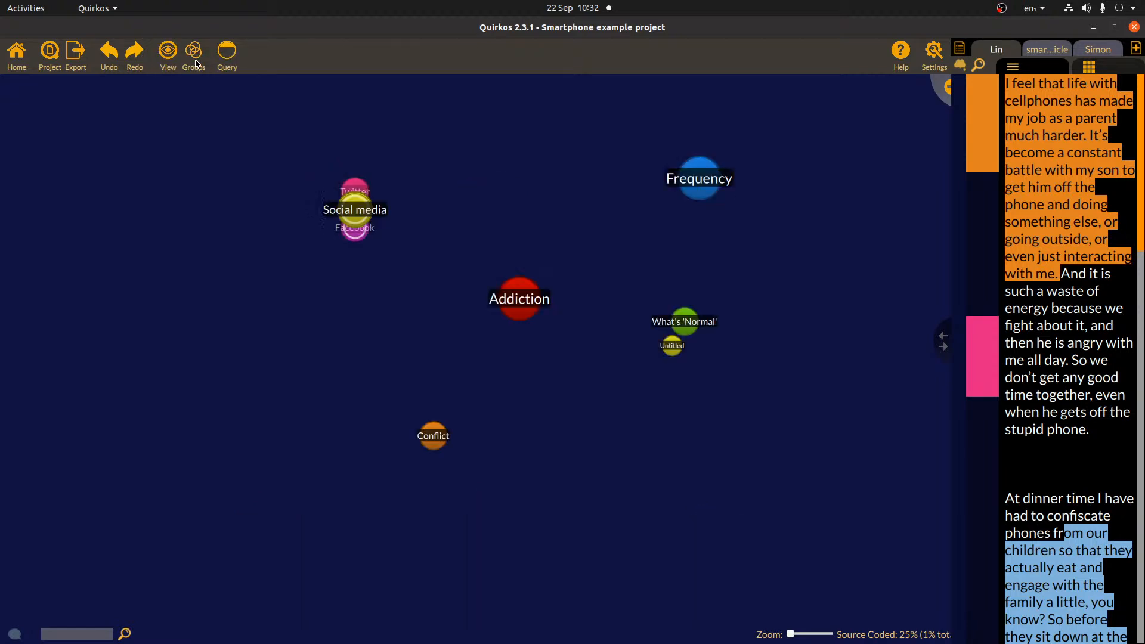
- Drag the Addiction bubble higher, between Social media and Frequency
{"action": "left_click_drag", "start_coordinate": [520, 291], "coordinate": [495, 302]}
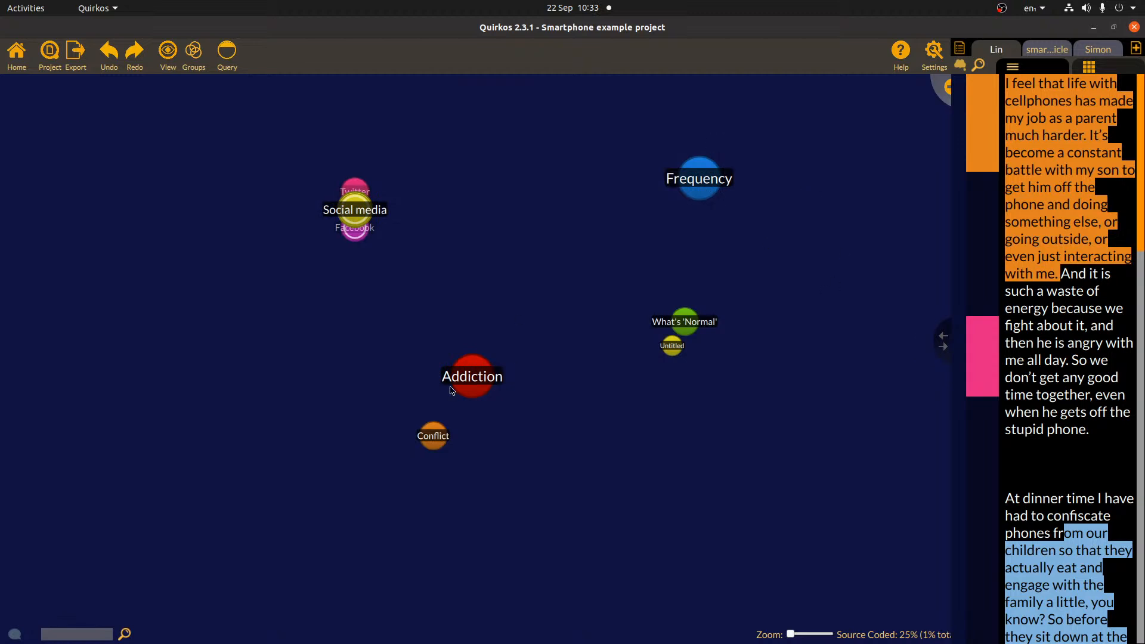
{"action": "left_click_drag", "start_coordinate": [475, 375], "coordinate": [509, 252]}
{"action": "right_click", "coordinate": [509, 252]}
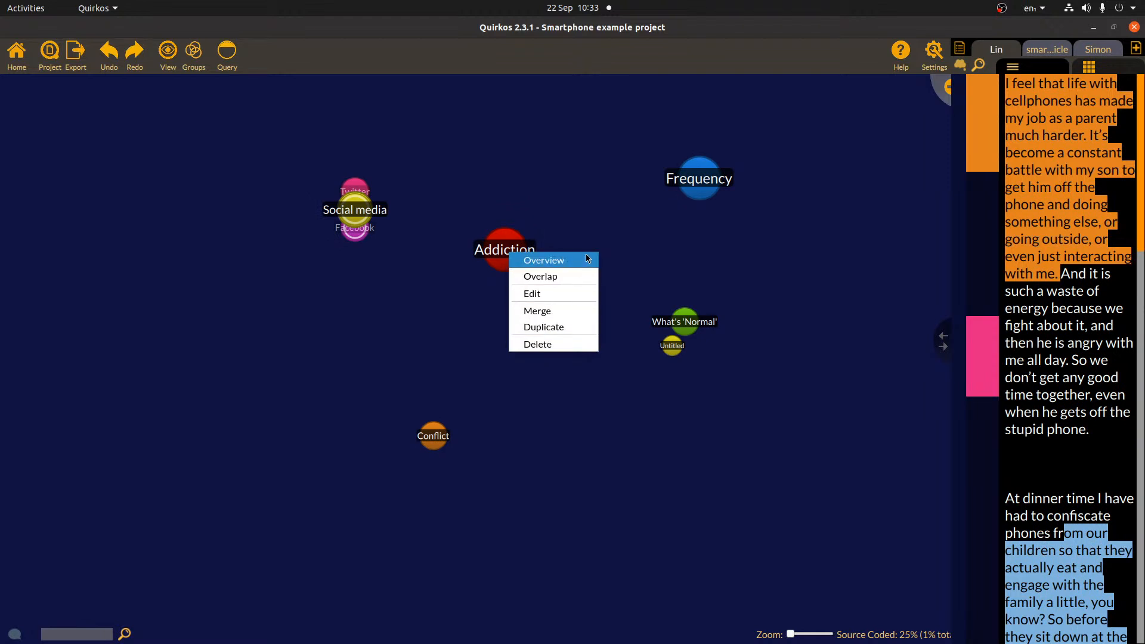
- Show Addiction's overlap rings and filter the quotes to Social media, then all three, then Frequency only
{"action": "left_click", "coordinate": [577, 276]}
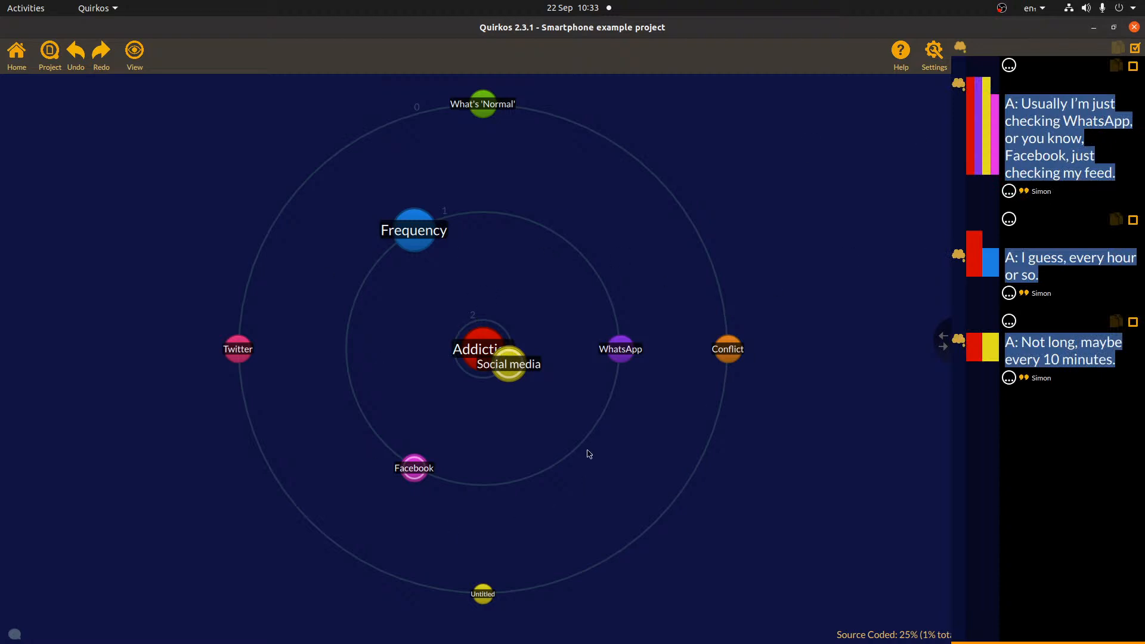
{"action": "left_click", "coordinate": [511, 374]}
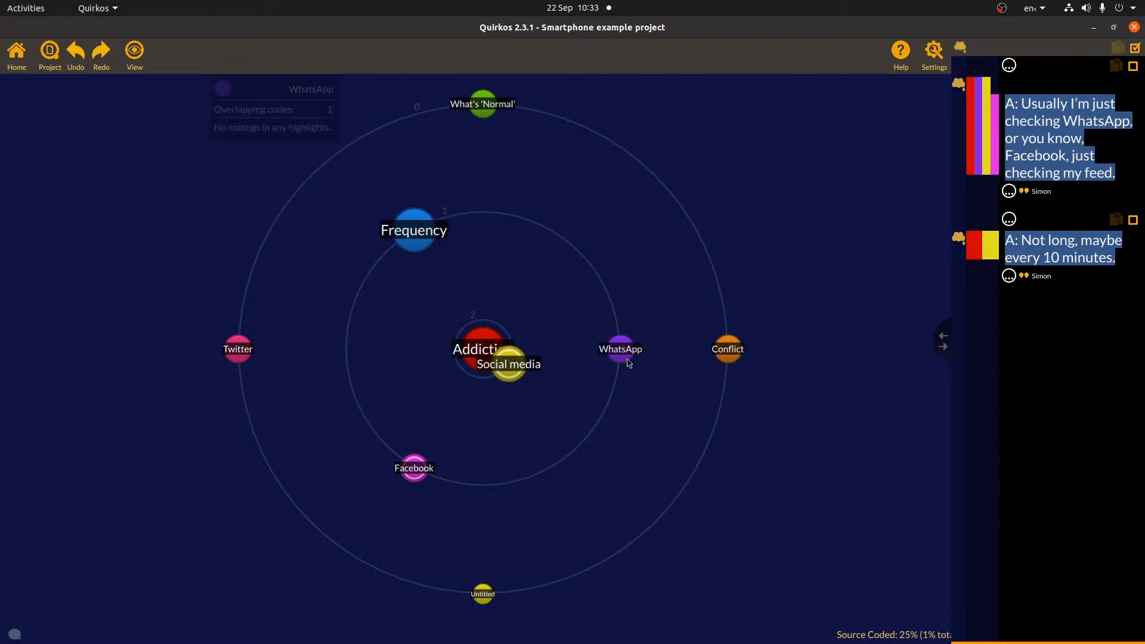
{"action": "left_click", "coordinate": [471, 355]}
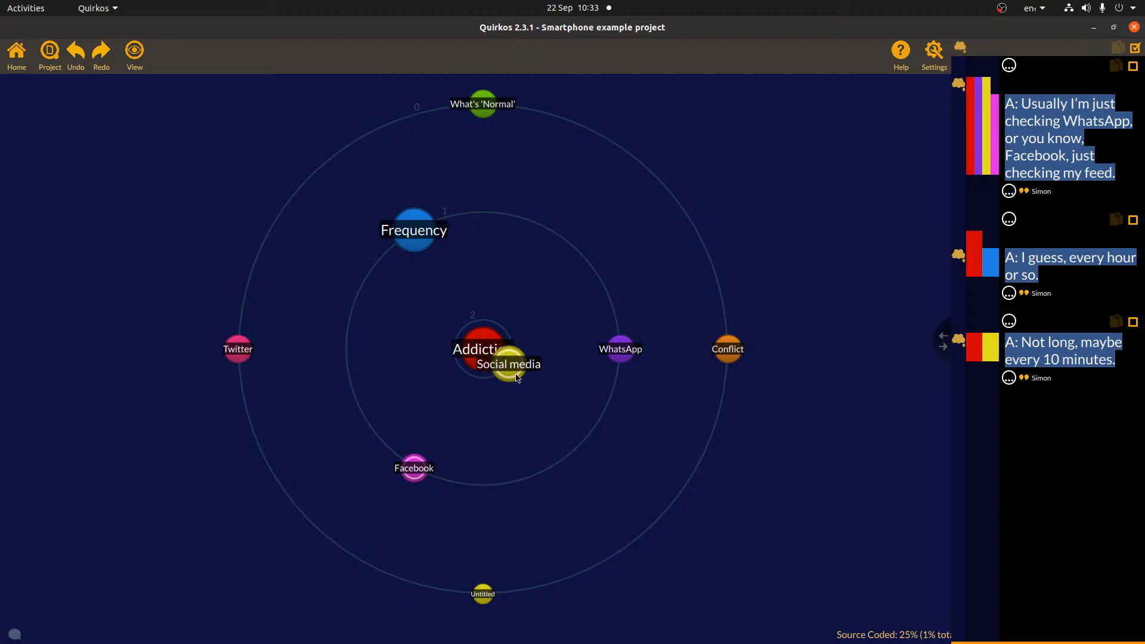
{"action": "left_click", "coordinate": [416, 233]}
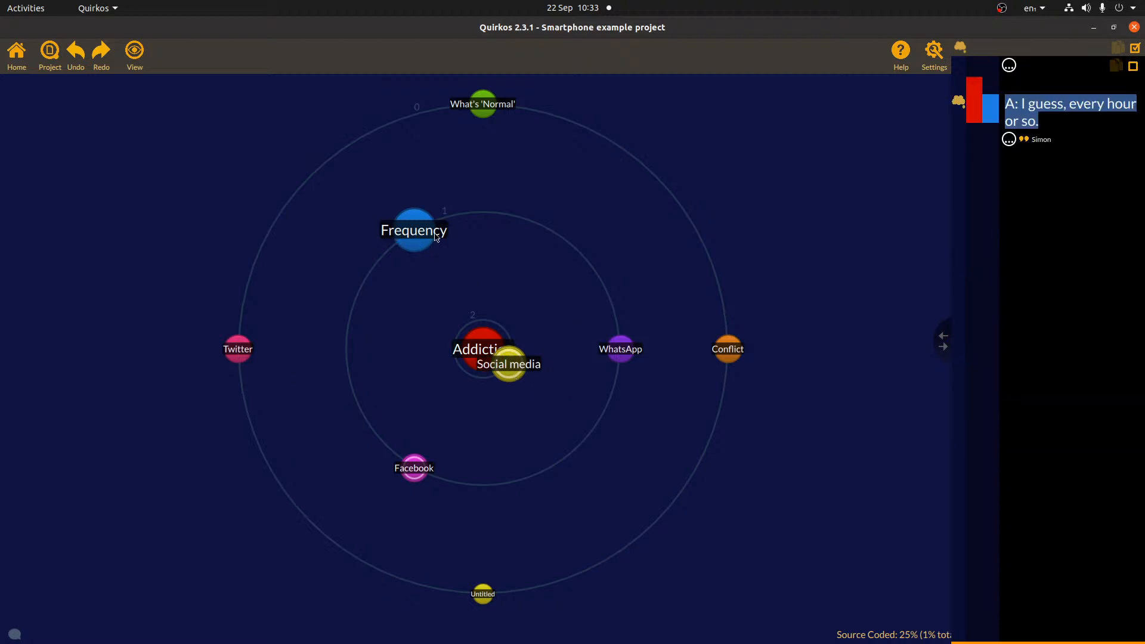
{"action": "mouse_move", "coordinate": [407, 237]}
- Return to the bubble map and review Addiction's properties: 'Unable to control use', in Open and Axial
{"action": "left_click", "coordinate": [14, 50]}
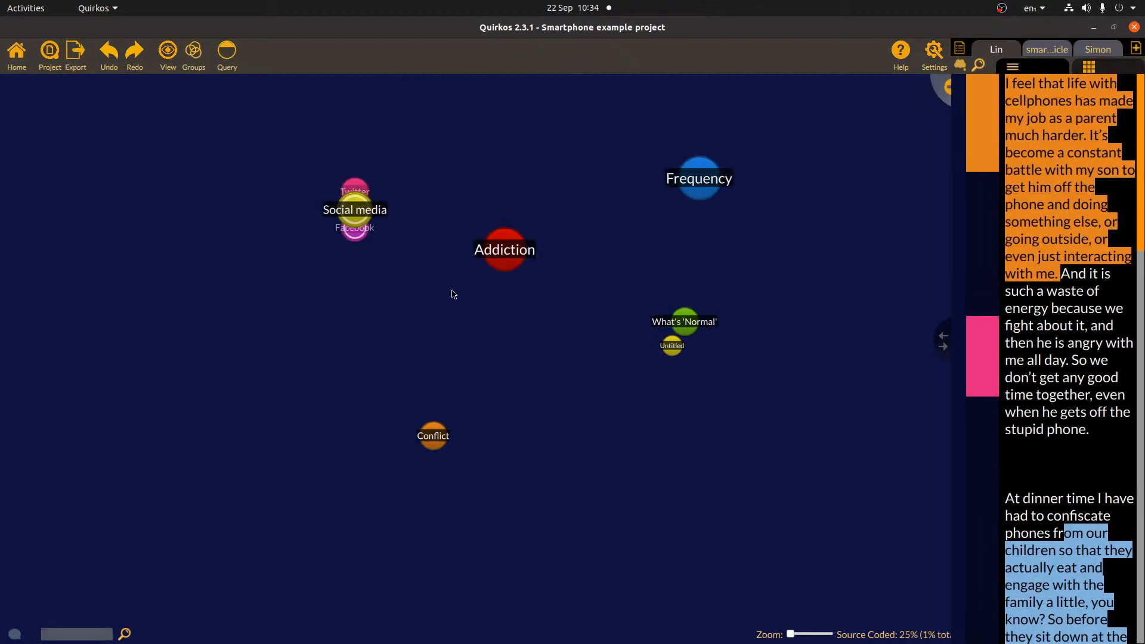
{"action": "right_click", "coordinate": [507, 252]}
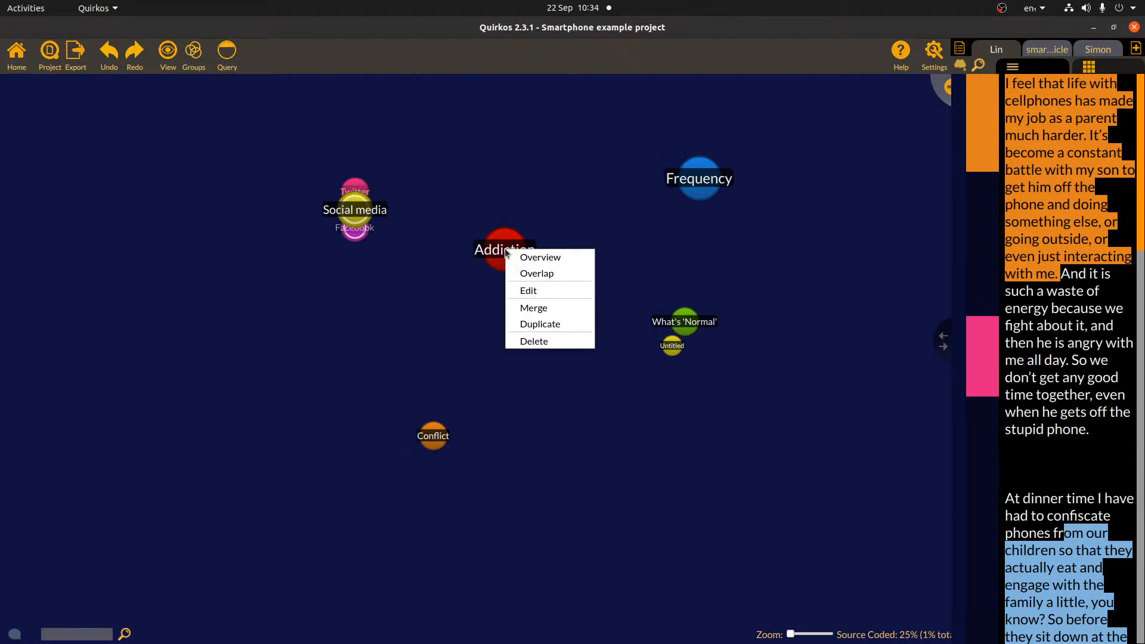
{"action": "left_click", "coordinate": [543, 292]}
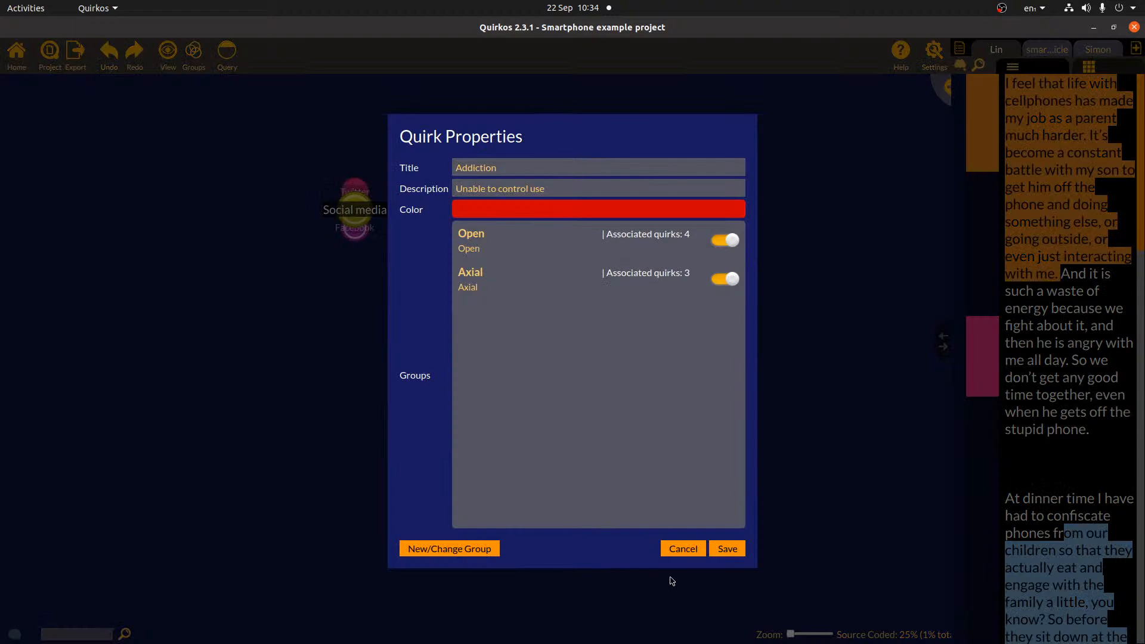
{"action": "left_click", "coordinate": [727, 549]}
{"action": "right_click", "coordinate": [506, 270]}
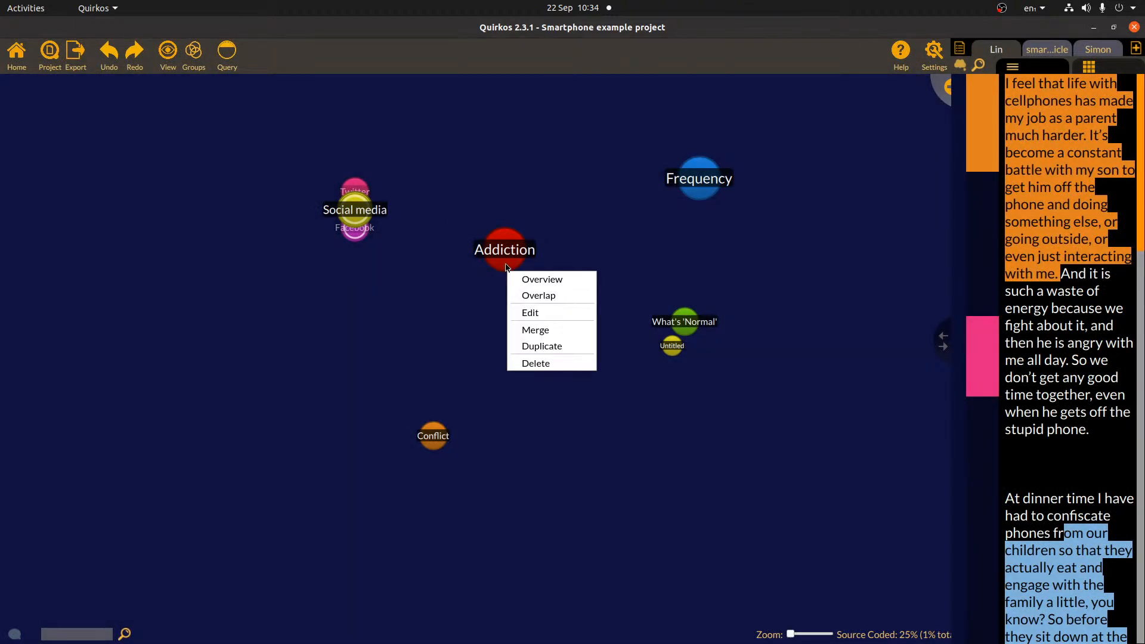
- Duplicate the Addiction quirk, move the copy aside, then undo twice to remove it
{"action": "left_click", "coordinate": [562, 350]}
{"action": "left_click", "coordinate": [726, 548]}
{"action": "left_click_drag", "start_coordinate": [502, 254], "coordinate": [600, 244]}
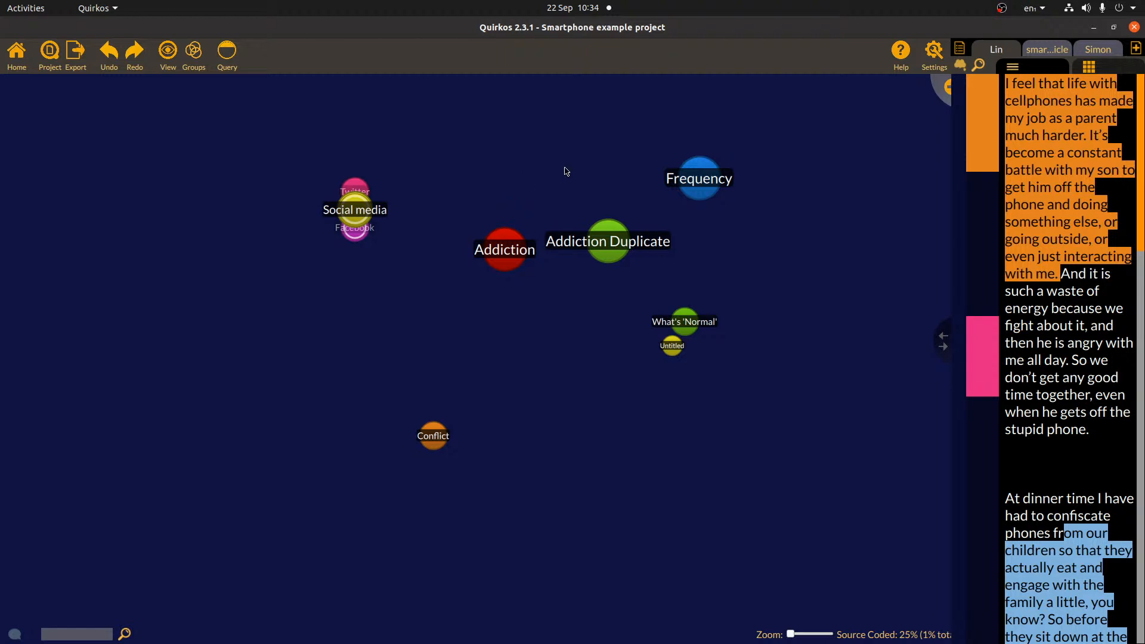
{"action": "left_click", "coordinate": [104, 55]}
{"action": "left_click", "coordinate": [108, 61]}
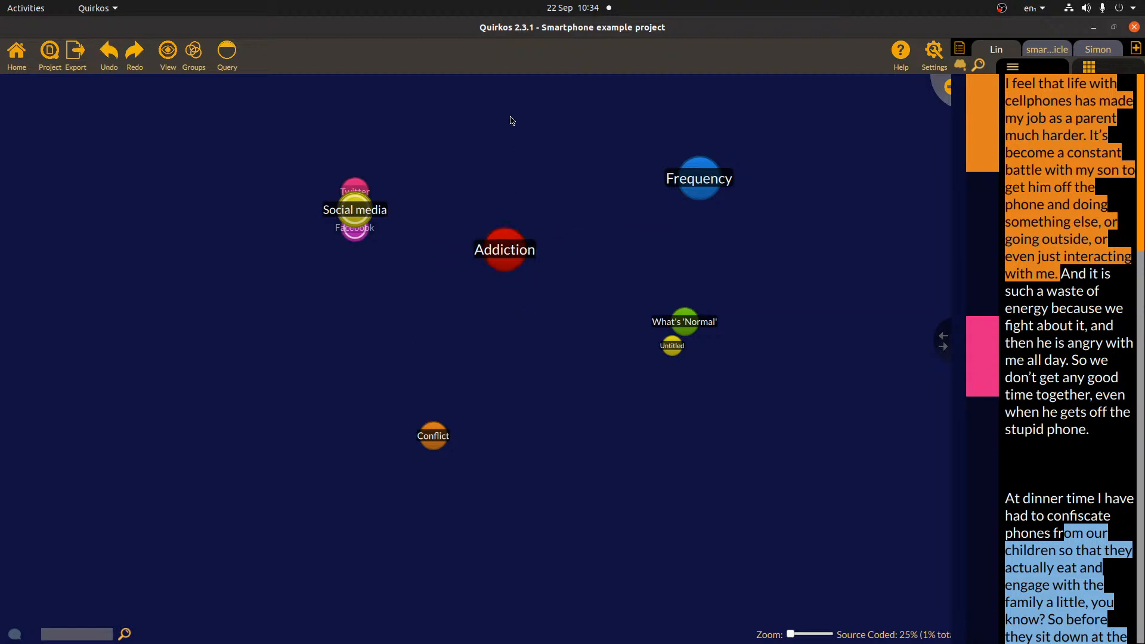
- Delete Addiction and restore it with Ctrl+Z, then move the Social media cluster up-left
{"action": "right_click", "coordinate": [510, 256]}
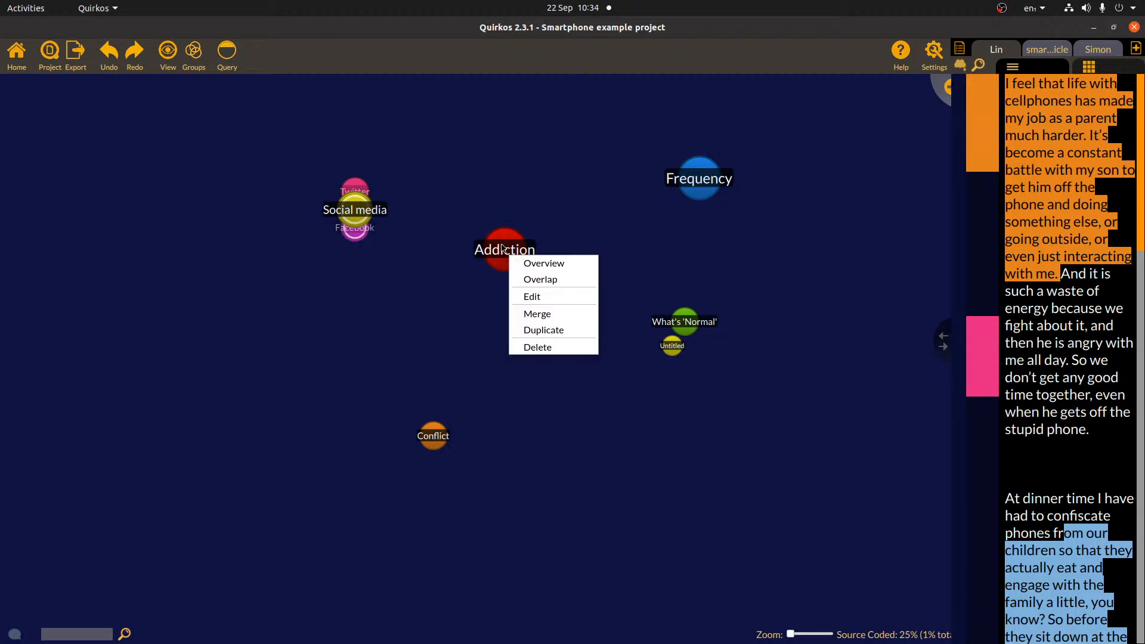
{"action": "left_click", "coordinate": [561, 347]}
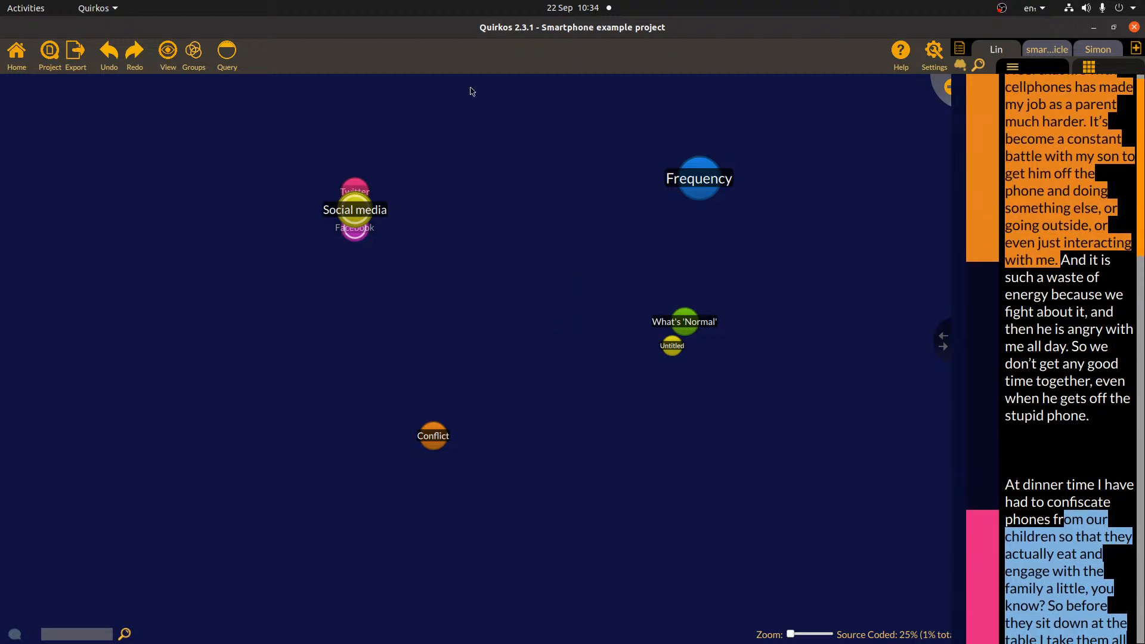
{"action": "key", "text": "ctrl+z"}
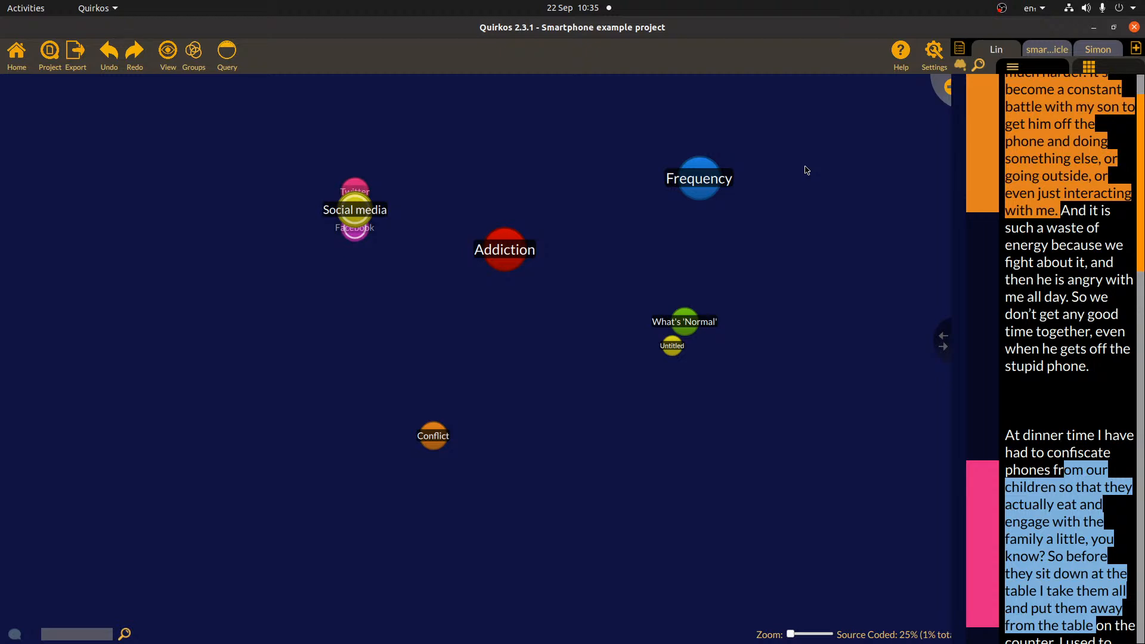
{"action": "left_click_drag", "start_coordinate": [360, 214], "coordinate": [322, 203]}
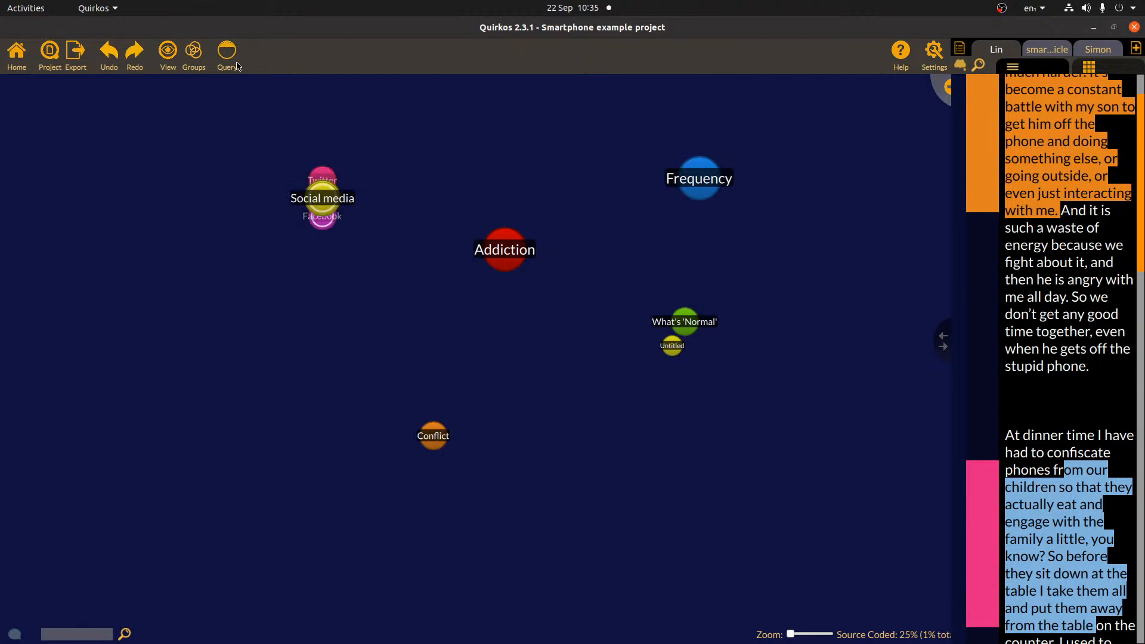
- Set the main query to filter sources by Family role equal to Dad
{"action": "left_click", "coordinate": [237, 65]}
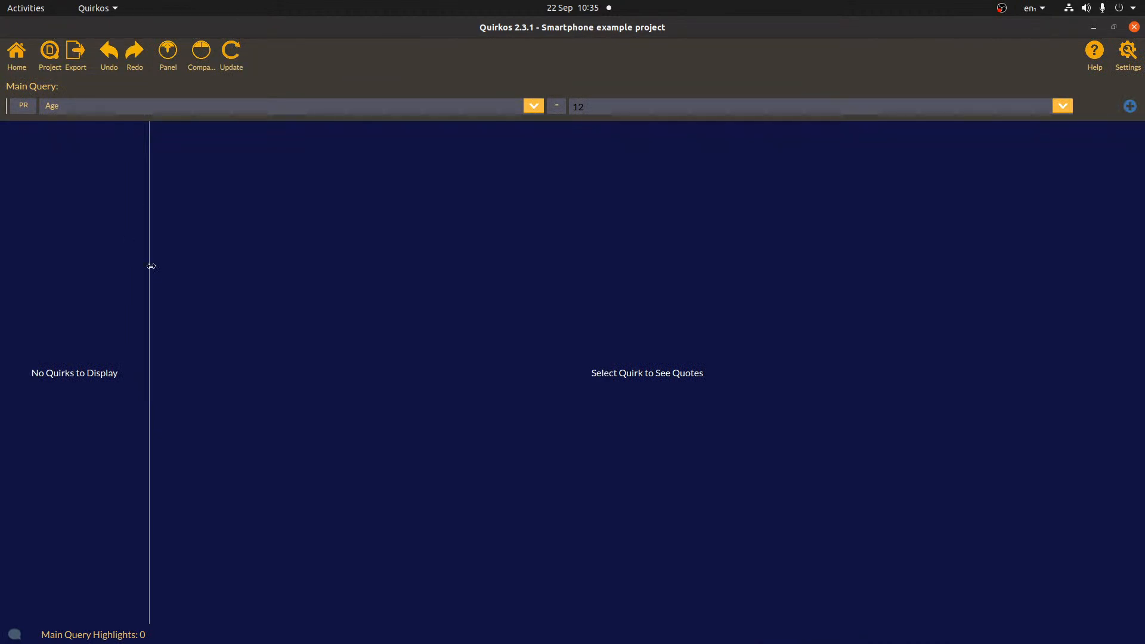
{"action": "left_click_drag", "start_coordinate": [151, 266], "coordinate": [184, 276]}
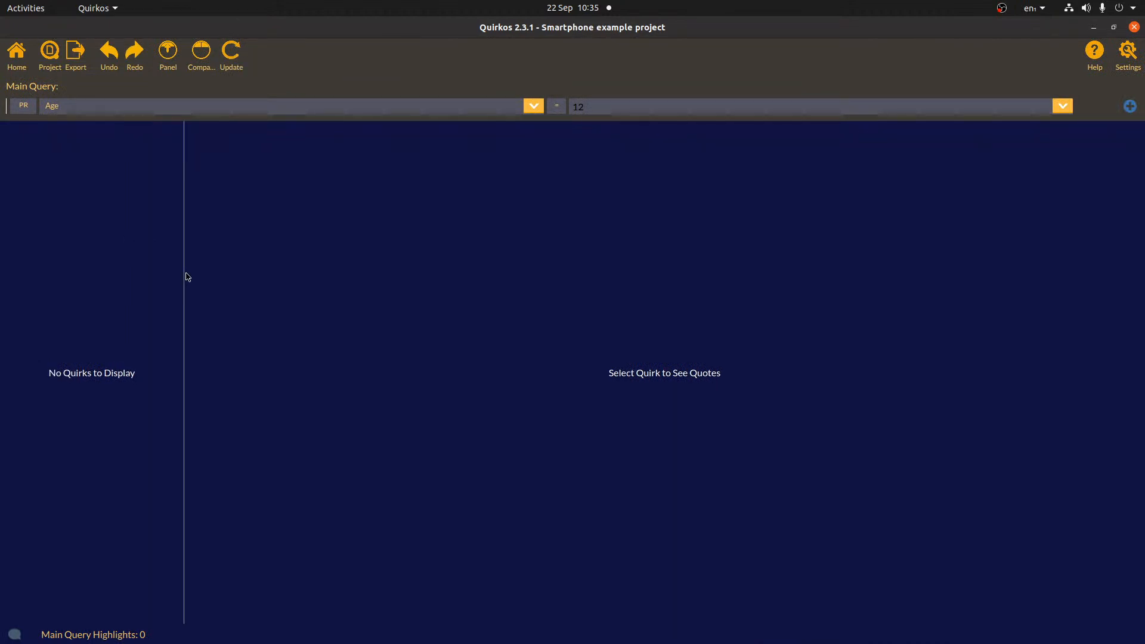
{"action": "left_click", "coordinate": [24, 106]}
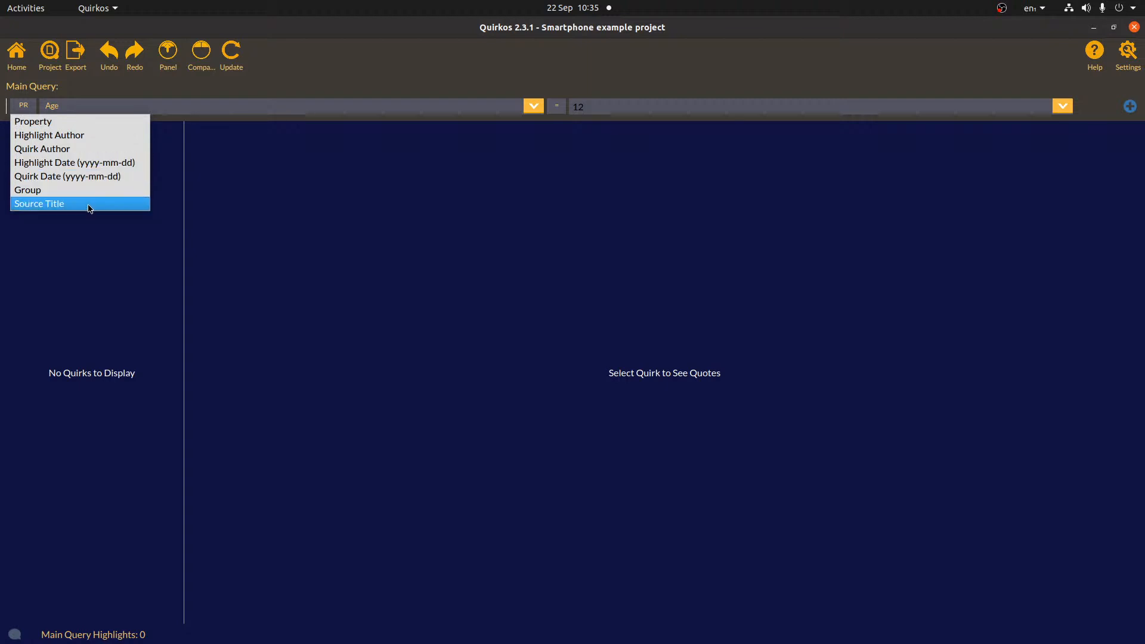
{"action": "left_click", "coordinate": [172, 96]}
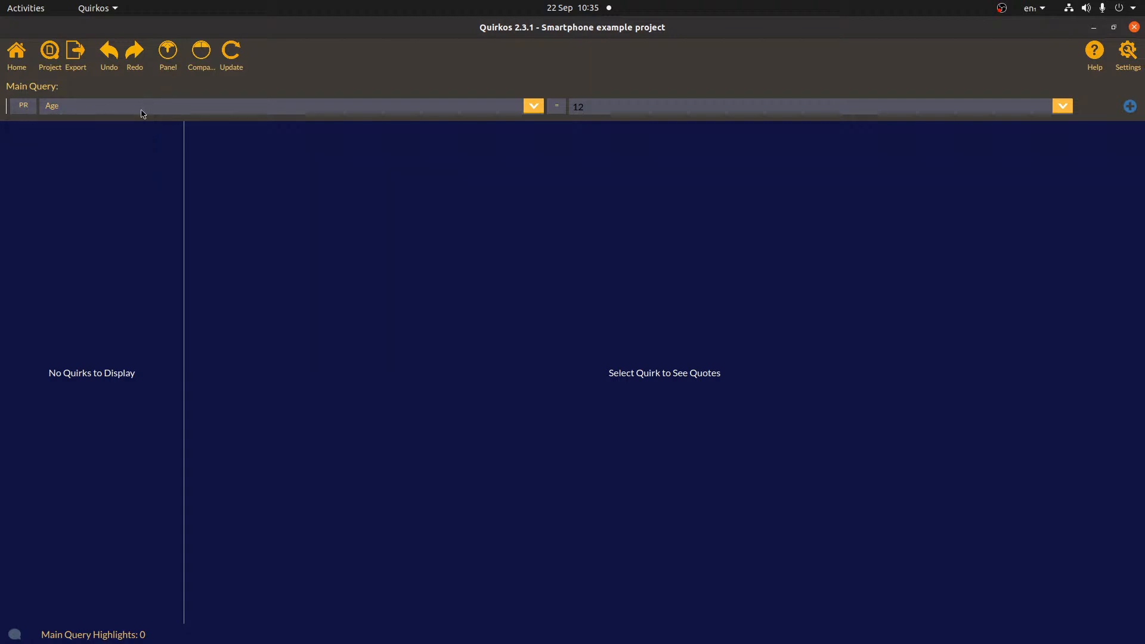
{"action": "left_click", "coordinate": [466, 109]}
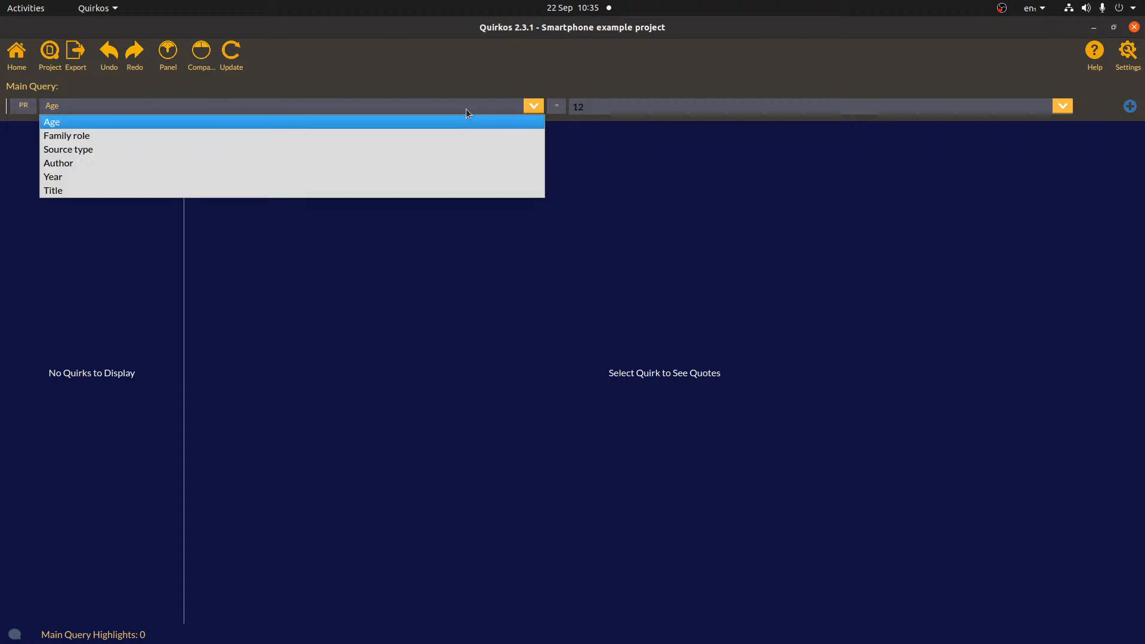
{"action": "left_click", "coordinate": [104, 137]}
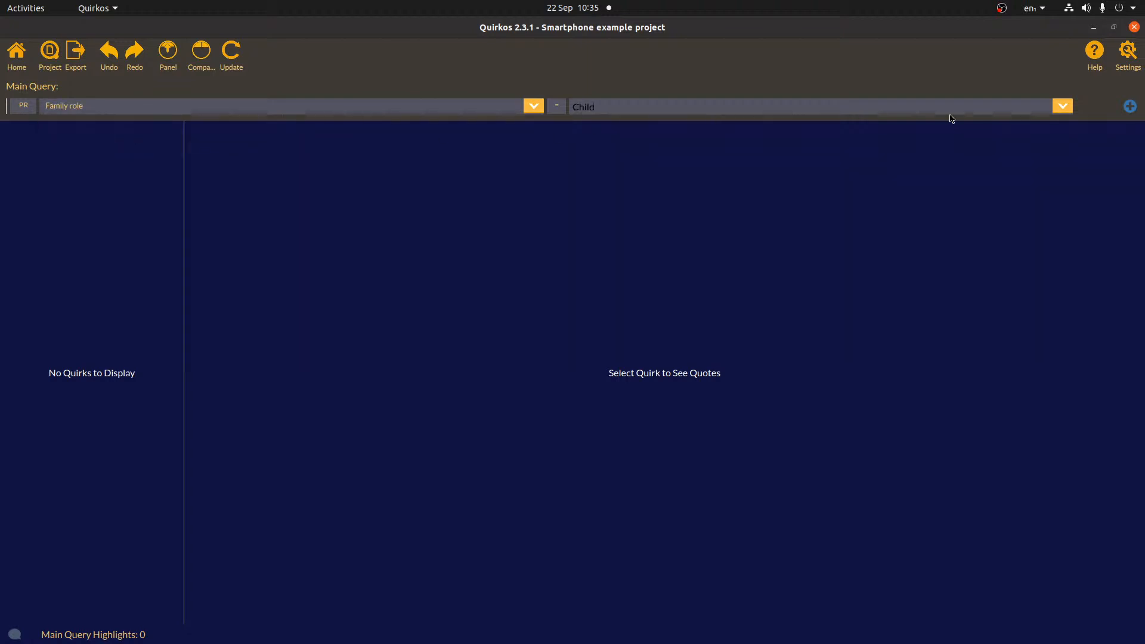
{"action": "left_click", "coordinate": [1062, 107]}
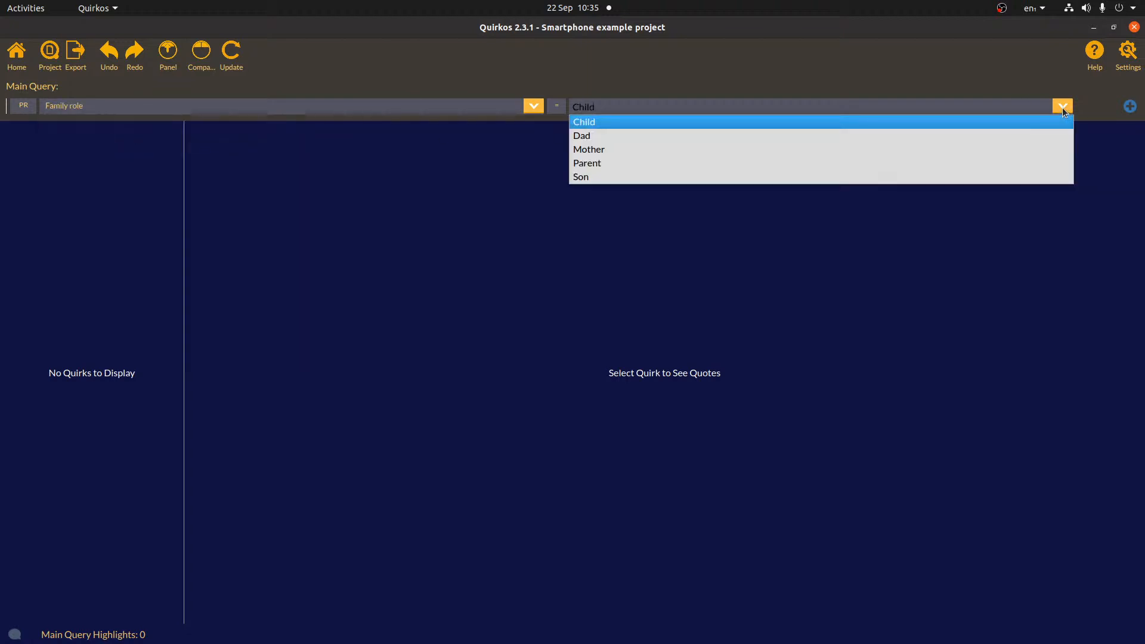
{"action": "left_click", "coordinate": [903, 136]}
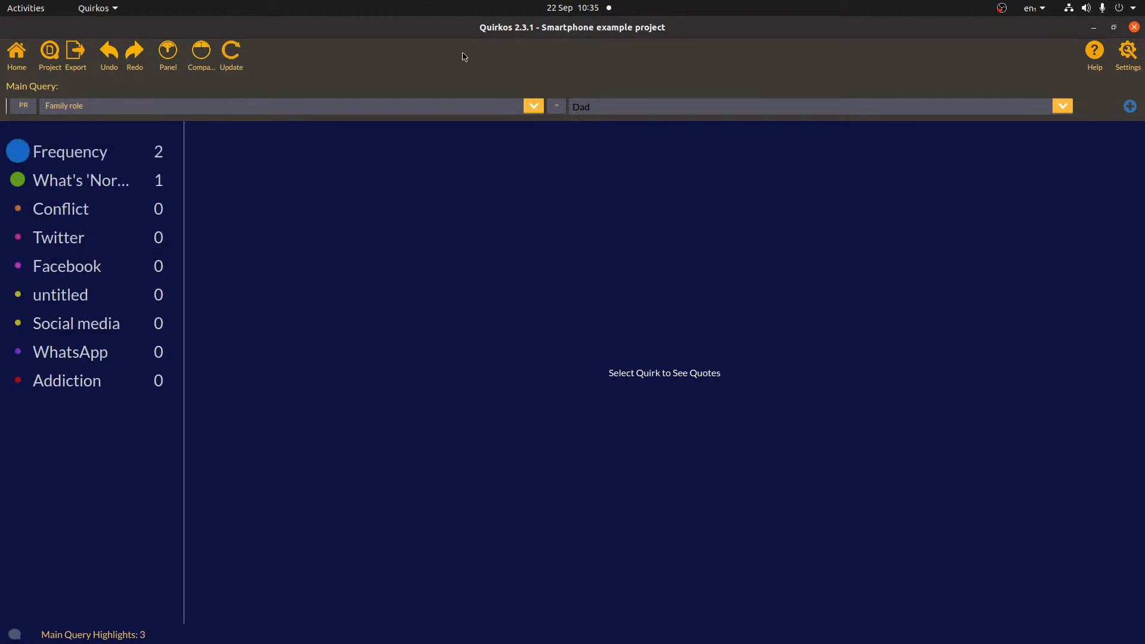
- Read the Frequency quotes and another quirk's single quote from Dad sources
{"action": "left_click", "coordinate": [85, 162]}
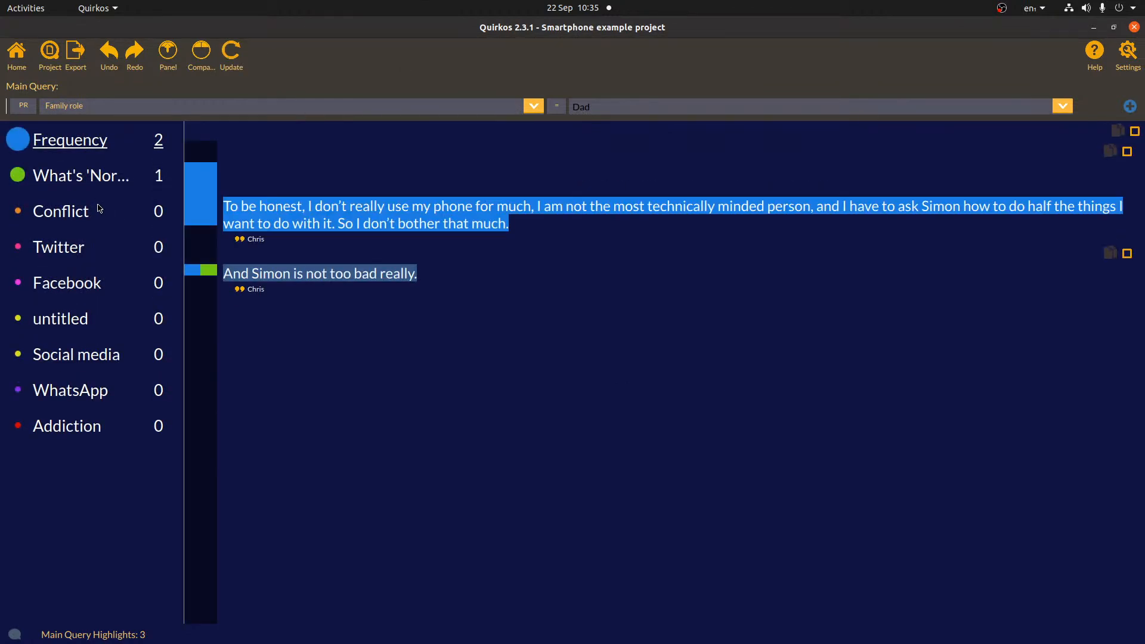
{"action": "left_click", "coordinate": [97, 179]}
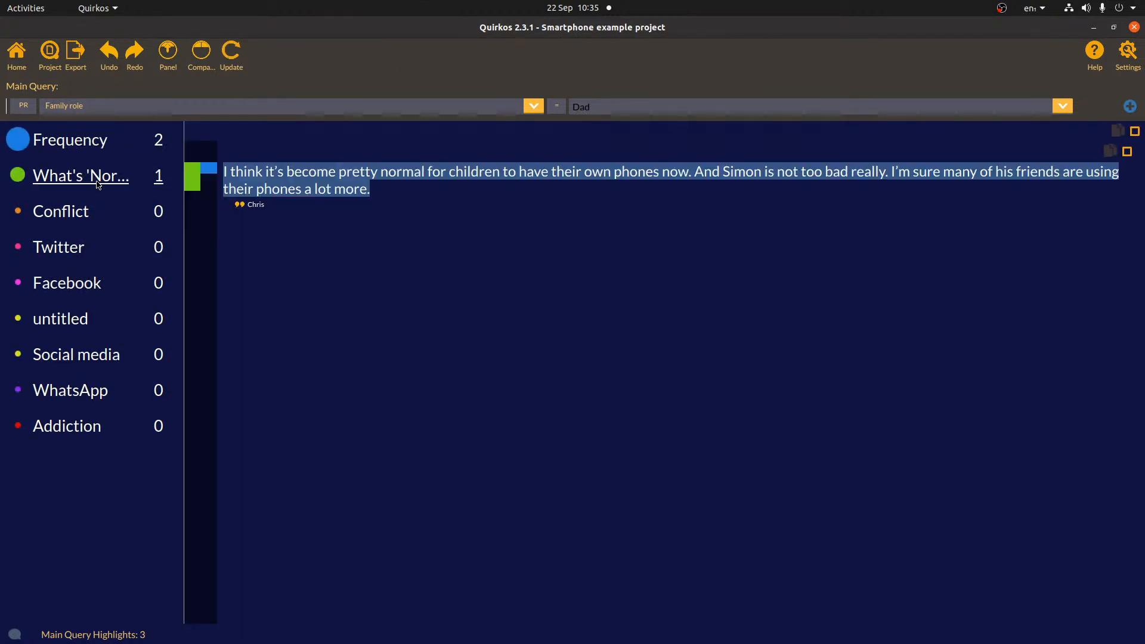
{"action": "left_click", "coordinate": [88, 142]}
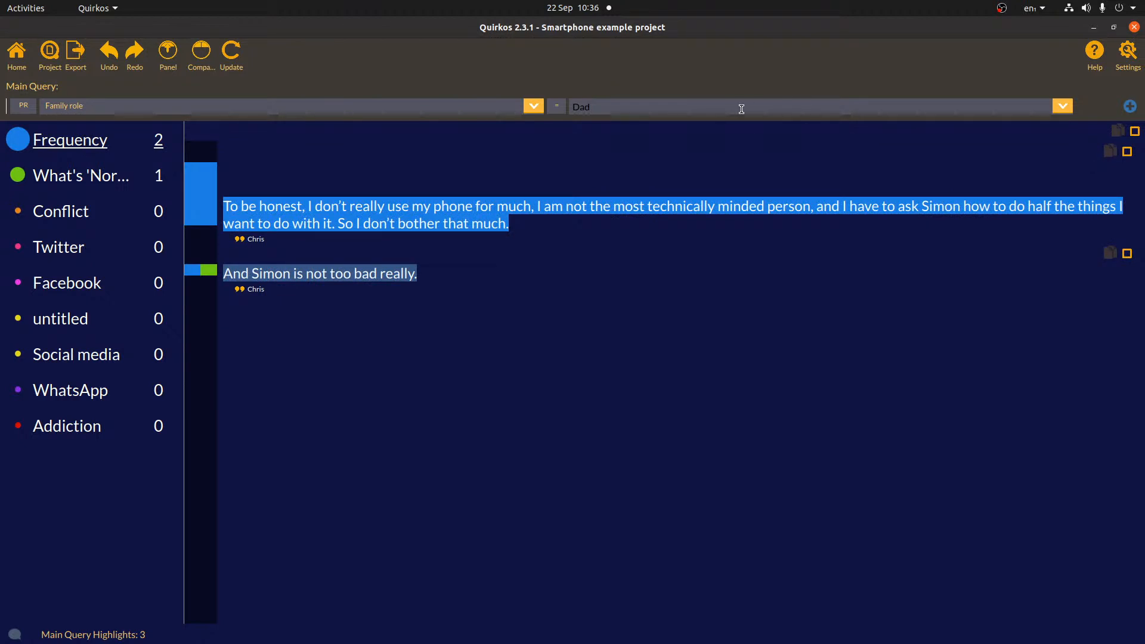
- Change the query to Family role Parent, read Frequency, Twitter and Conflict quotes, then enable Compare
{"action": "left_click", "coordinate": [1062, 106]}
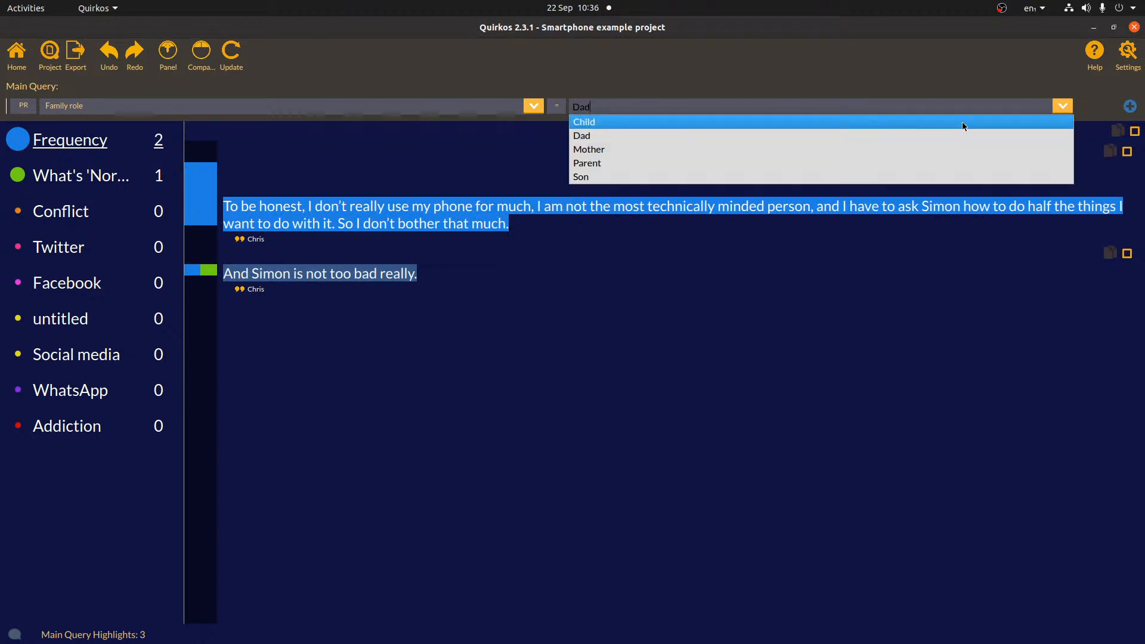
{"action": "left_click", "coordinate": [956, 164]}
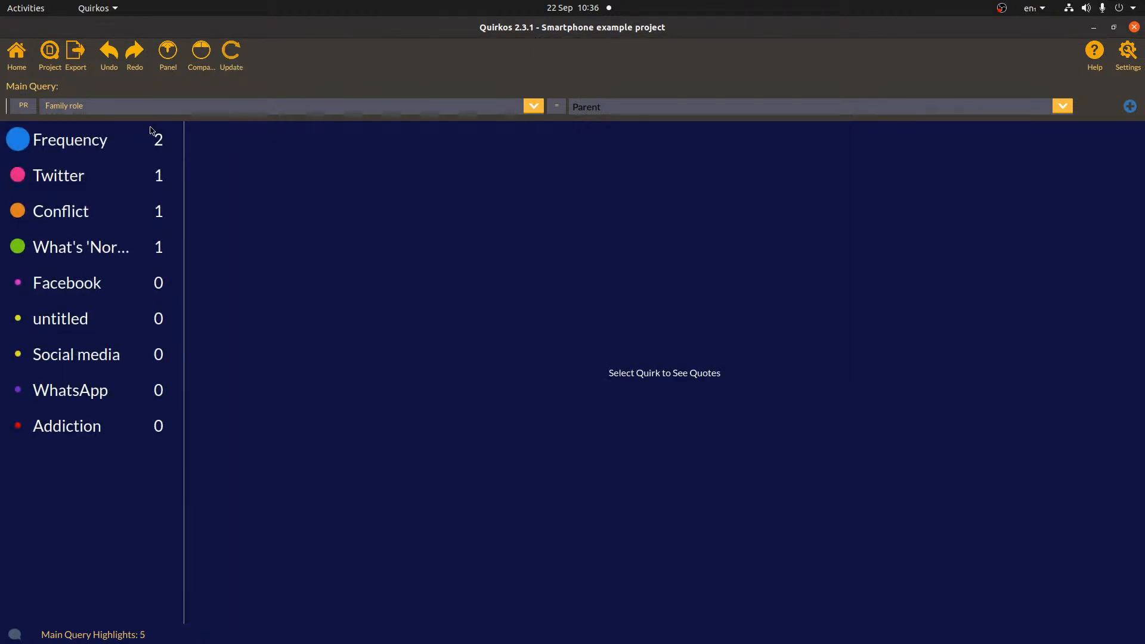
{"action": "left_click", "coordinate": [102, 145]}
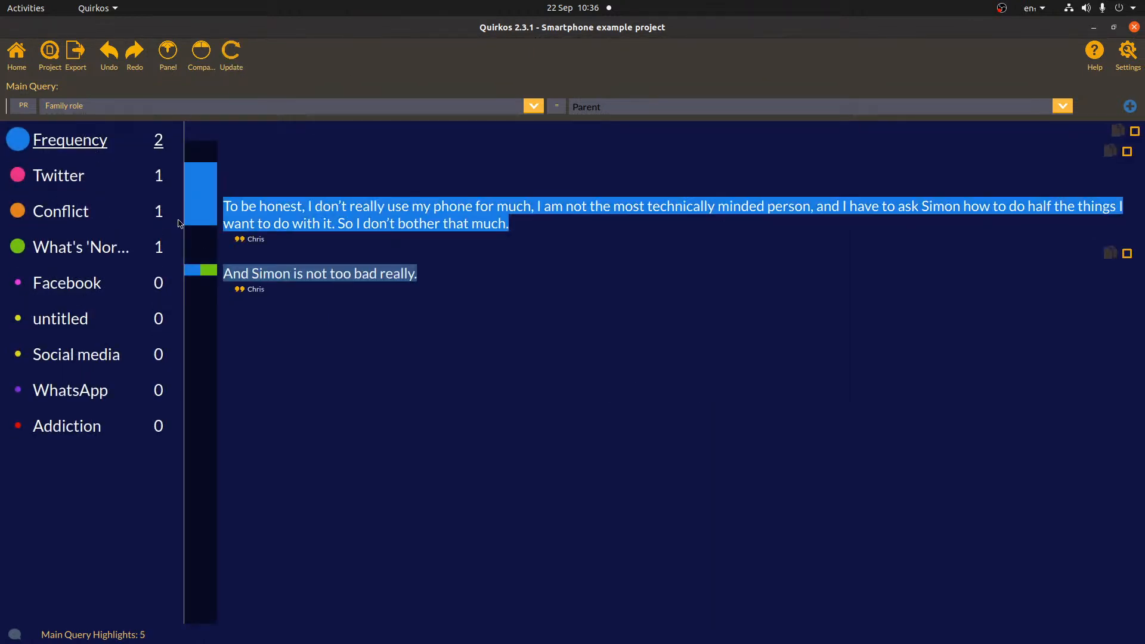
{"action": "left_click", "coordinate": [82, 176]}
{"action": "left_click", "coordinate": [79, 212]}
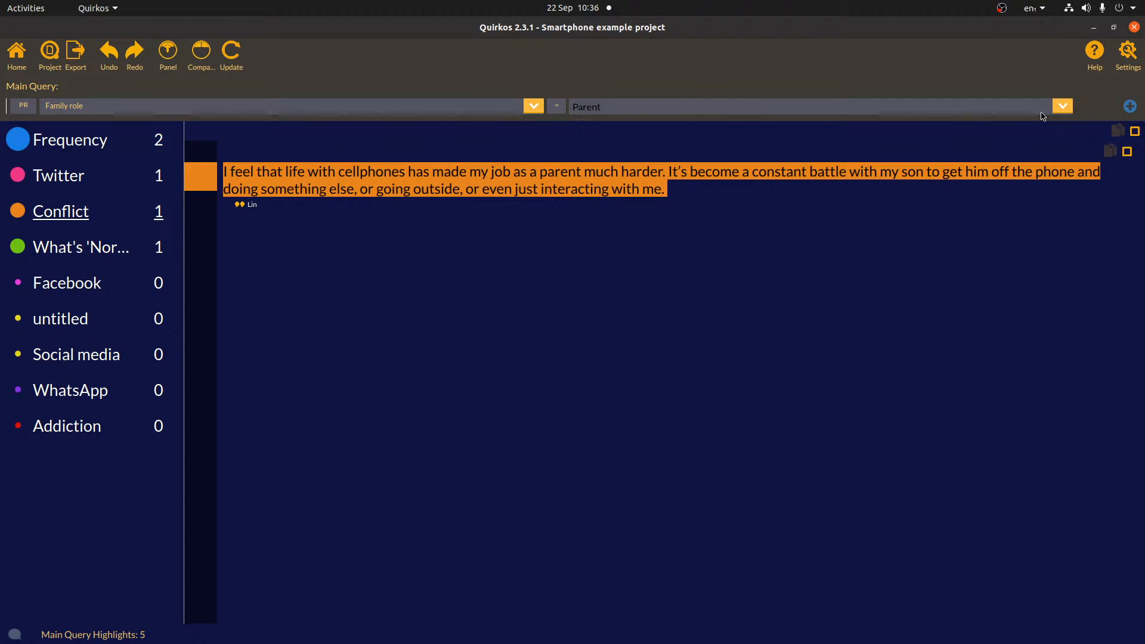
{"action": "left_click", "coordinate": [204, 60]}
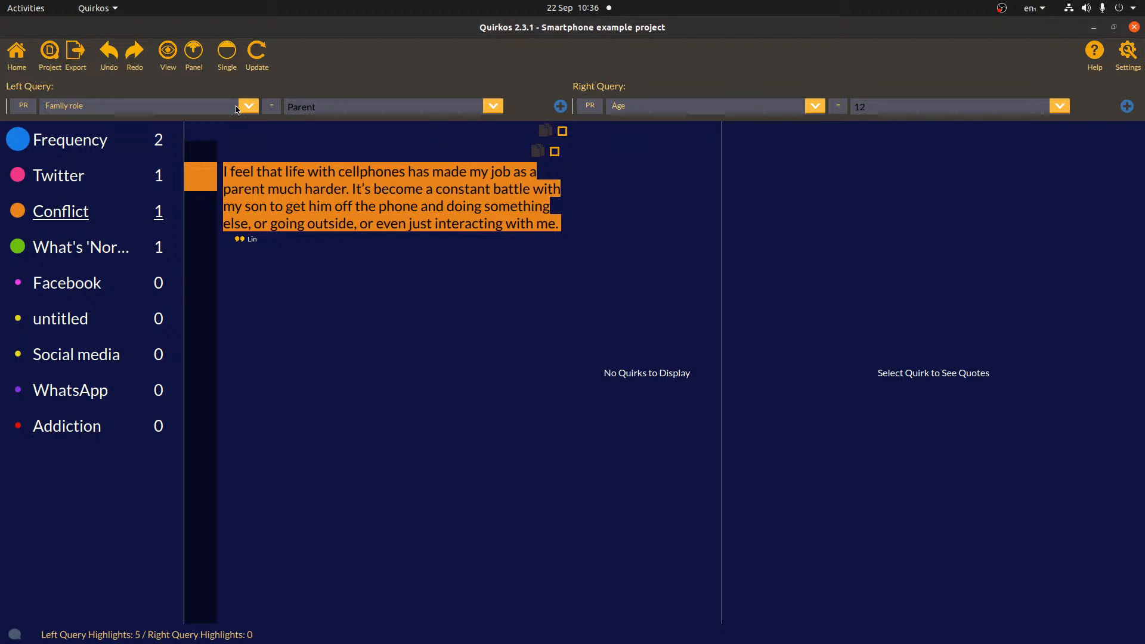
- Compare Dad (left) against Family role = Mother (right), showing a Dad quote and Mother's Conflict quote
{"action": "left_click", "coordinate": [494, 106]}
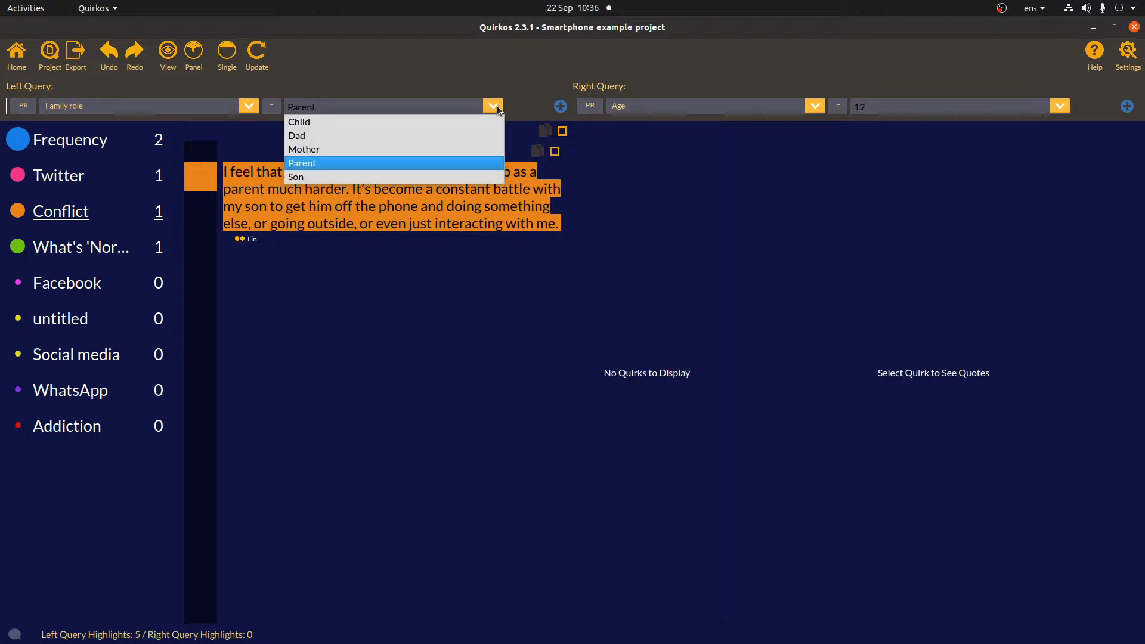
{"action": "left_click", "coordinate": [453, 142]}
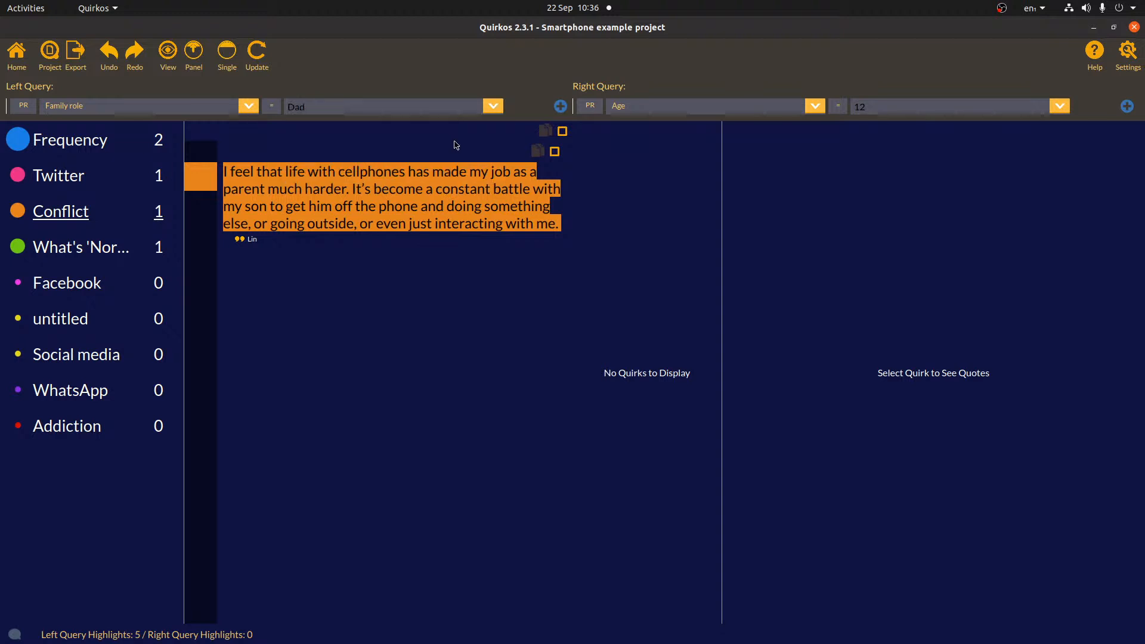
{"action": "left_click", "coordinate": [814, 106]}
{"action": "left_click", "coordinate": [793, 138]}
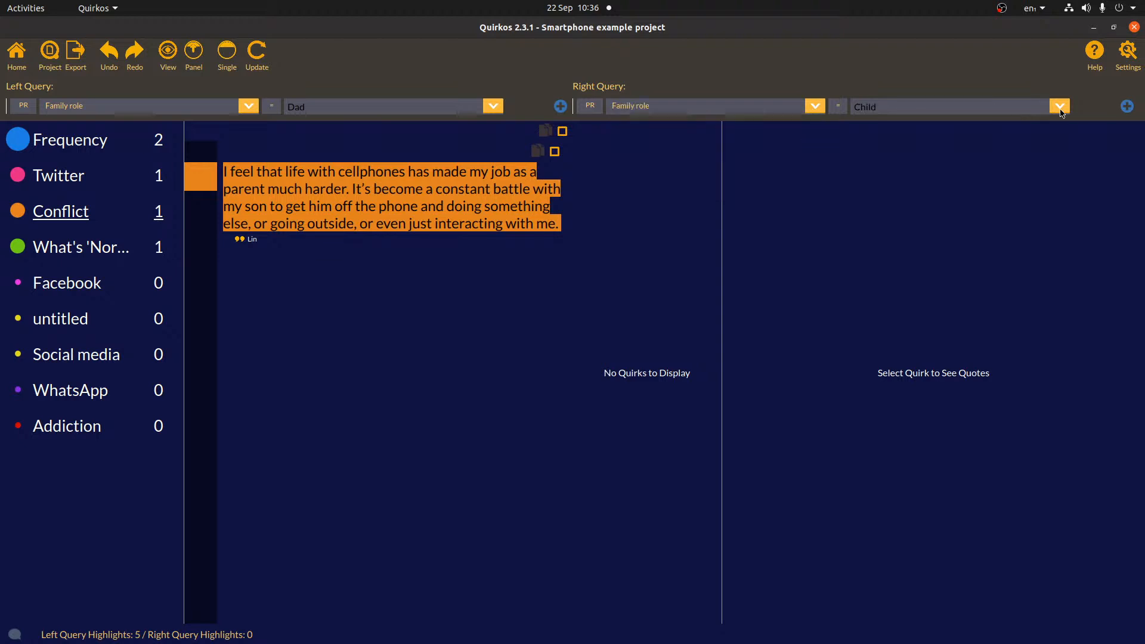
{"action": "left_click", "coordinate": [1061, 107]}
{"action": "left_click", "coordinate": [1017, 149]}
{"action": "left_click", "coordinate": [254, 67]}
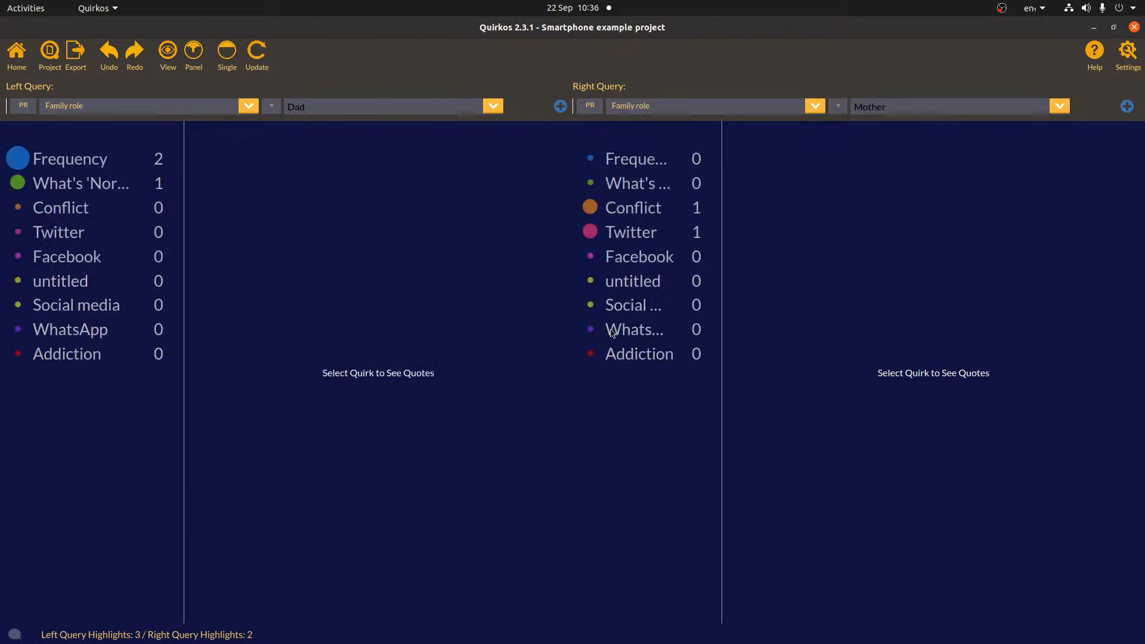
{"action": "left_click", "coordinate": [48, 178]}
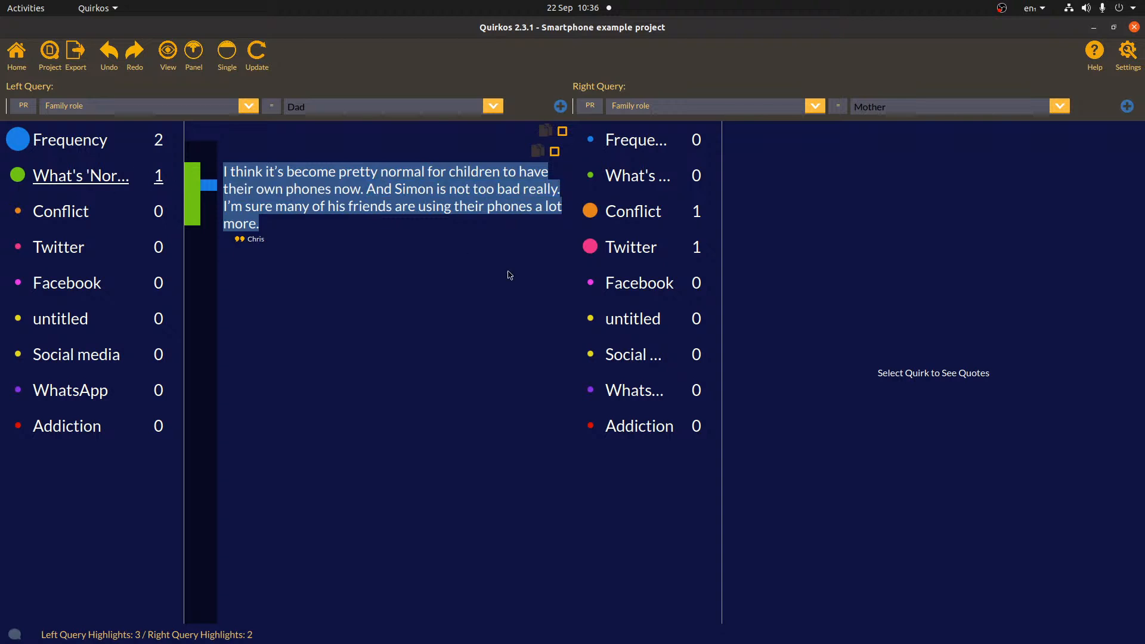
{"action": "left_click", "coordinate": [653, 214]}
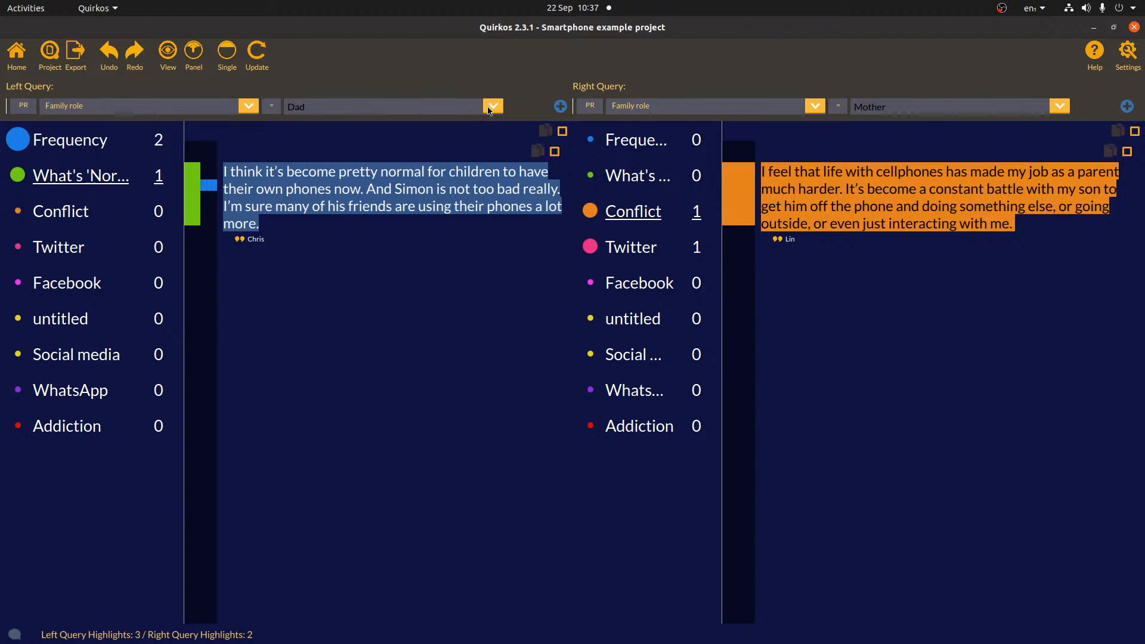
{"action": "left_click", "coordinate": [559, 107]}
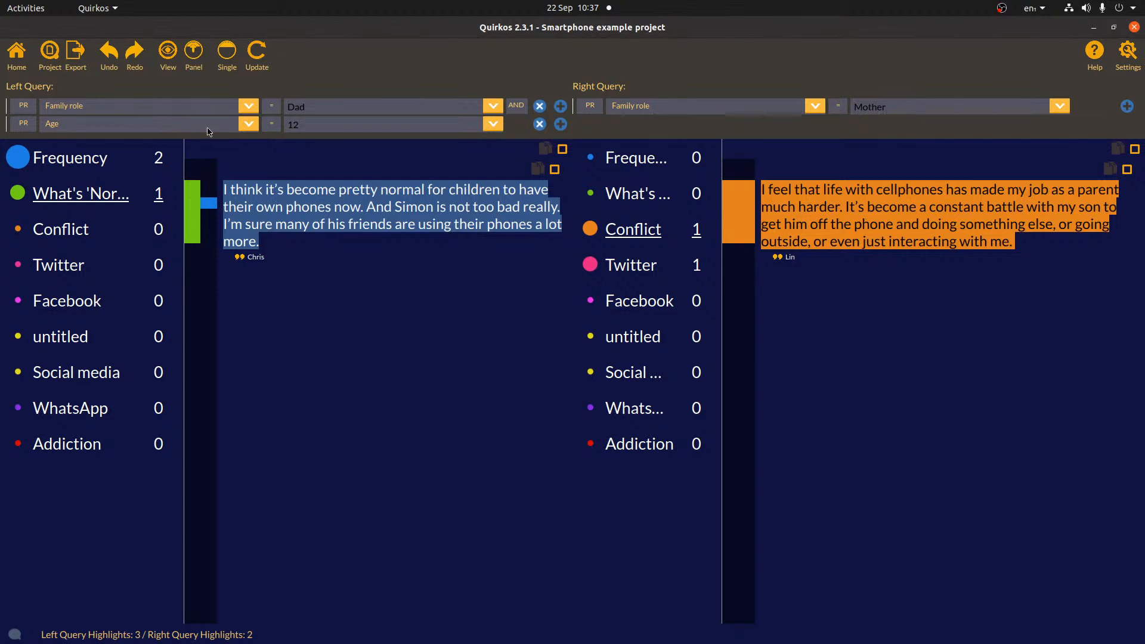
{"action": "left_click", "coordinate": [249, 124]}
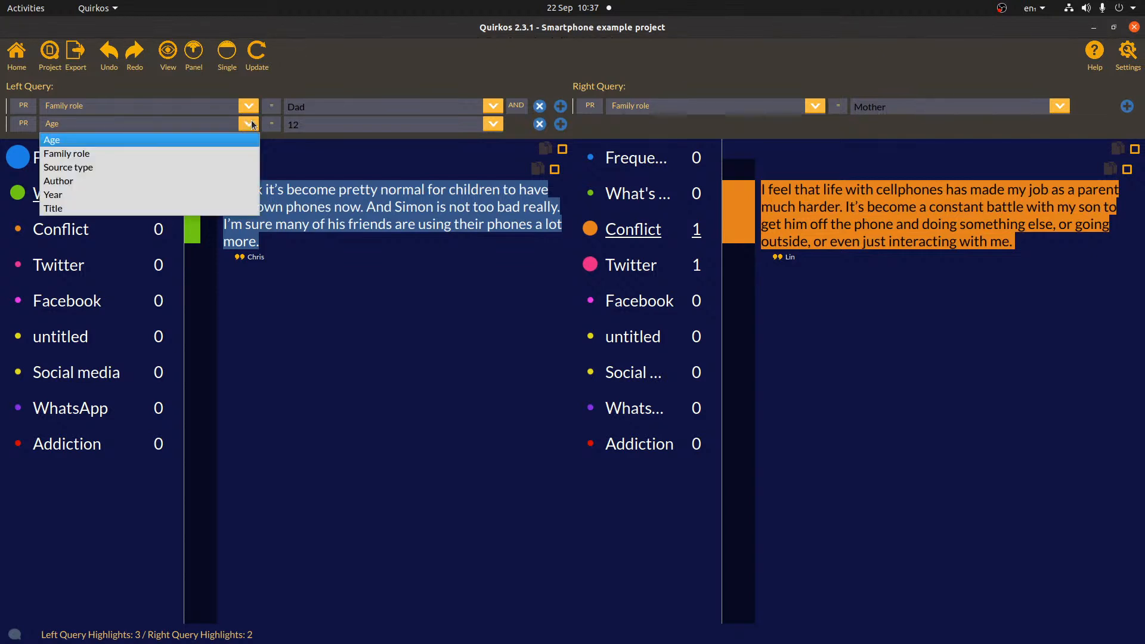
{"action": "left_click", "coordinate": [255, 140]}
{"action": "left_click", "coordinate": [271, 124]}
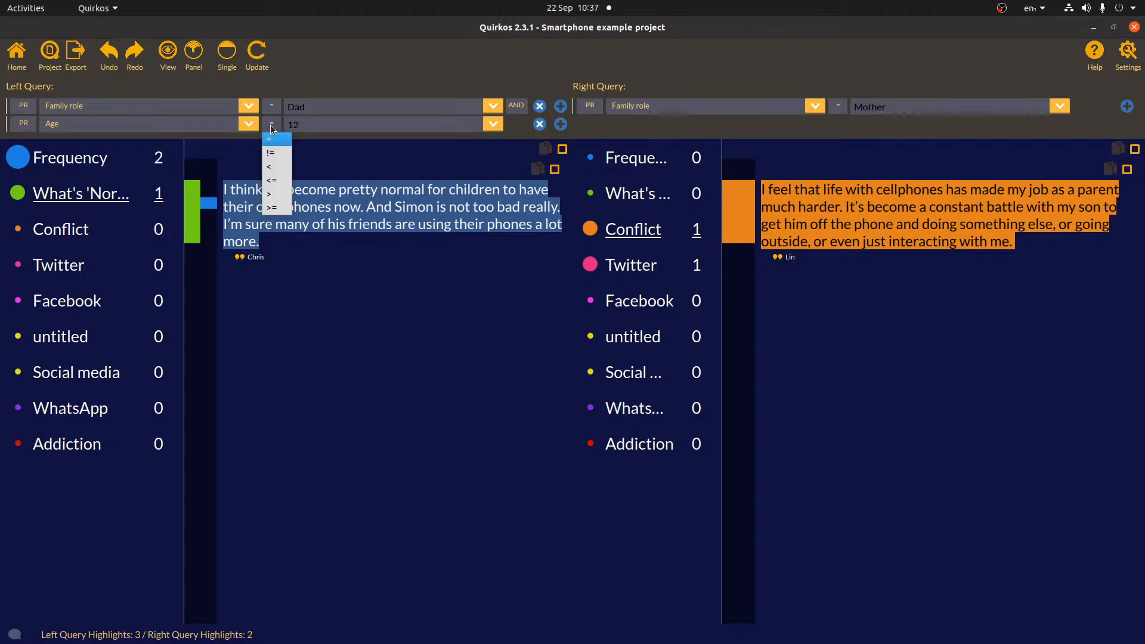
{"action": "left_click", "coordinate": [271, 194]}
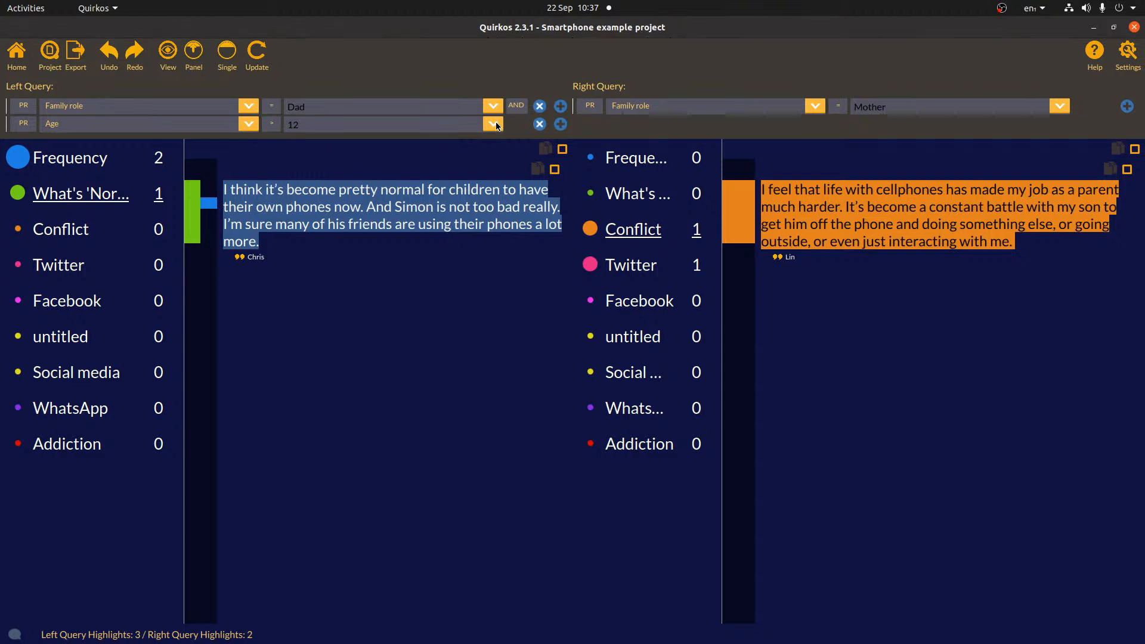
{"action": "double_click", "coordinate": [418, 124]}
{"action": "type", "text": "30"}
{"action": "left_click", "coordinate": [140, 123]}
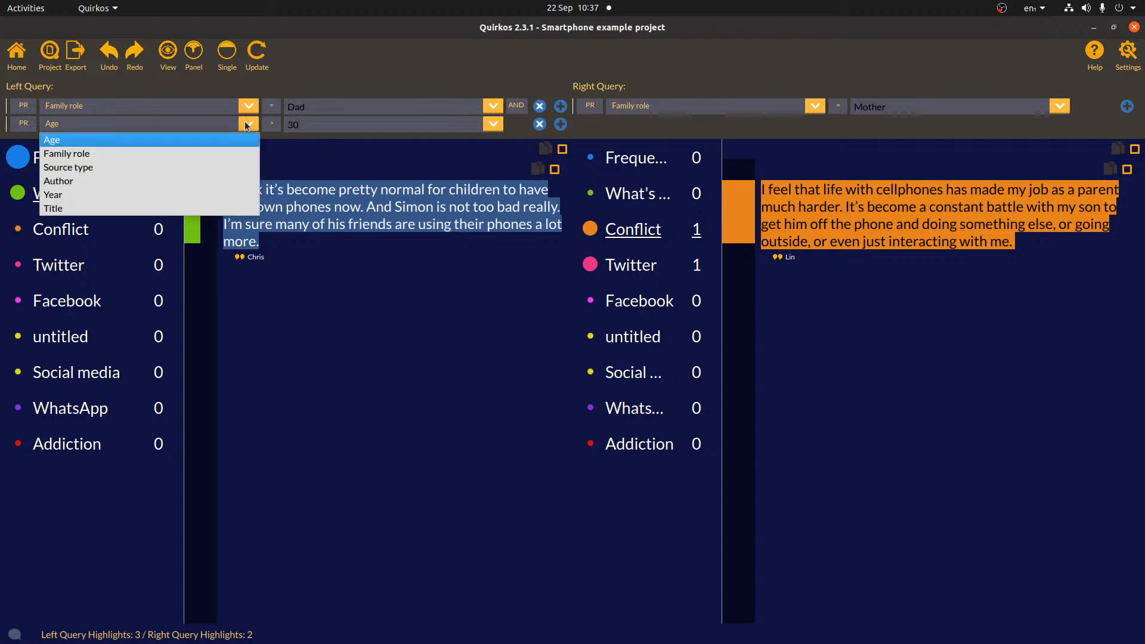
{"action": "left_click", "coordinate": [66, 167]}
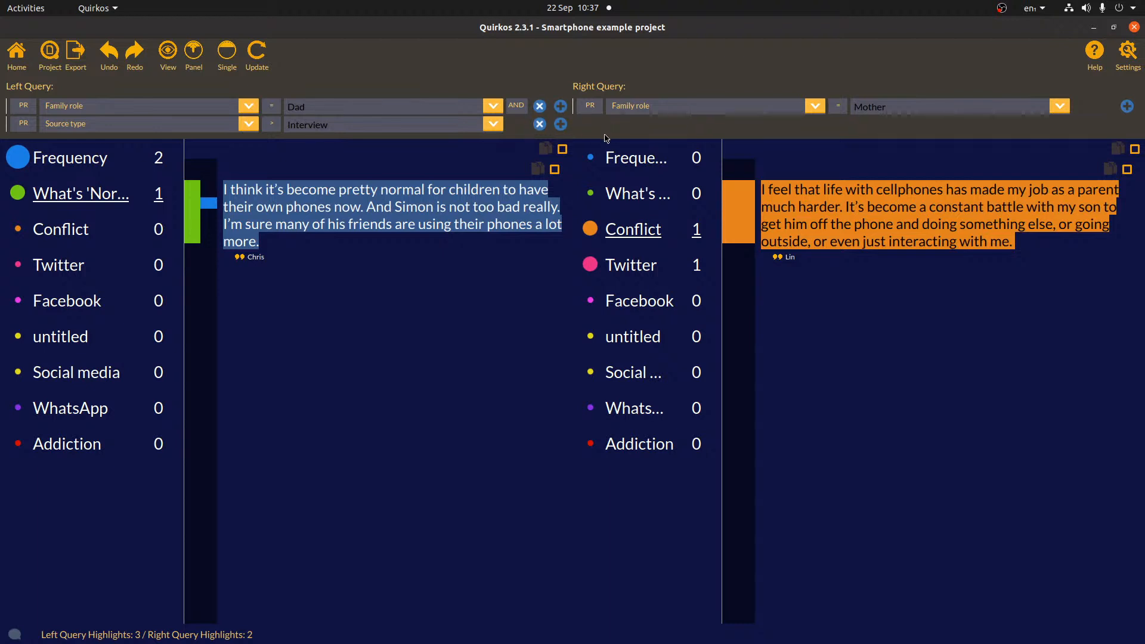
{"action": "left_click", "coordinate": [262, 59]}
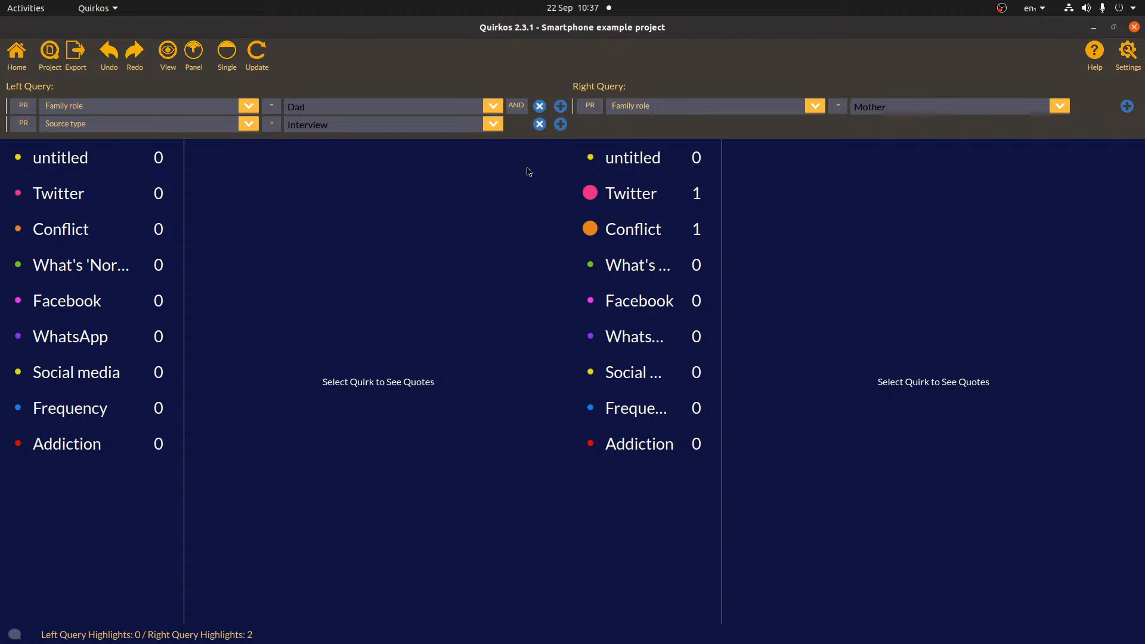
{"action": "left_click", "coordinate": [539, 124]}
{"action": "left_click", "coordinate": [258, 54]}
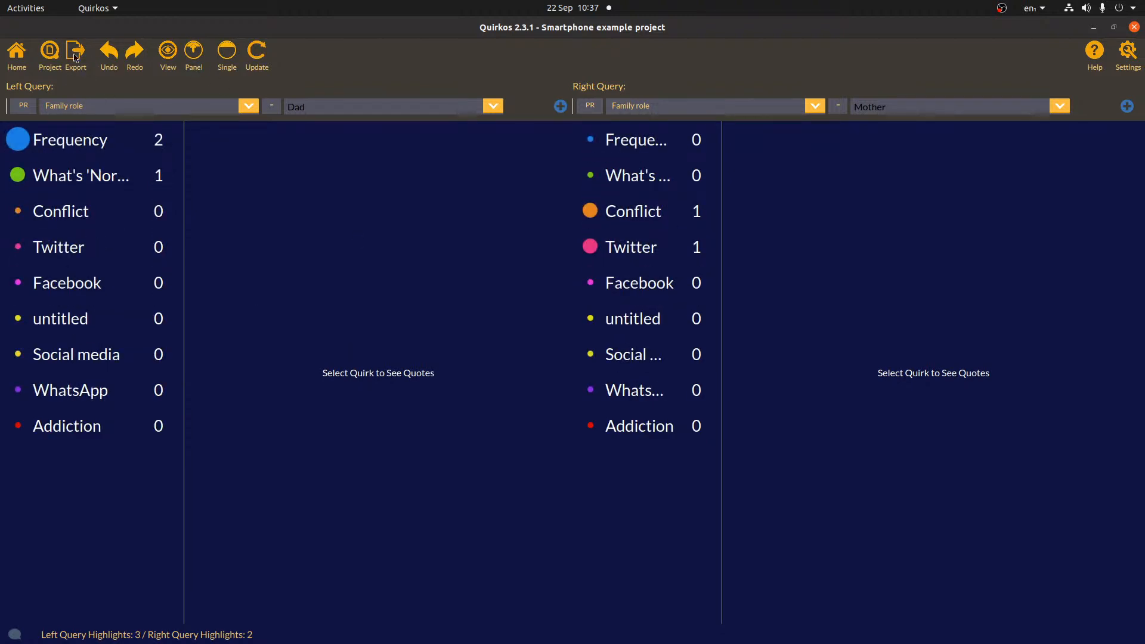
- View Dad's Frequency quotes, return to the bubble canvas, and widen the source text panel
{"action": "left_click", "coordinate": [54, 140]}
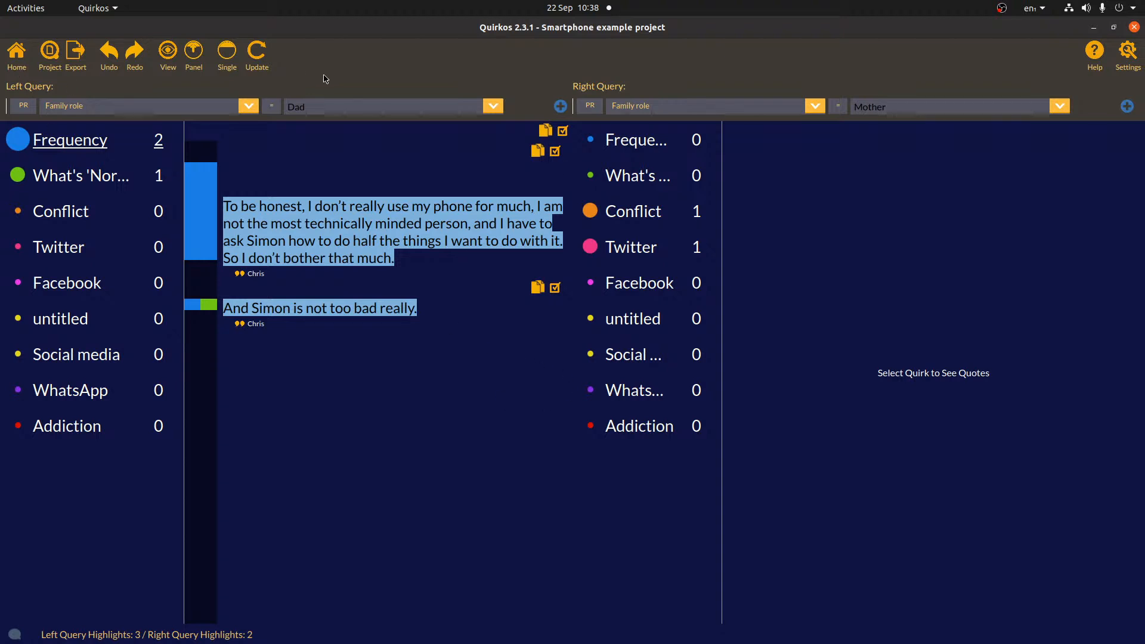
{"action": "left_click", "coordinate": [21, 64]}
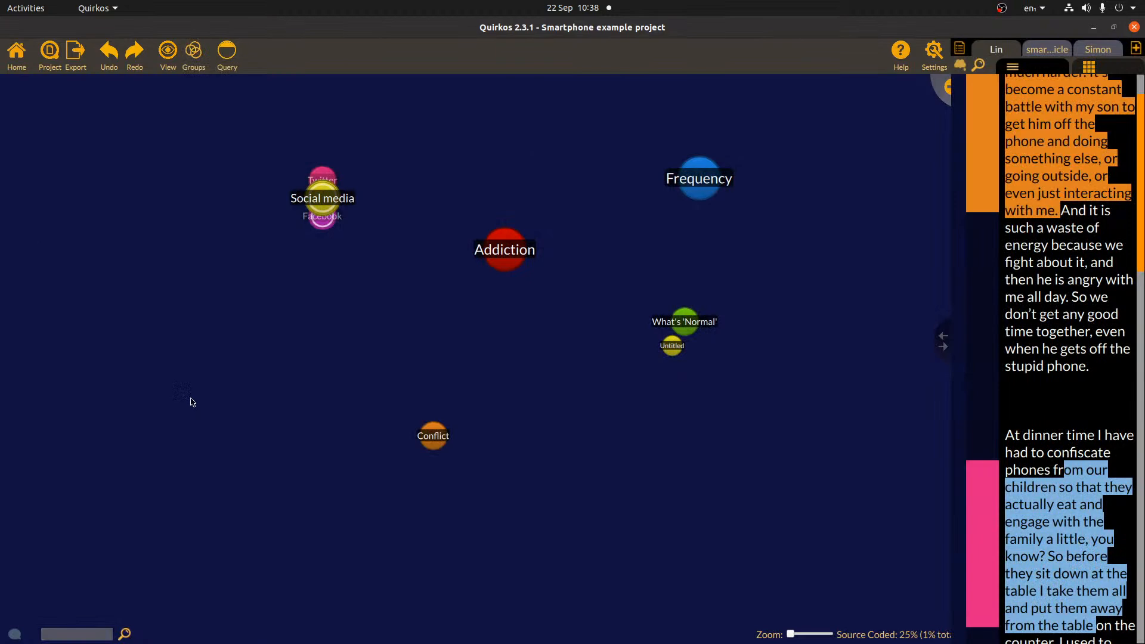
{"action": "left_click_drag", "start_coordinate": [942, 340], "coordinate": [775, 343]}
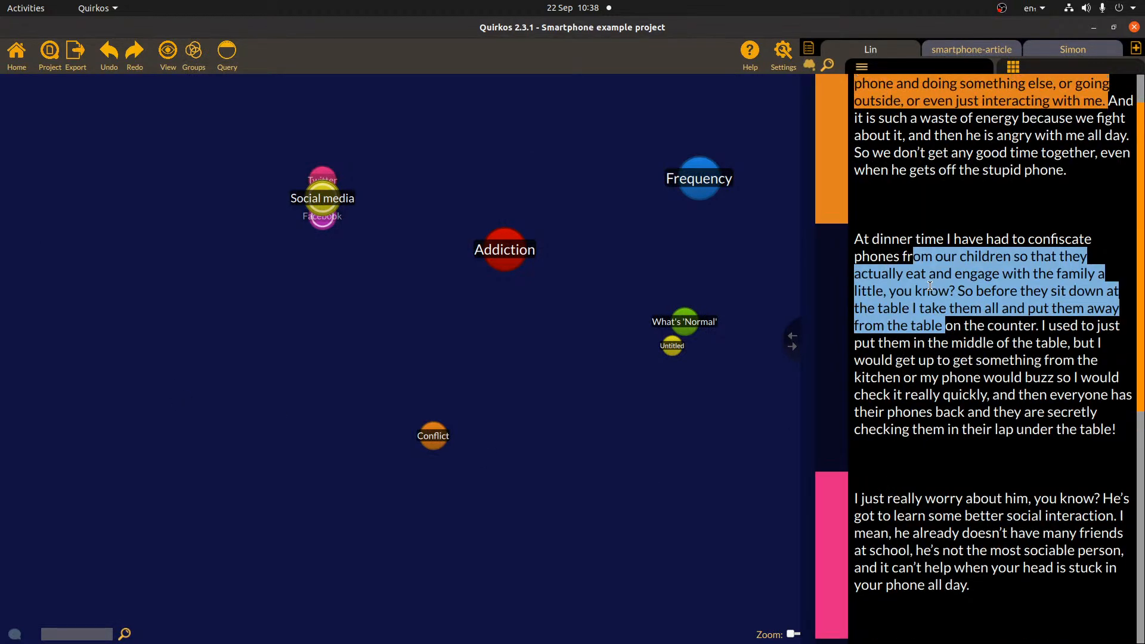
{"action": "left_click", "coordinate": [1037, 351]}
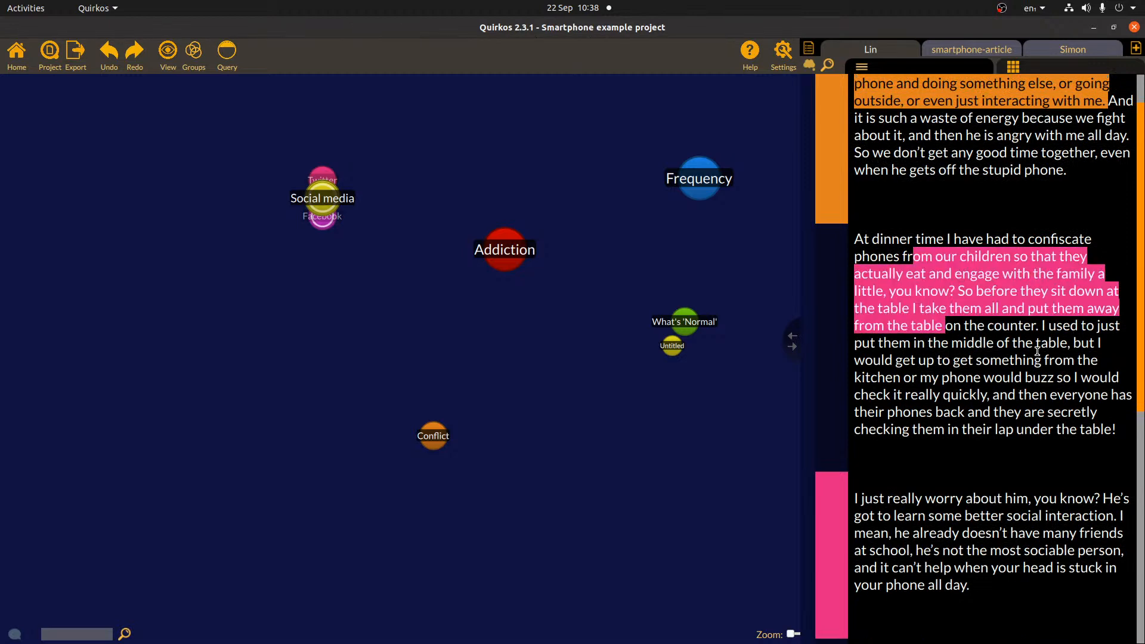
- Switch to the third source, select the hourly-checking answer, and open the project chat panel
{"action": "left_click", "coordinate": [1072, 49]}
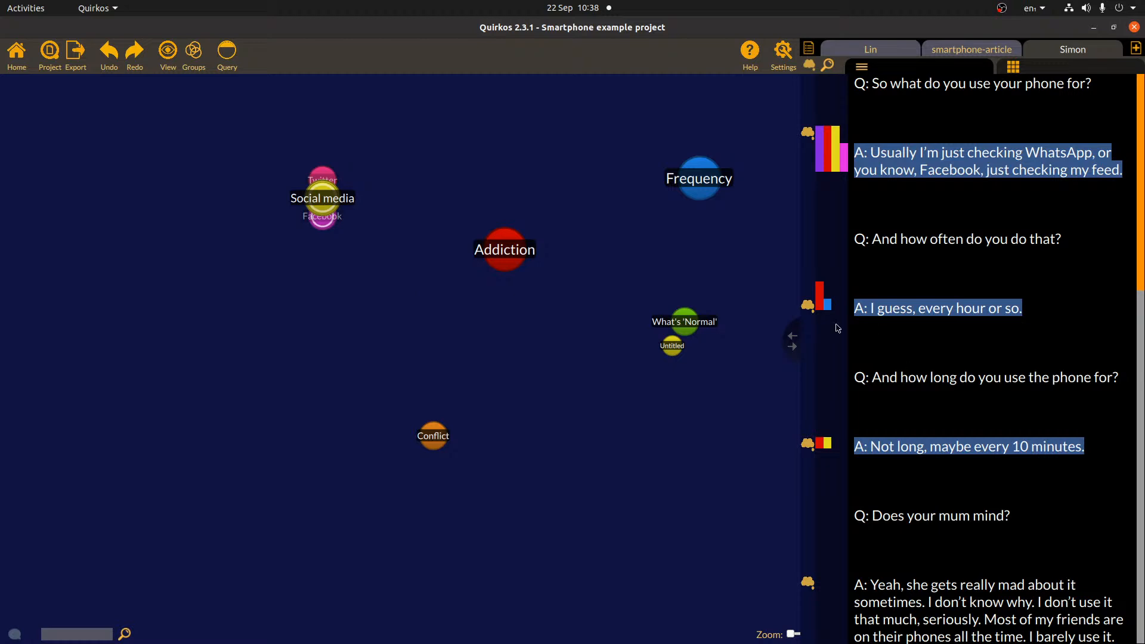
{"action": "left_click", "coordinate": [827, 305]}
{"action": "left_click", "coordinate": [15, 634]}
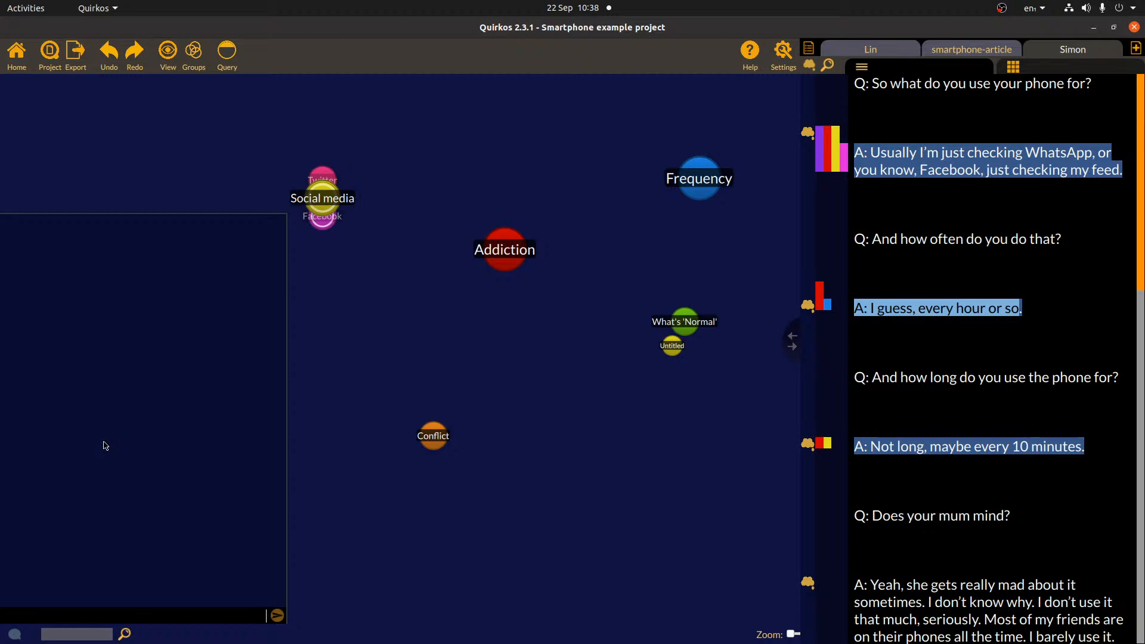
- Post 'Just started my project analysis! Hurah!' to the chat, delete the extra note, and close it
{"action": "type", "text": "t started my project analysis! Hurah"}
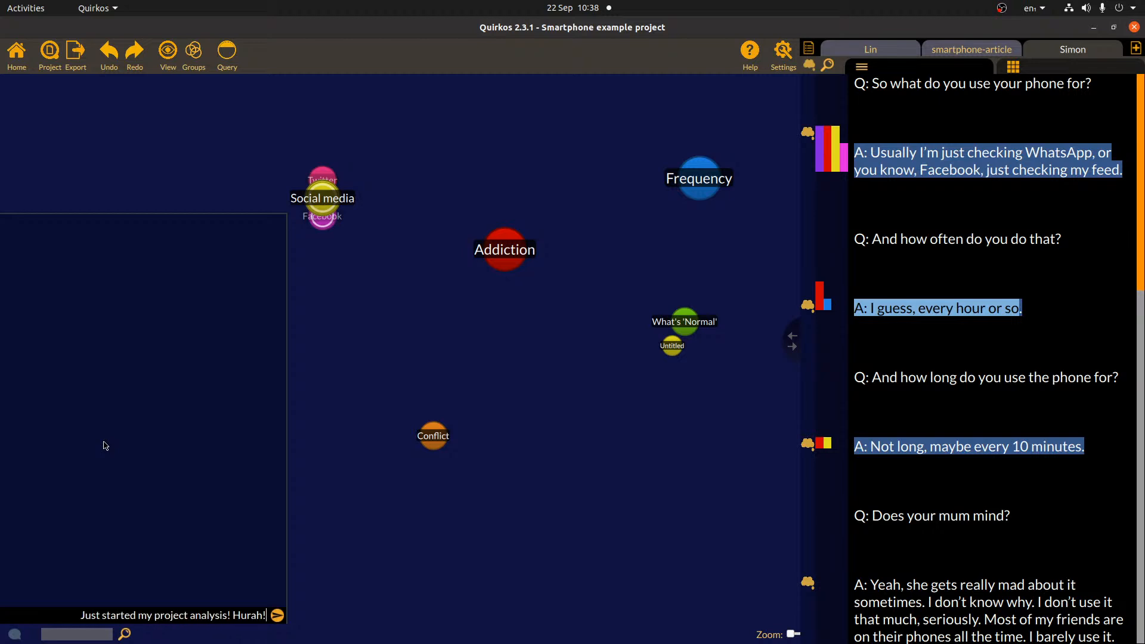
{"action": "type", "text": "!"}
{"action": "key", "text": "Return"}
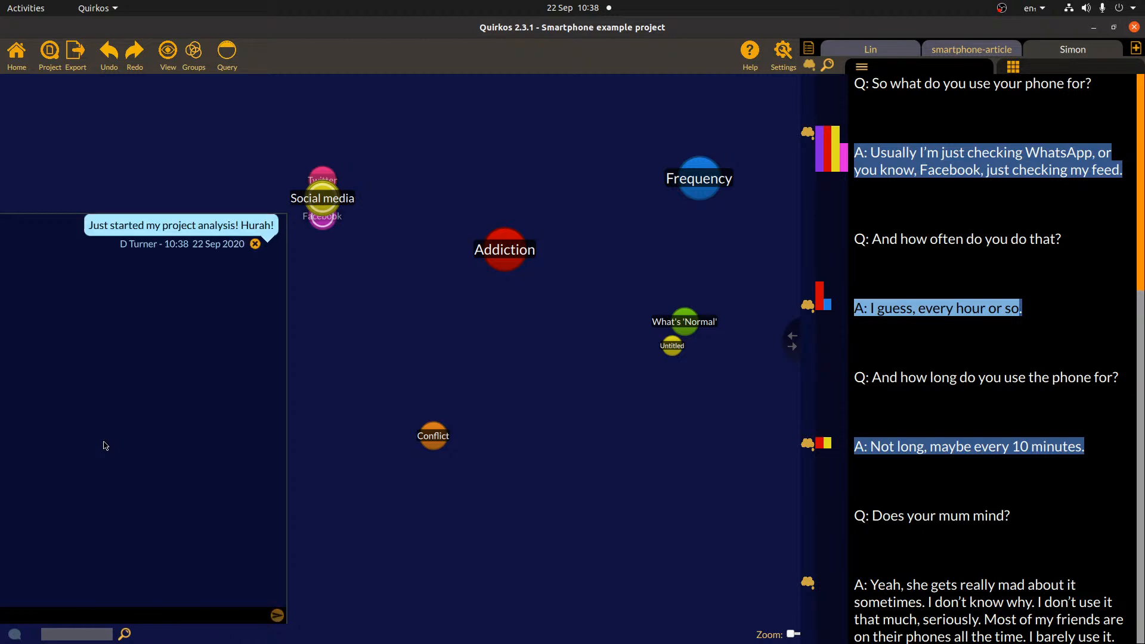
{"action": "type", "text": "Interesting differences alre"}
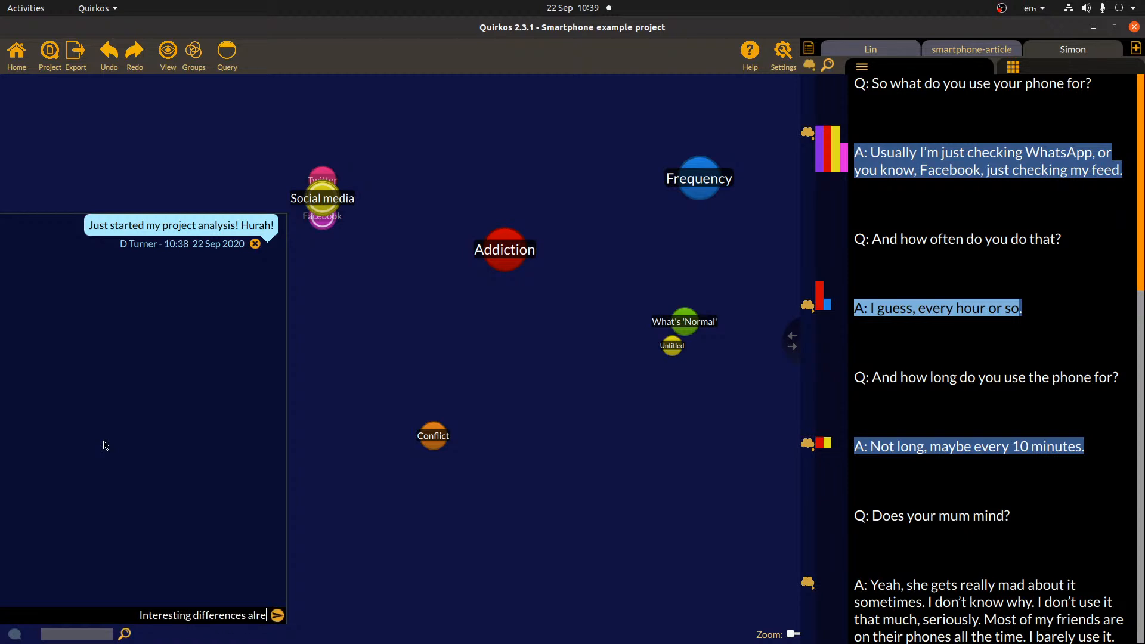
{"action": "type", "text": "ady between"}
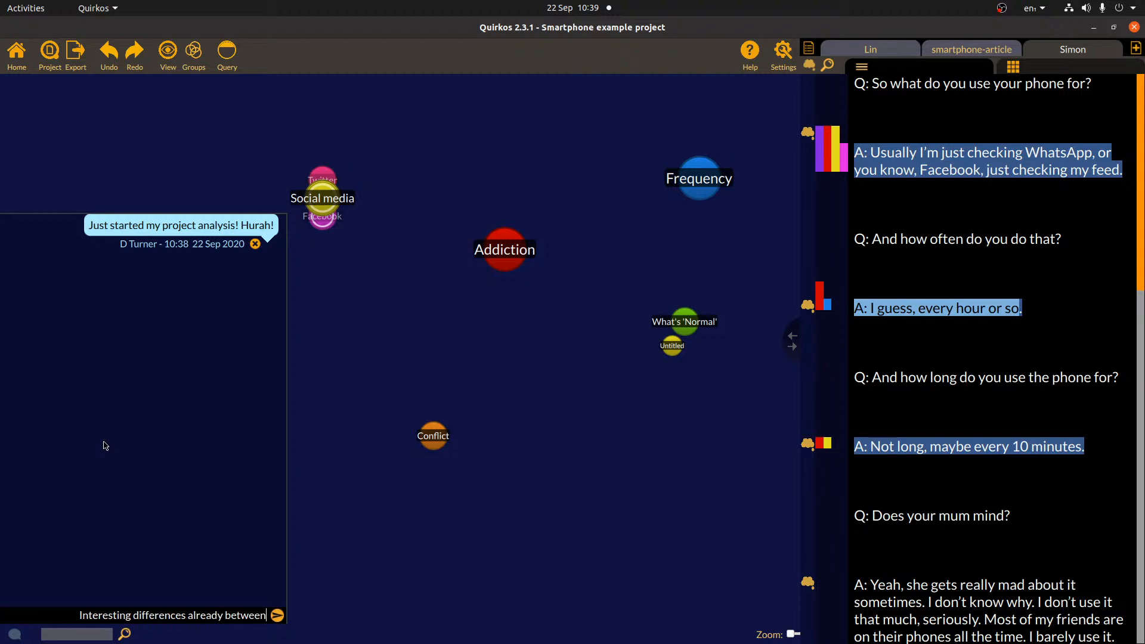
{"action": "type", "text": " myum's and dads"}
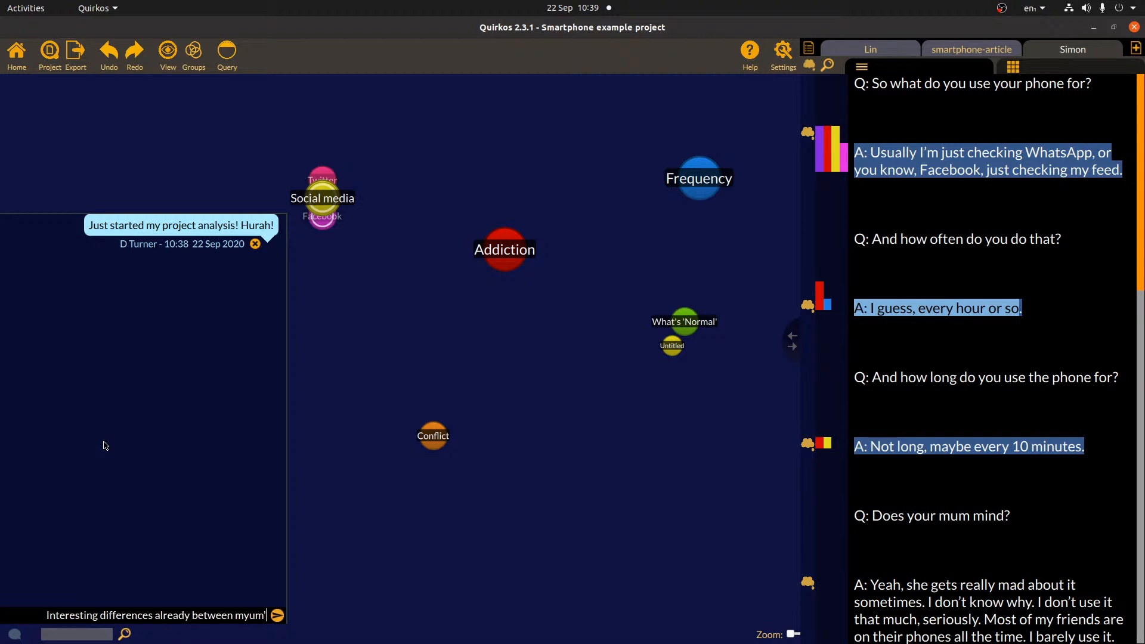
{"action": "key", "text": "Return"}
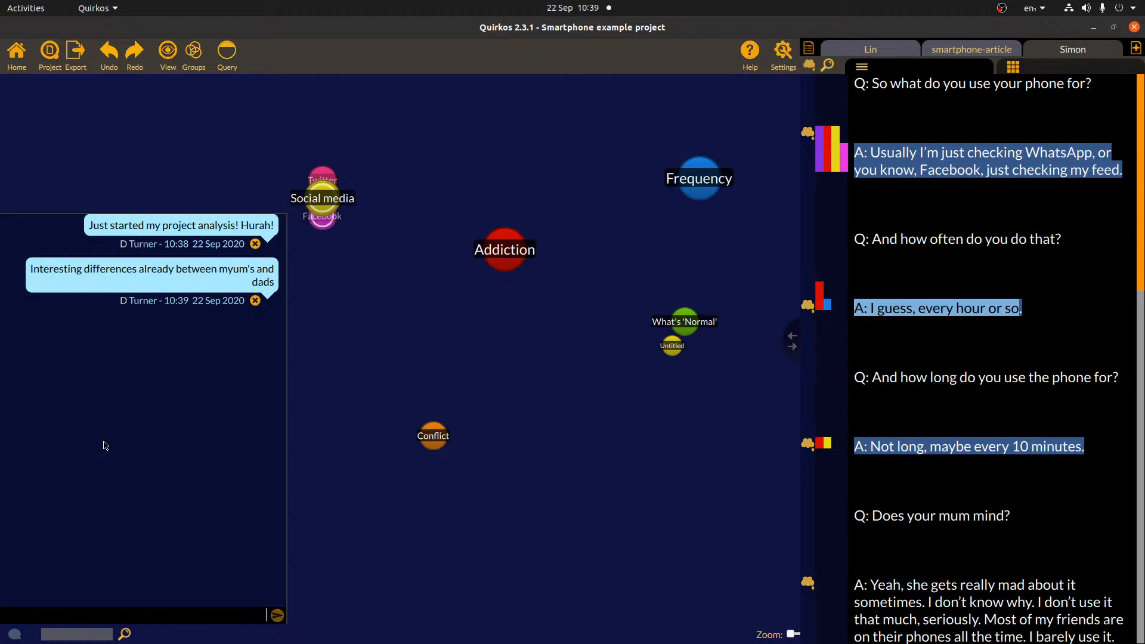
{"action": "left_click", "coordinate": [255, 301]}
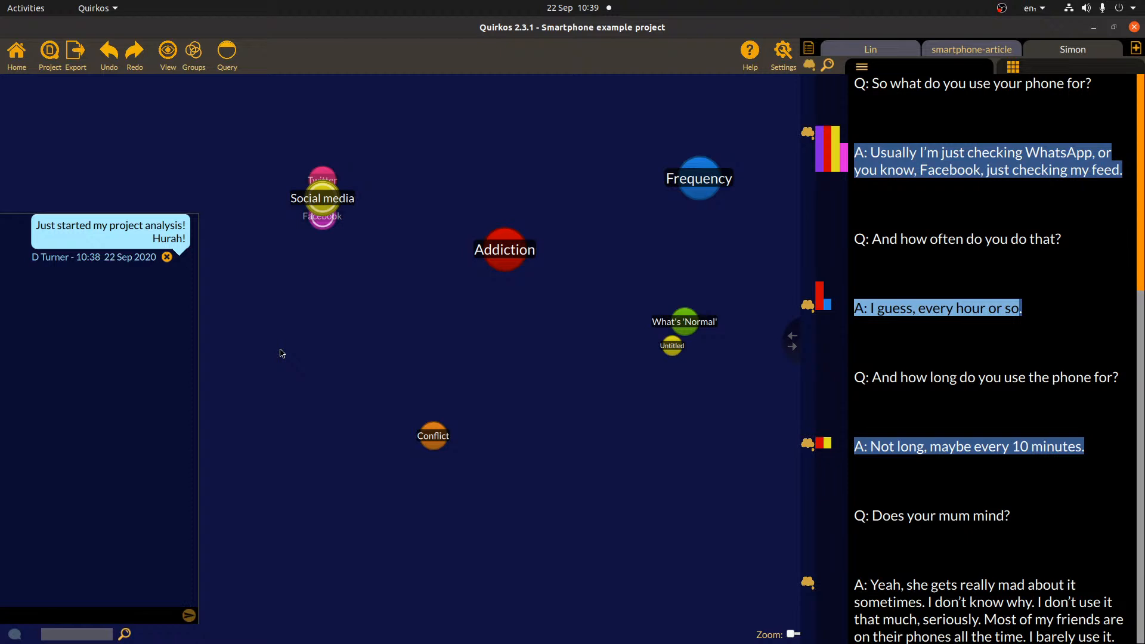
{"action": "left_click", "coordinate": [13, 634]}
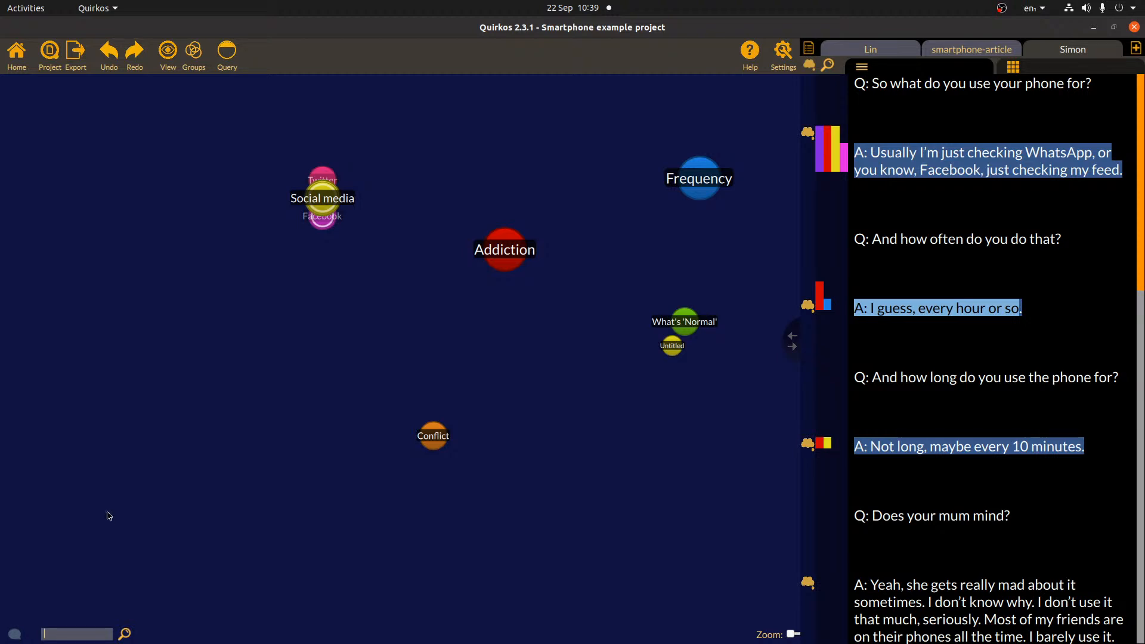
- Filter themes by 'Add' and 'W', clear the filter, and bring up the text search panel
{"action": "type", "text": "Add"}
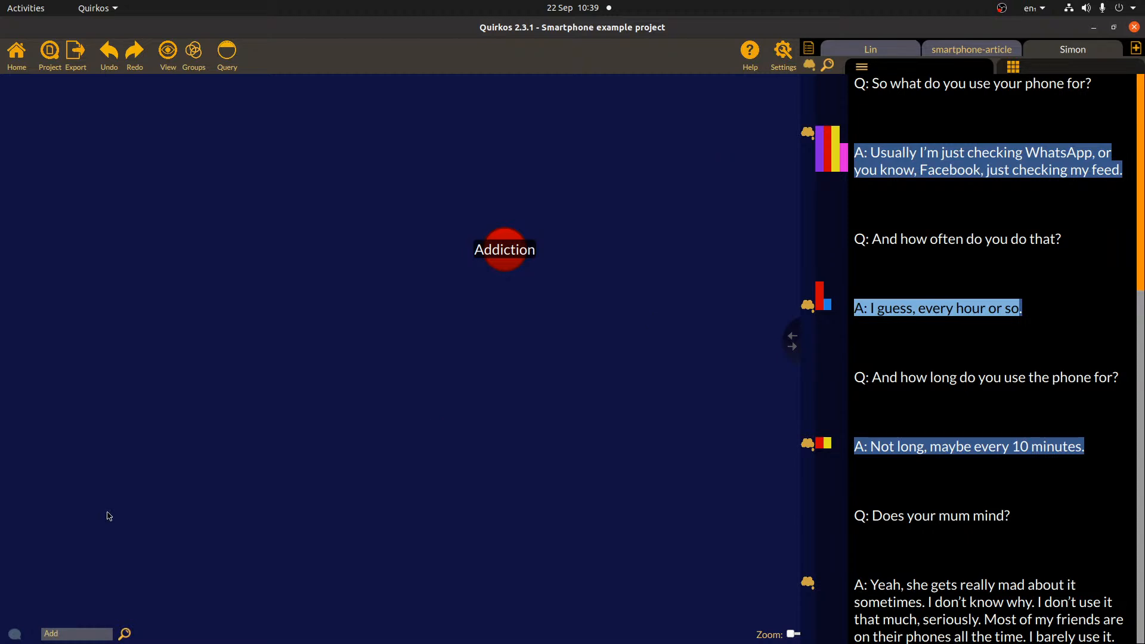
{"action": "key", "text": "BackSpace"}
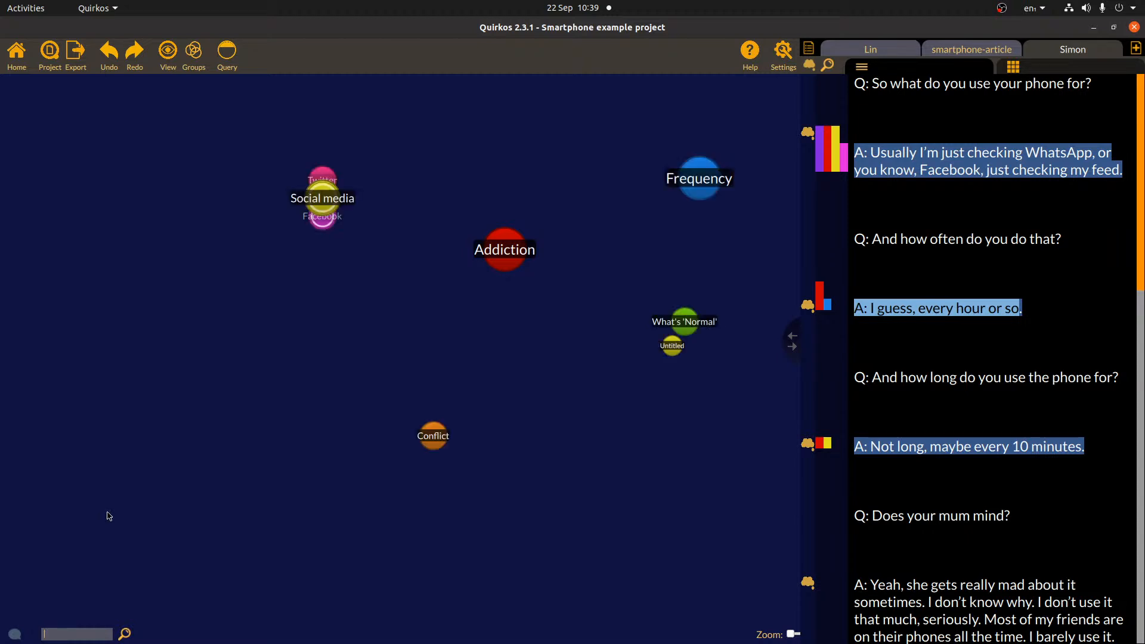
{"action": "type", "text": "Wh"}
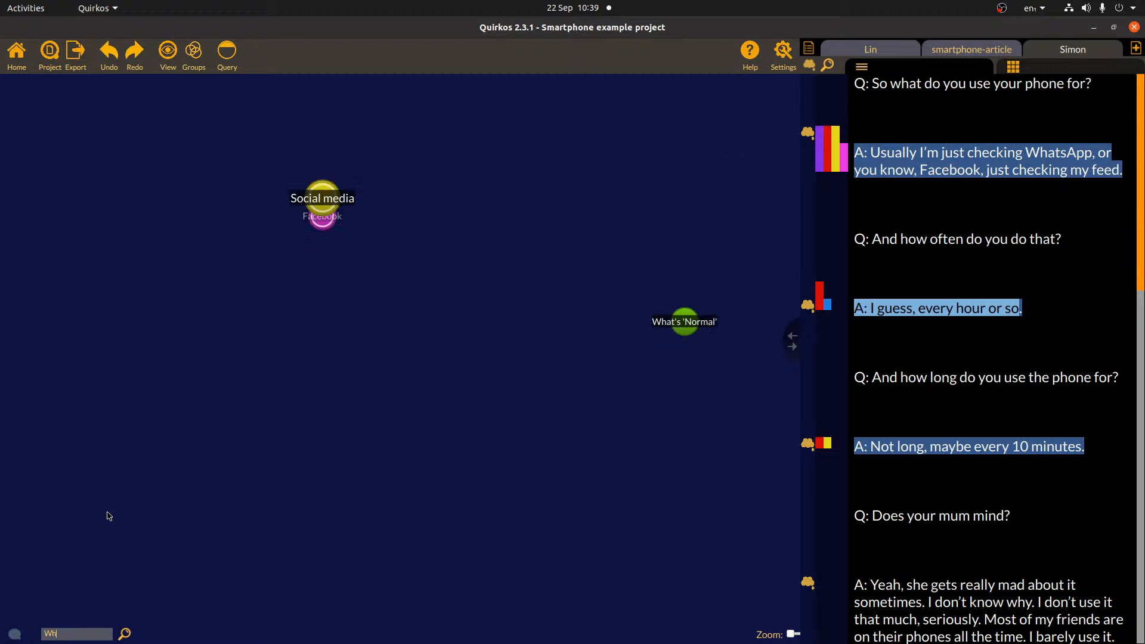
{"action": "mouse_move", "coordinate": [321, 198]}
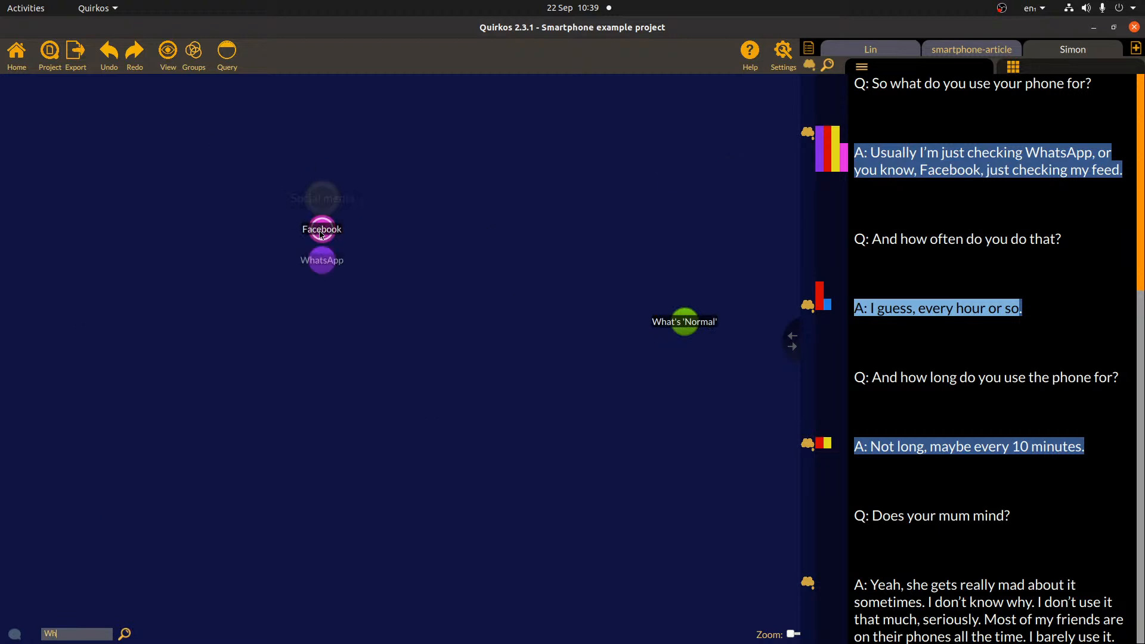
{"action": "key", "text": "BackSpace"}
{"action": "key", "text": "BackSpace"}
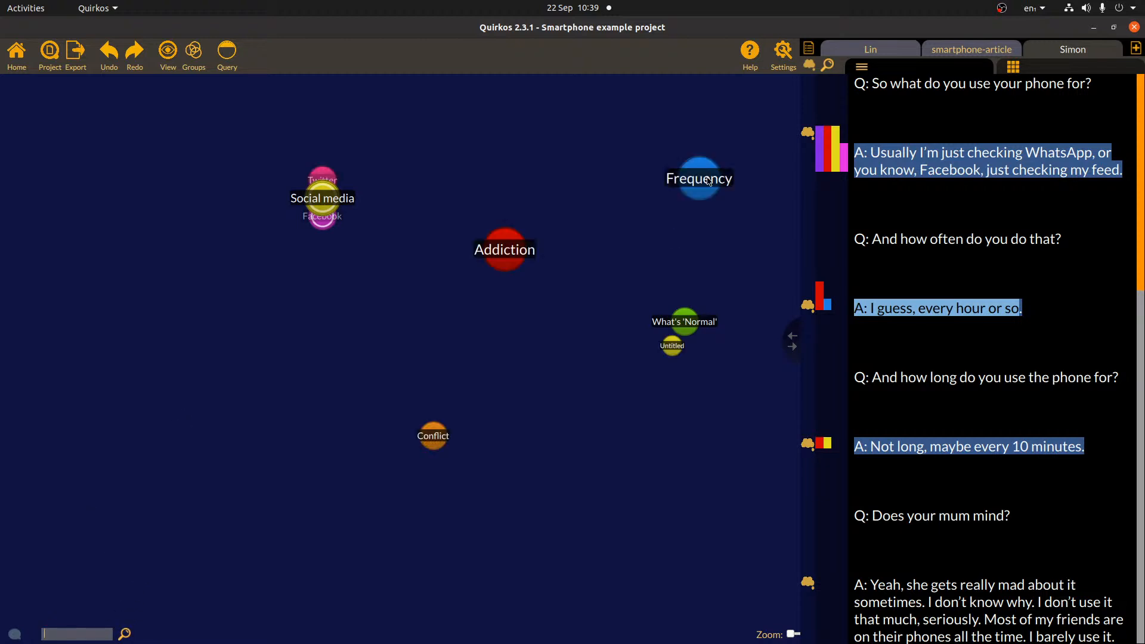
{"action": "left_click", "coordinate": [827, 64]}
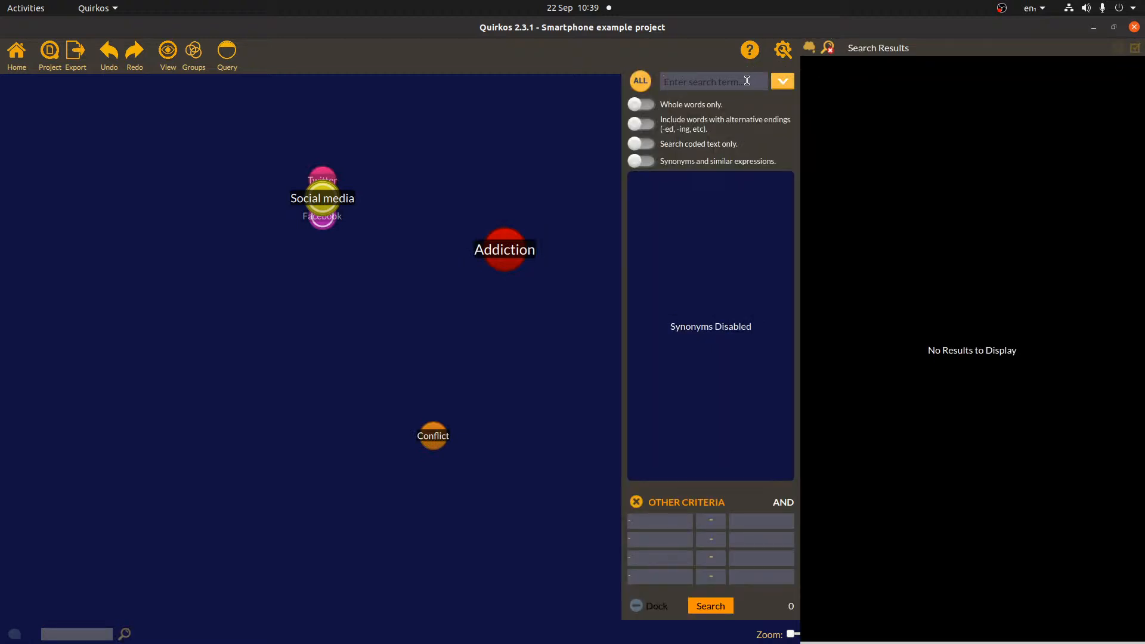
- Search the sources for 'phone', restricted to whole words only
{"action": "type", "text": "phone"}
{"action": "key", "text": "Return"}
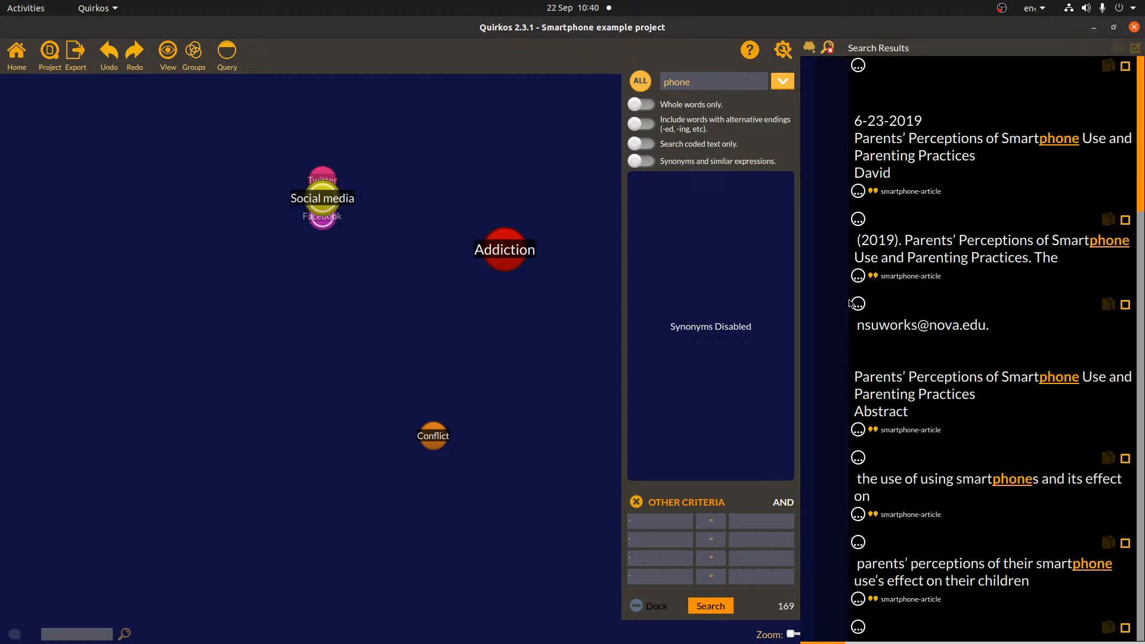
{"action": "left_click_drag", "start_coordinate": [1143, 112], "coordinate": [1143, 195]}
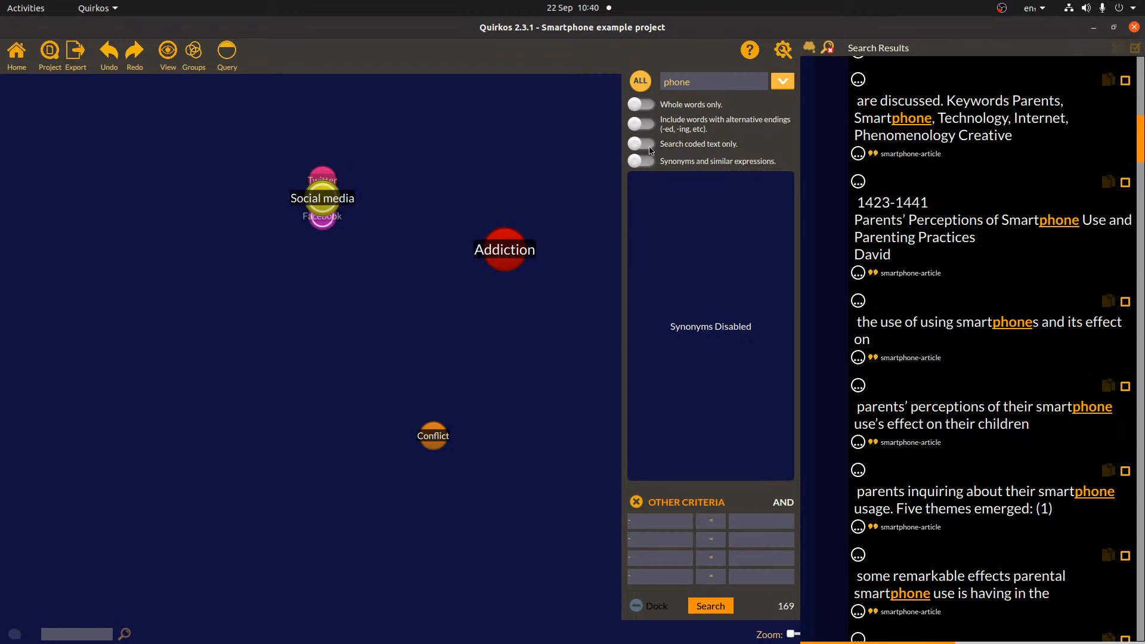
{"action": "left_click", "coordinate": [651, 106]}
{"action": "left_click", "coordinate": [728, 604]}
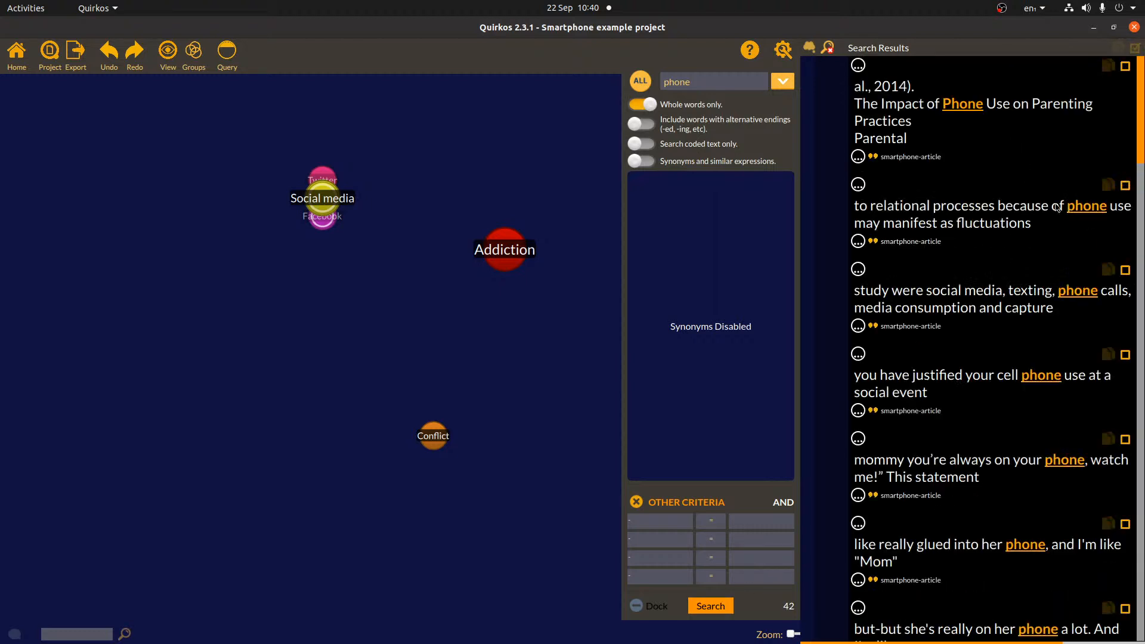
- Code the ringing-phone passage and reported-feelings sentence to Addiction, and turn on synonym matching
{"action": "scroll", "coordinate": [1105, 237], "scroll_direction": "down", "scroll_amount": 10}
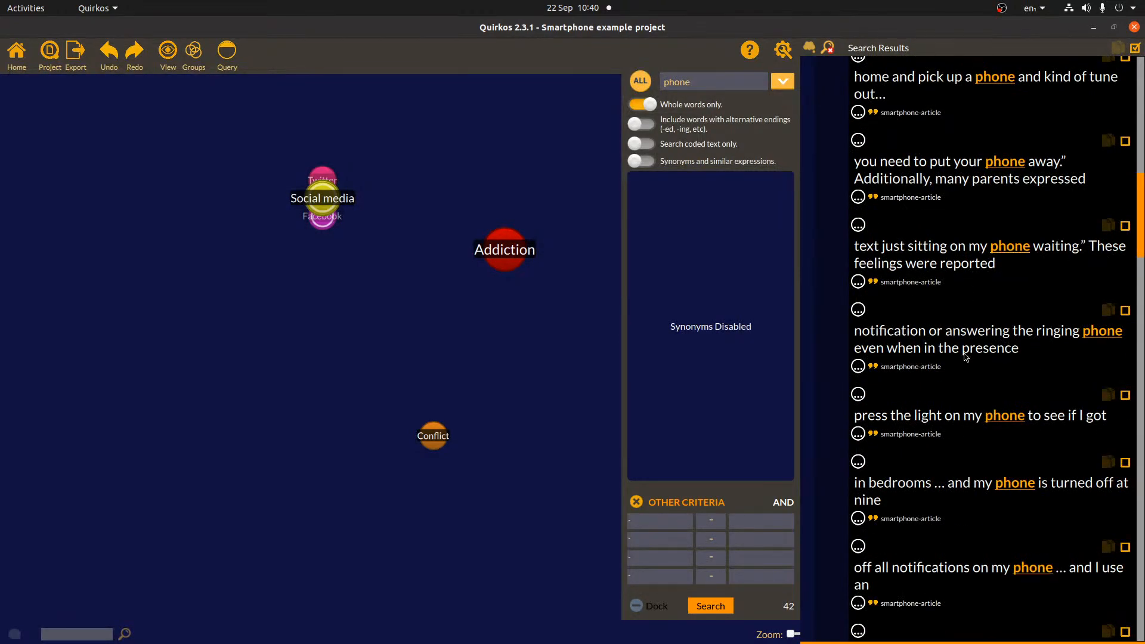
{"action": "mouse_move", "coordinate": [854, 331]}
{"action": "left_mouse_down"}
{"action": "mouse_move", "coordinate": [1031, 353]}
{"action": "mouse_move", "coordinate": [619, 329]}
{"action": "mouse_move", "coordinate": [505, 249]}
{"action": "left_mouse_up"}
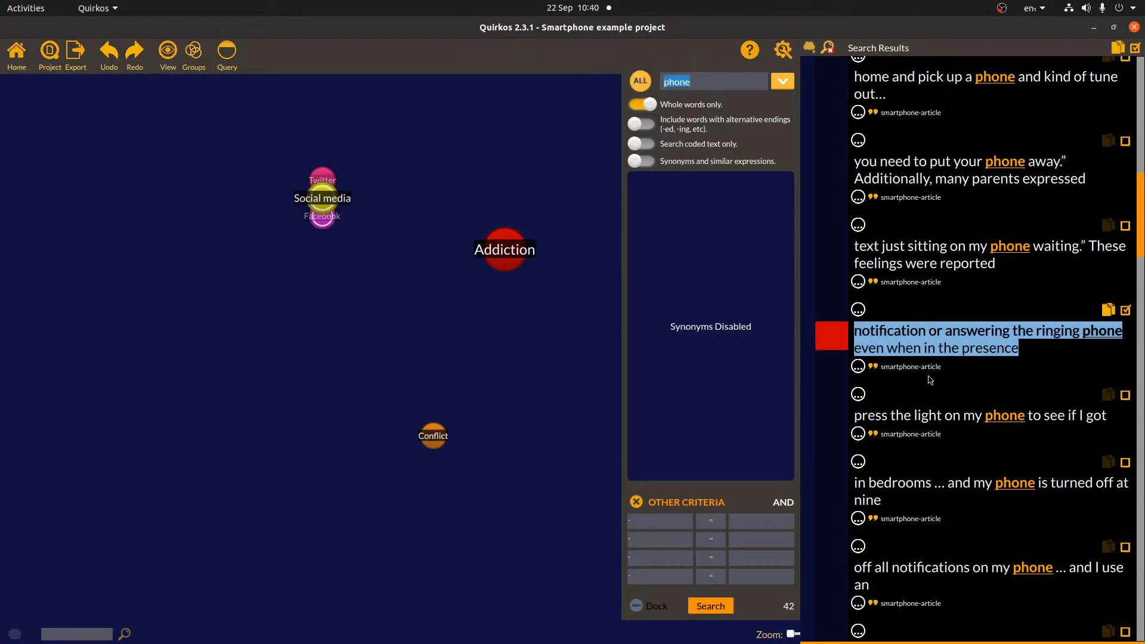
{"action": "left_click", "coordinate": [860, 367]}
{"action": "left_click", "coordinate": [859, 310]}
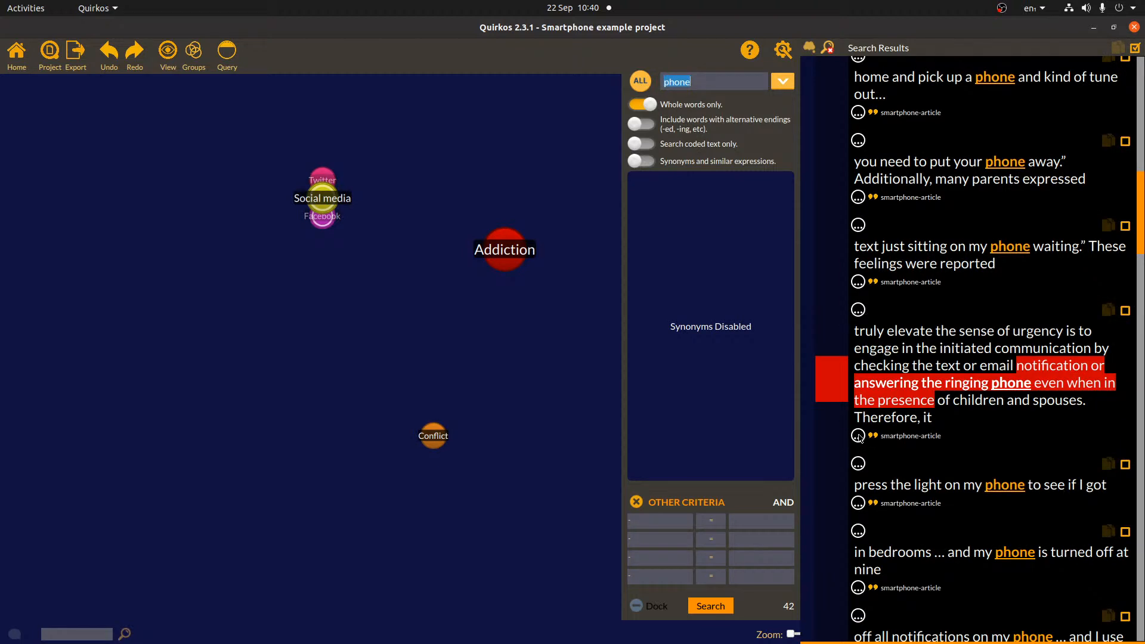
{"action": "left_click", "coordinate": [860, 282]}
{"action": "left_click", "coordinate": [859, 226]}
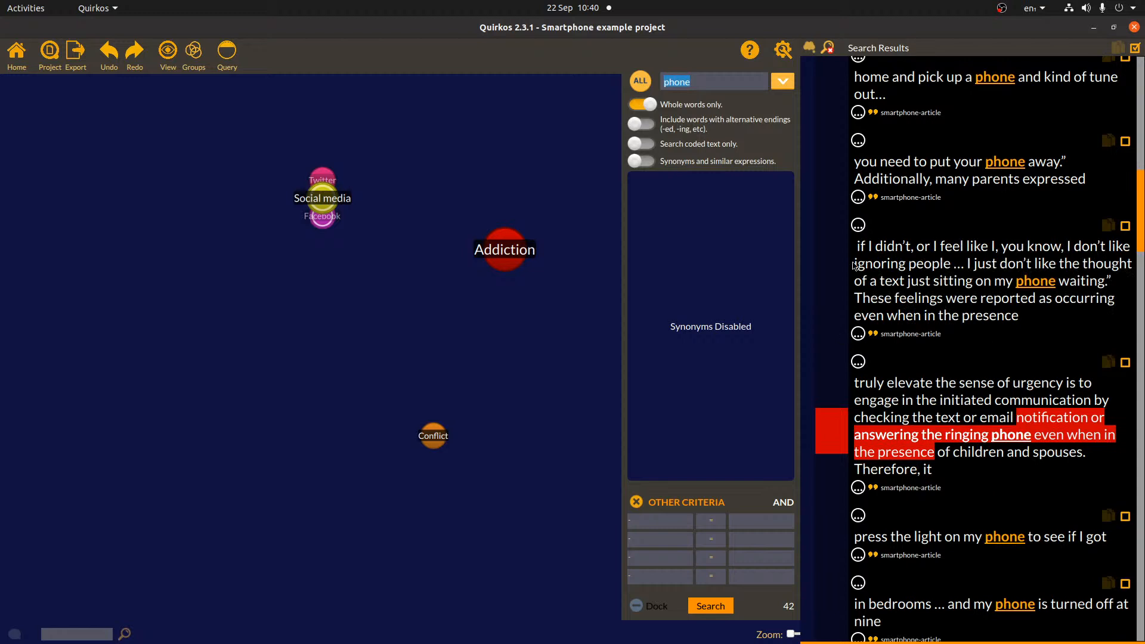
{"action": "left_click_drag", "start_coordinate": [858, 298], "coordinate": [501, 249]}
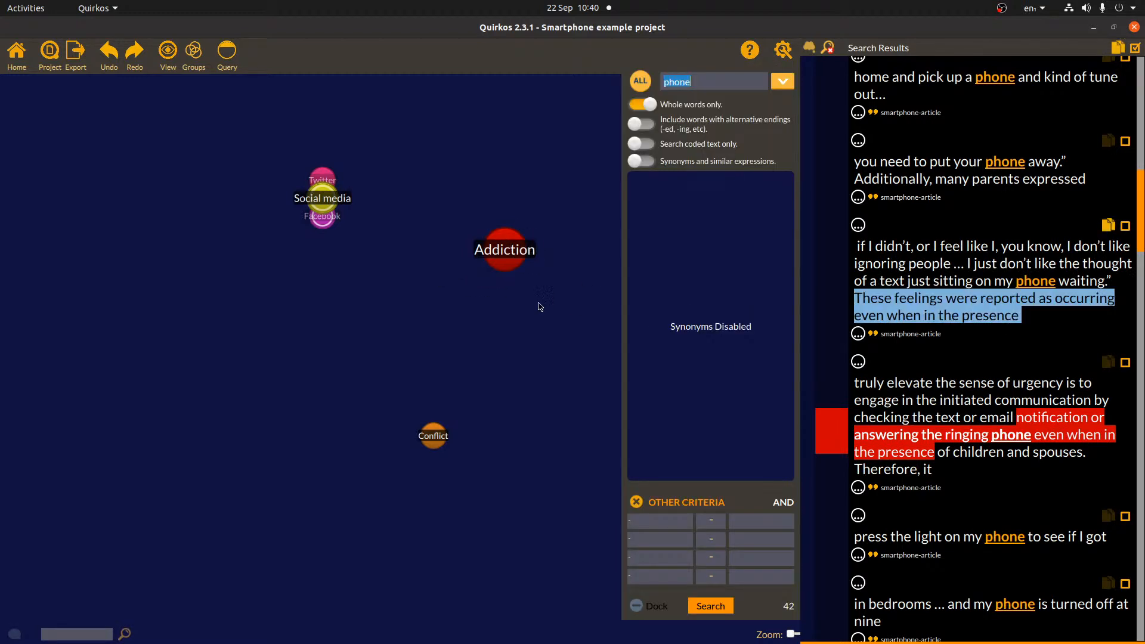
{"action": "left_click", "coordinate": [934, 266]}
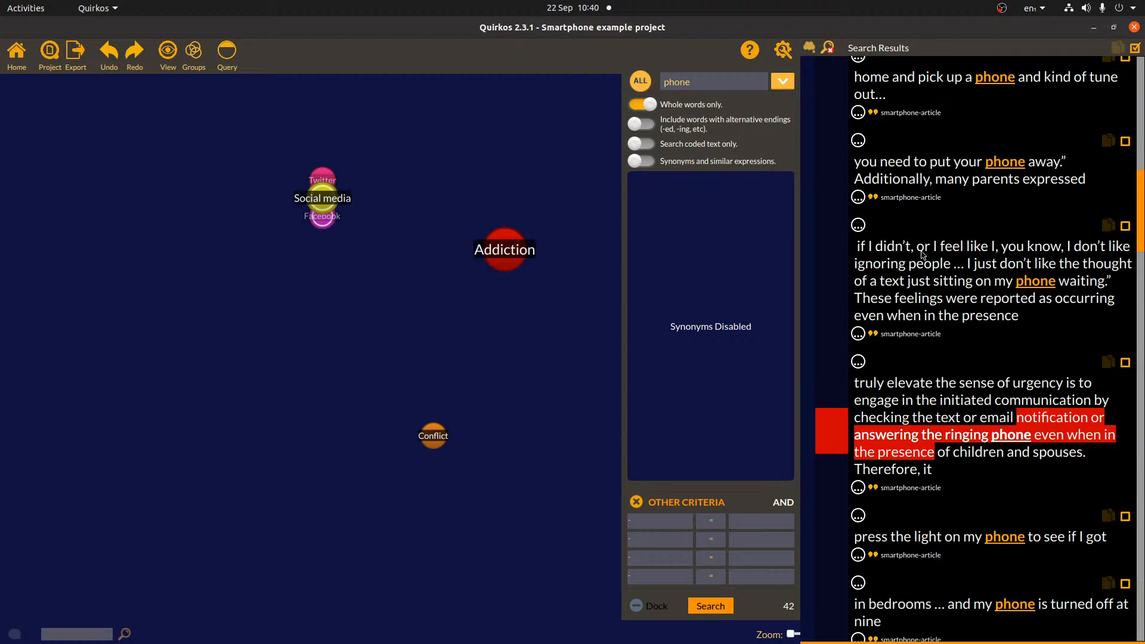
{"action": "left_click", "coordinate": [635, 162]}
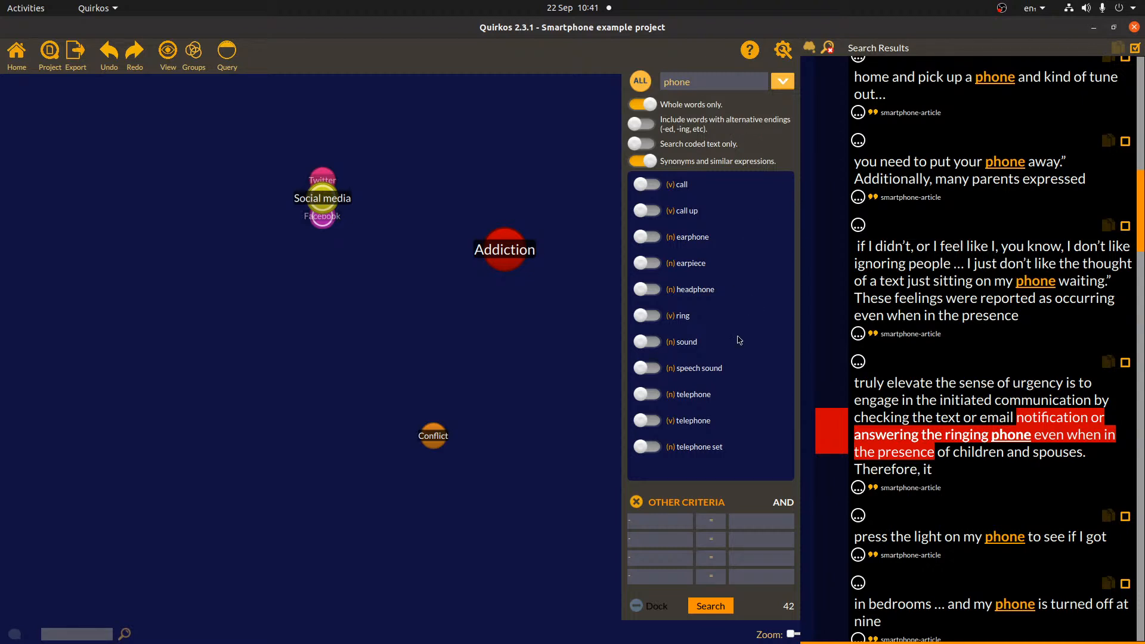
- Add call, ring and telephone (noun and verb) as synonyms and rerun the search
{"action": "left_click", "coordinate": [653, 186]}
{"action": "left_click", "coordinate": [655, 319]}
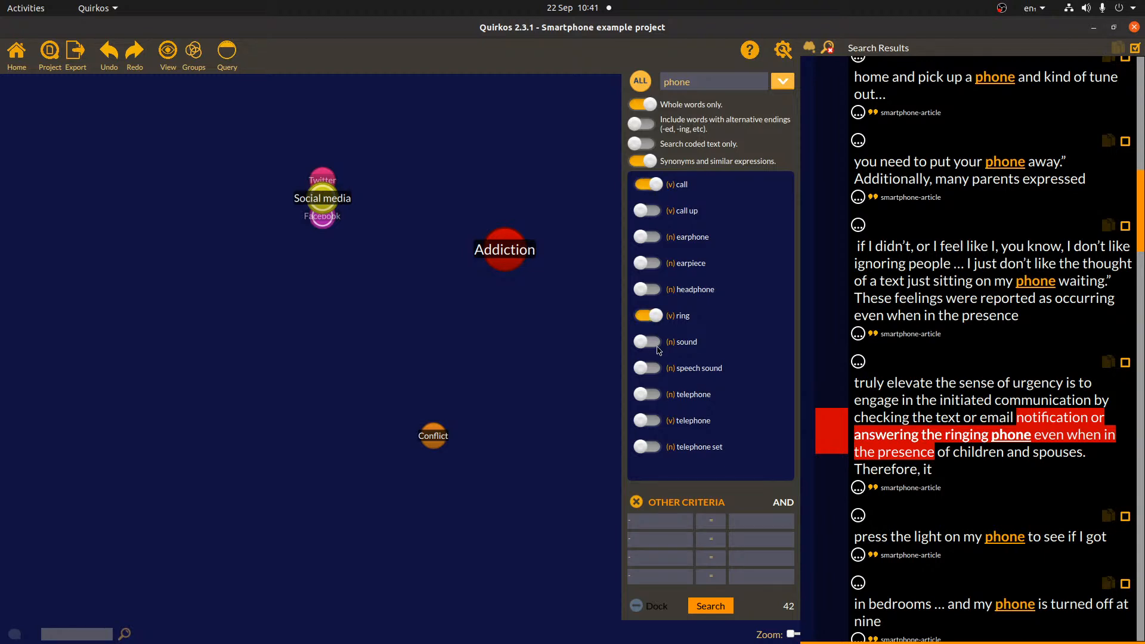
{"action": "left_click", "coordinate": [655, 396]}
{"action": "left_click", "coordinate": [658, 422]}
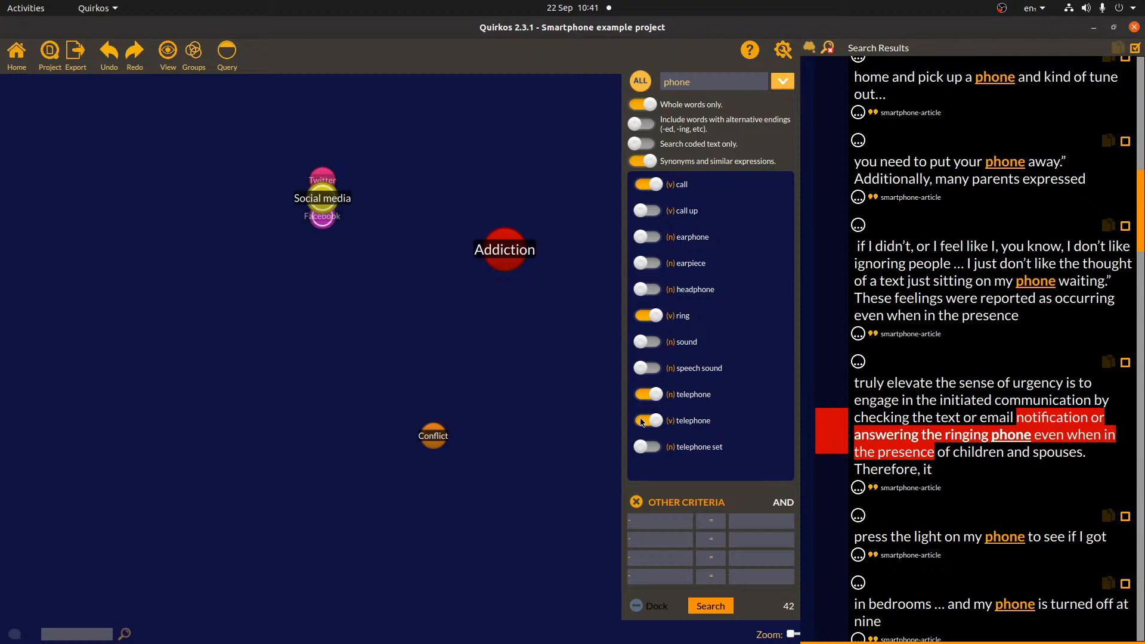
{"action": "left_click", "coordinate": [702, 607]}
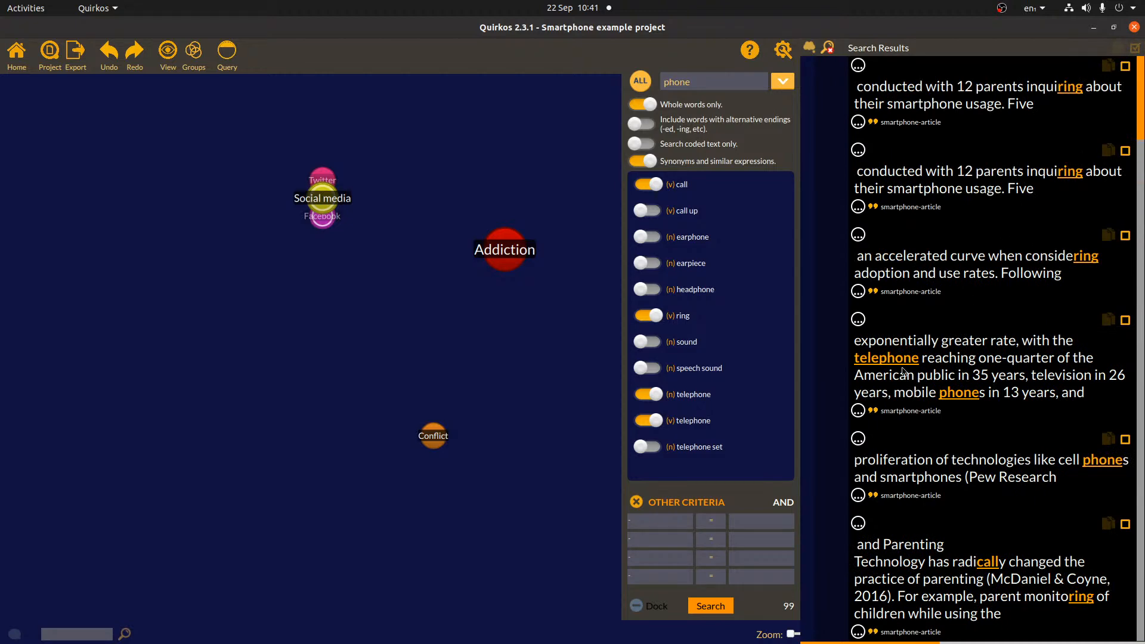
- Look through the synonym results, then close the search results panel
{"action": "double_click", "coordinate": [1048, 177]}
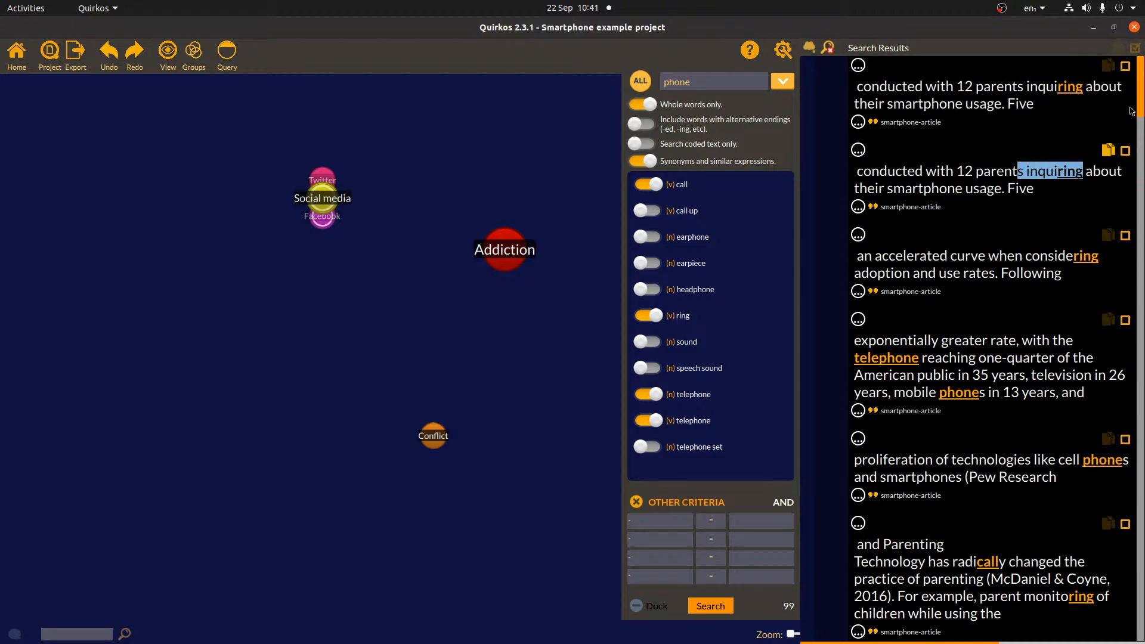
{"action": "left_click_drag", "start_coordinate": [1141, 96], "coordinate": [1136, 348]}
{"action": "scroll", "coordinate": [972, 286], "scroll_direction": "up", "scroll_amount": 12}
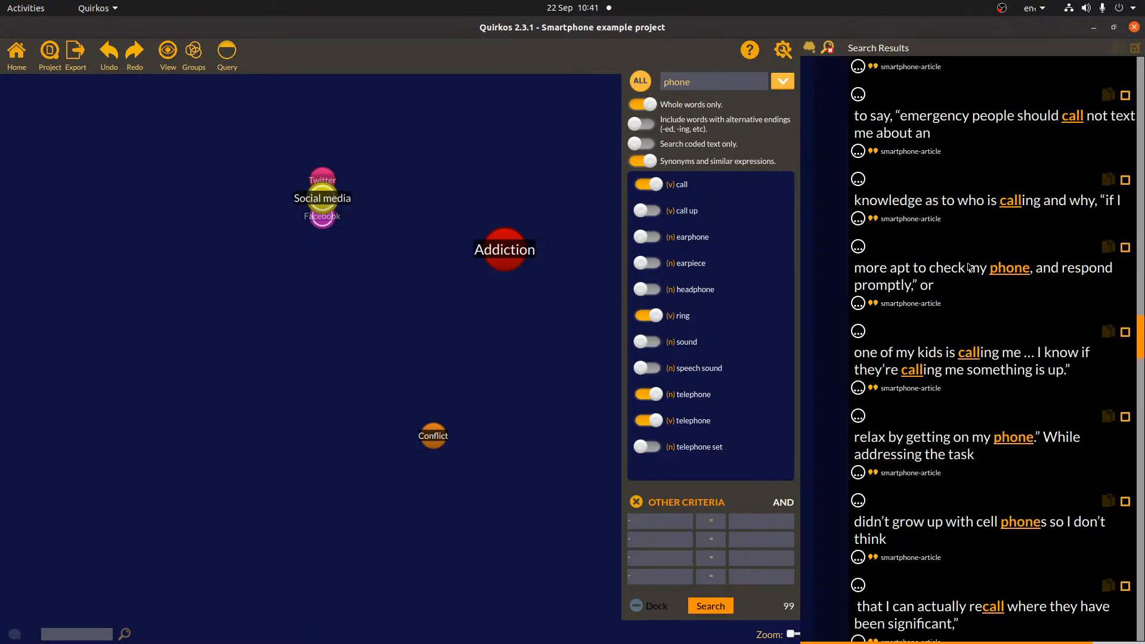
{"action": "scroll", "coordinate": [990, 280], "scroll_direction": "up", "scroll_amount": 6}
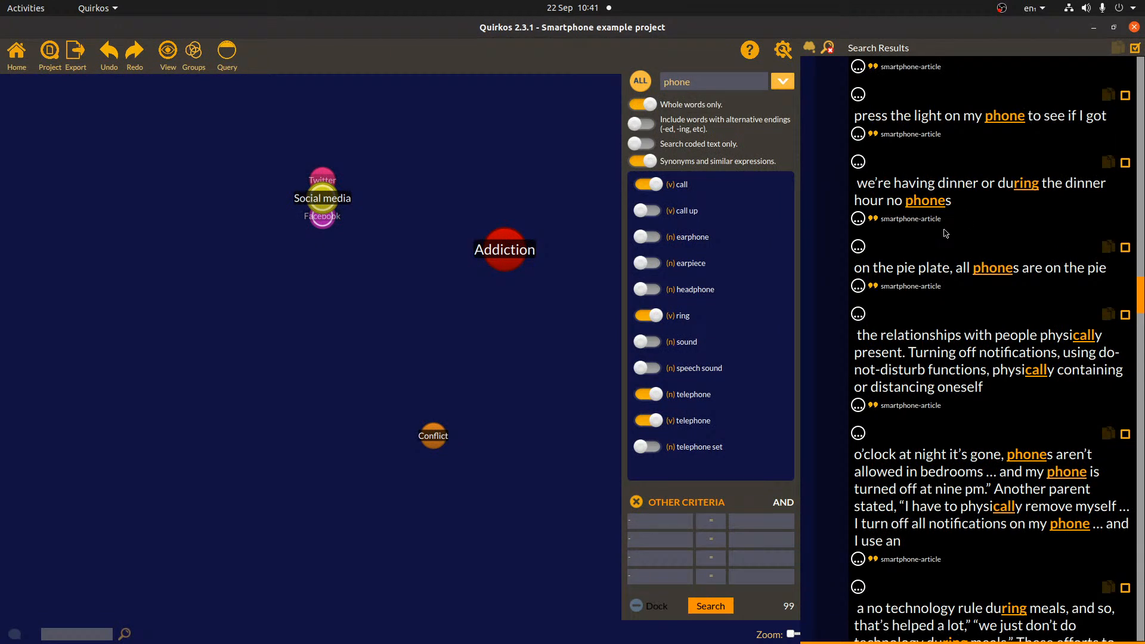
{"action": "left_click", "coordinate": [830, 49]}
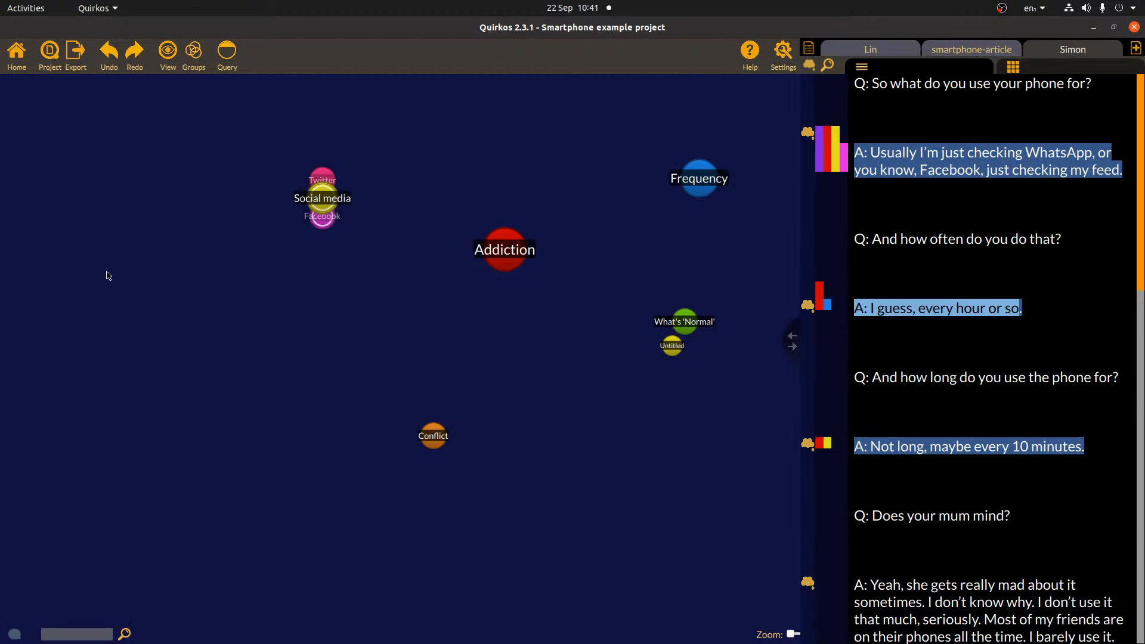
- Create a project report without Report Info or Sources Summary, keeping the quirks summary
{"action": "left_click", "coordinate": [82, 61]}
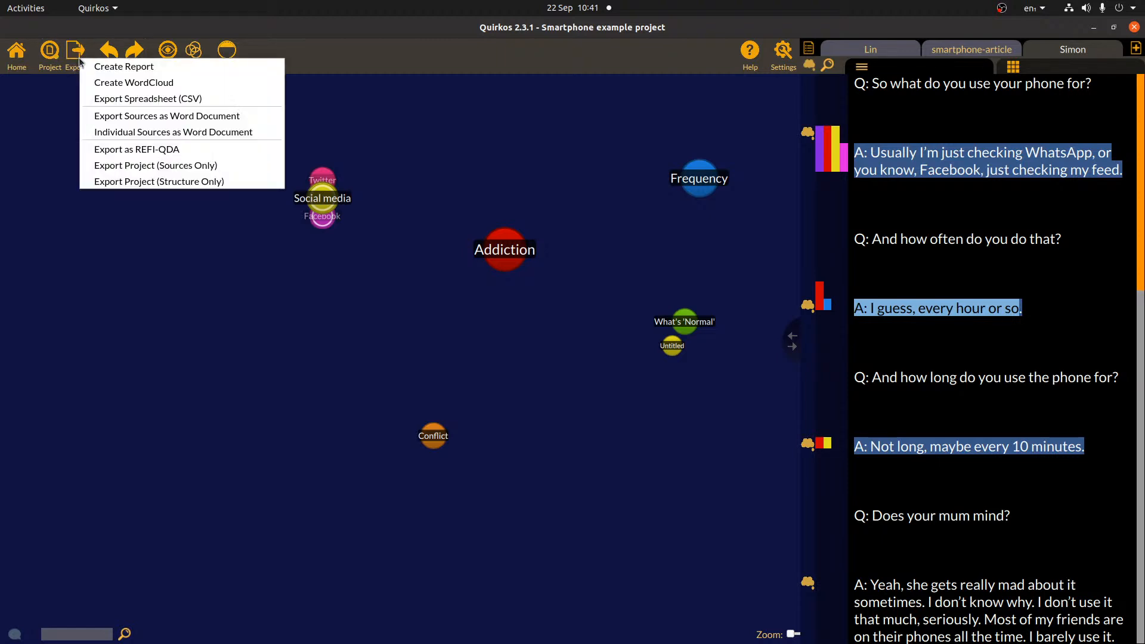
{"action": "left_click", "coordinate": [105, 66]}
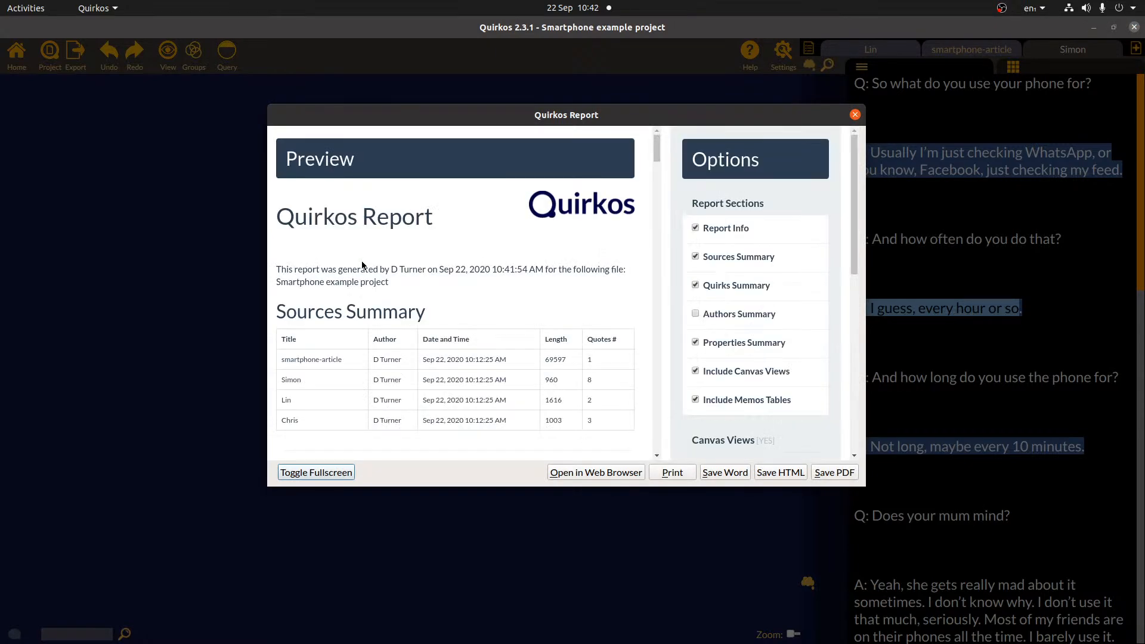
{"action": "left_click_drag", "start_coordinate": [288, 156], "coordinate": [365, 164]}
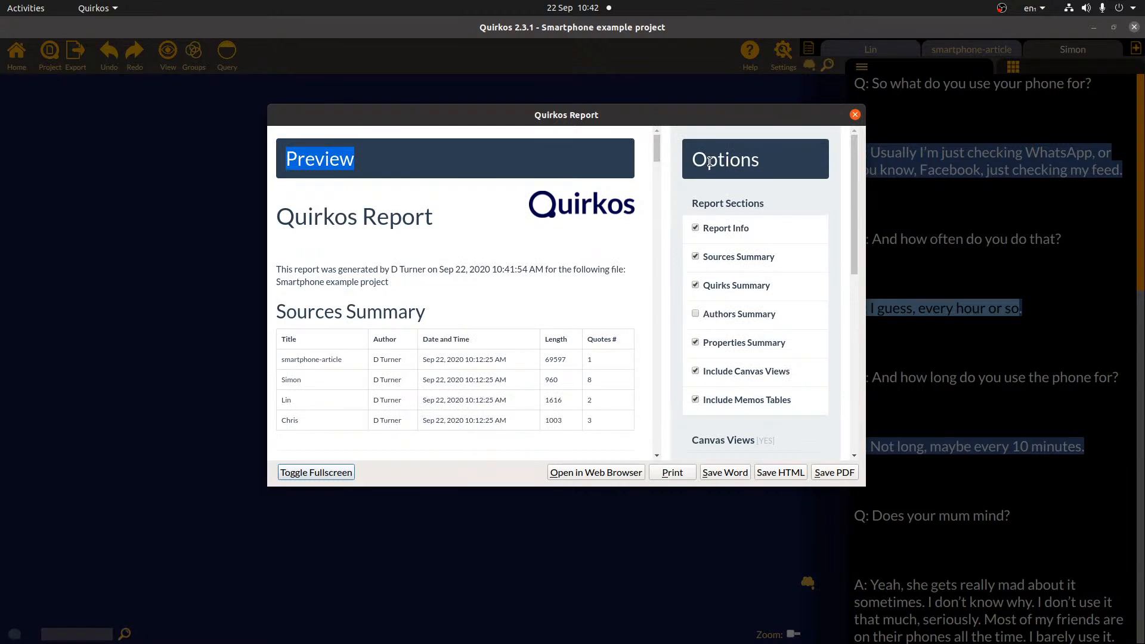
{"action": "left_click_drag", "start_coordinate": [693, 161], "coordinate": [769, 166]}
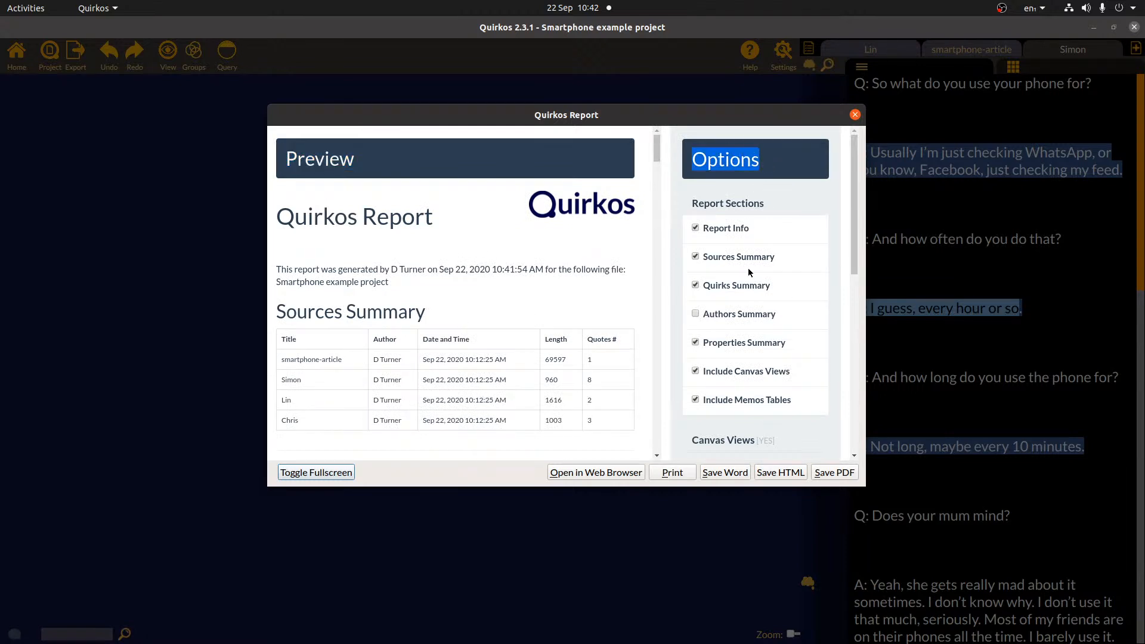
{"action": "left_click", "coordinate": [695, 228]}
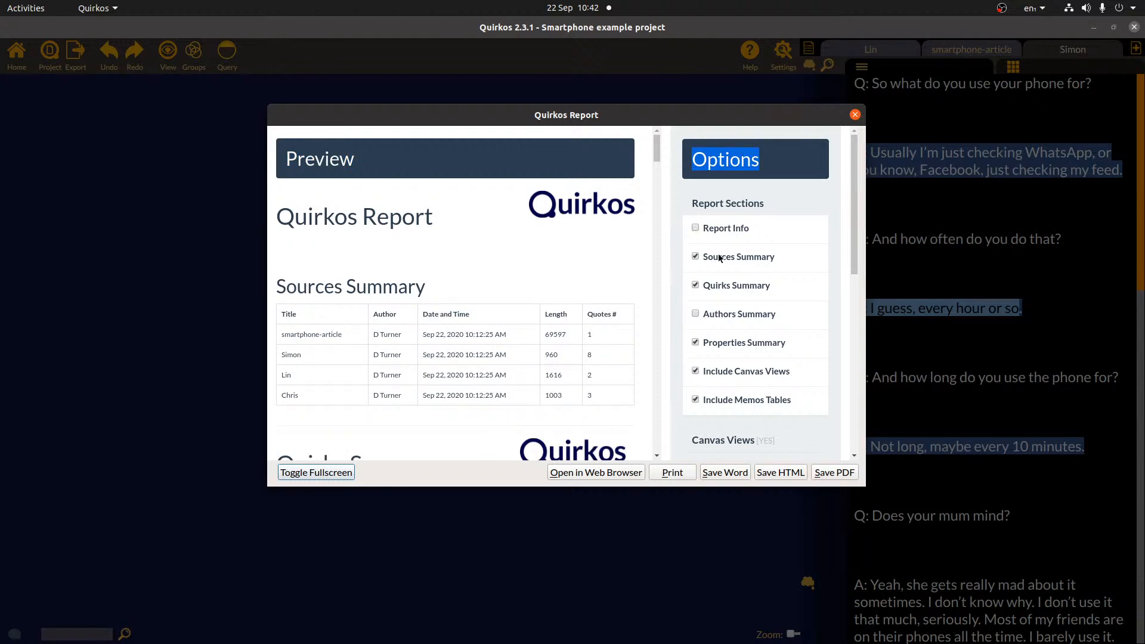
{"action": "left_click", "coordinate": [695, 257]}
{"action": "left_click", "coordinate": [695, 284]}
{"action": "left_click", "coordinate": [696, 286]}
{"action": "left_click", "coordinate": [474, 382]}
- Review the quirks table and canvas image in the report preview
{"action": "scroll", "coordinate": [406, 334], "scroll_direction": "down", "scroll_amount": 3}
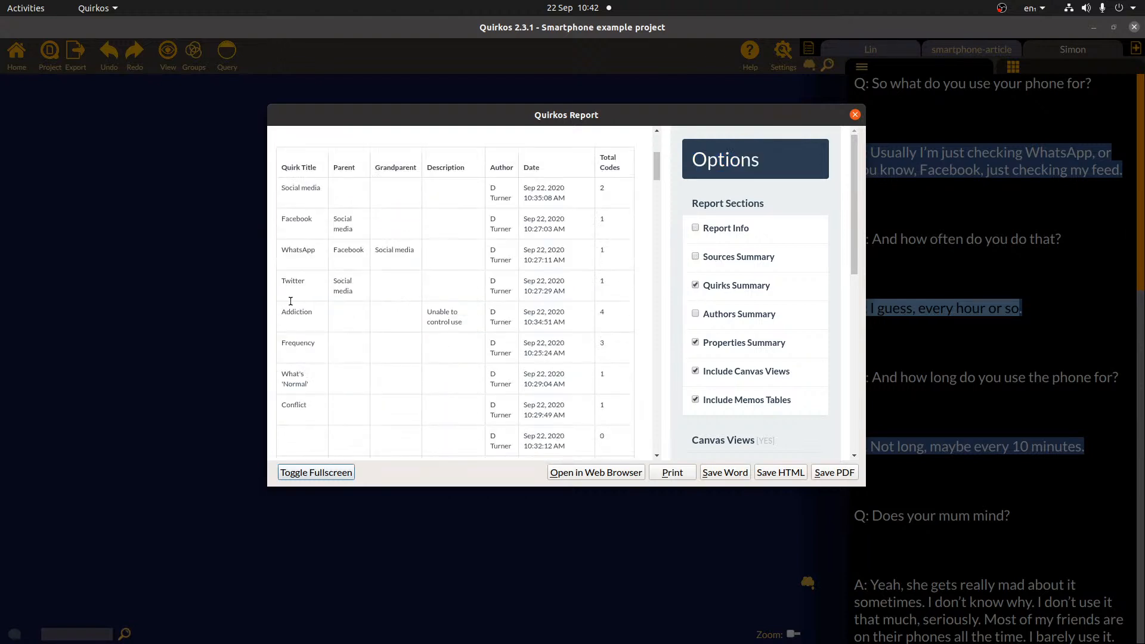
{"action": "left_click_drag", "start_coordinate": [281, 169], "coordinate": [330, 356]}
{"action": "left_click", "coordinate": [337, 184]}
{"action": "left_click_drag", "start_coordinate": [469, 321], "coordinate": [427, 300]}
{"action": "left_click", "coordinate": [497, 337]}
{"action": "left_click_drag", "start_coordinate": [659, 167], "coordinate": [658, 260]}
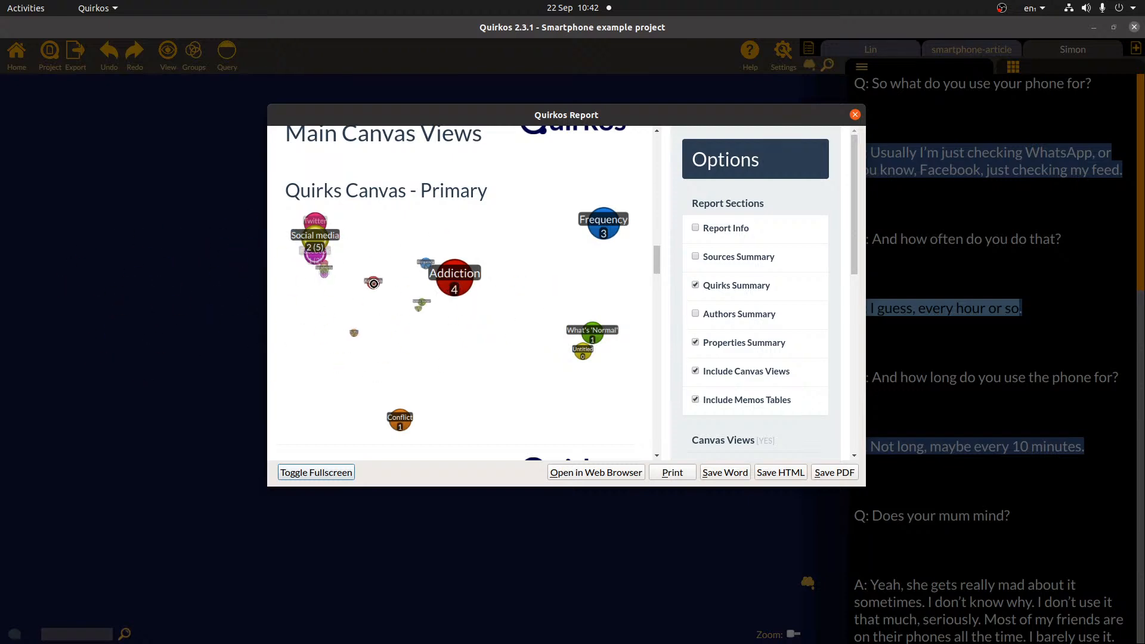
{"action": "scroll", "coordinate": [534, 307], "scroll_direction": "down", "scroll_amount": 5}
{"action": "scroll", "coordinate": [528, 307], "scroll_direction": "up", "scroll_amount": 3}
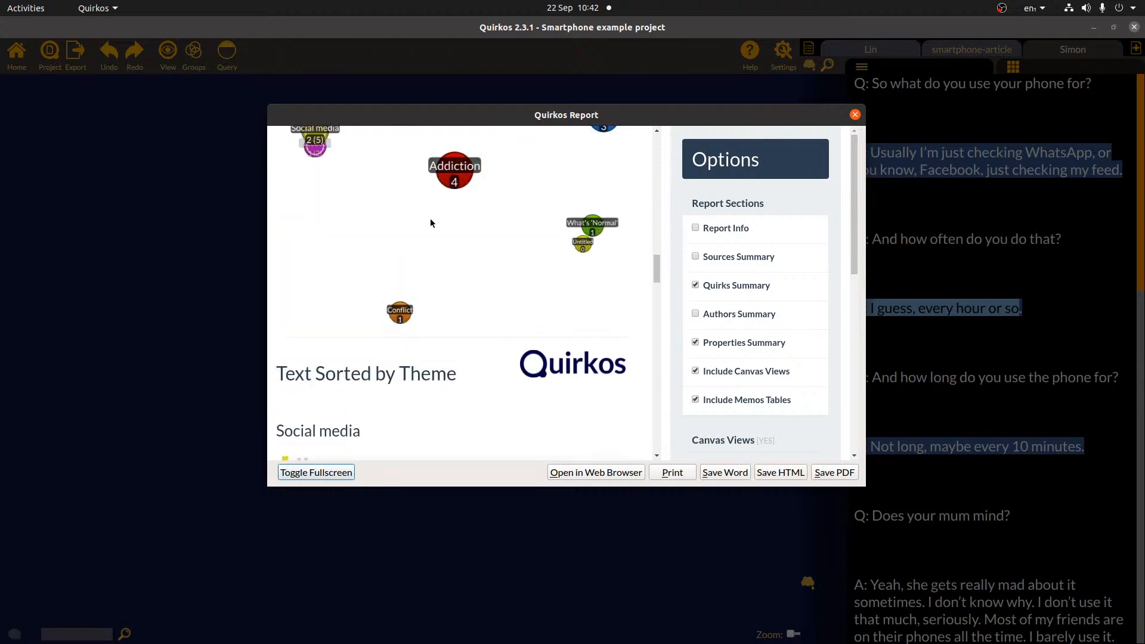
{"action": "right_click", "coordinate": [430, 221]}
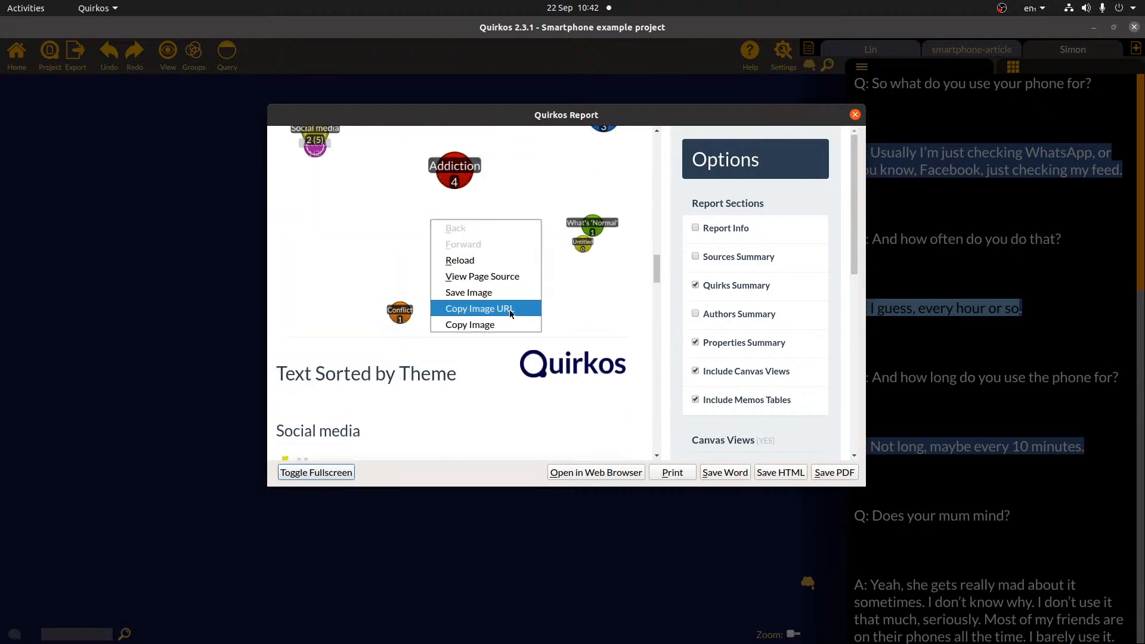
{"action": "left_click", "coordinate": [492, 440]}
- Review the Text Sorted by Theme section of the report preview
{"action": "scroll", "coordinate": [493, 436], "scroll_direction": "down", "scroll_amount": 7}
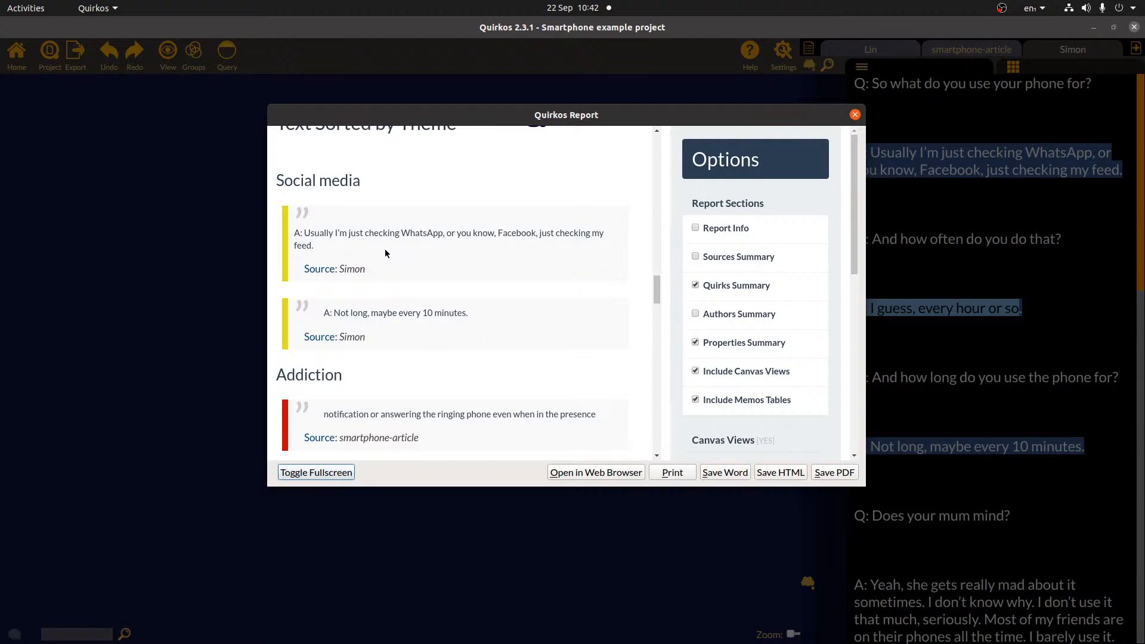
{"action": "scroll", "coordinate": [358, 238], "scroll_direction": "up", "scroll_amount": 1}
{"action": "left_click_drag", "start_coordinate": [277, 194], "coordinate": [495, 199]}
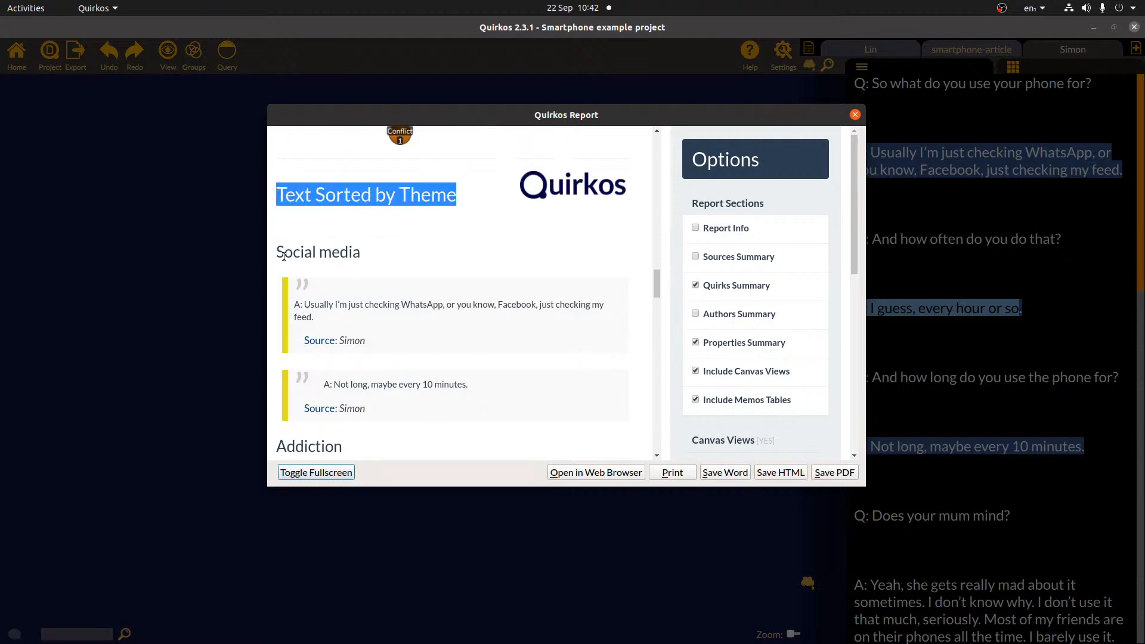
{"action": "left_click_drag", "start_coordinate": [279, 254], "coordinate": [396, 255]}
{"action": "scroll", "coordinate": [277, 361], "scroll_direction": "down", "scroll_amount": 2}
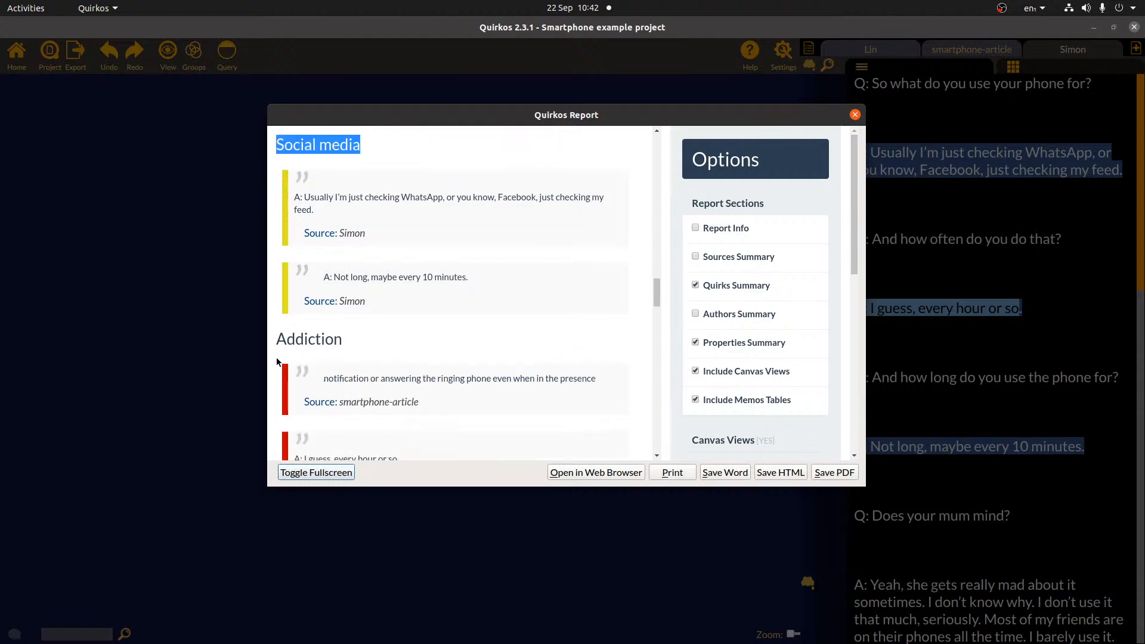
{"action": "left_click_drag", "start_coordinate": [276, 342], "coordinate": [409, 355]}
{"action": "scroll", "coordinate": [321, 338], "scroll_direction": "down", "scroll_amount": 7}
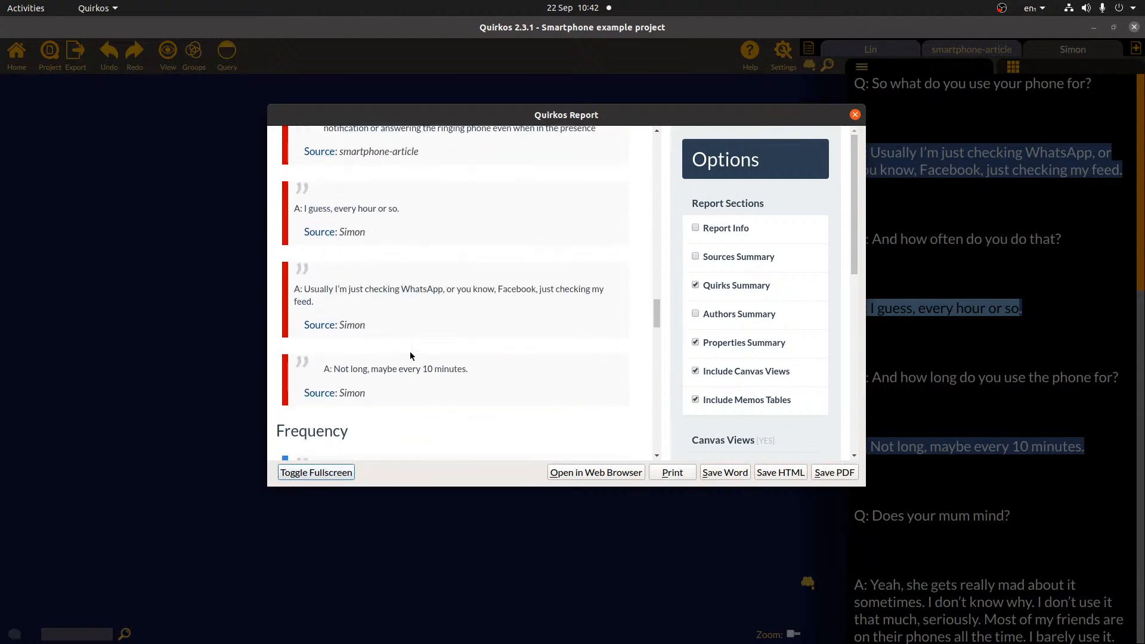
{"action": "left_click_drag", "start_coordinate": [283, 291], "coordinate": [326, 288]}
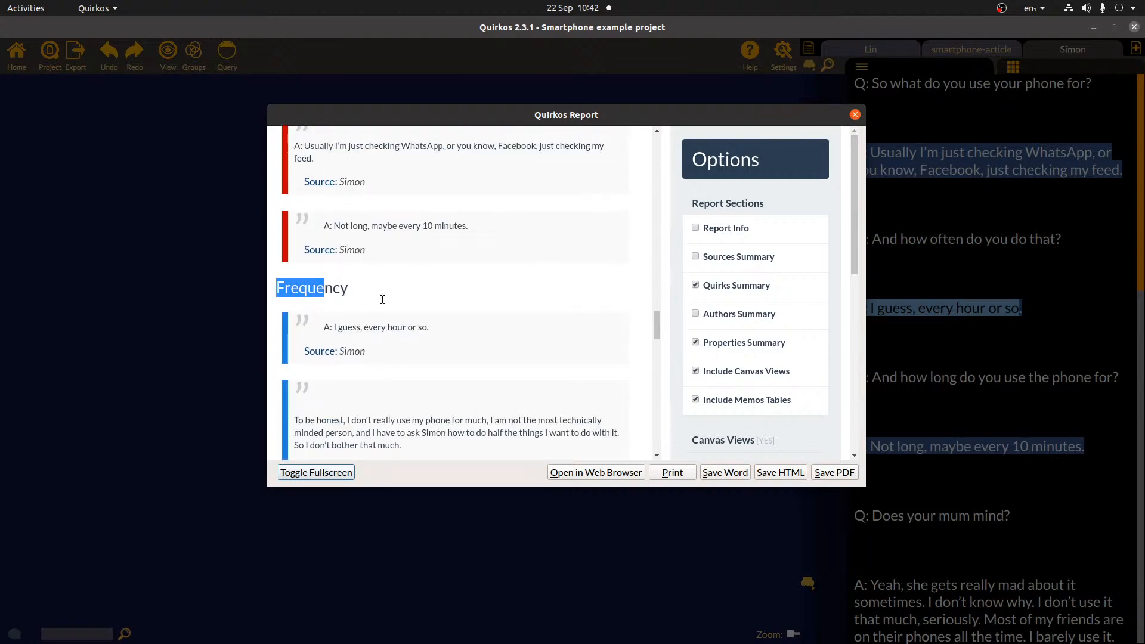
{"action": "left_click", "coordinate": [432, 287]}
{"action": "left_click_drag", "start_coordinate": [853, 239], "coordinate": [858, 355]}
- Add Text by Source quotes to the report and check the new section
{"action": "left_click", "coordinate": [731, 324]}
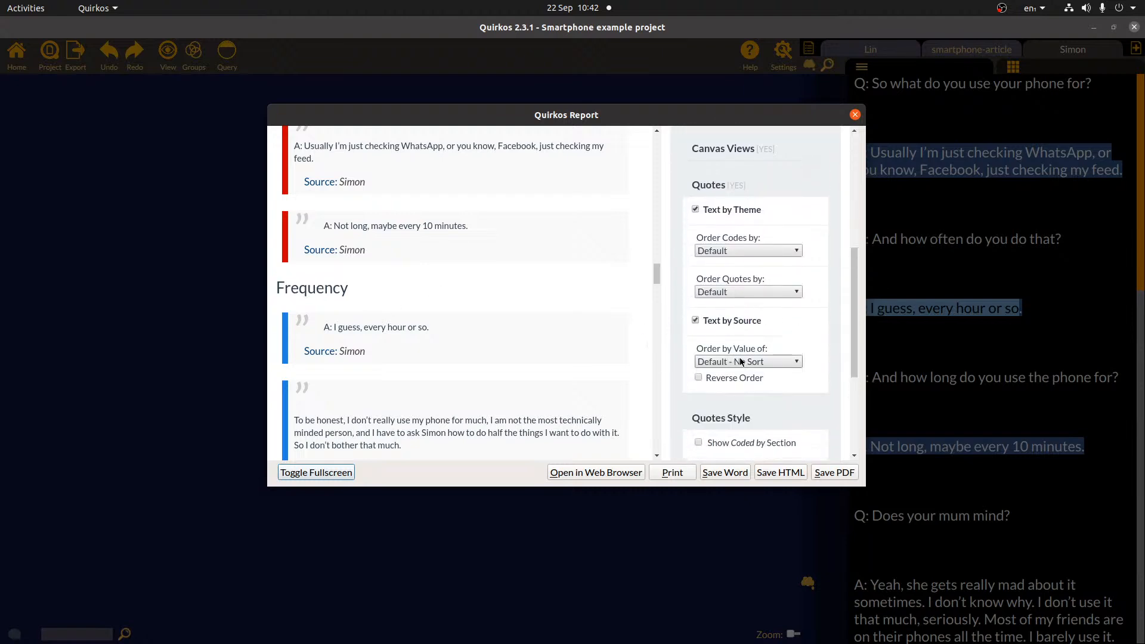
{"action": "left_click_drag", "start_coordinate": [656, 270], "coordinate": [656, 339]}
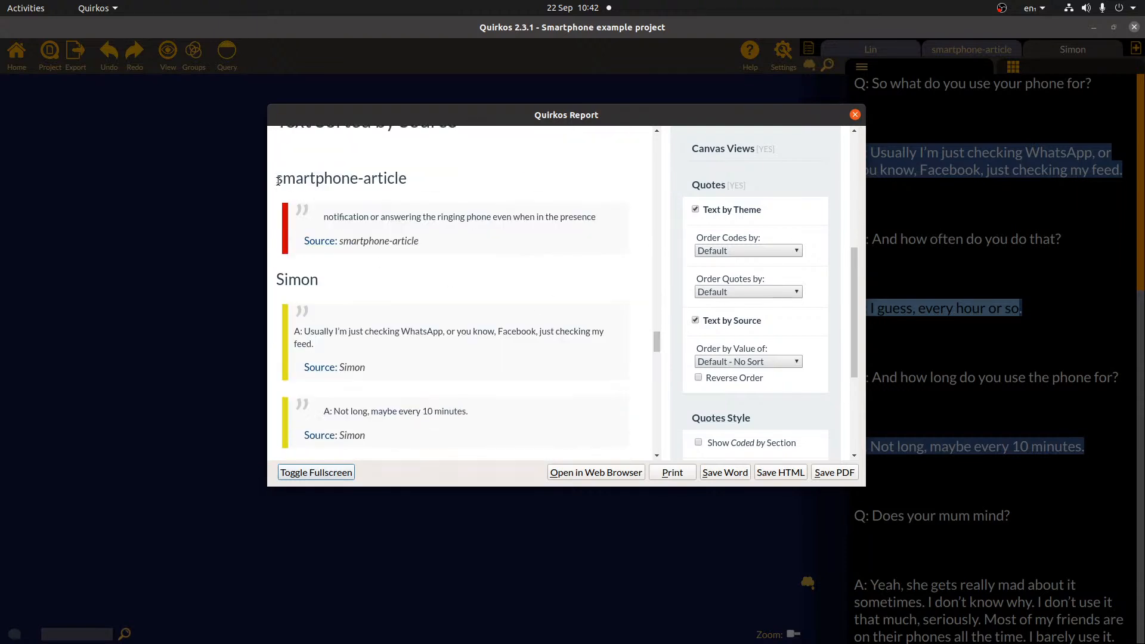
{"action": "left_click_drag", "start_coordinate": [278, 179], "coordinate": [419, 256]}
{"action": "left_click", "coordinate": [338, 278]}
{"action": "left_click_drag", "start_coordinate": [278, 281], "coordinate": [378, 433]}
{"action": "left_click", "coordinate": [638, 384]}
{"action": "left_click_drag", "start_coordinate": [853, 307], "coordinate": [849, 176]}
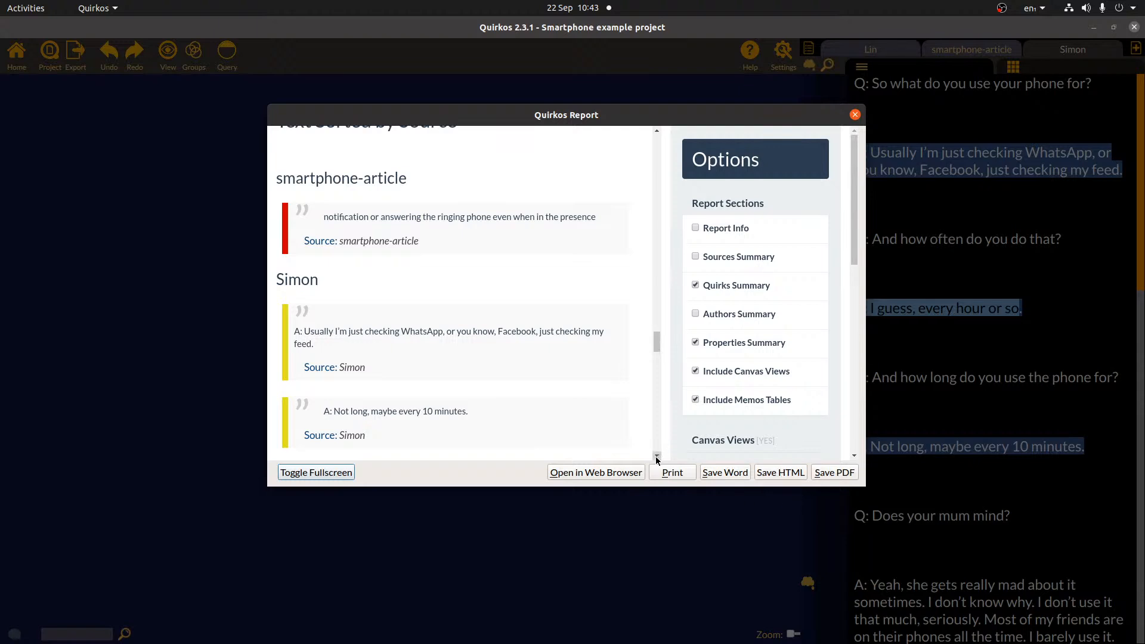
- Save the report as a PDF and open it in Document Viewer
{"action": "left_click", "coordinate": [840, 473]}
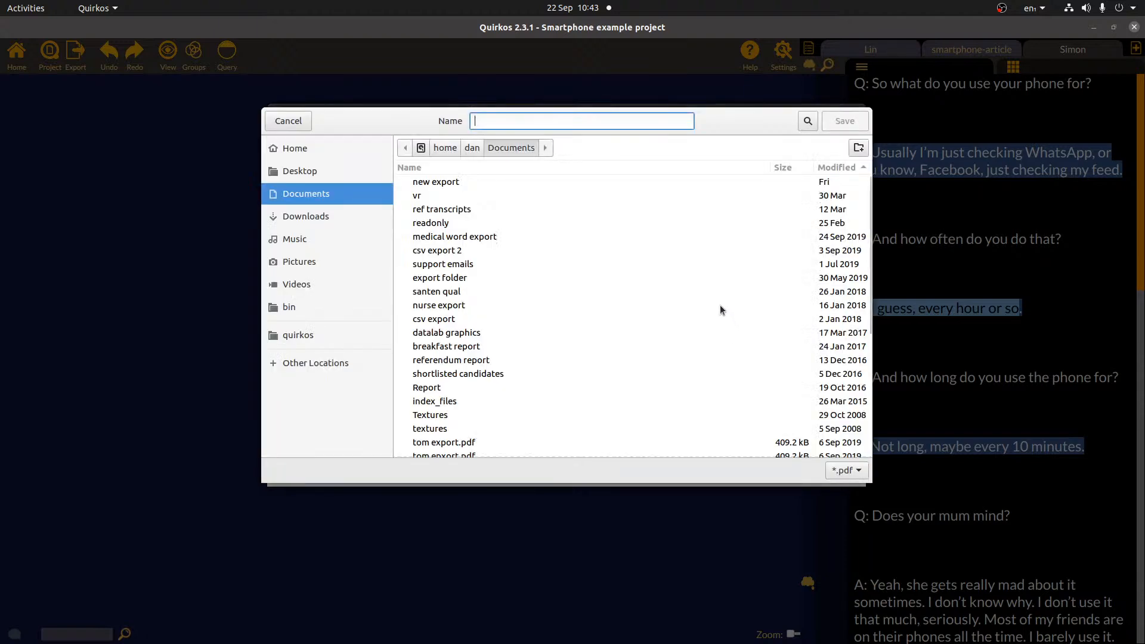
{"action": "type", "text": "digital"}
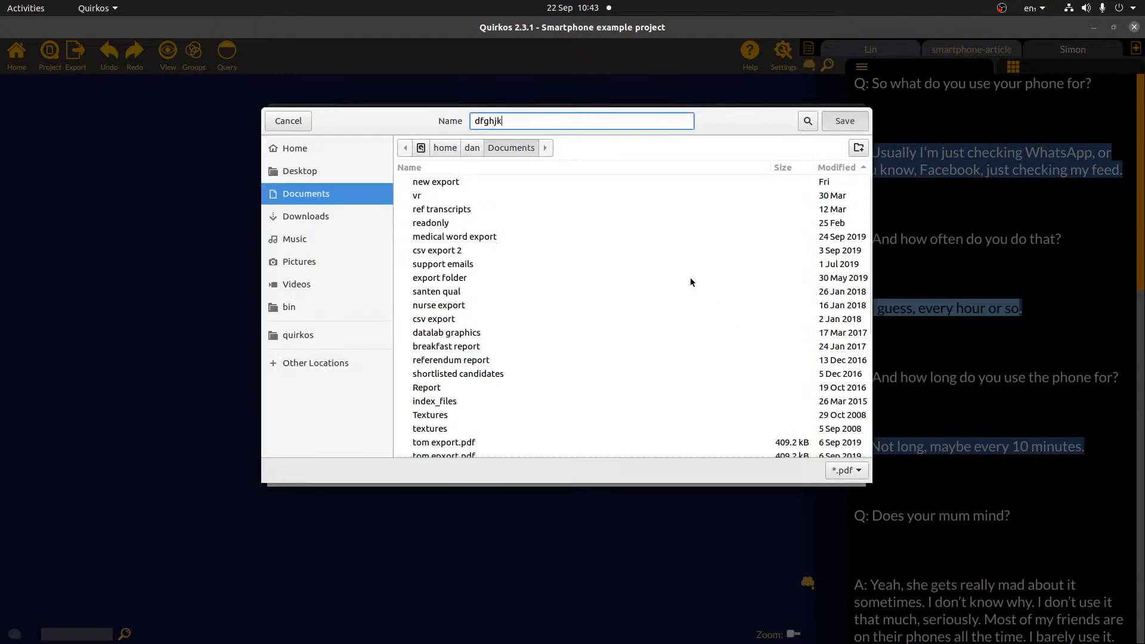
{"action": "key", "text": "Return"}
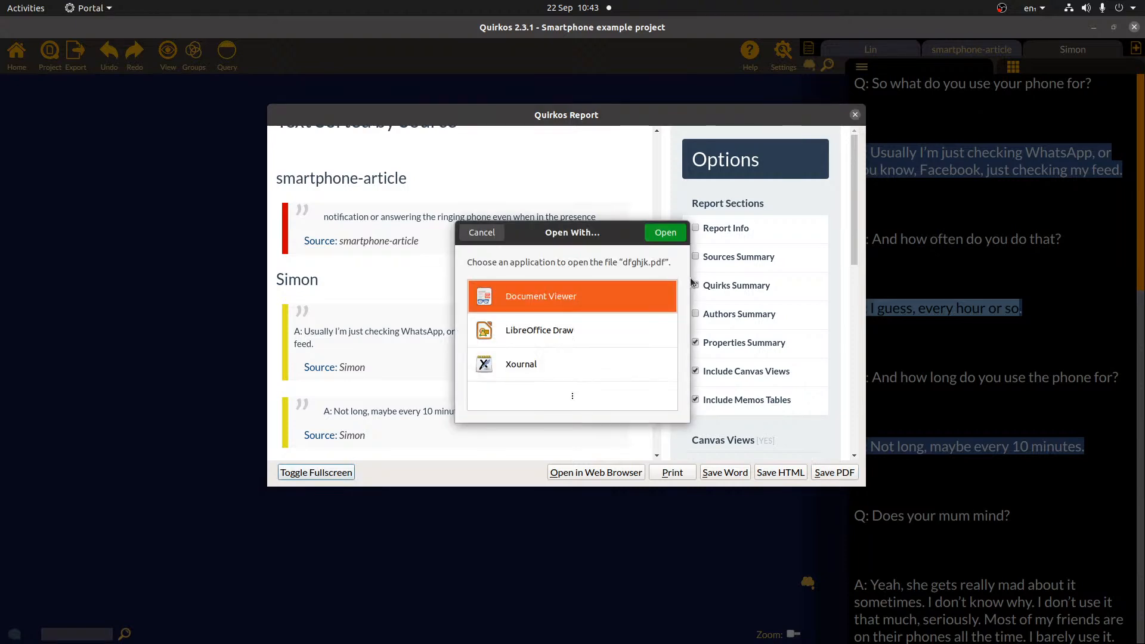
{"action": "double_click", "coordinate": [514, 294]}
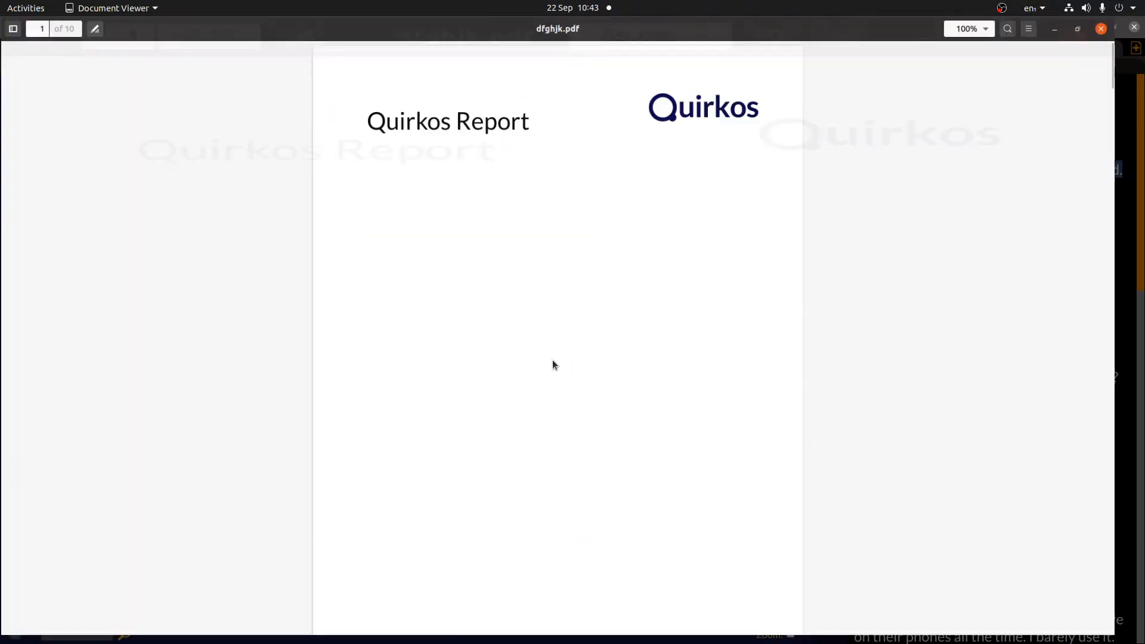
- Scroll the exported PDF down to the Frequency quotes-by-source pages
{"action": "scroll", "coordinate": [565, 263], "scroll_direction": "down", "scroll_amount": 20}
{"action": "scroll", "coordinate": [565, 263], "scroll_direction": "down", "scroll_amount": 20}
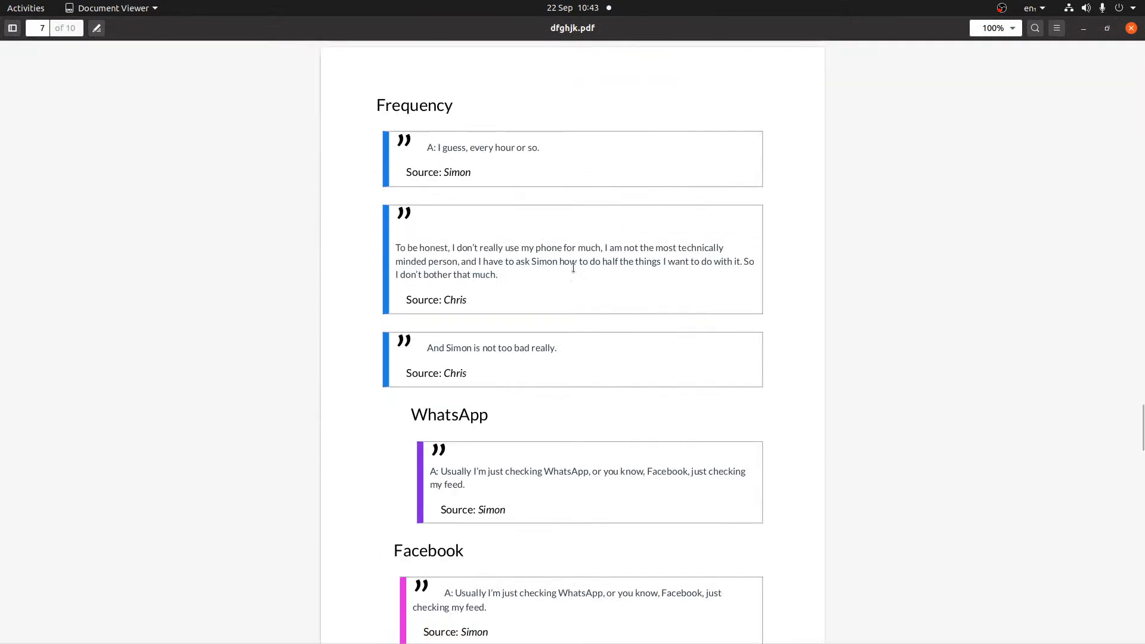
{"action": "scroll", "coordinate": [573, 267], "scroll_direction": "down", "scroll_amount": 7}
- Close the PDF and report preview, and generate a word cloud of the project
{"action": "left_click", "coordinate": [1131, 28]}
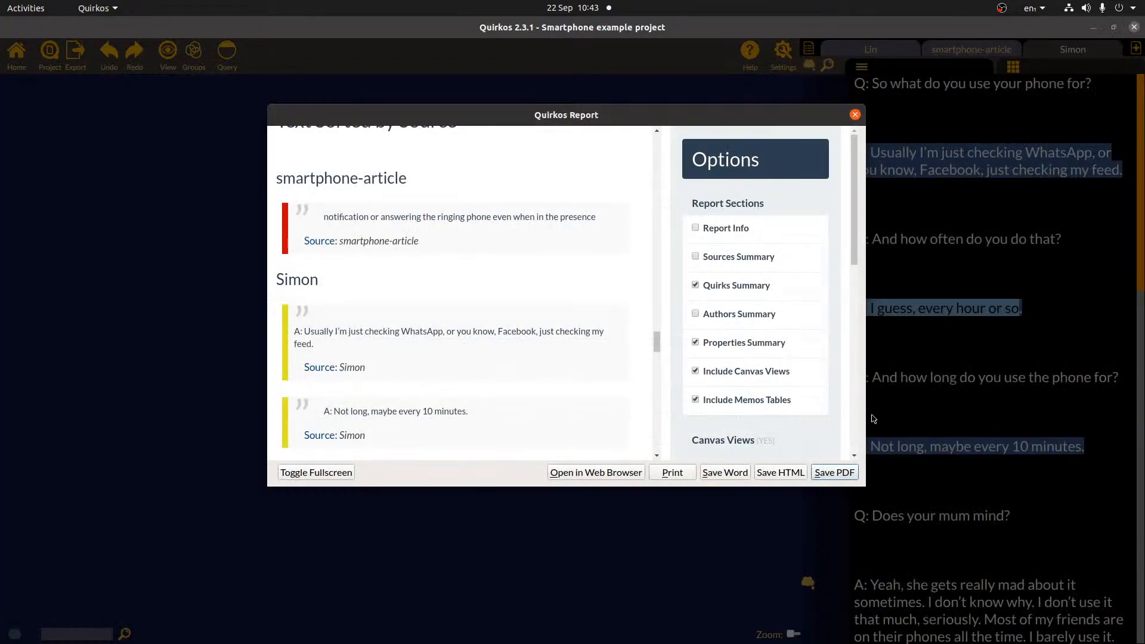
{"action": "left_click", "coordinate": [855, 114]}
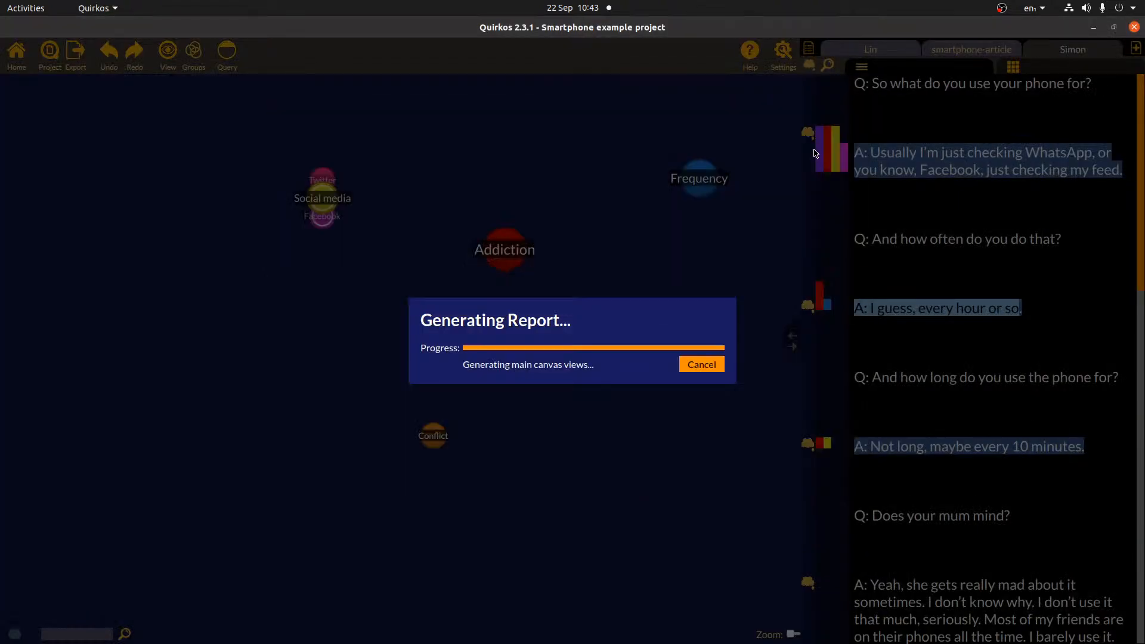
{"action": "left_click", "coordinate": [77, 54]}
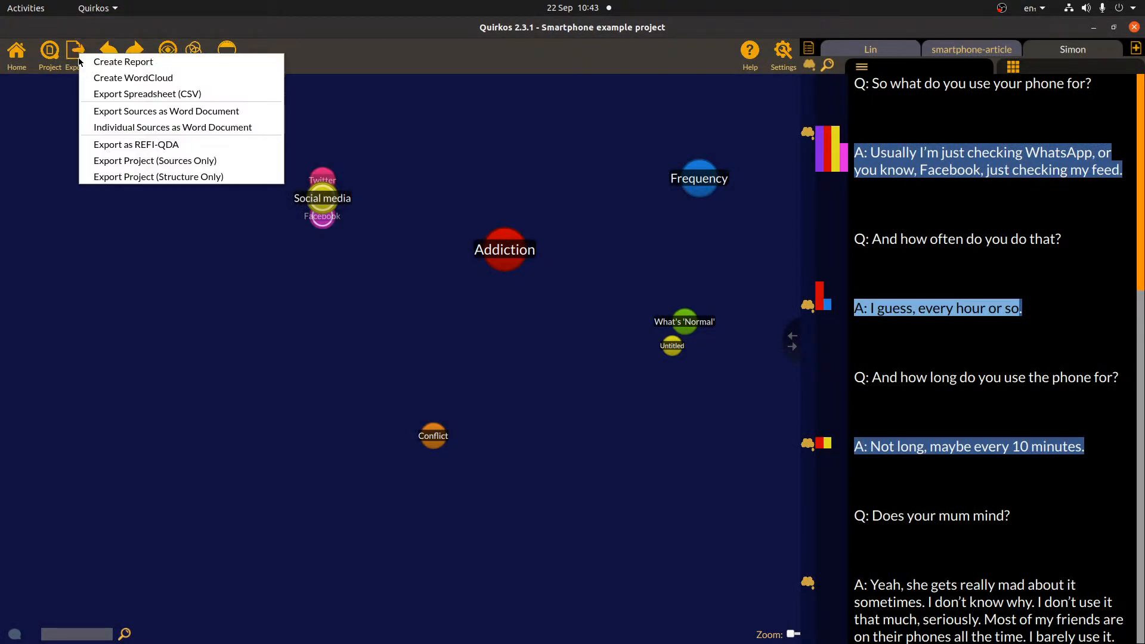
{"action": "left_click", "coordinate": [99, 77]}
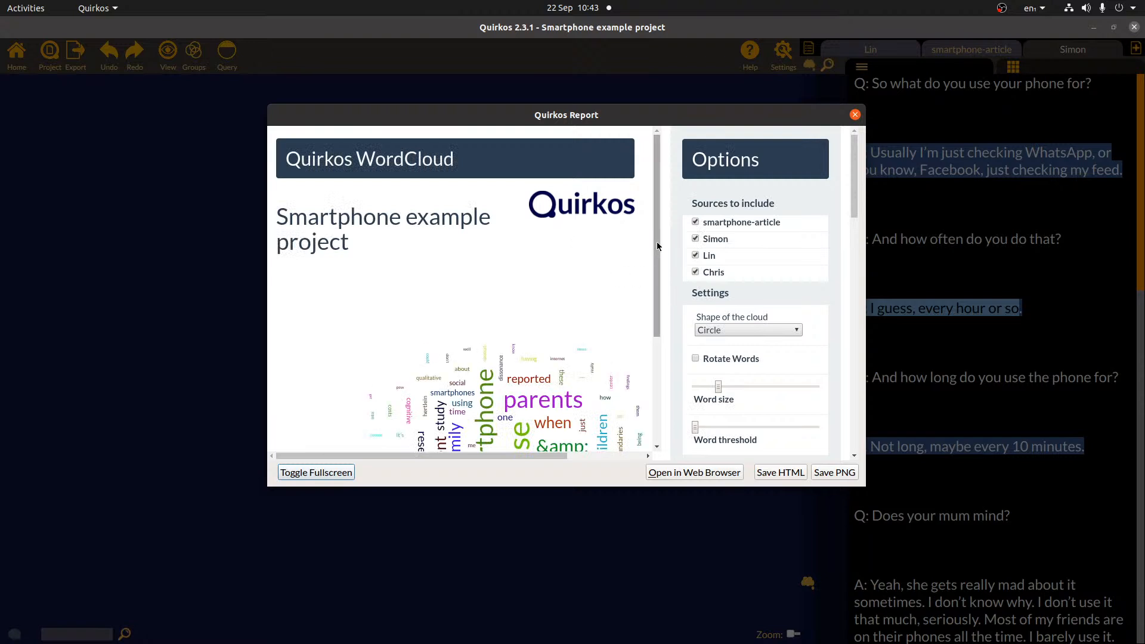
{"action": "scroll", "coordinate": [657, 241], "scroll_direction": "down", "scroll_amount": 3}
{"action": "left_click_drag", "start_coordinate": [539, 455], "coordinate": [620, 463]}
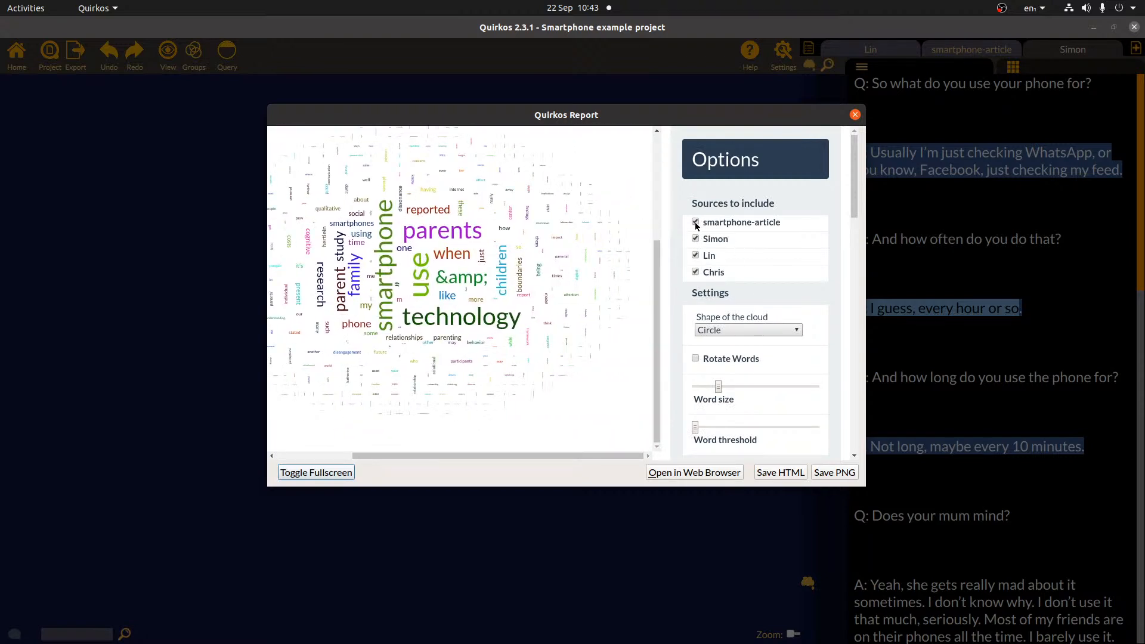
- Make the word cloud a Star shape with slightly smaller words, then close it
{"action": "left_click", "coordinate": [784, 332]}
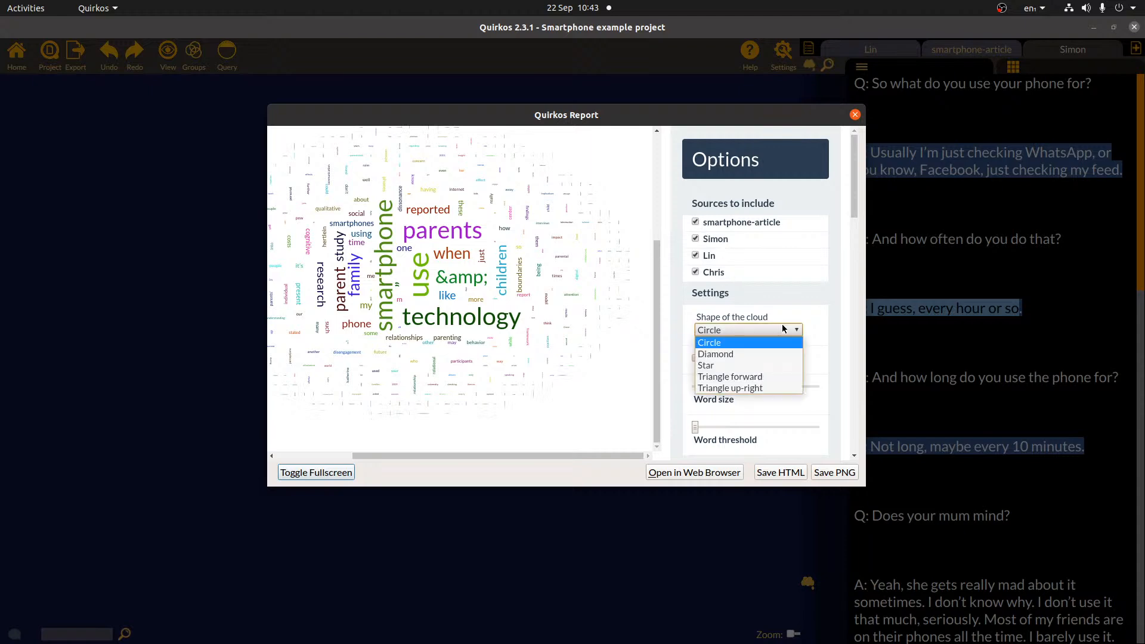
{"action": "left_click", "coordinate": [757, 362]}
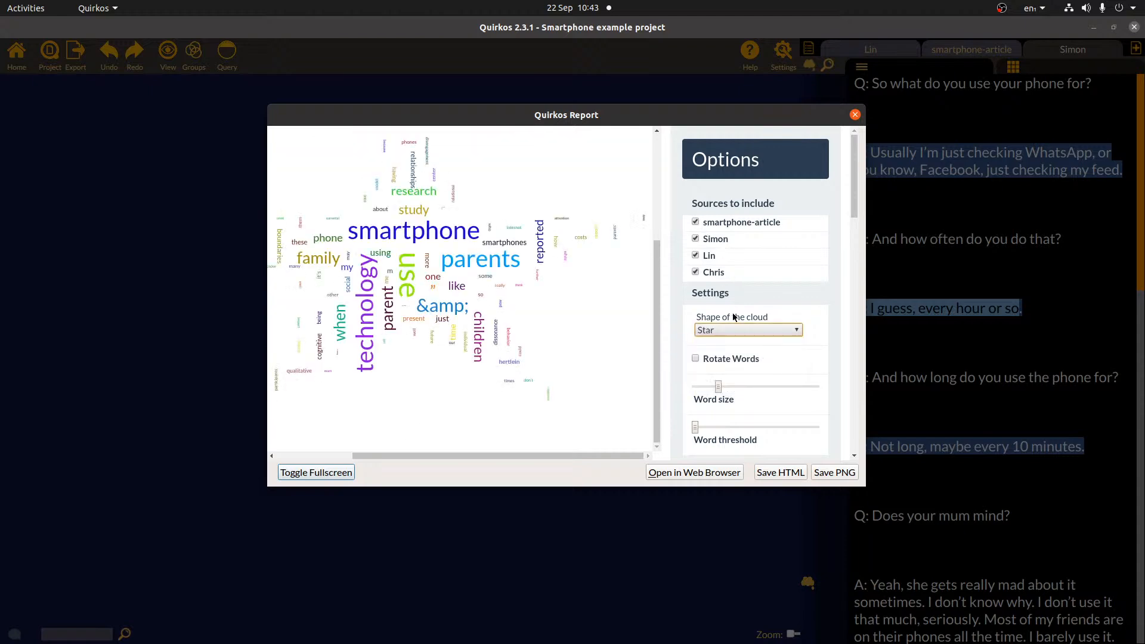
{"action": "left_click_drag", "start_coordinate": [719, 386], "coordinate": [714, 386]}
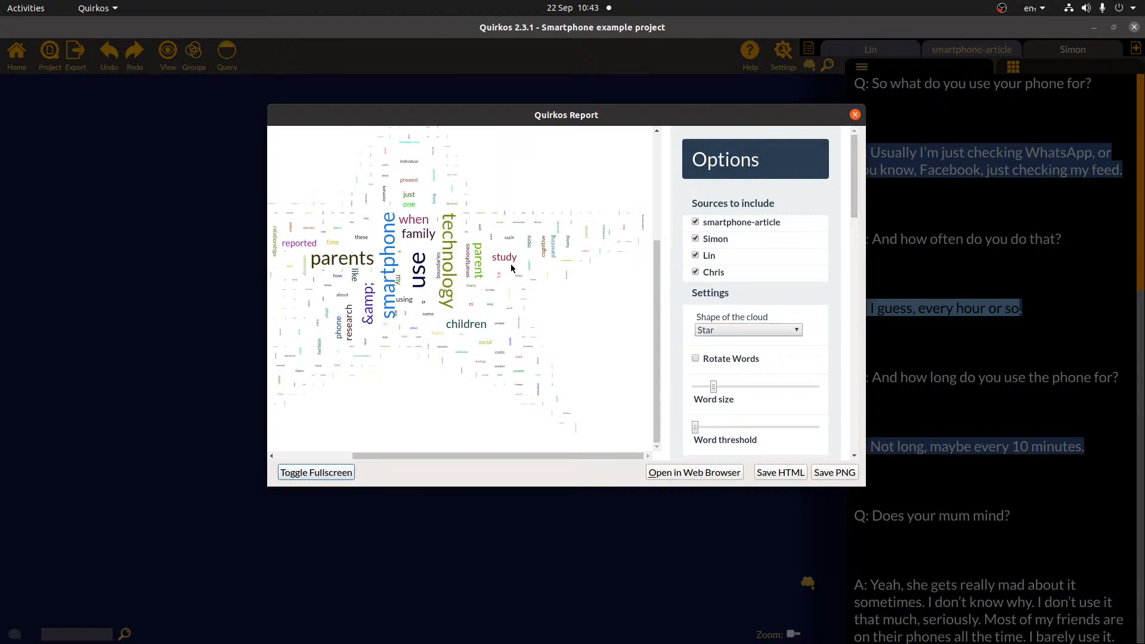
{"action": "left_click", "coordinate": [855, 114]}
{"action": "left_click", "coordinate": [77, 54]}
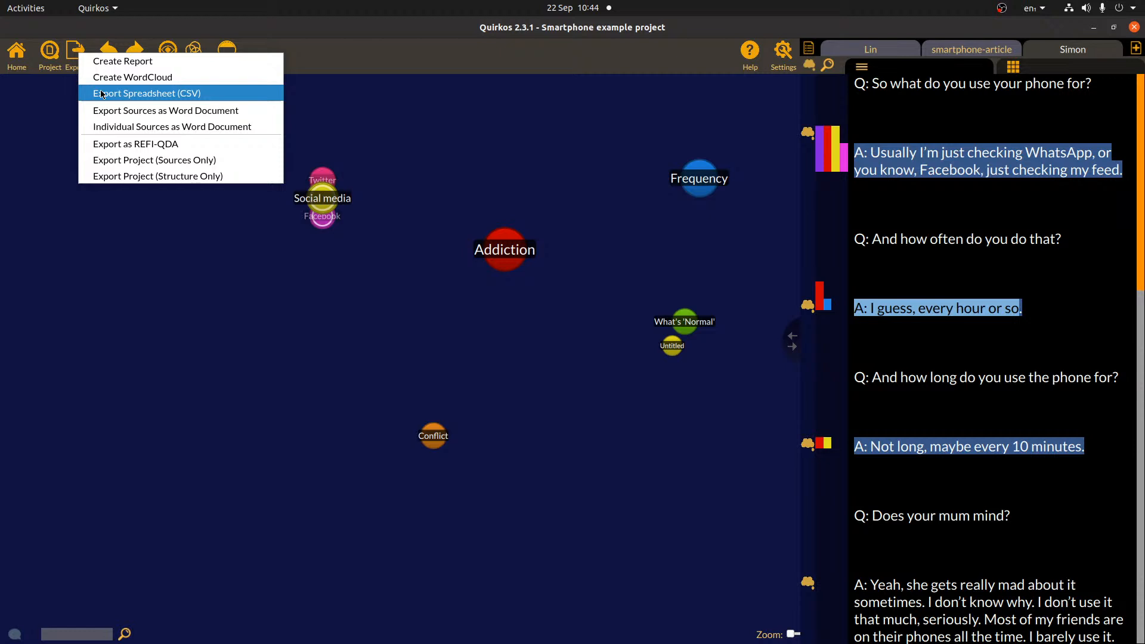
- Export all Quirkos sources to a single Word document named sdjfhsdf.docx
{"action": "left_click", "coordinate": [175, 111]}
{"action": "type", "text": "sdjfhsdf"}
{"action": "key", "text": "Return"}
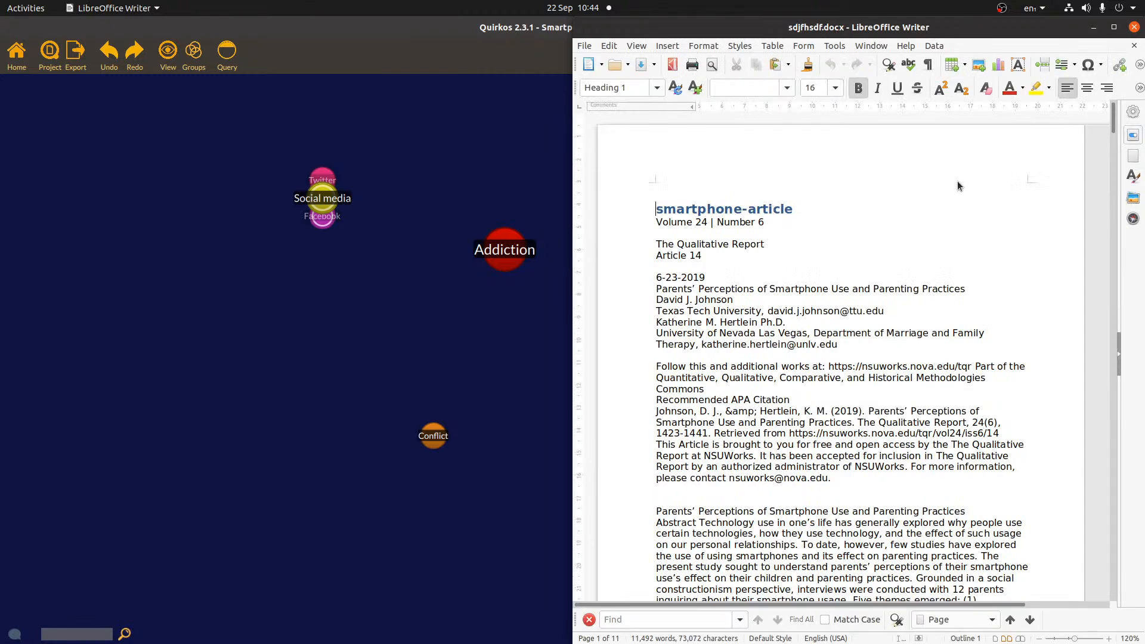
- Maximise Writer and inspect the Social media, Addiction, Facebook and WhatsApp code comments
{"action": "double_click", "coordinate": [871, 28]}
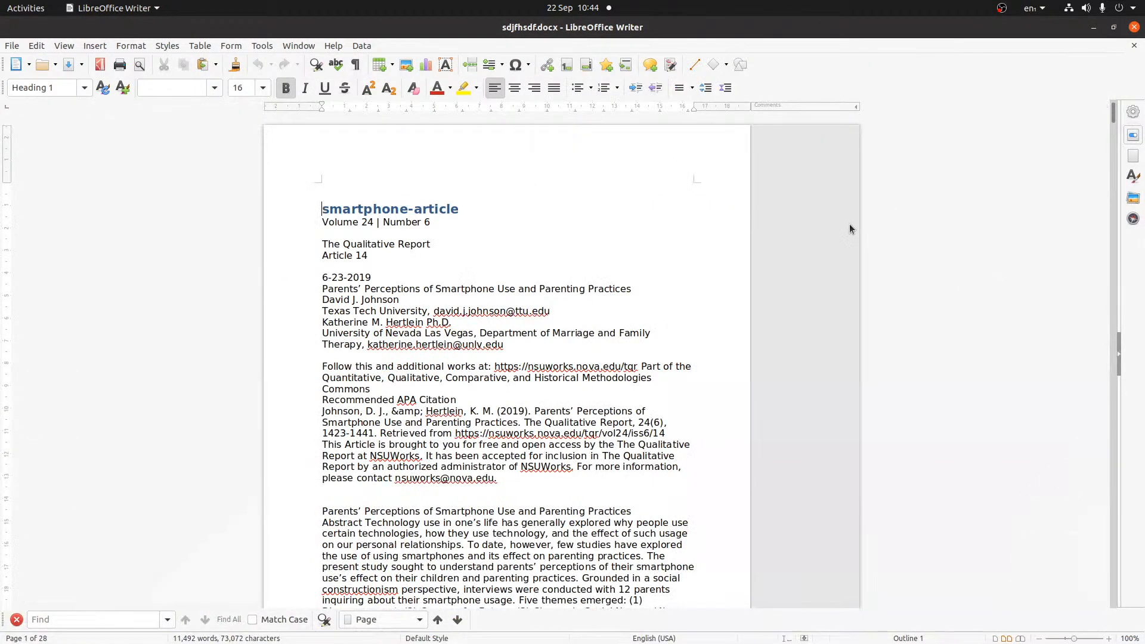
{"action": "left_click_drag", "start_coordinate": [1114, 115], "coordinate": [1115, 550]}
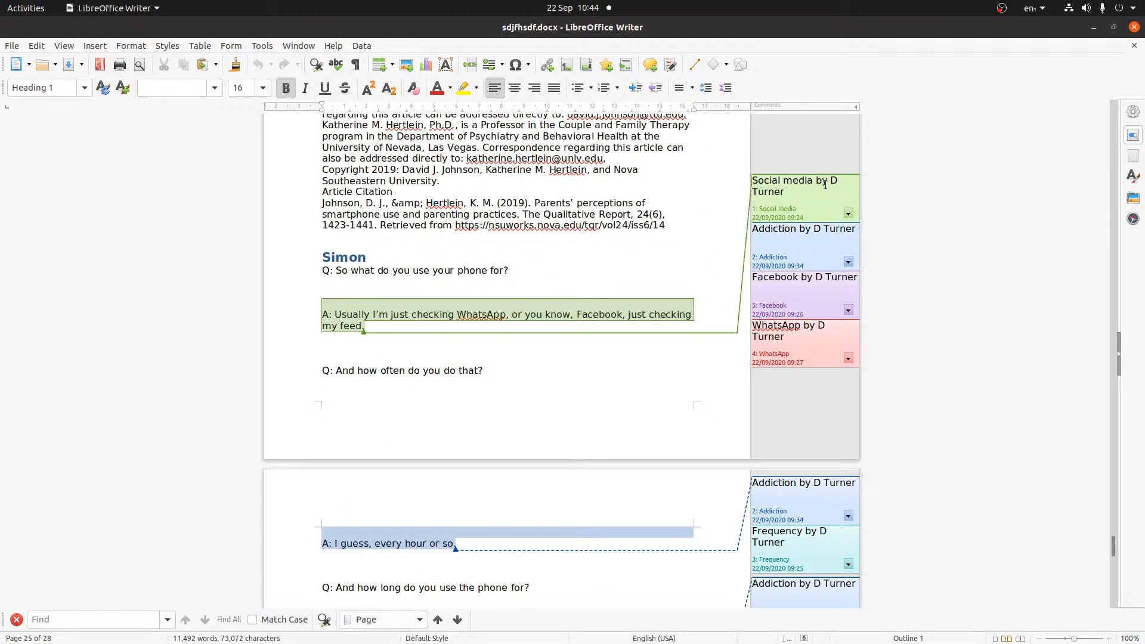
{"action": "left_click", "coordinate": [784, 192]}
{"action": "left_click", "coordinate": [790, 244]}
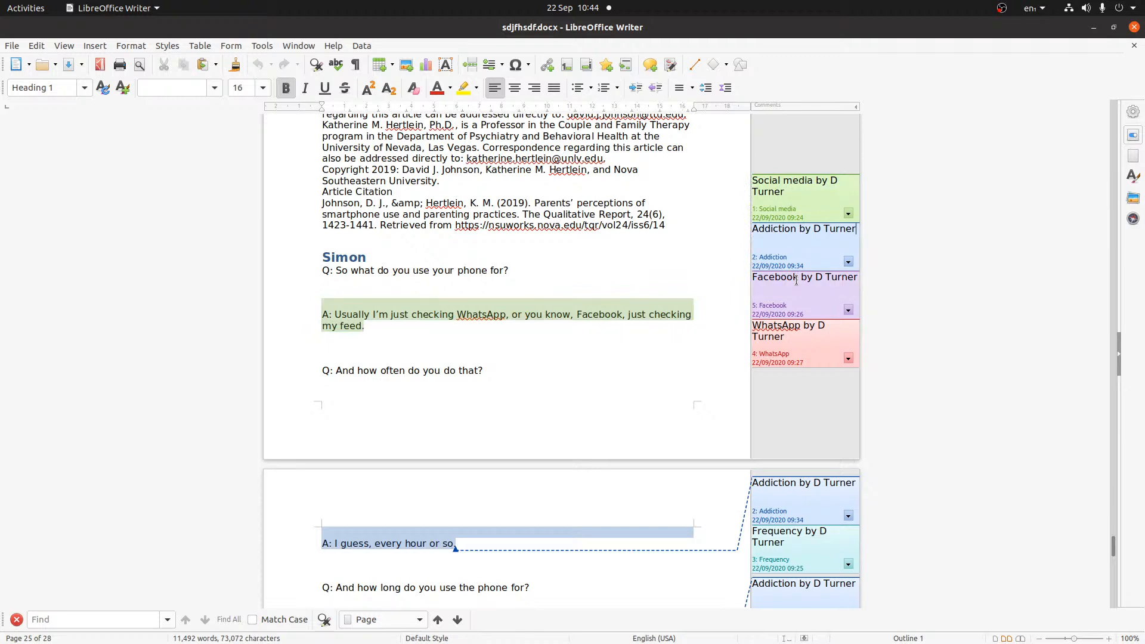
{"action": "left_click", "coordinate": [805, 286]}
{"action": "left_click", "coordinate": [807, 342]}
- Inspect the later Addiction, Frequency, Social media and What's 'Normal' comments, then minimise Writer
{"action": "scroll", "coordinate": [652, 356], "scroll_direction": "down", "scroll_amount": 3}
{"action": "left_click", "coordinate": [801, 292]}
{"action": "left_click", "coordinate": [803, 344]}
{"action": "left_click", "coordinate": [807, 399]}
{"action": "left_click", "coordinate": [807, 435]}
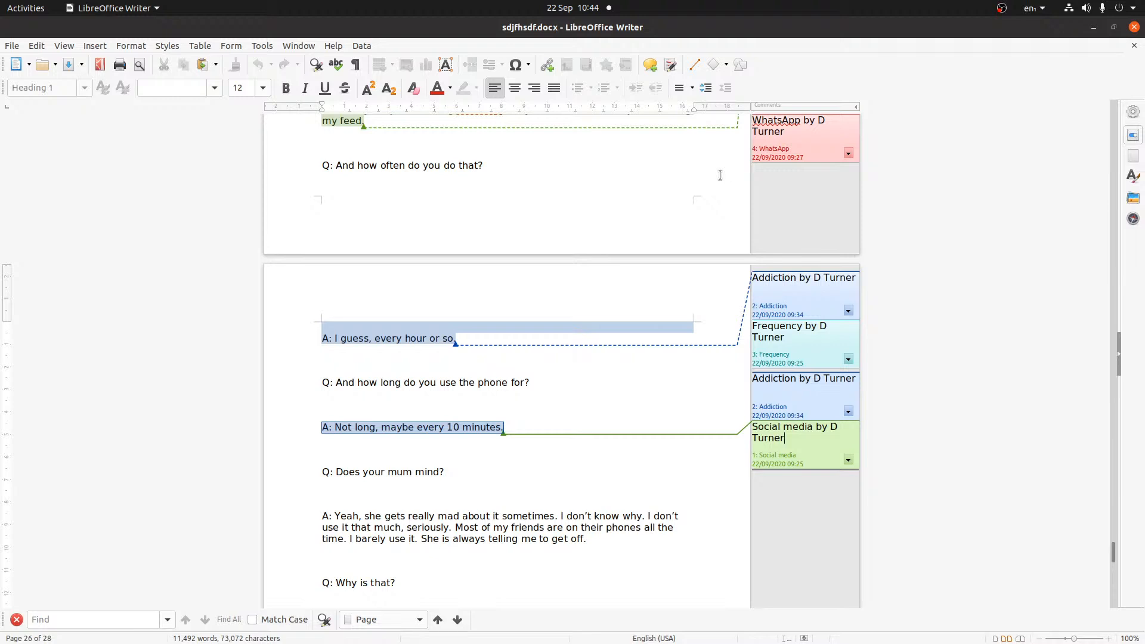
{"action": "left_click_drag", "start_coordinate": [1114, 561], "coordinate": [1113, 598]}
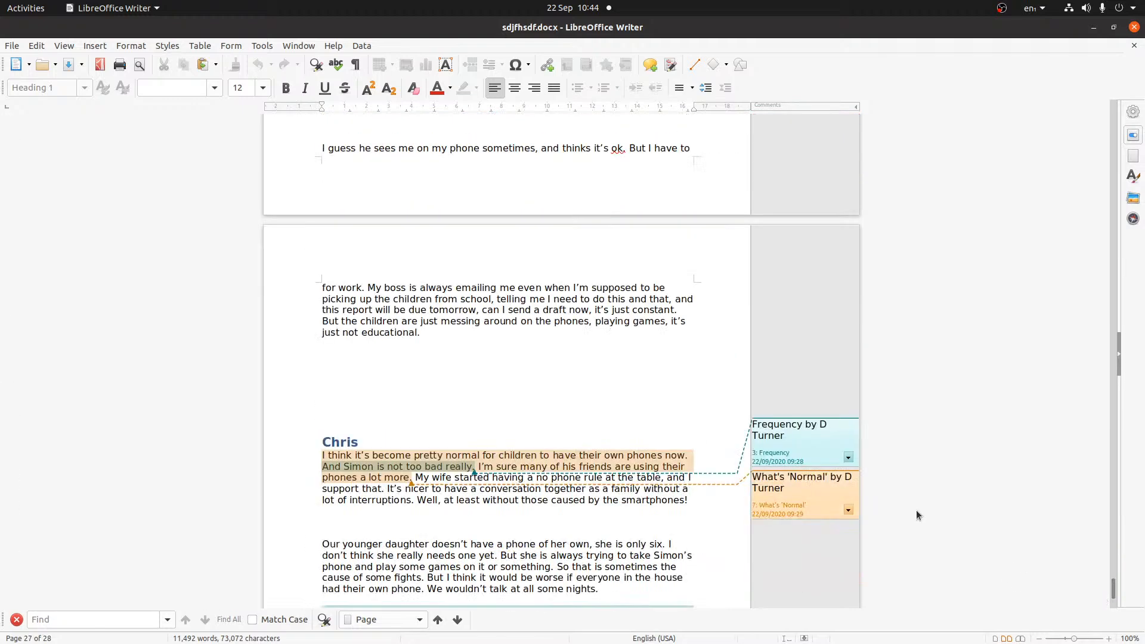
{"action": "left_click", "coordinate": [798, 508]}
{"action": "left_click", "coordinate": [1095, 28]}
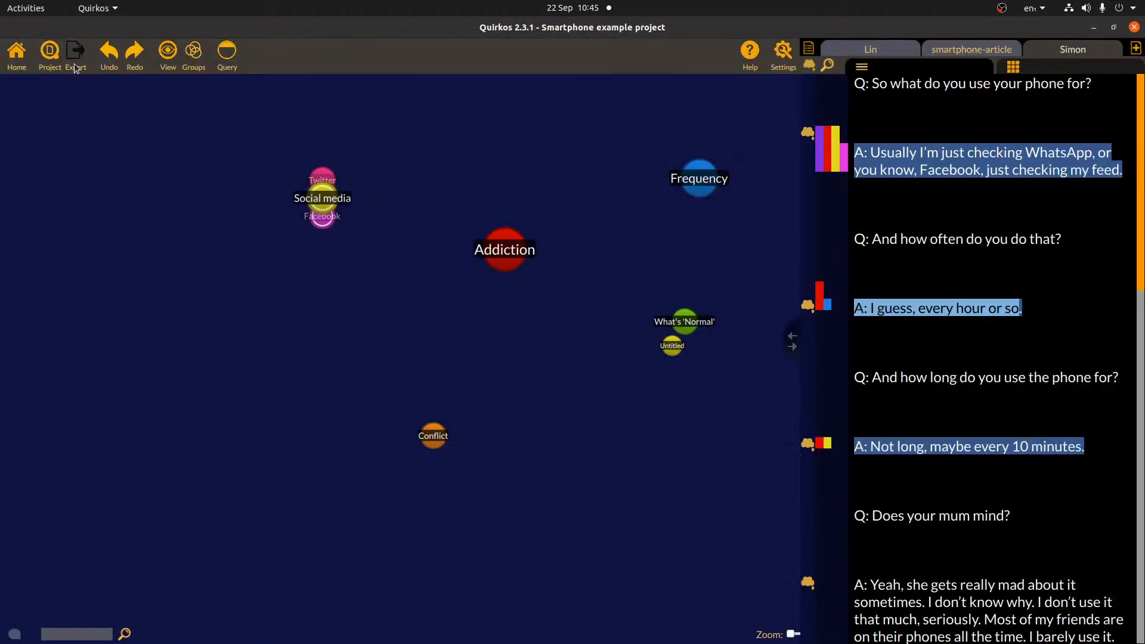
{"action": "left_click", "coordinate": [76, 59]}
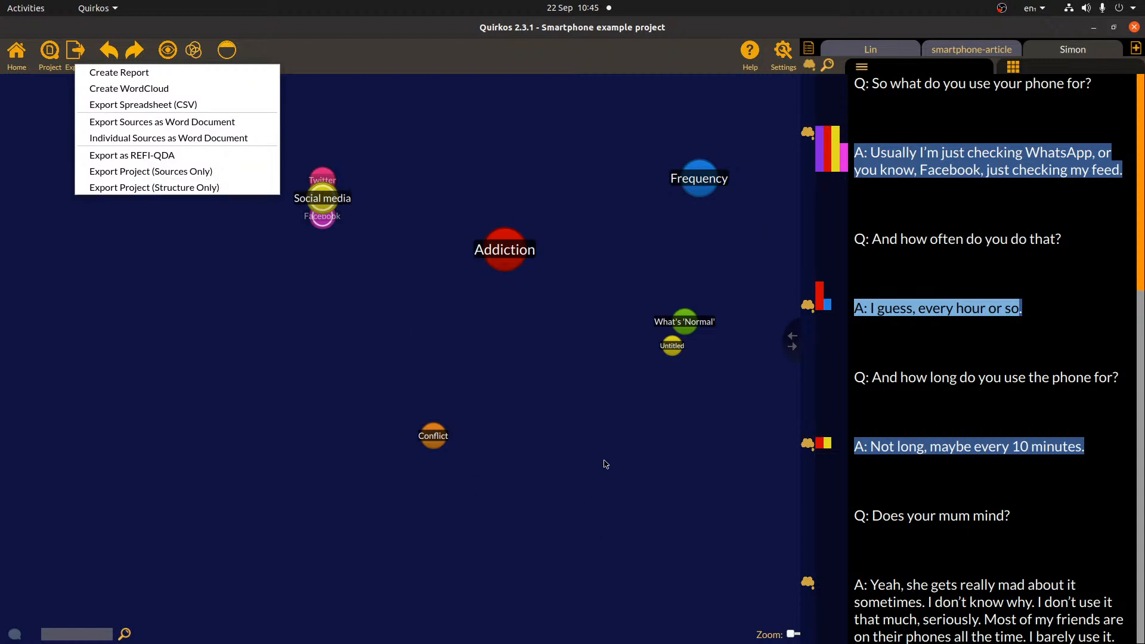
{"action": "left_click", "coordinate": [449, 131]}
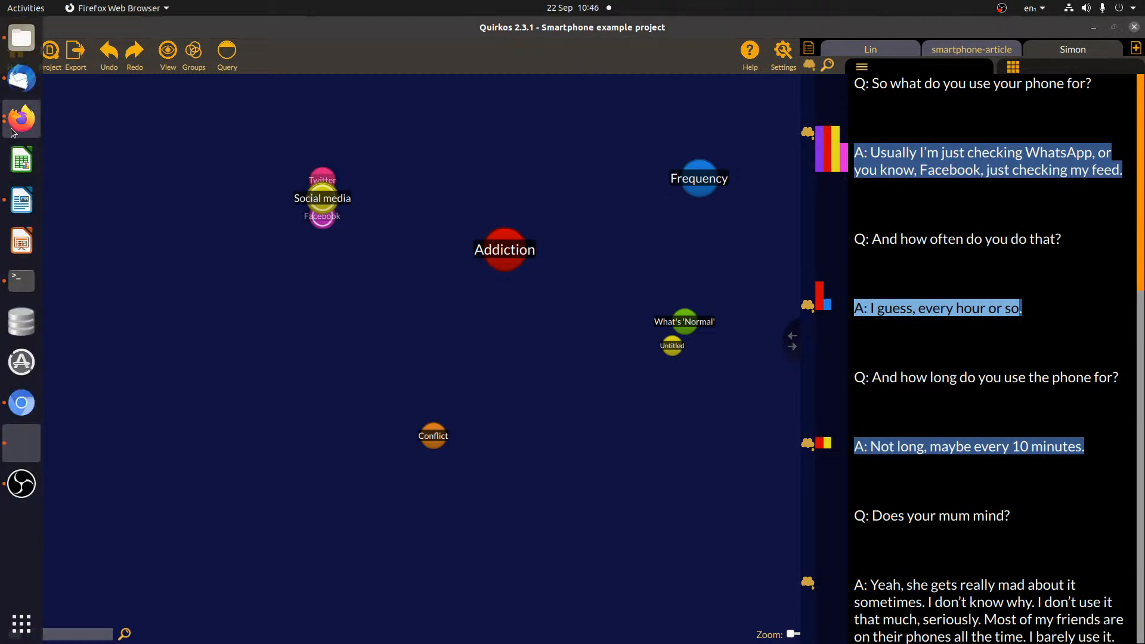
- Bring up the Quirkos contact page in Firefox and highlight its office-hours phone line
{"action": "left_click", "coordinate": [21, 118]}
{"action": "left_click", "coordinate": [113, 50]}
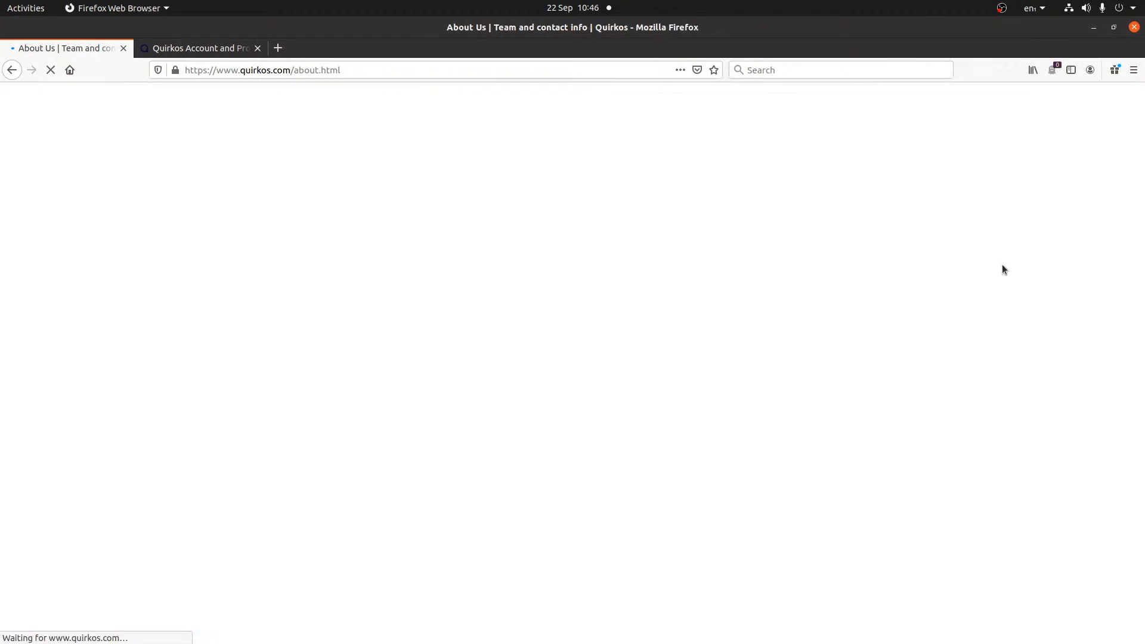
{"action": "left_click_drag", "start_coordinate": [823, 582], "coordinate": [814, 546]}
{"action": "left_click", "coordinate": [1008, 509]}
{"action": "left_click", "coordinate": [815, 541]}
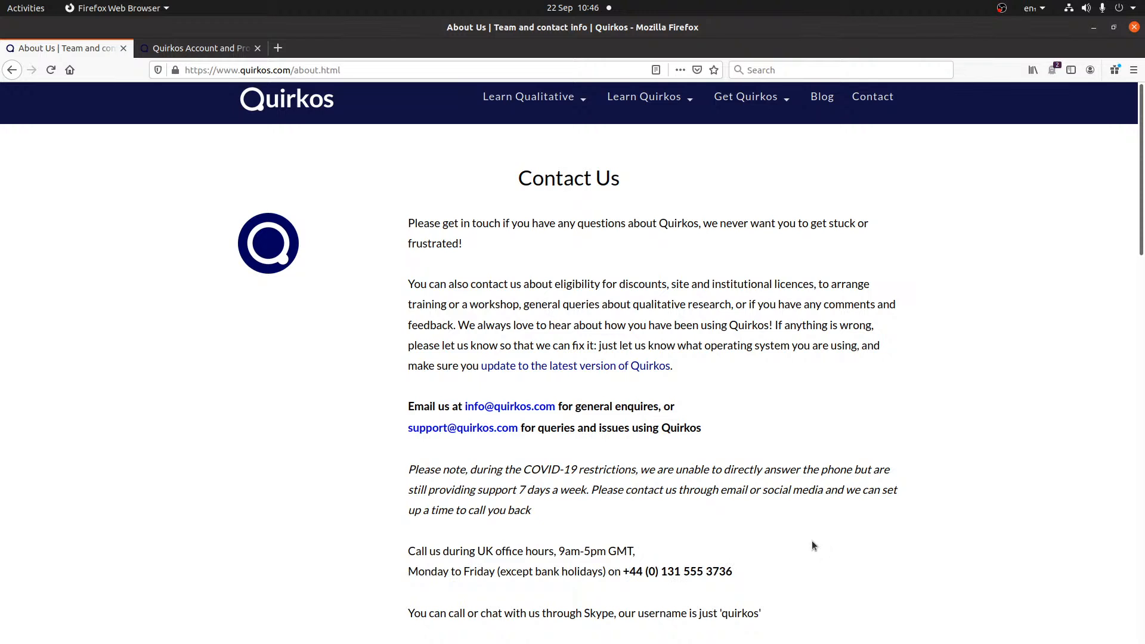
- Highlight the support e-mail line, then go to the Quirkos home page and Licences
{"action": "left_click_drag", "start_coordinate": [758, 412], "coordinate": [756, 408]}
{"action": "left_click", "coordinate": [784, 440]}
{"action": "left_click", "coordinate": [286, 99]}
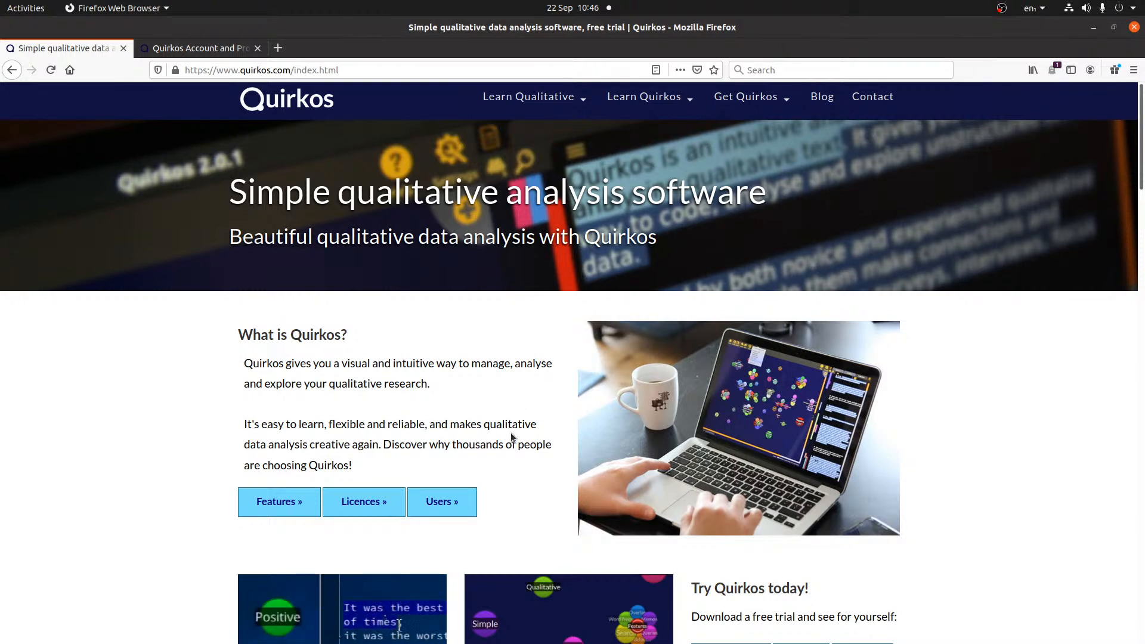
{"action": "left_click", "coordinate": [390, 505]}
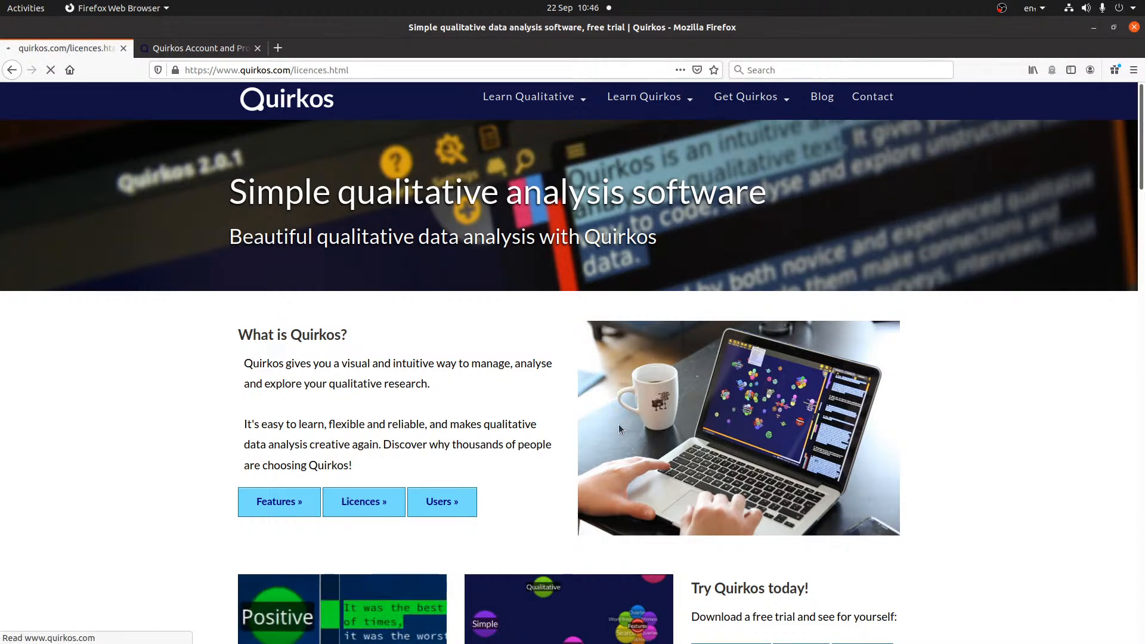
- Scroll through the licence prices and highlight the £55 student Offline Licence price
{"action": "scroll", "coordinate": [797, 388], "scroll_direction": "down", "scroll_amount": 15}
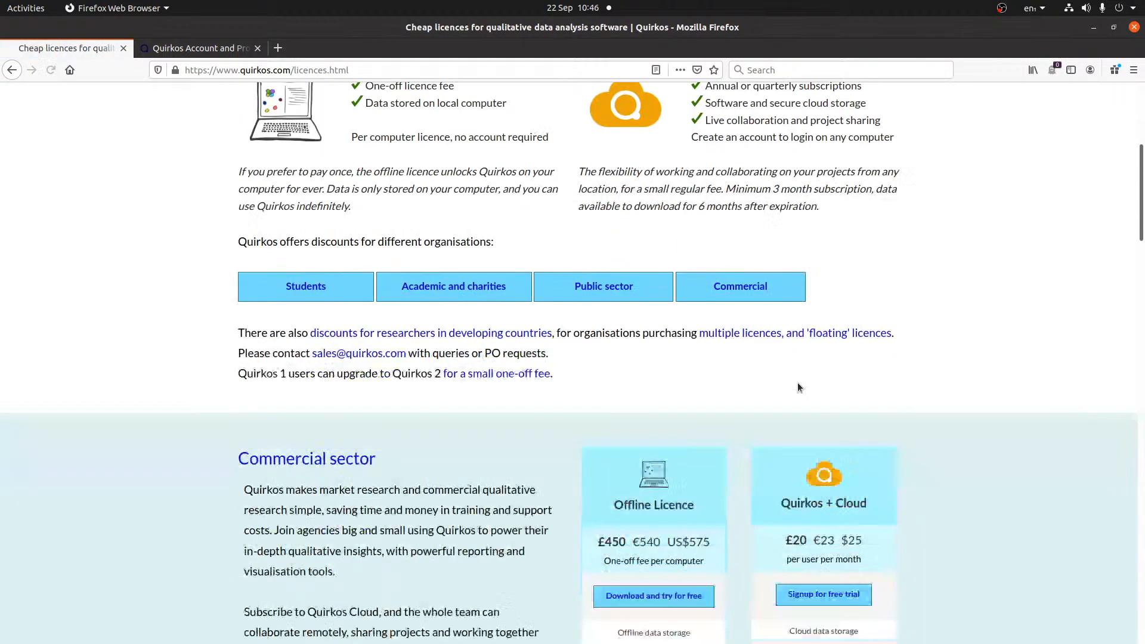
{"action": "scroll", "coordinate": [797, 383], "scroll_direction": "down", "scroll_amount": 15}
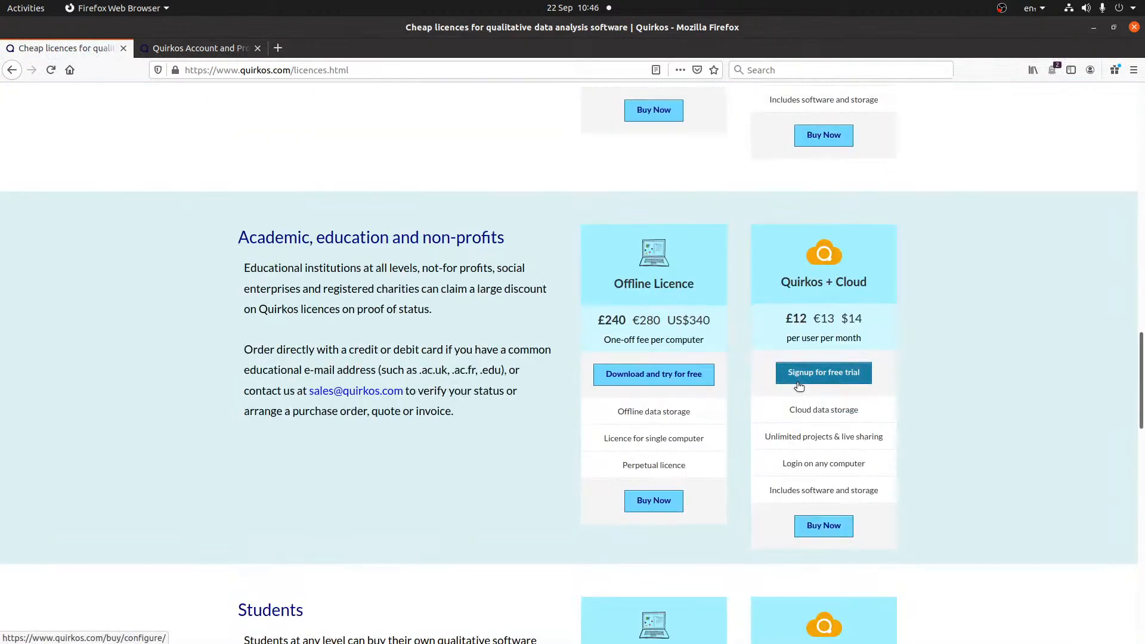
{"action": "scroll", "coordinate": [797, 390], "scroll_direction": "up", "scroll_amount": 3}
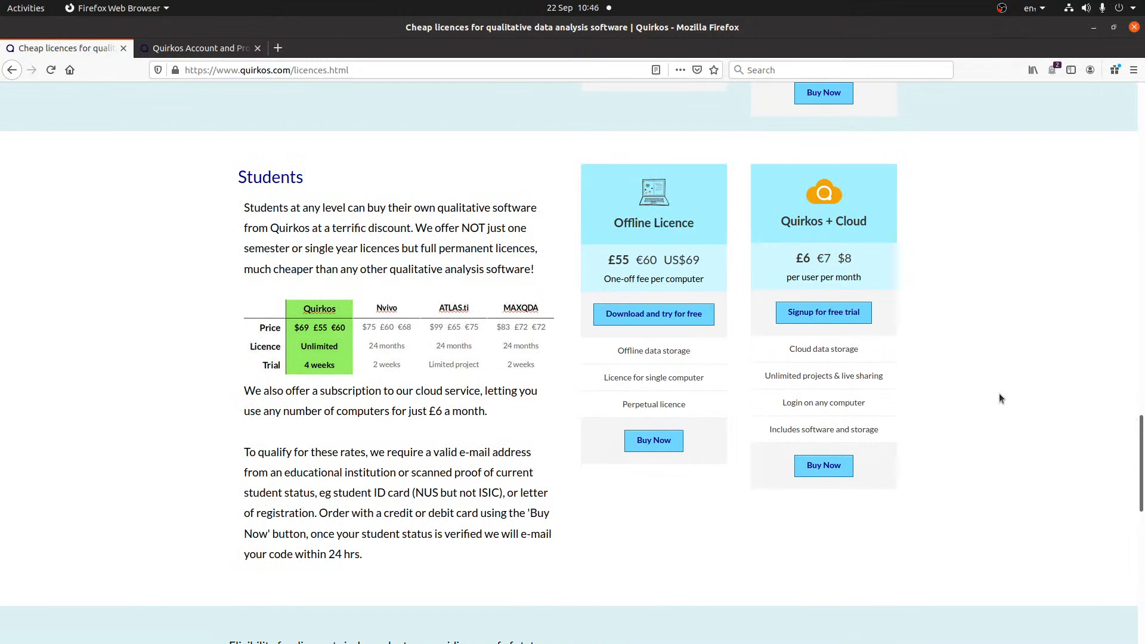
{"action": "left_click_drag", "start_coordinate": [606, 260], "coordinate": [716, 271]}
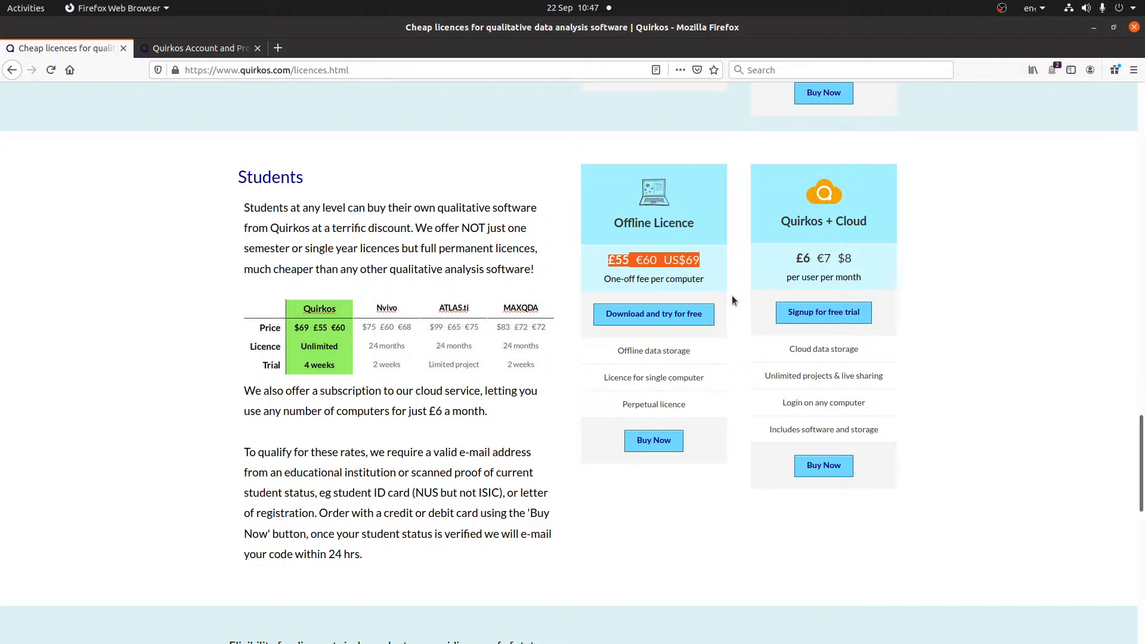
- Return to the top and the Quirkos home page, then switch to Chromium
{"action": "key", "text": "Home"}
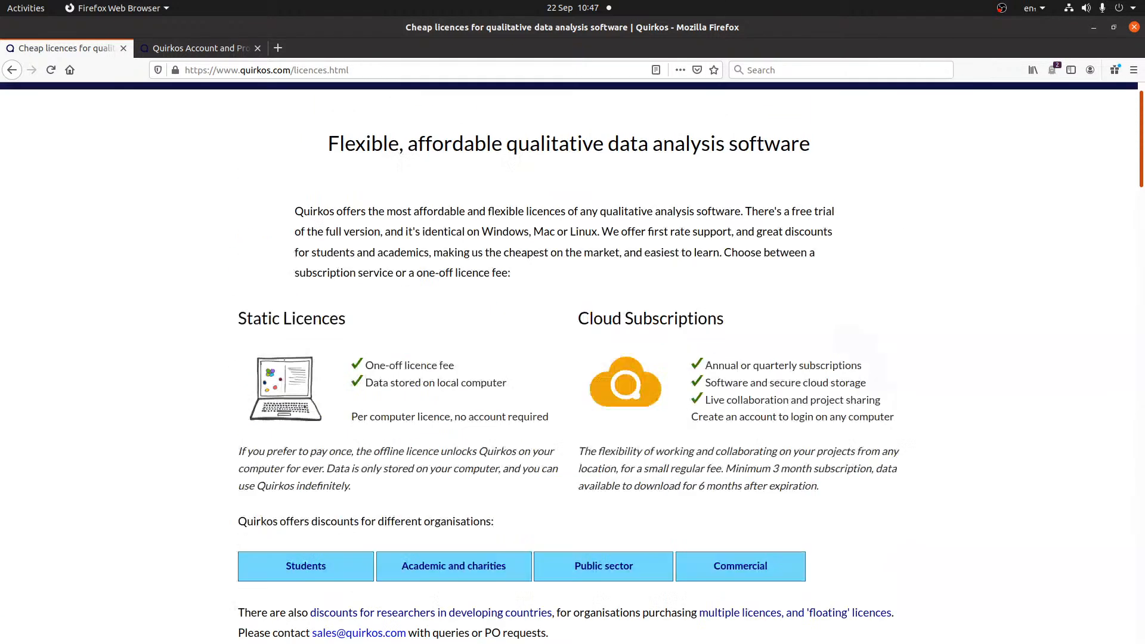
{"action": "left_click", "coordinate": [286, 99]}
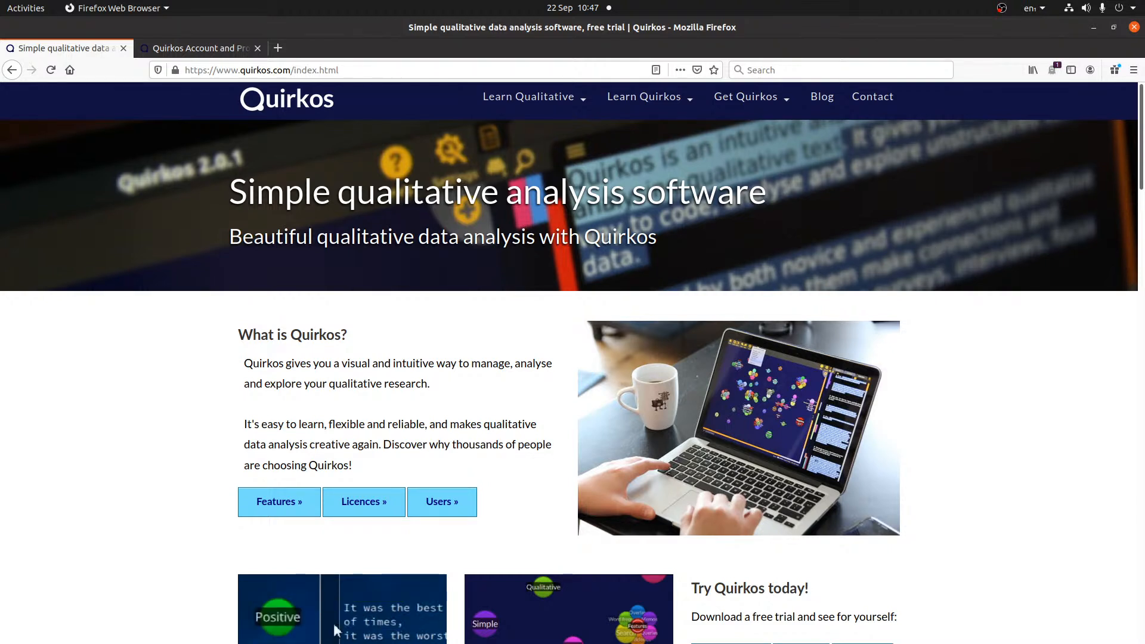
{"action": "key", "text": "alt+Tab"}
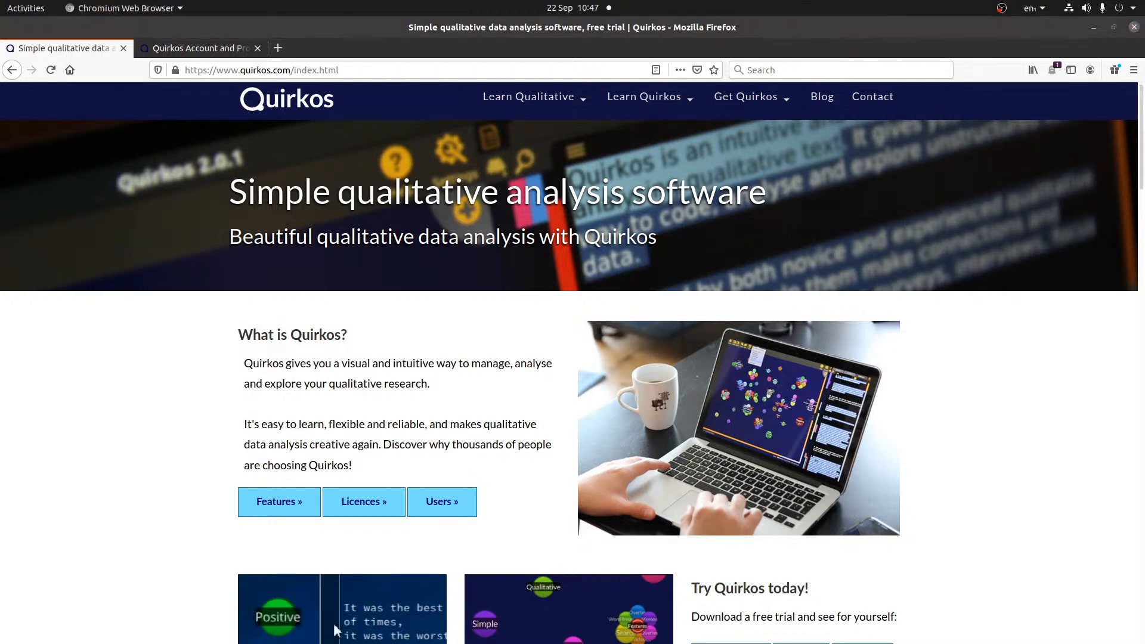